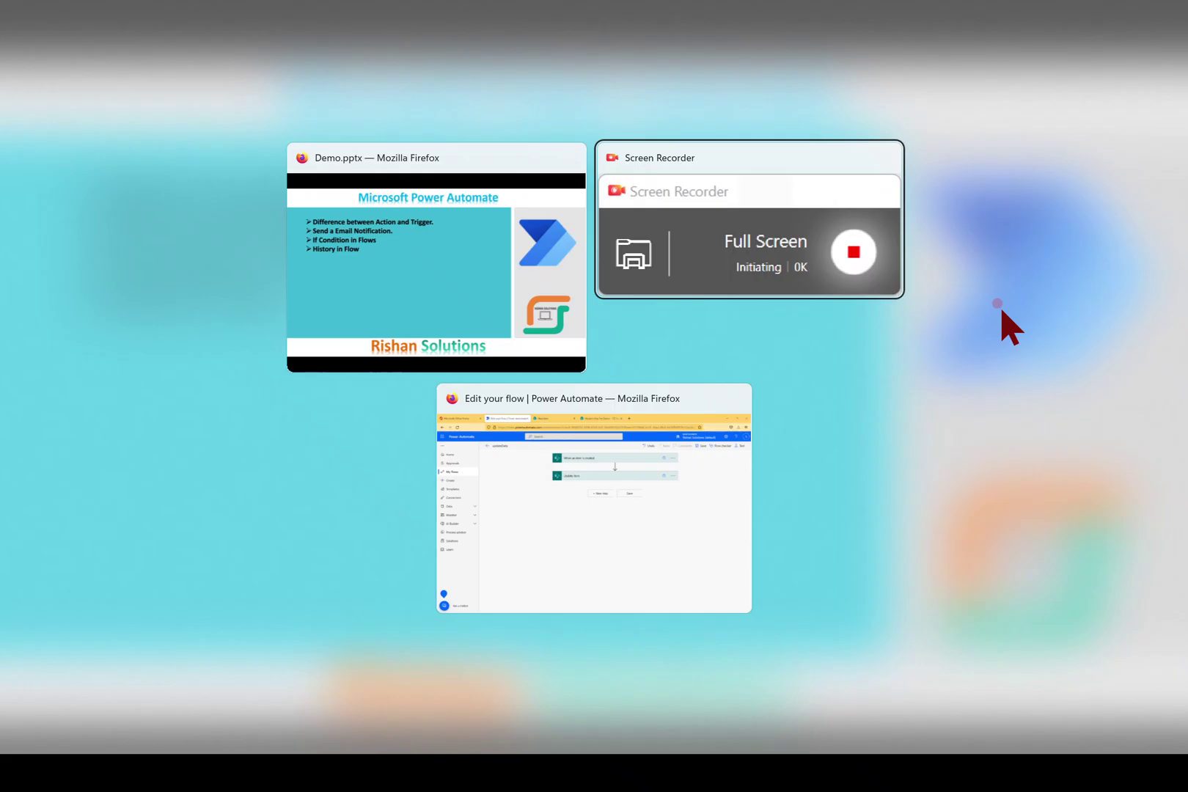
key(alt+Tab)
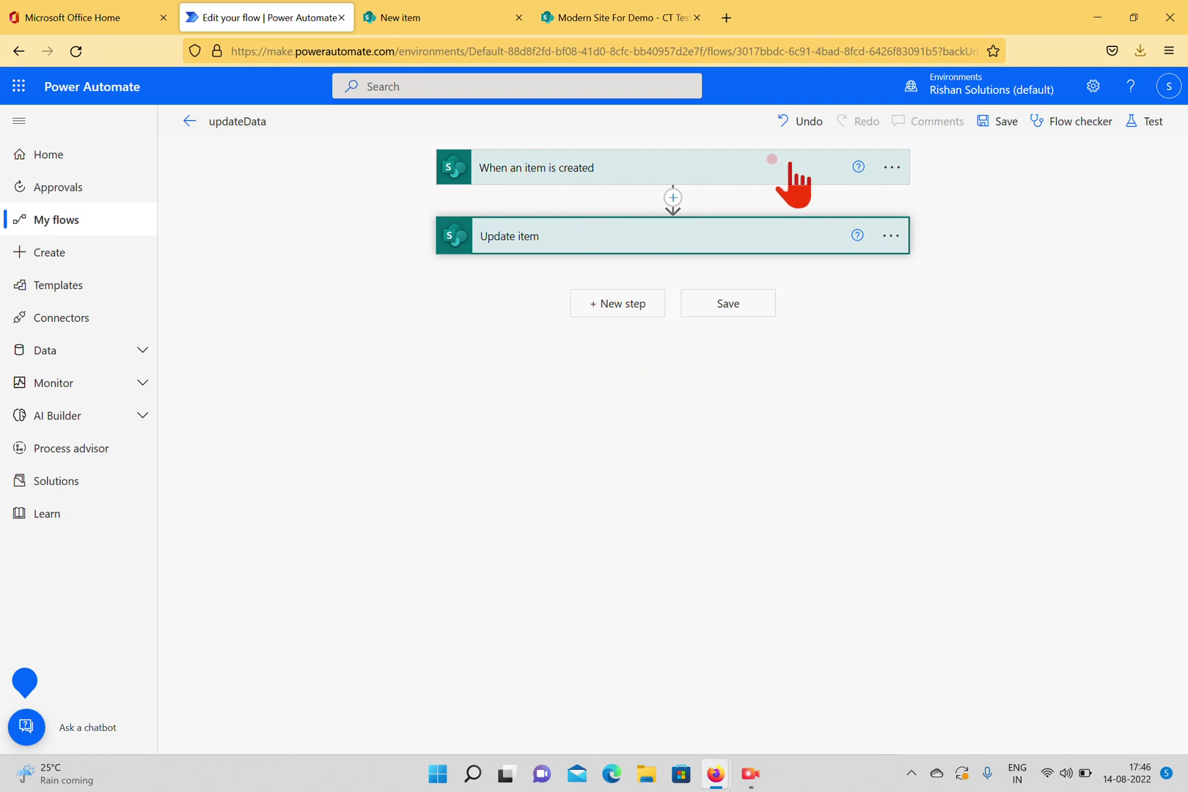
Delete the Update item step from the updateData flow and confirm the removal.
click(891, 235)
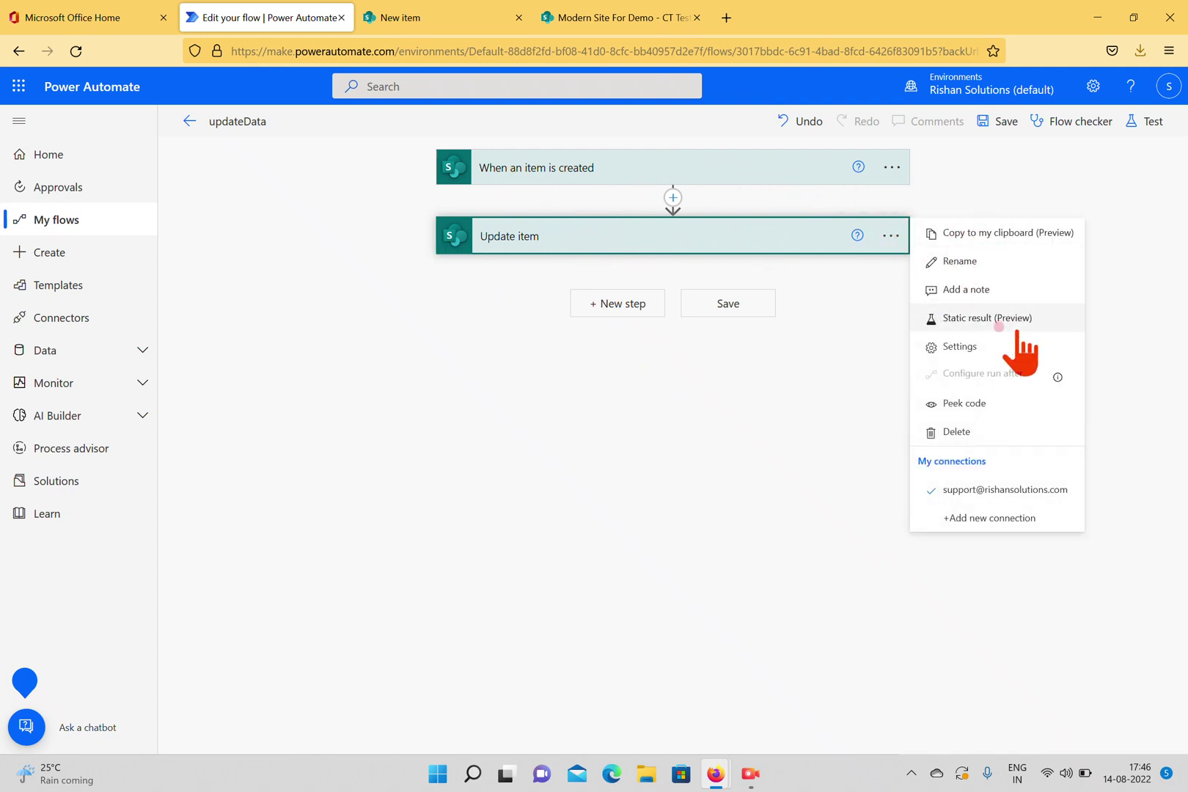
click(958, 432)
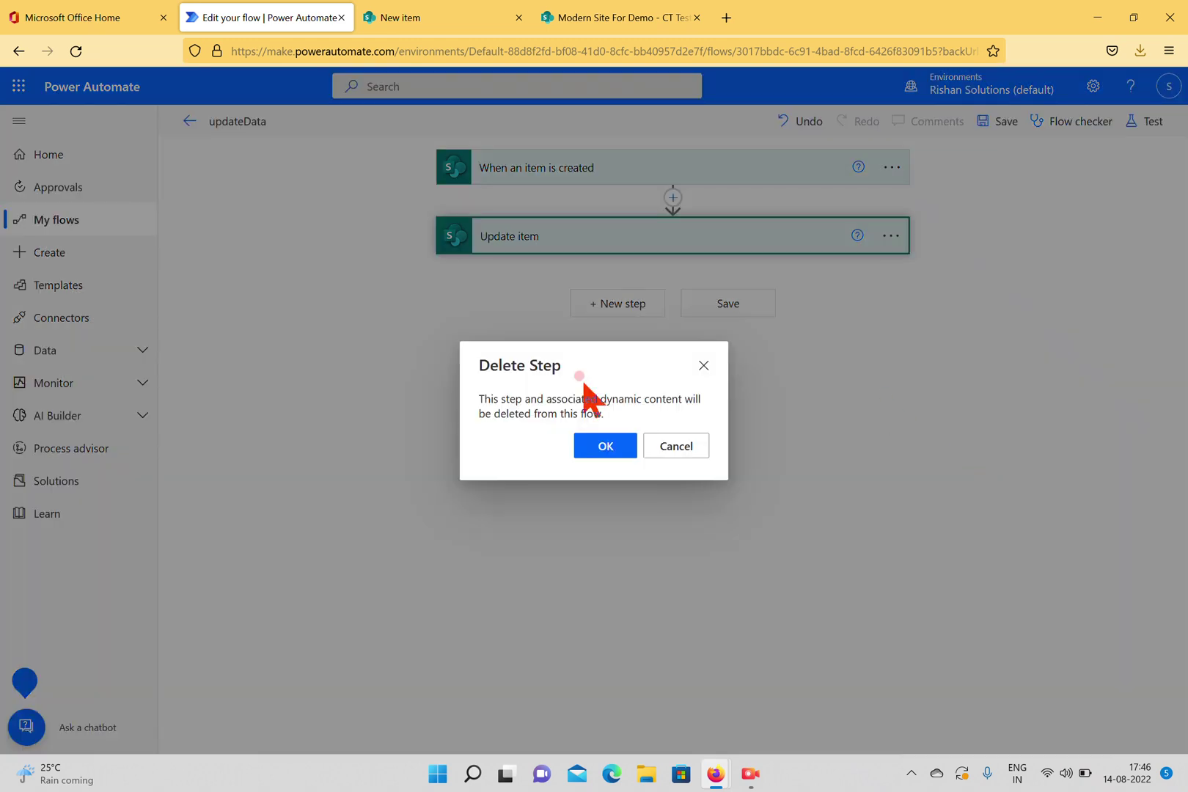
click(593, 444)
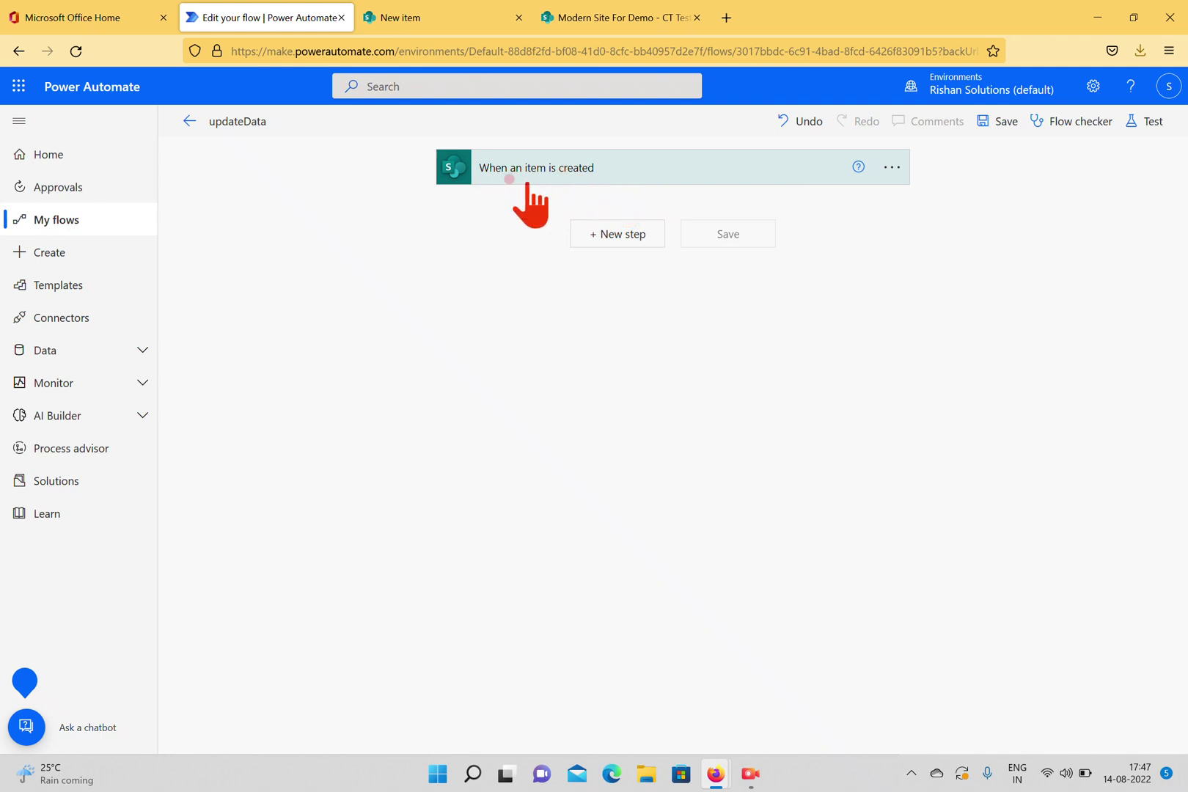
Stay in the unsaved updateData editor and try saving the trigger-only flow.
click(51, 252)
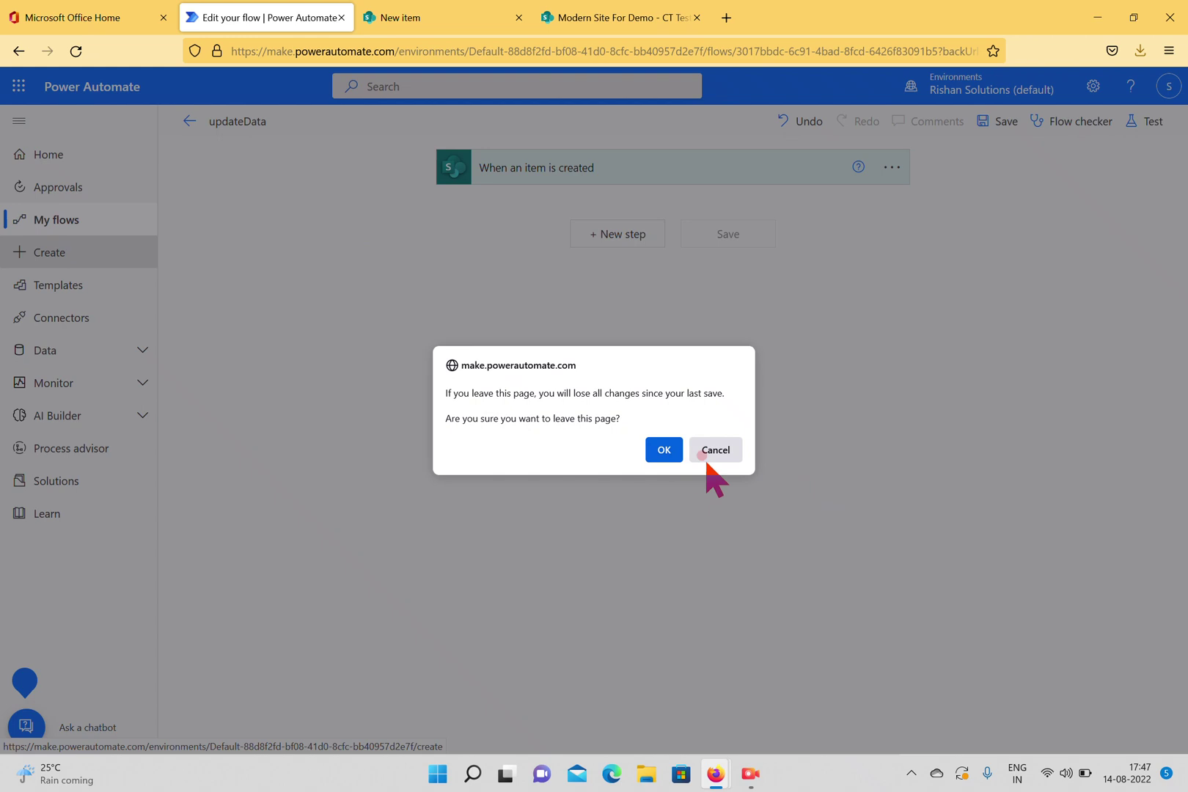
click(716, 449)
click(1002, 122)
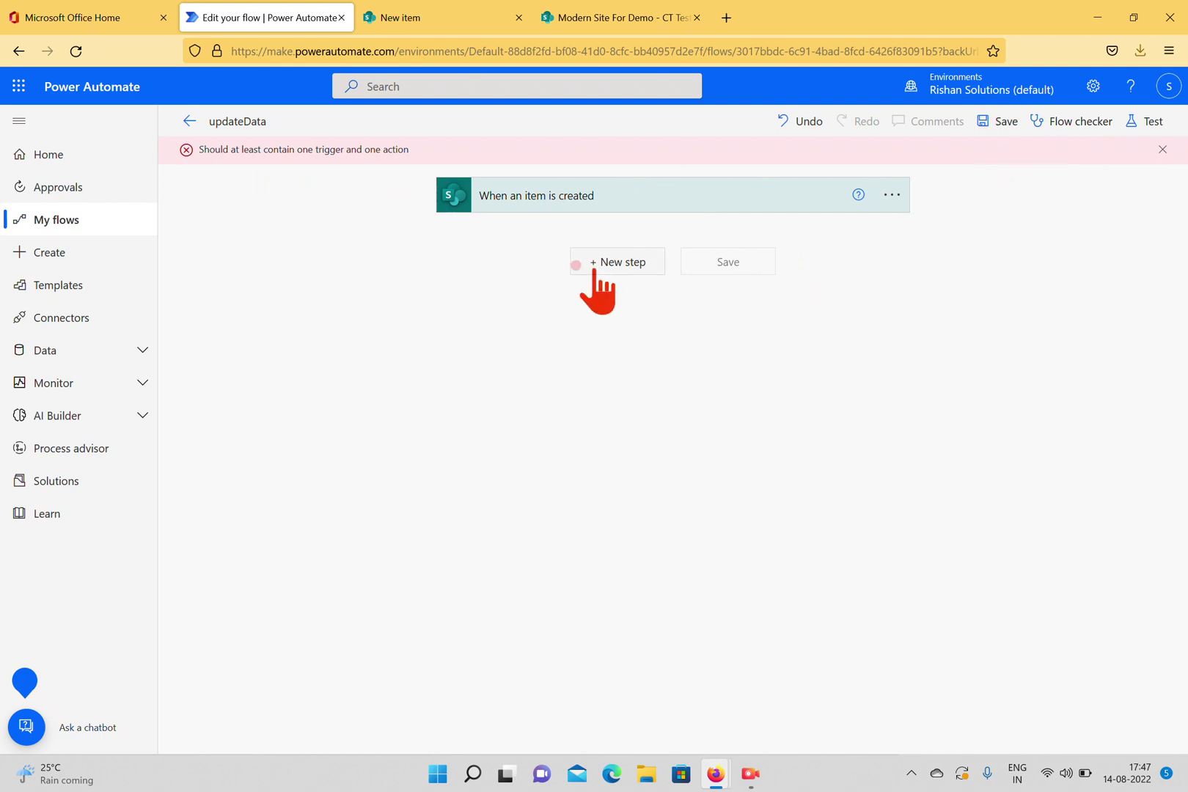
Duplicate the editor's browser tab and open the Create page in the new tab.
right_click(265, 20)
click(336, 132)
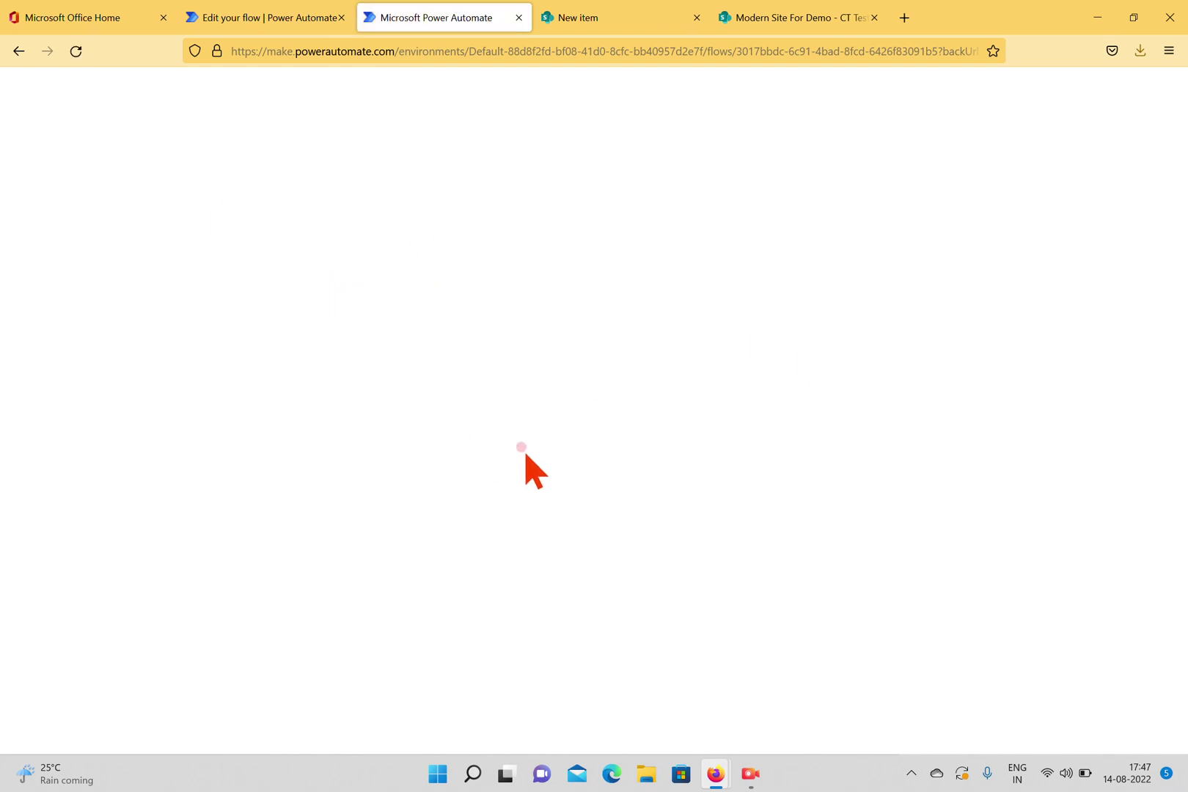
click(41, 259)
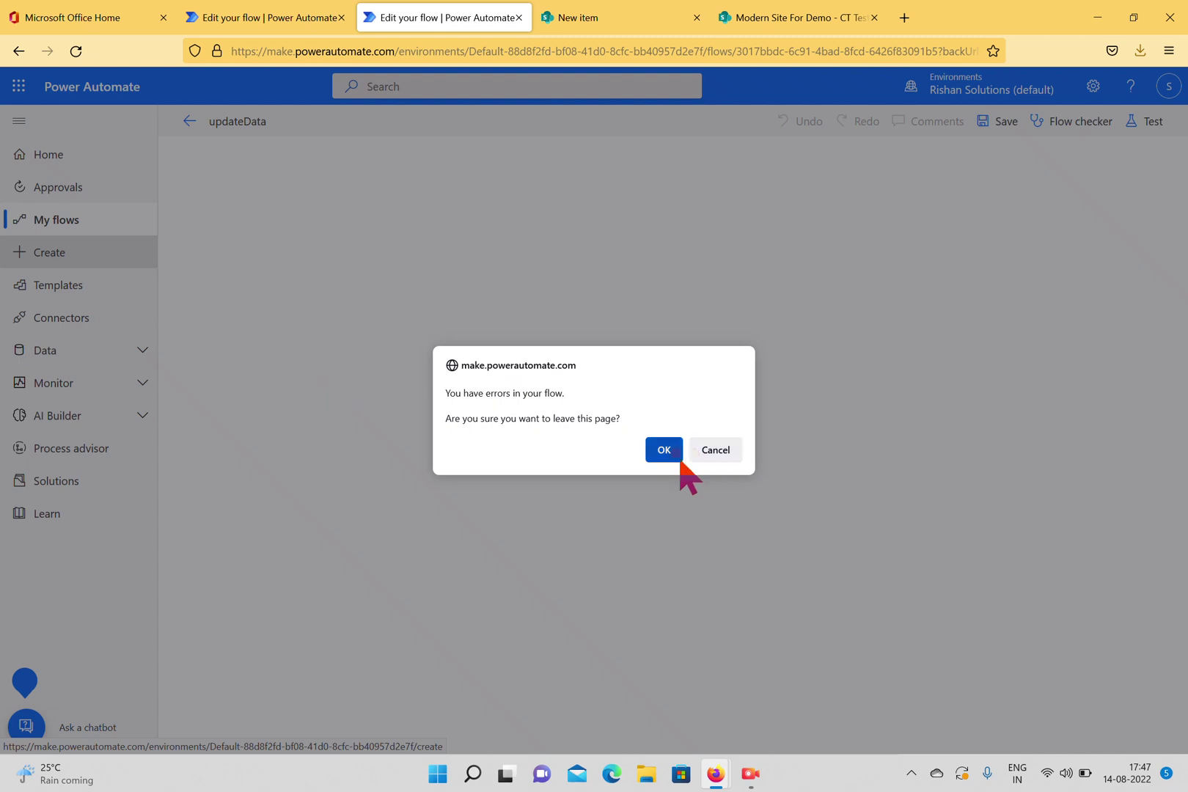
click(664, 450)
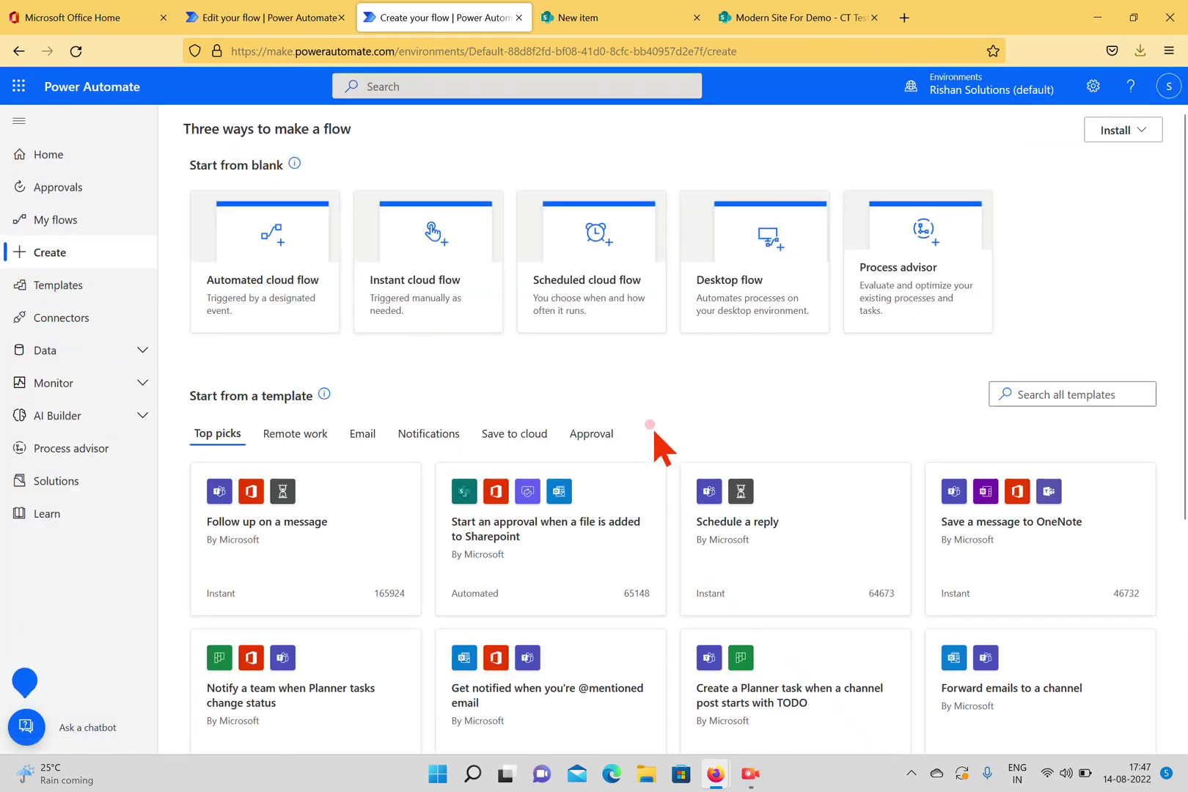
click(279, 287)
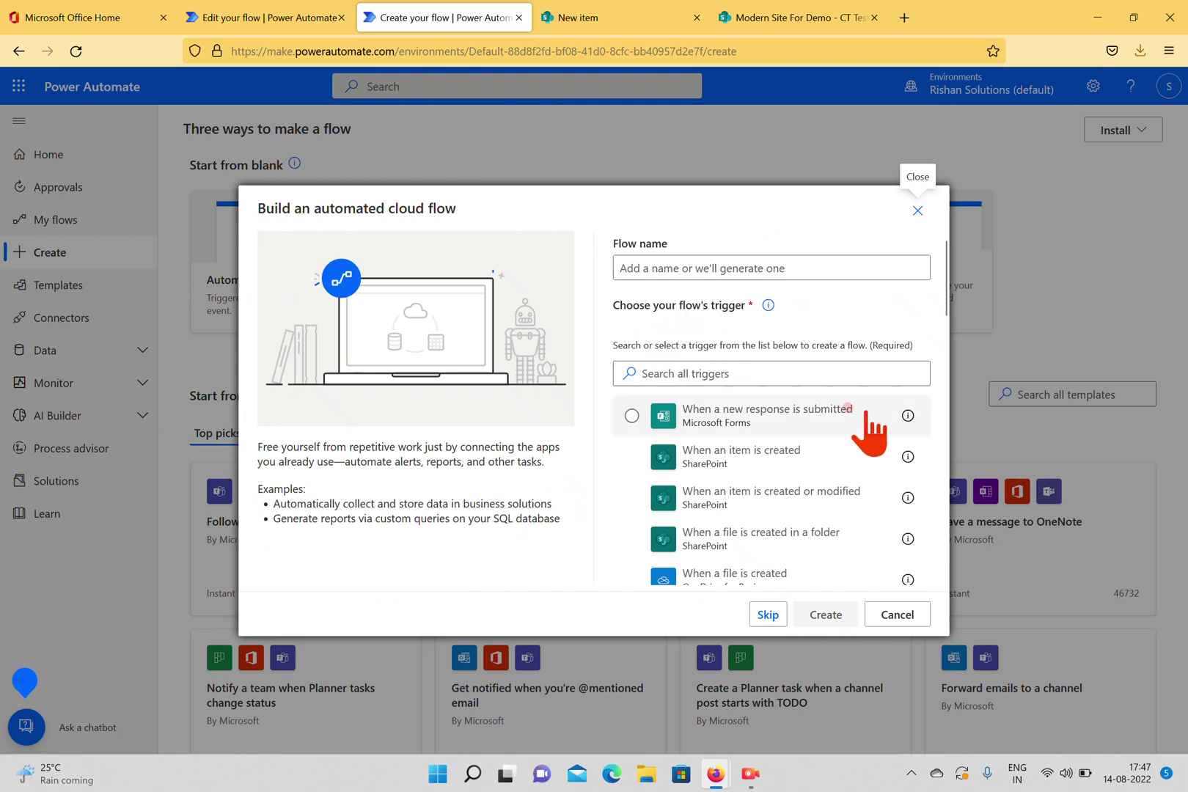
scroll(750, 437, down, 2)
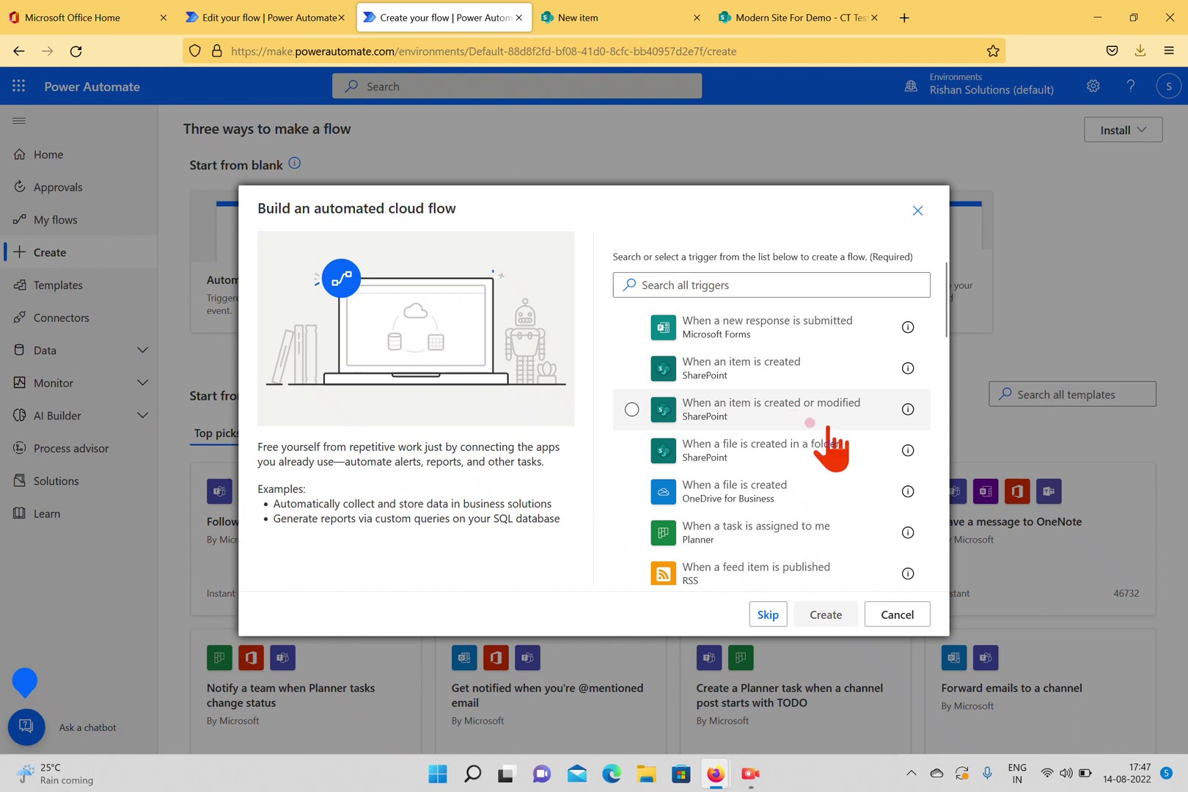
scroll(785, 455, down, 2)
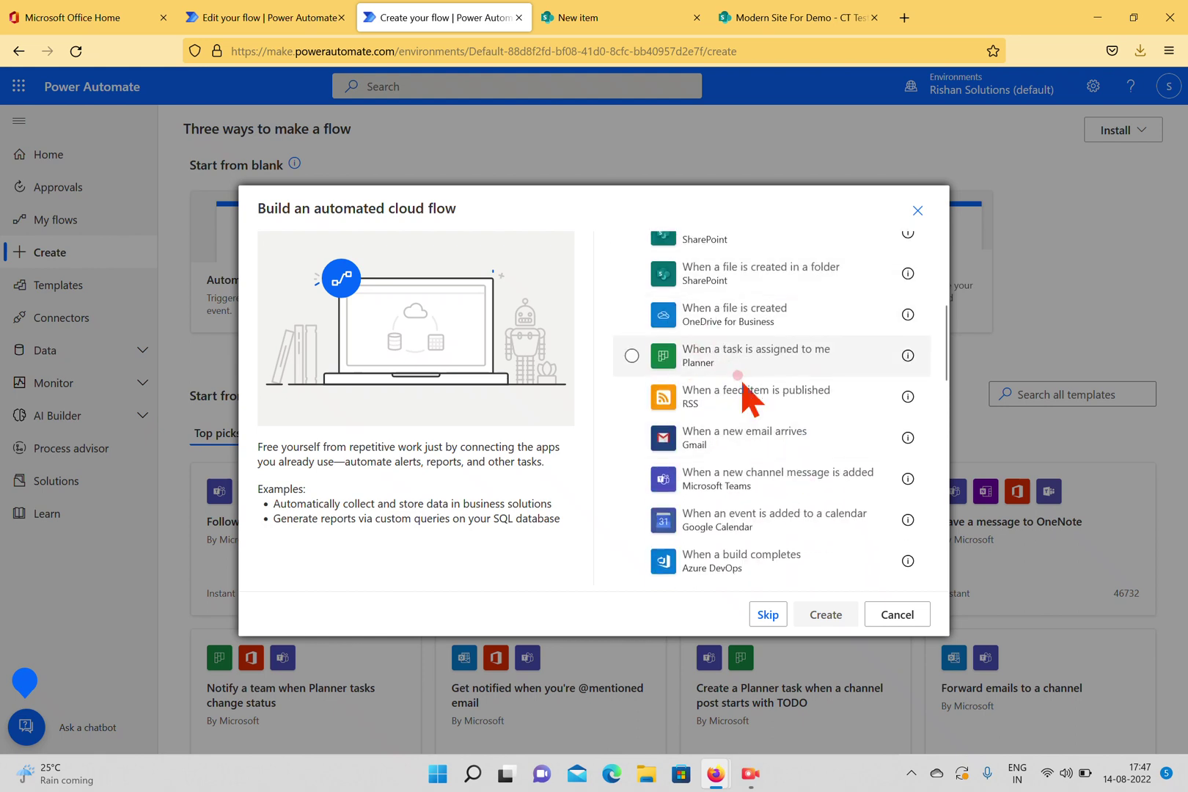
scroll(736, 440, down, 1)
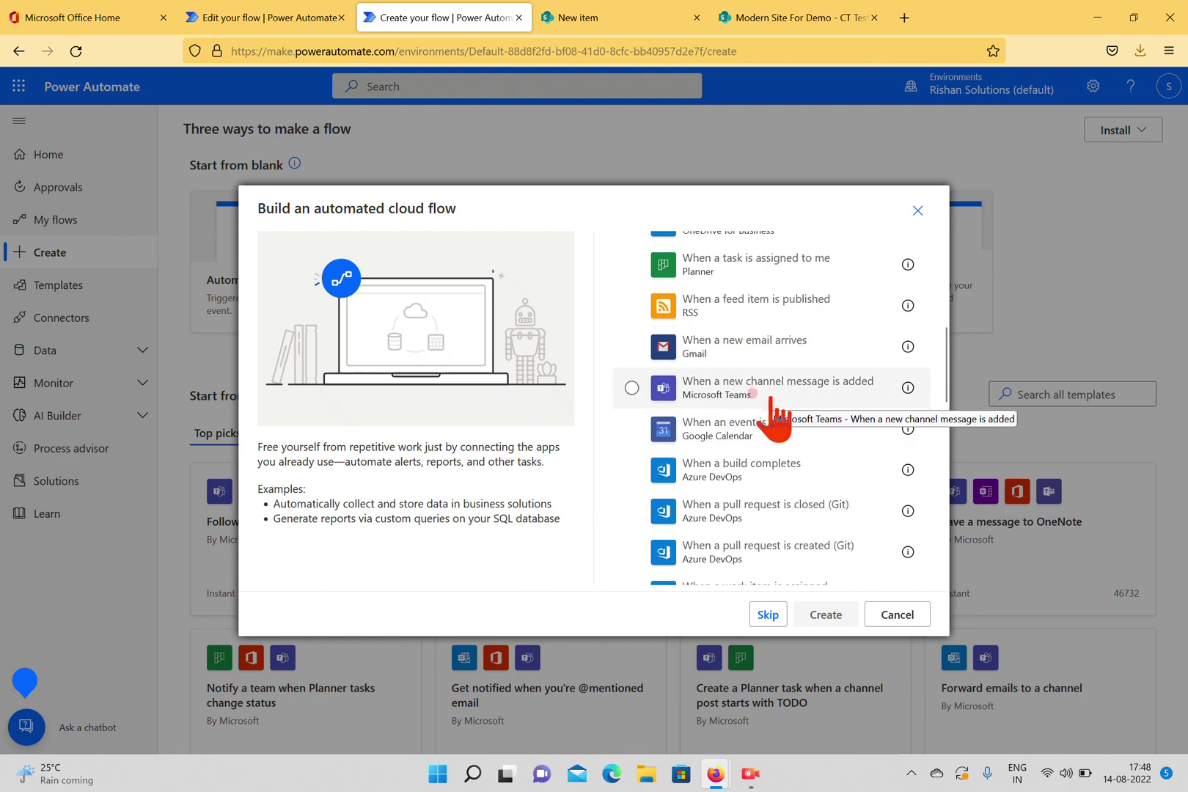
scroll(770, 396, down, 1)
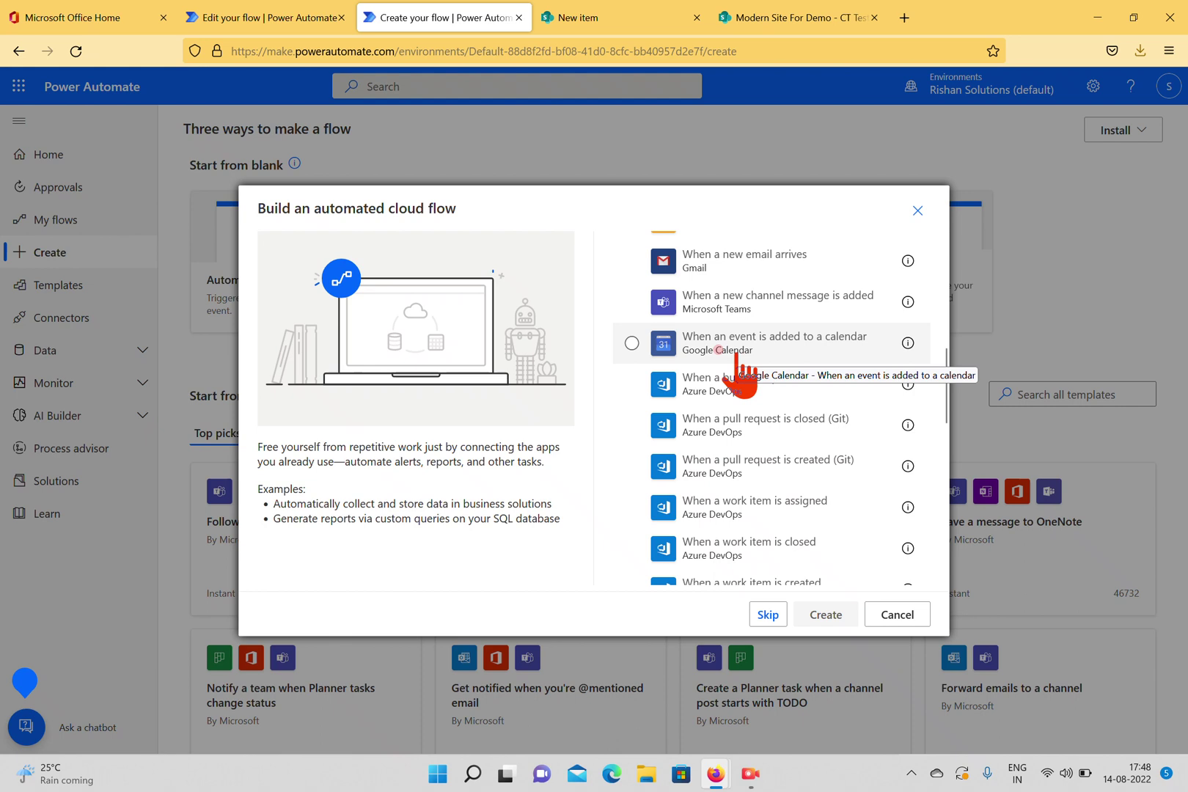
scroll(737, 360, down, 2)
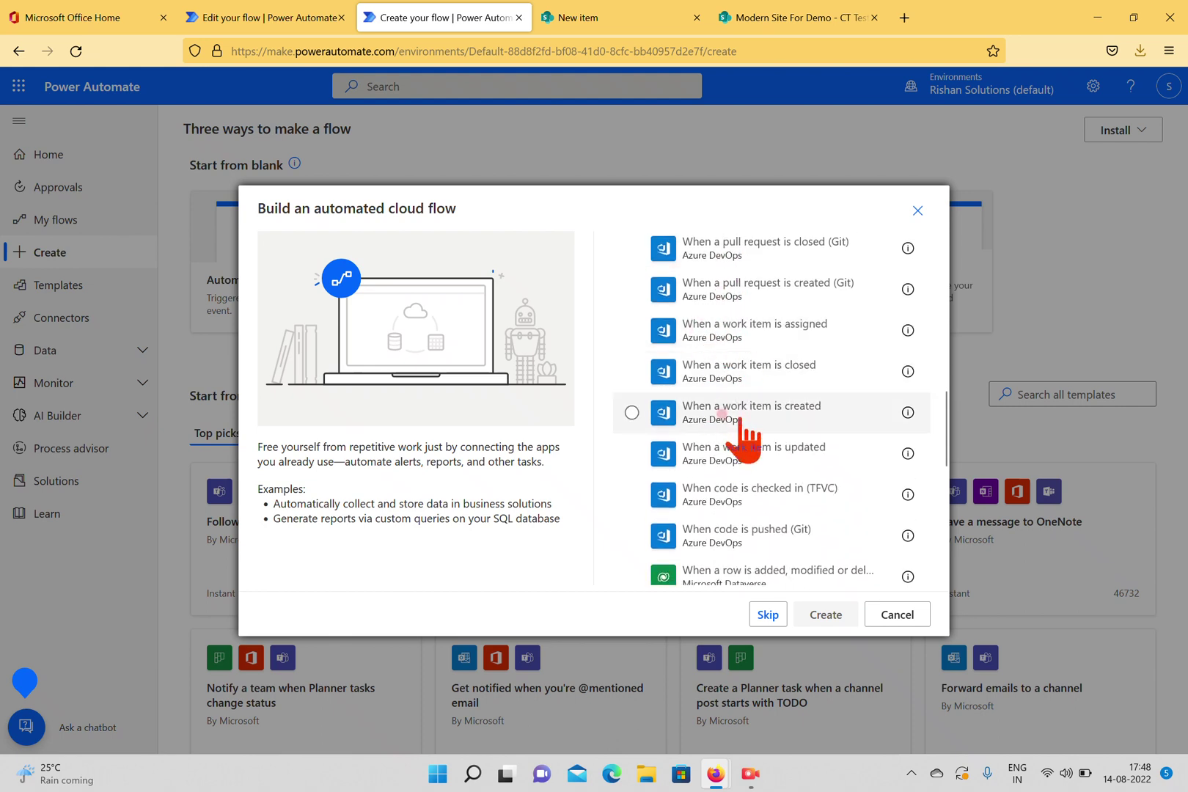
scroll(741, 422, down, 3)
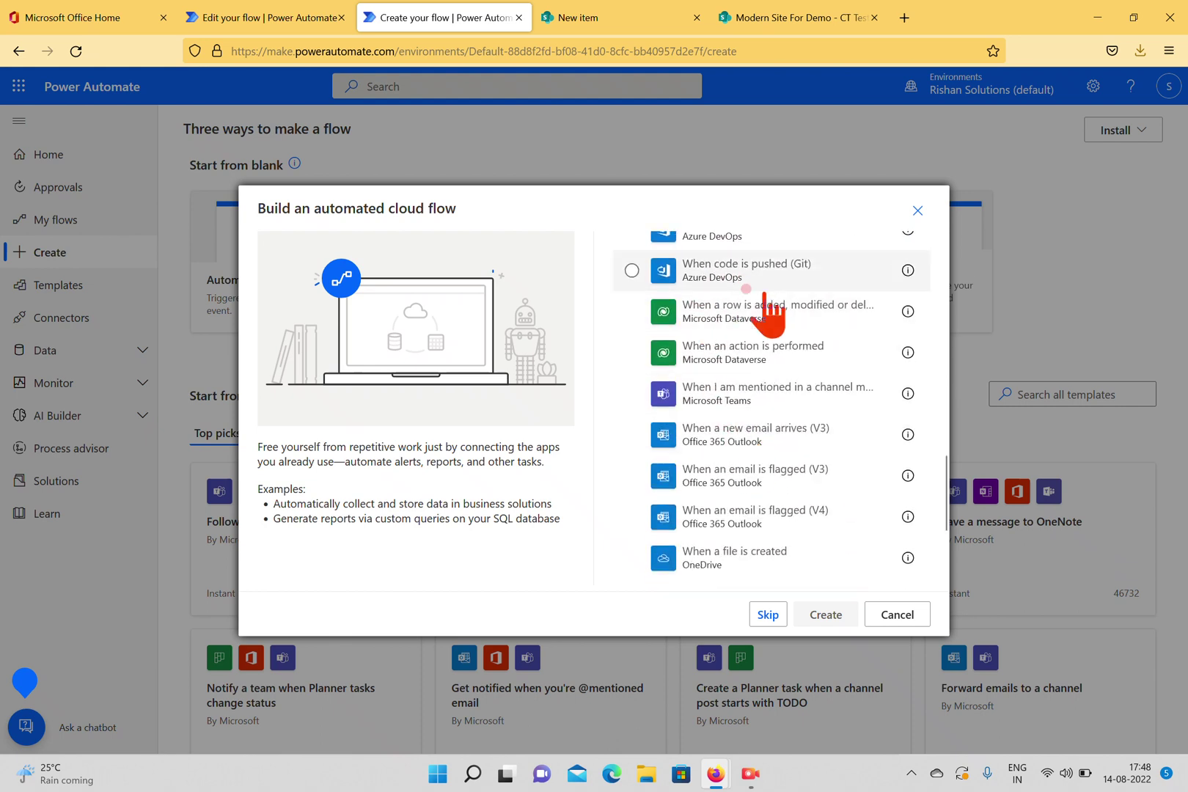
scroll(763, 411, down, 3)
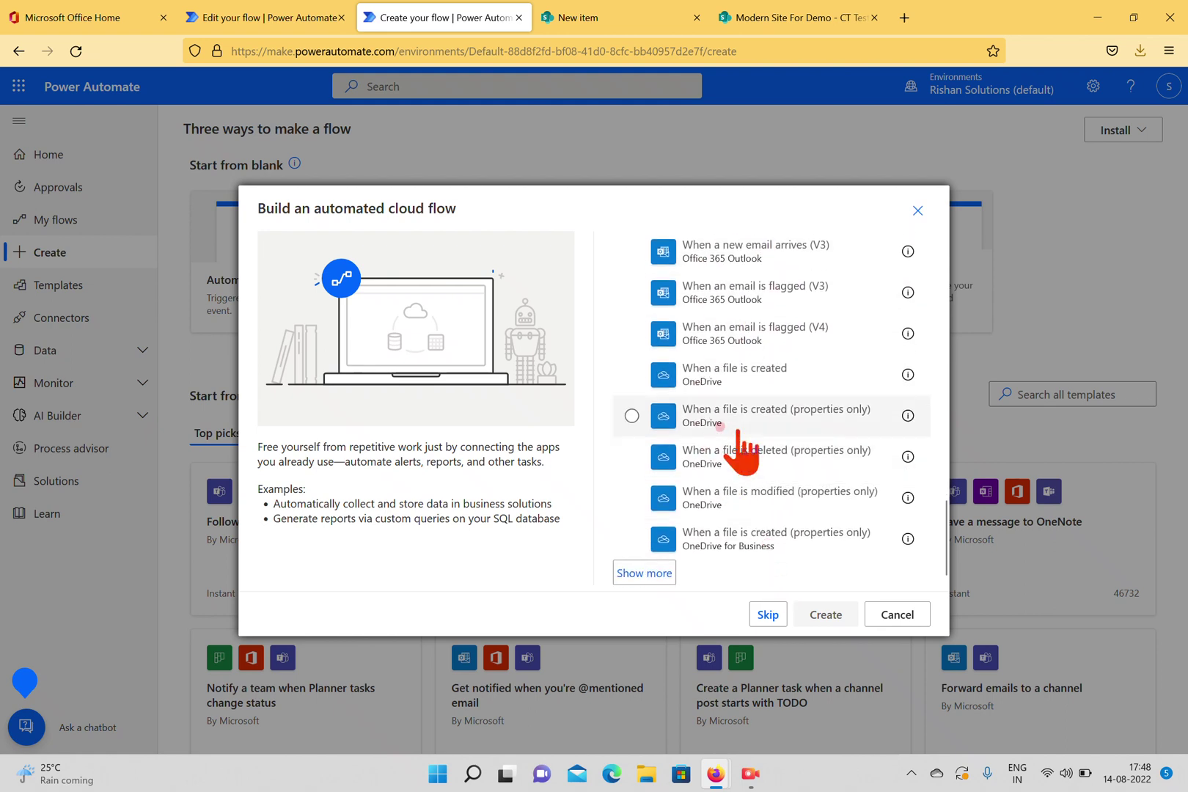
click(632, 564)
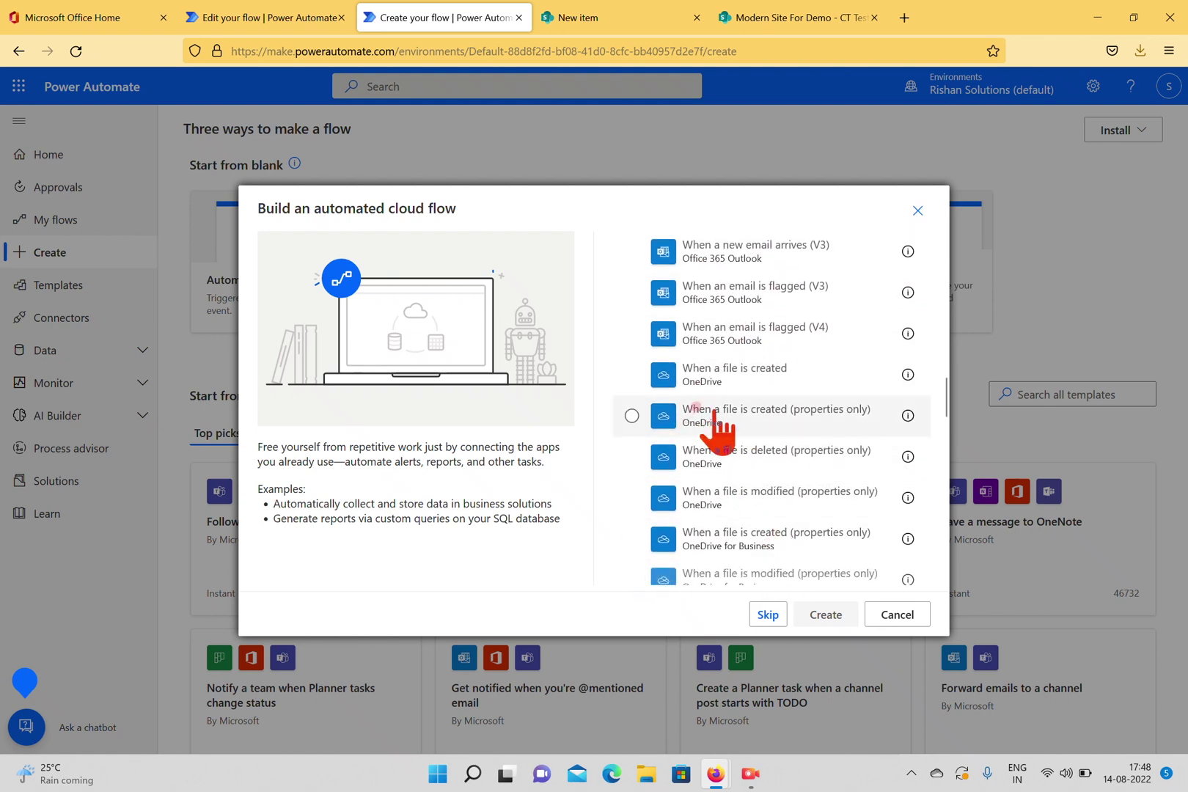
scroll(722, 415, down, 10)
scroll(722, 429, down, 2)
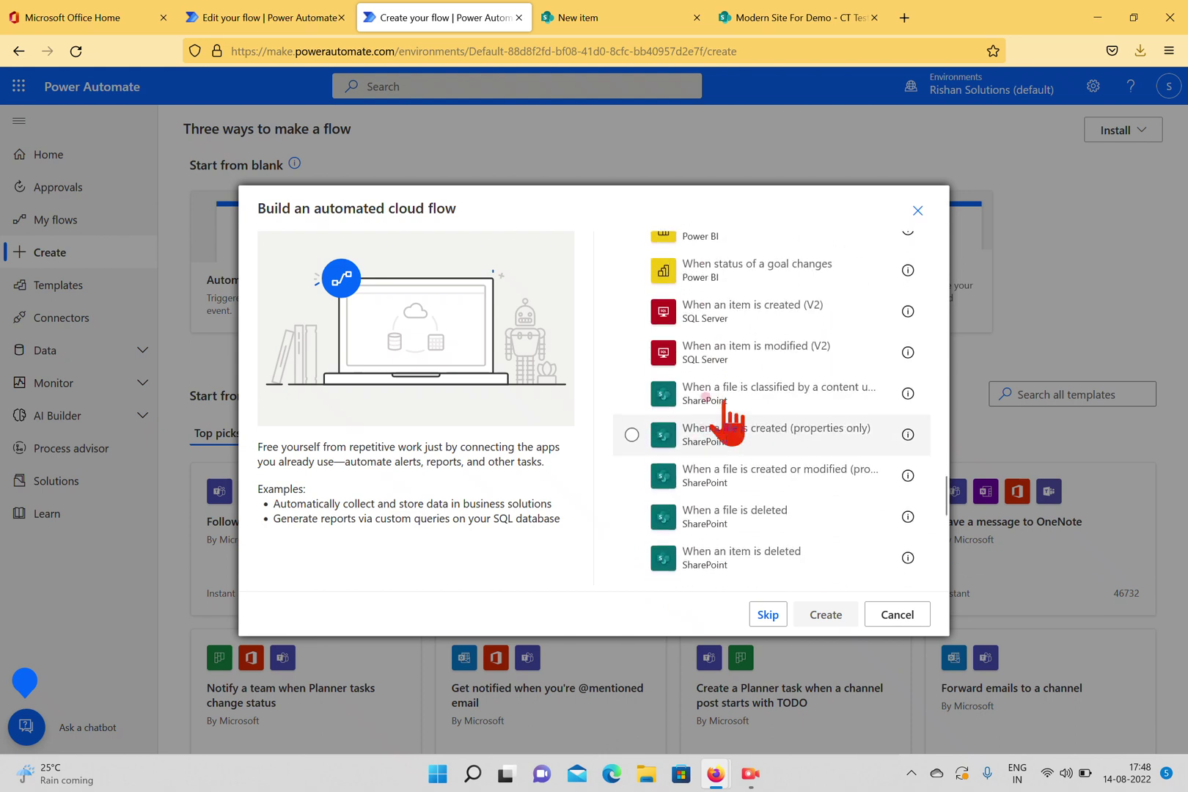
scroll(740, 396, up, 3)
scroll(745, 411, down, 3)
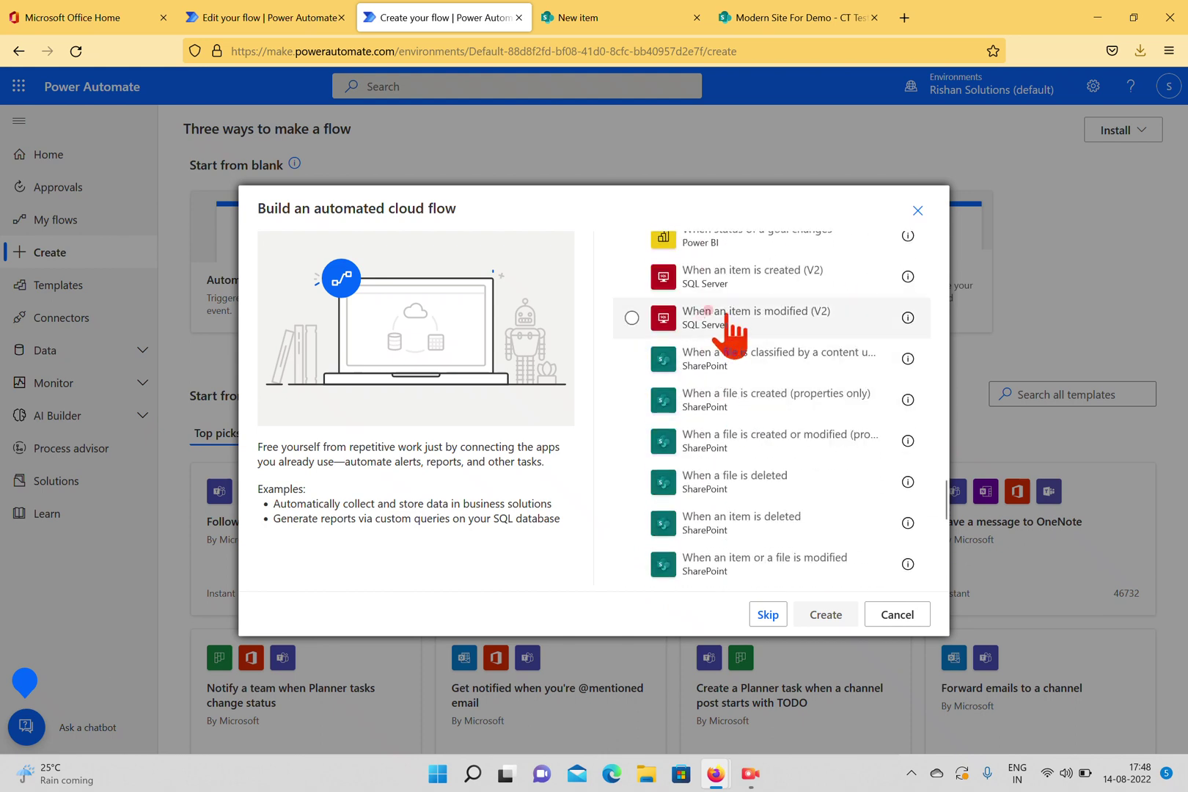
scroll(726, 330, down, 4)
scroll(730, 363, down, 3)
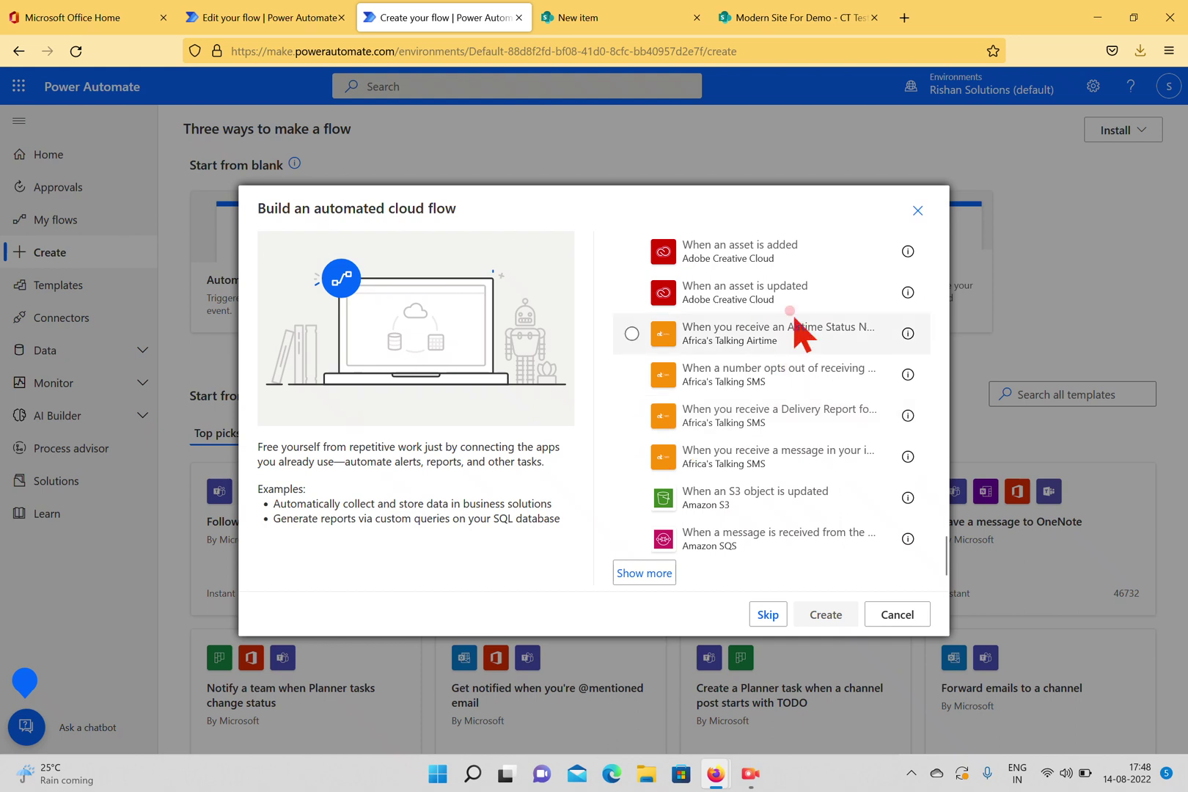
click(918, 210)
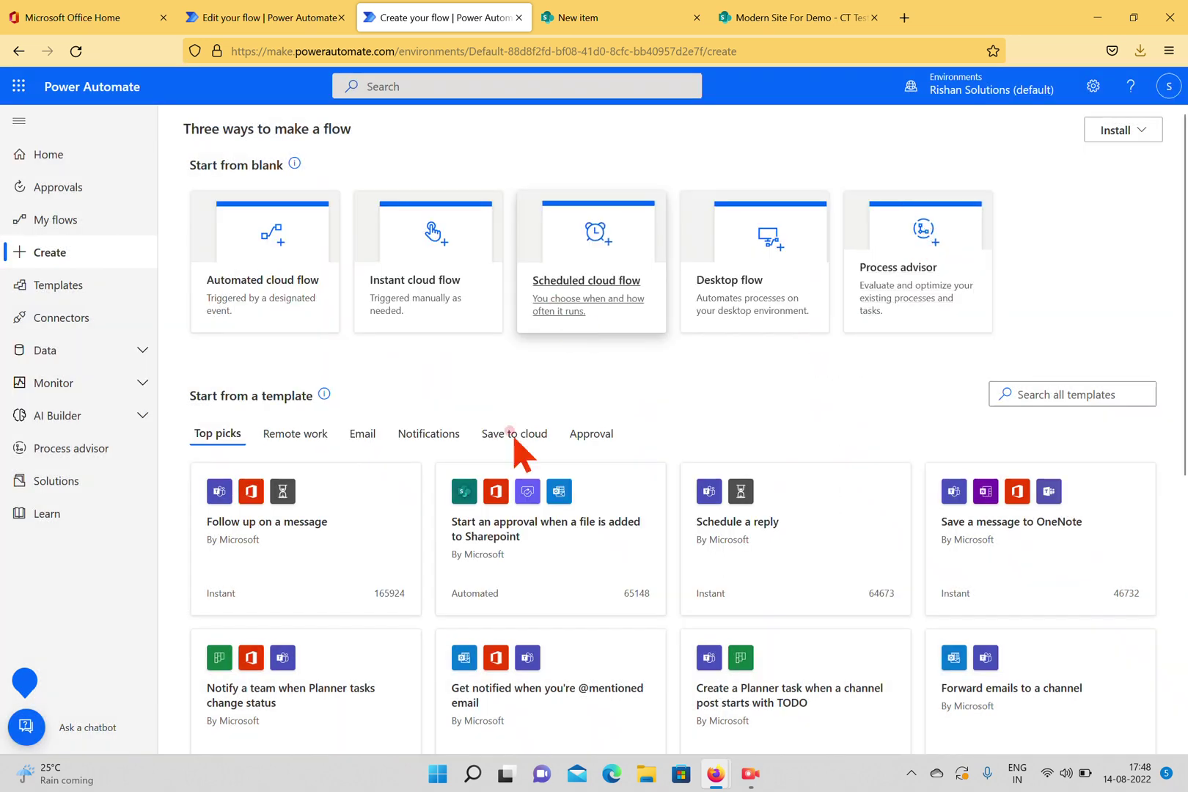
Back in updateData, add a new step below the trigger and dismiss the warning banner.
click(277, 20)
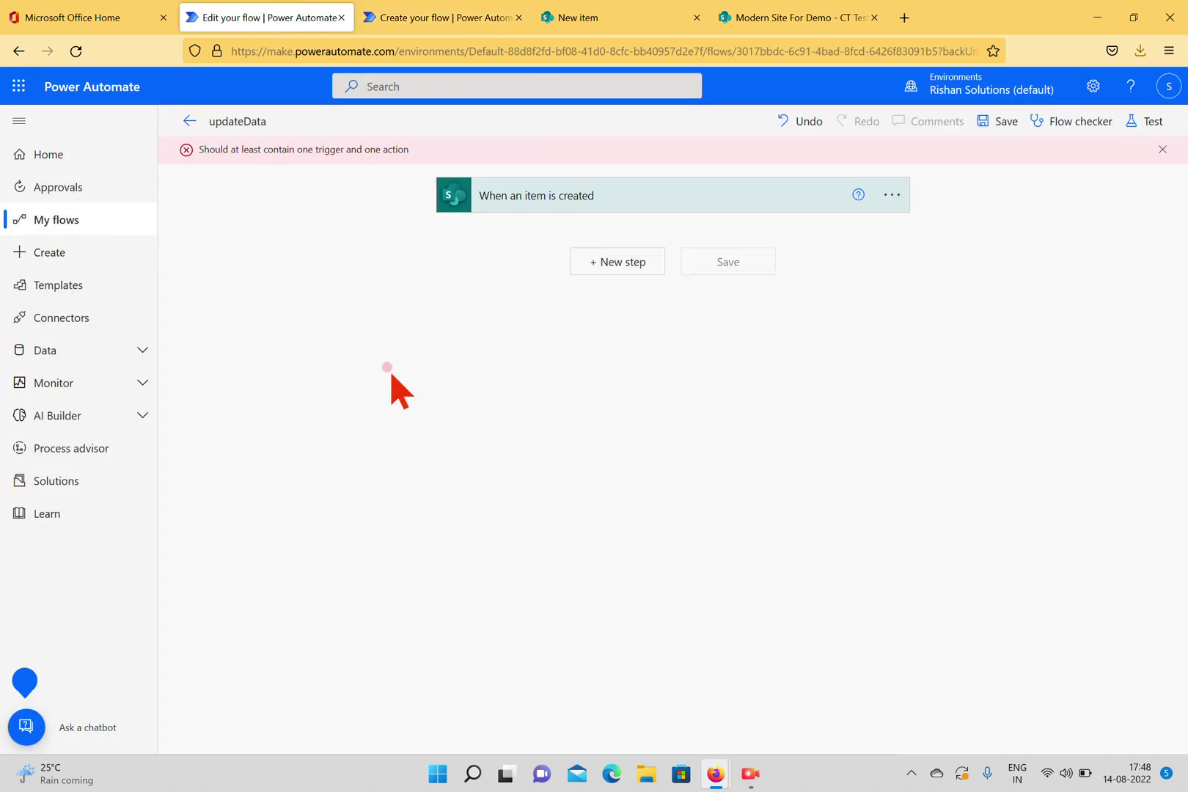
click(604, 278)
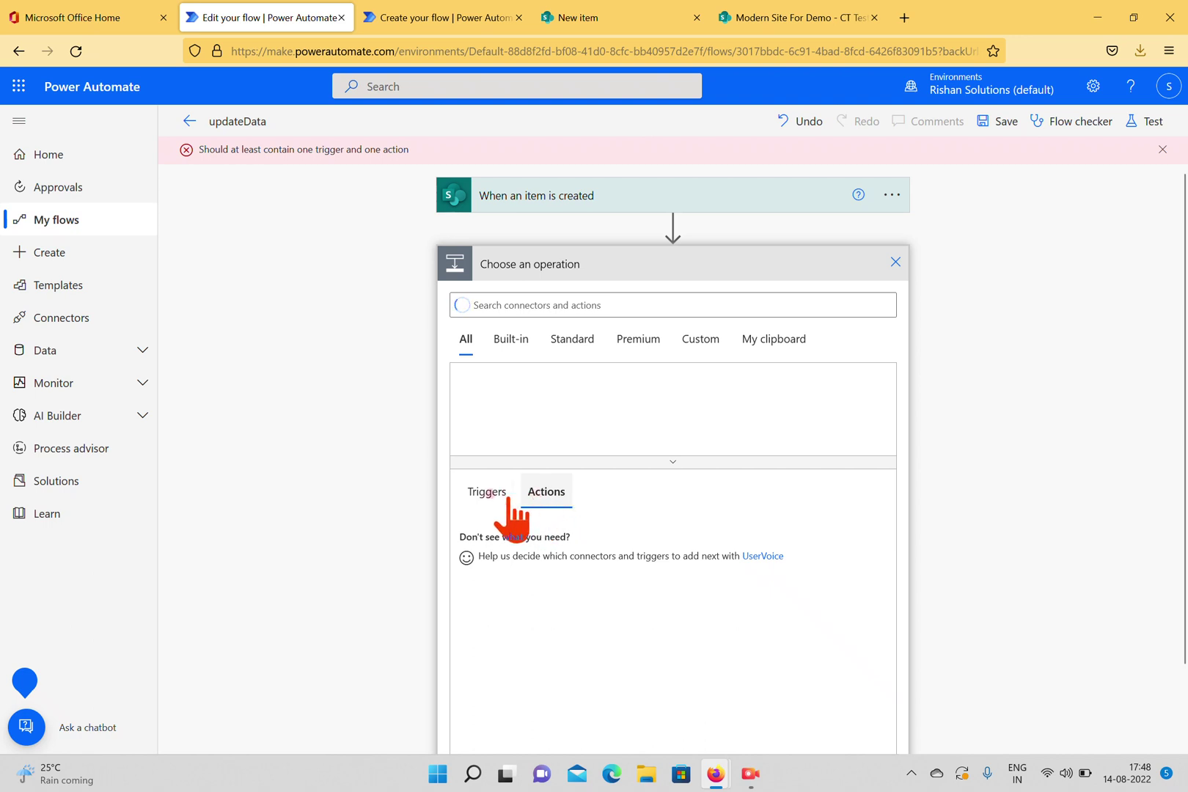
click(477, 490)
click(545, 493)
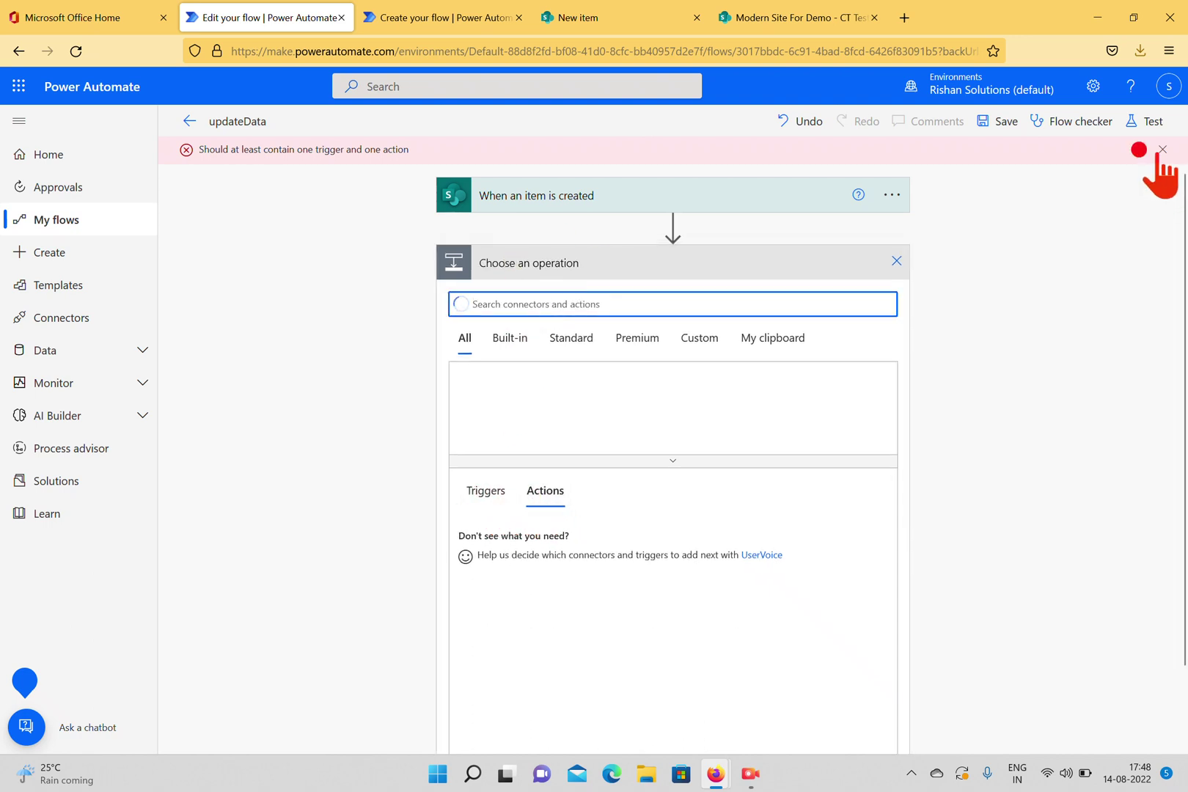
click(1162, 149)
Search the operation picker for 'SharePo' and browse the SharePoint actions list.
click(571, 276)
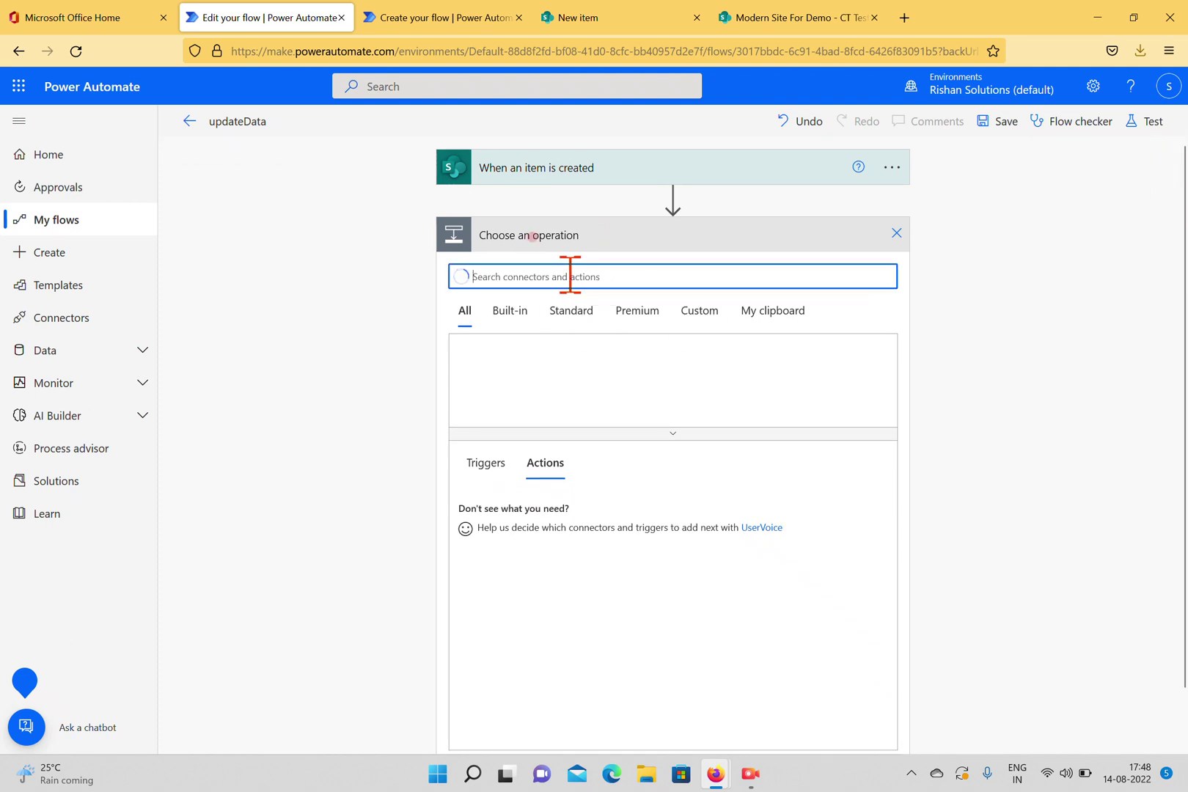
text(SharePoint)
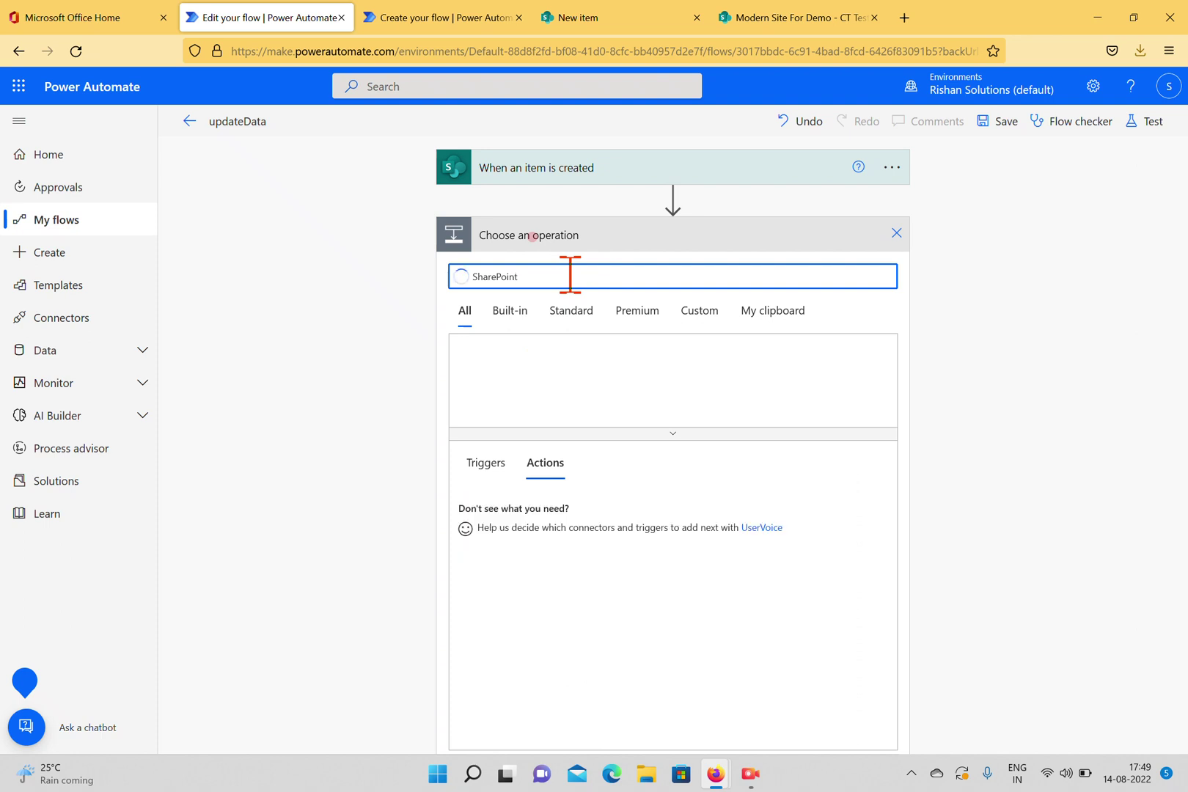
scroll(595, 528, down, 10)
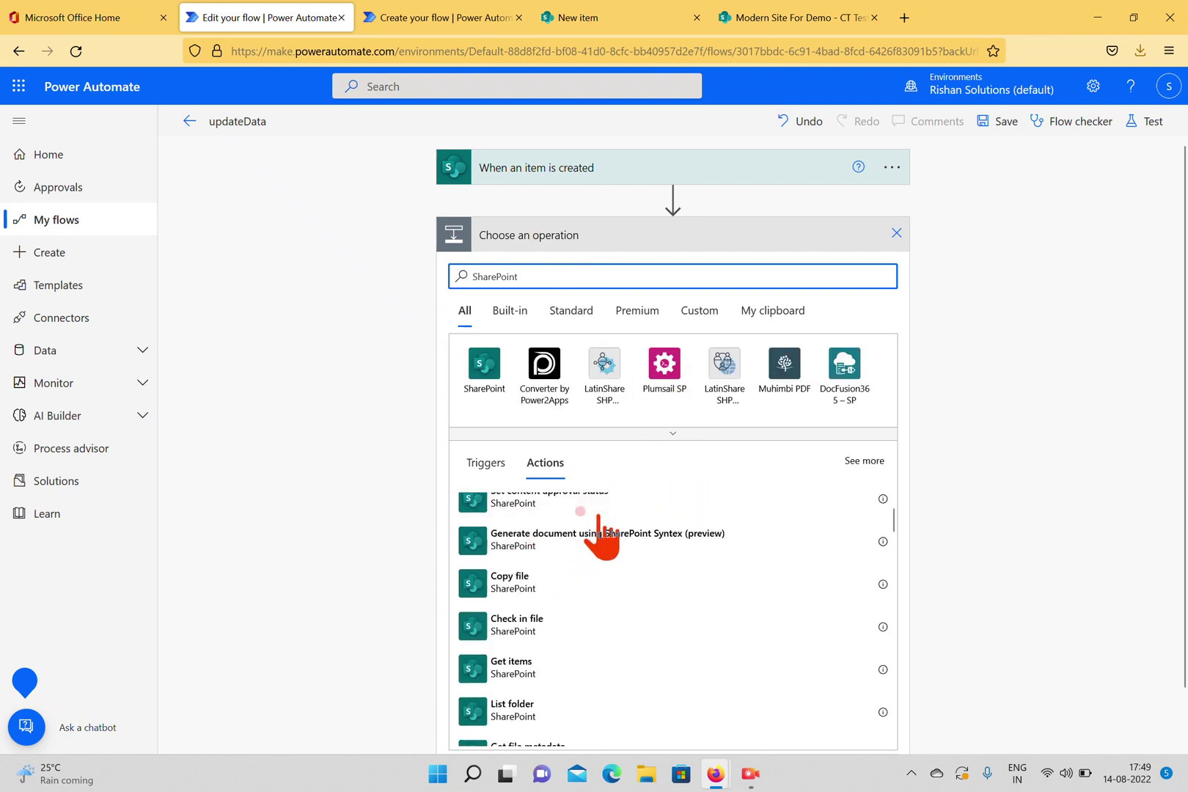
scroll(605, 617, down, 1)
scroll(605, 617, up, 2)
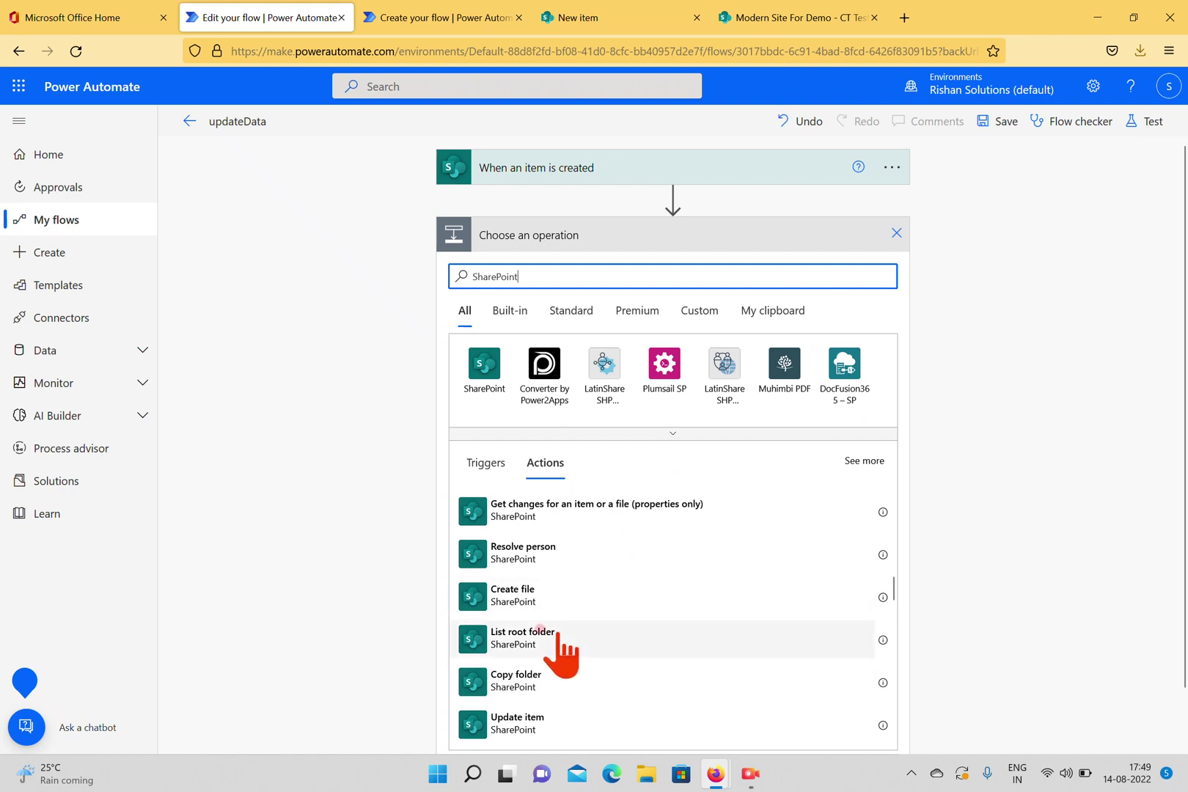
scroll(624, 616, down, 2)
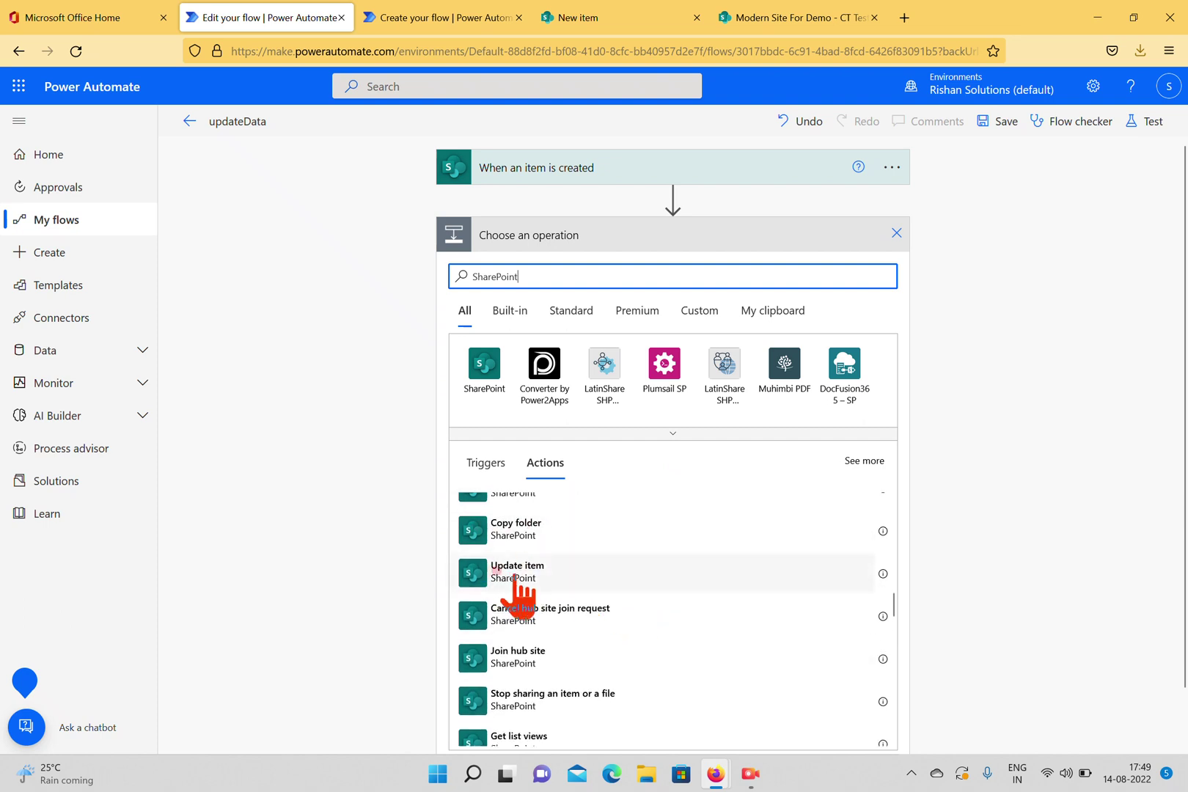
scroll(543, 587, down, 1)
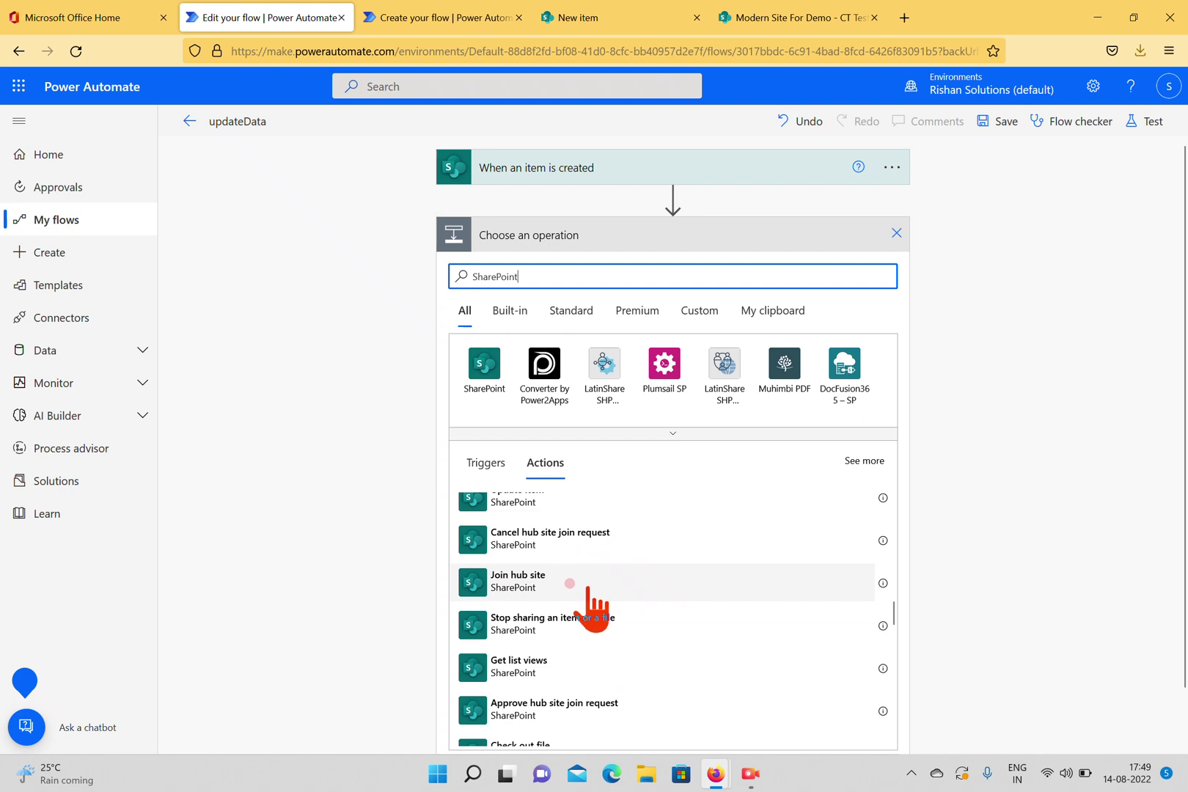
scroll(583, 605, down, 1)
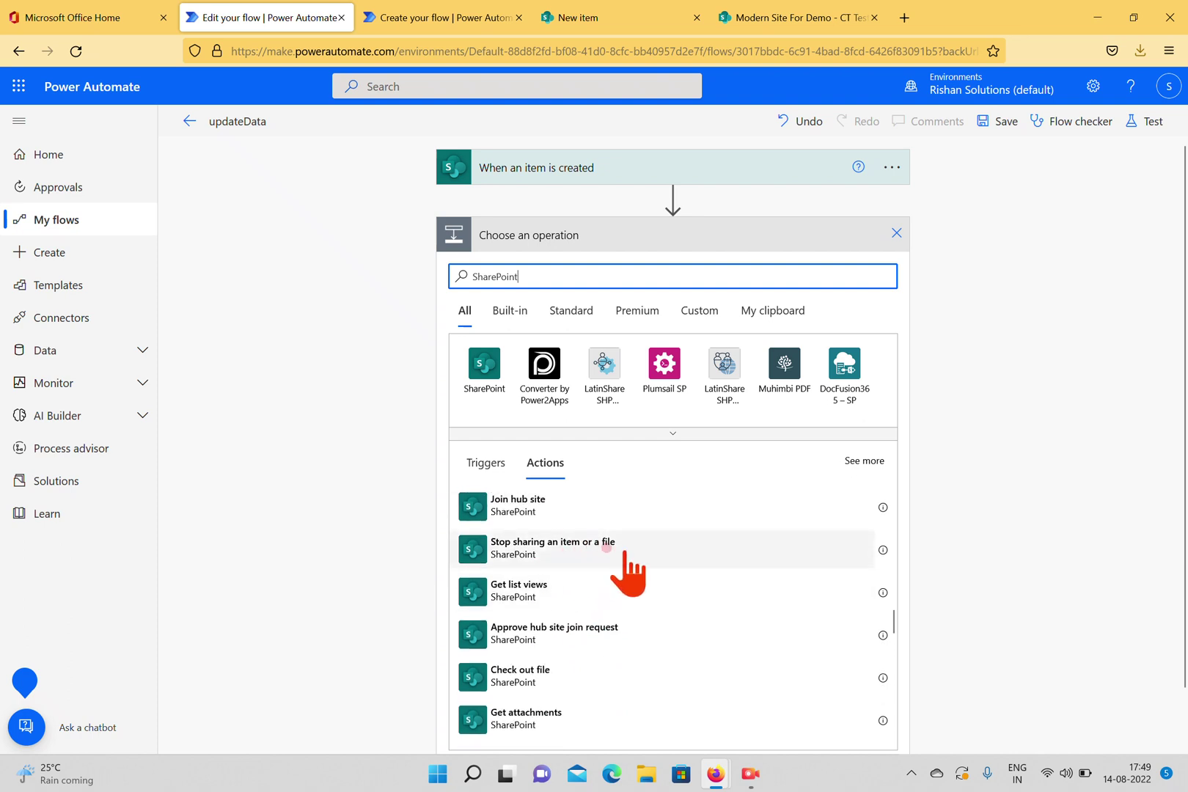
scroll(623, 624, down, 1)
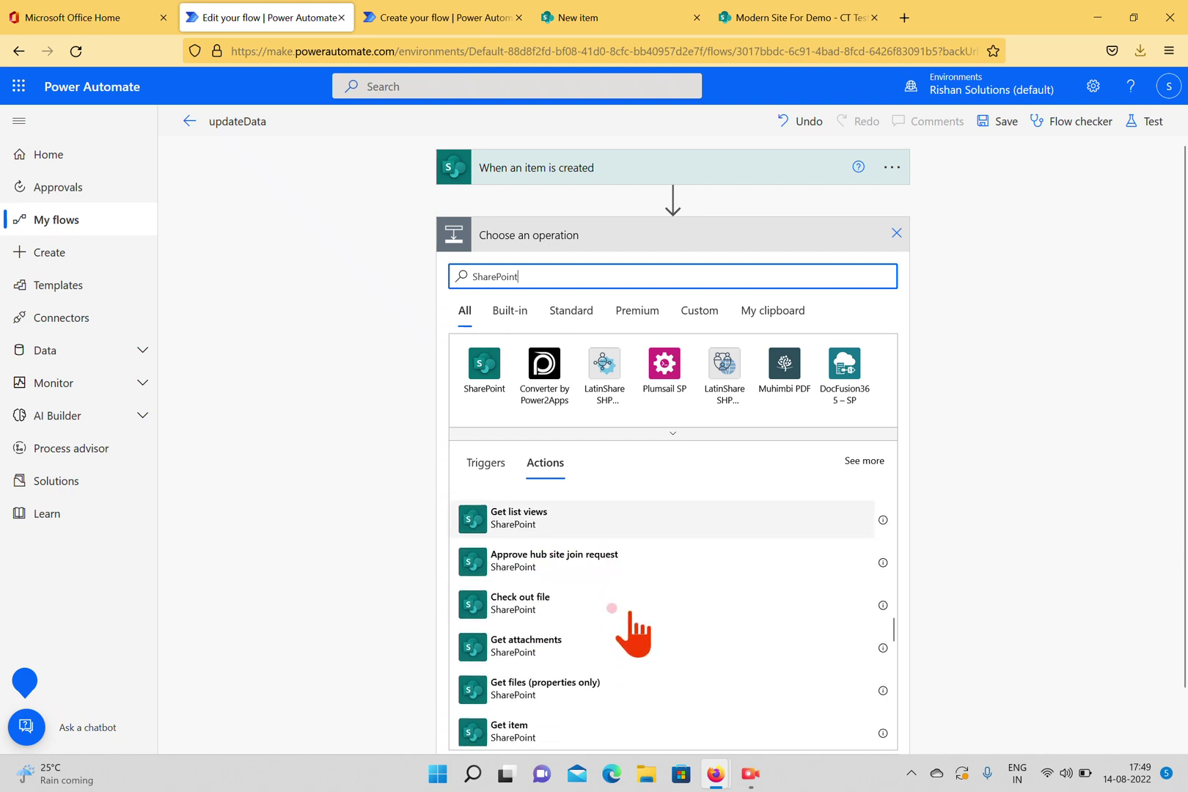
scroll(613, 625, down, 1)
scroll(612, 627, down, 2)
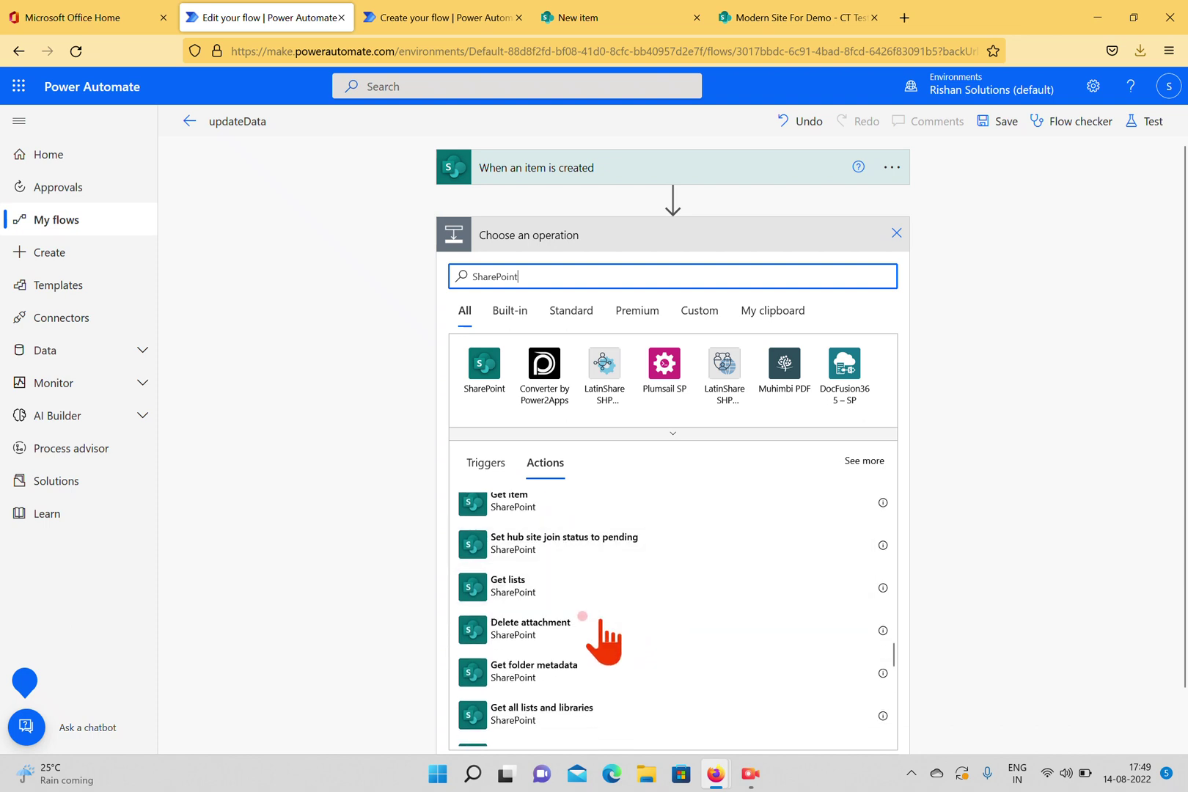
Review the SharePoint triggers, then return to the SharePoint actions list.
click(484, 463)
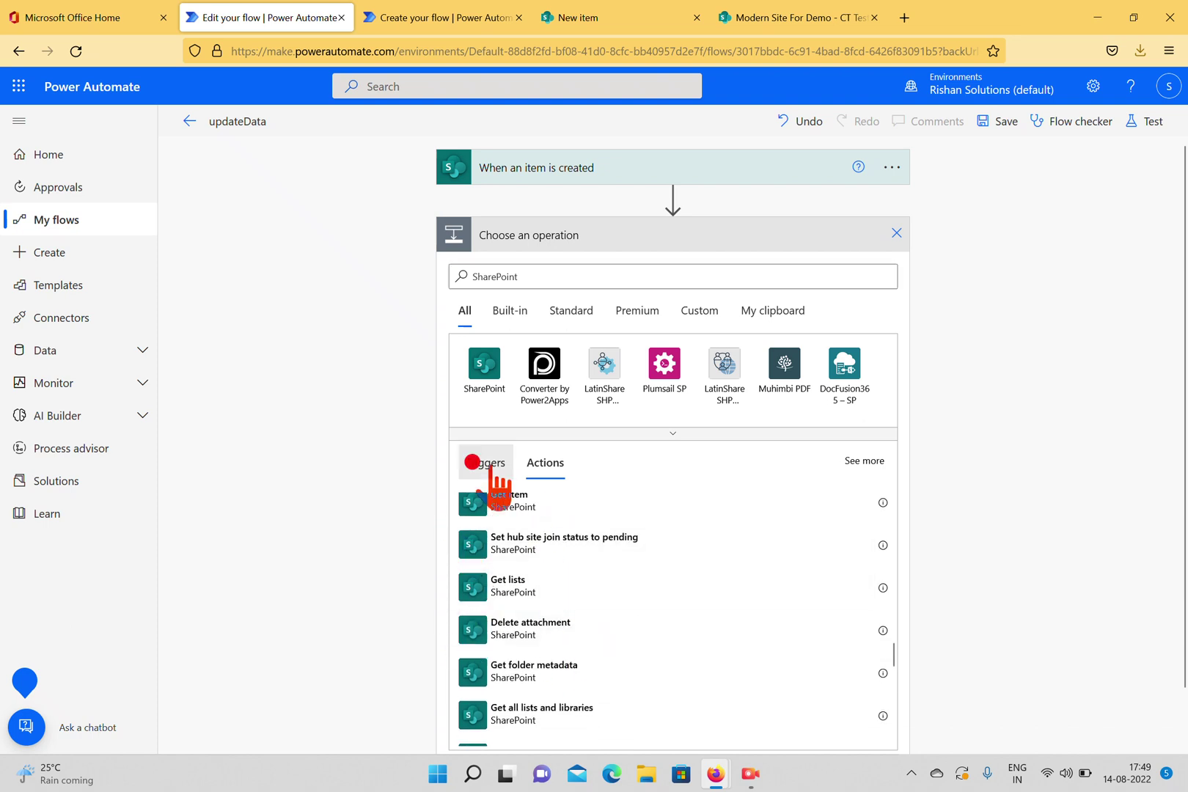
scroll(652, 594, down, 2)
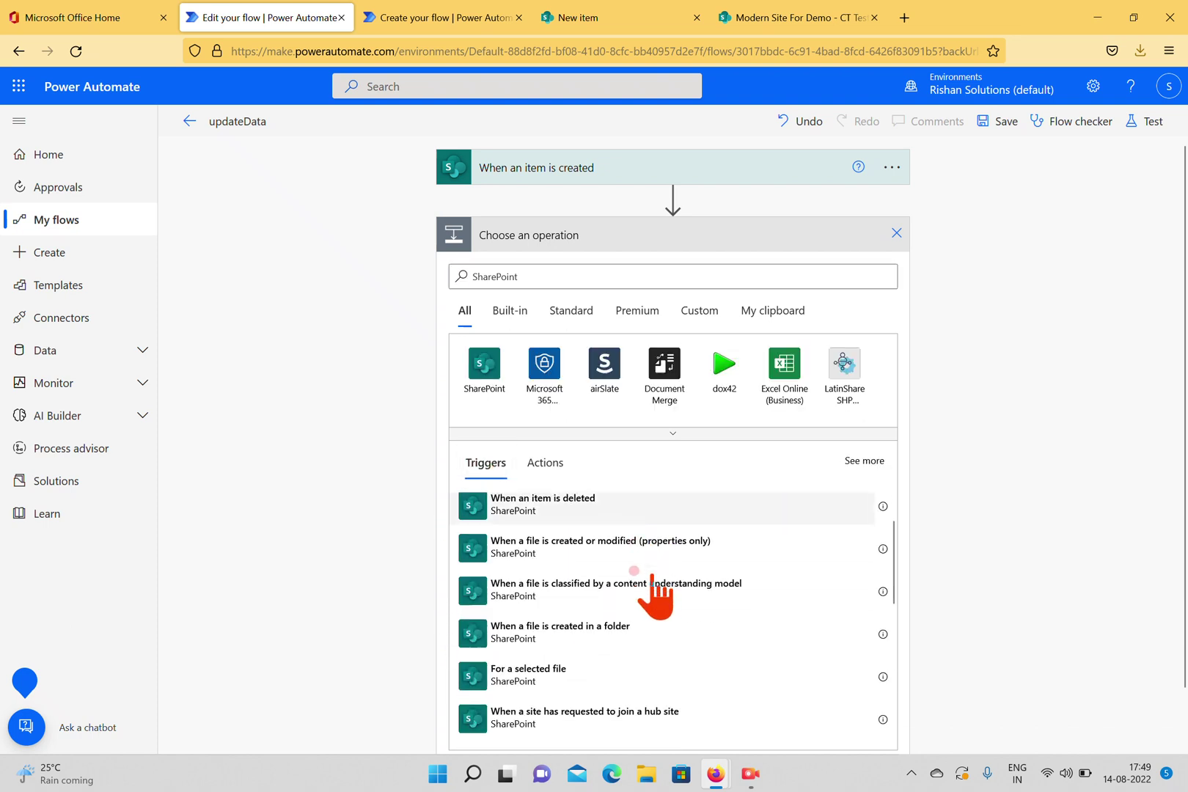
scroll(587, 543, up, 2)
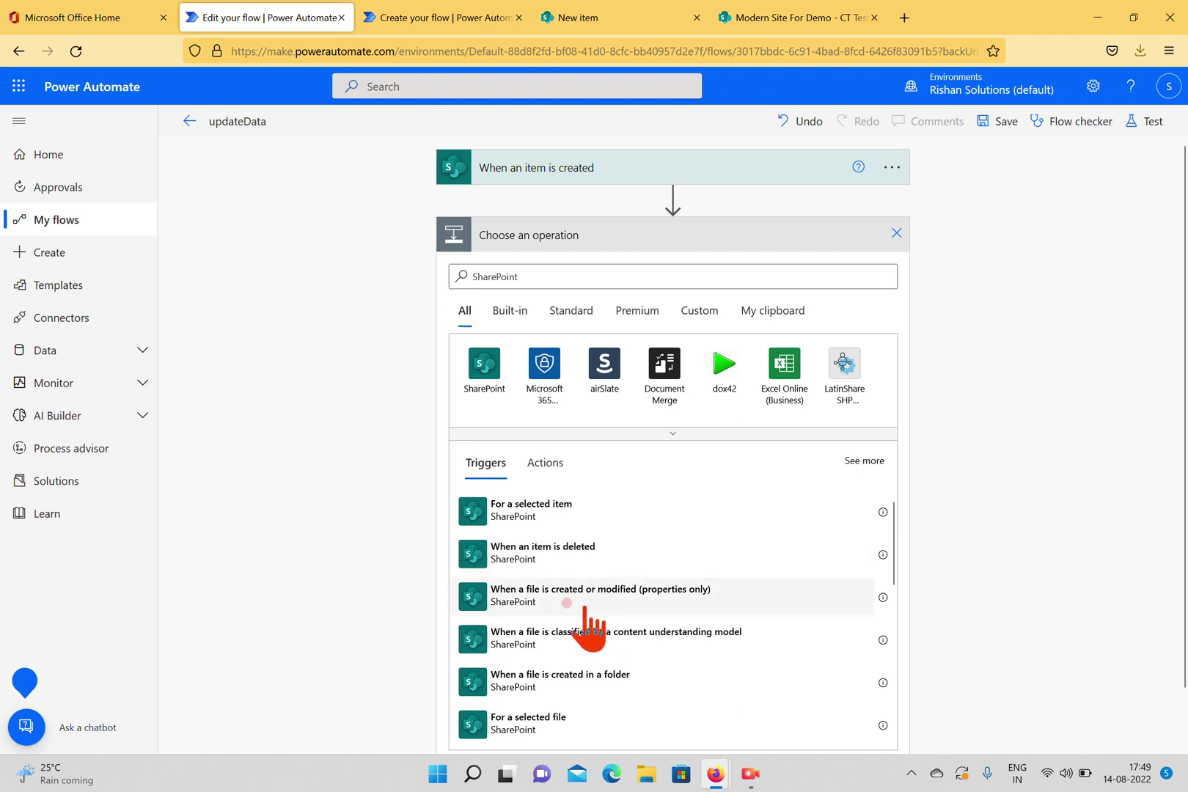
scroll(586, 616, down, 6)
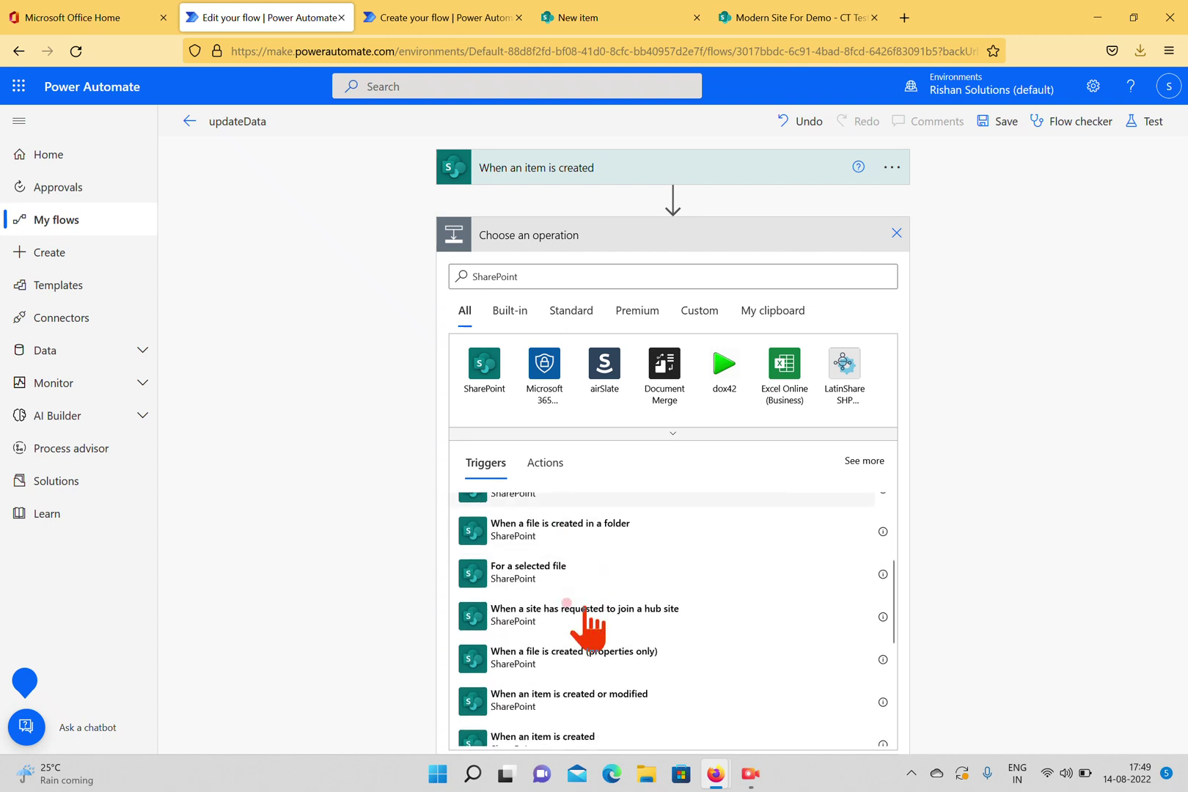
scroll(587, 616, up, 8)
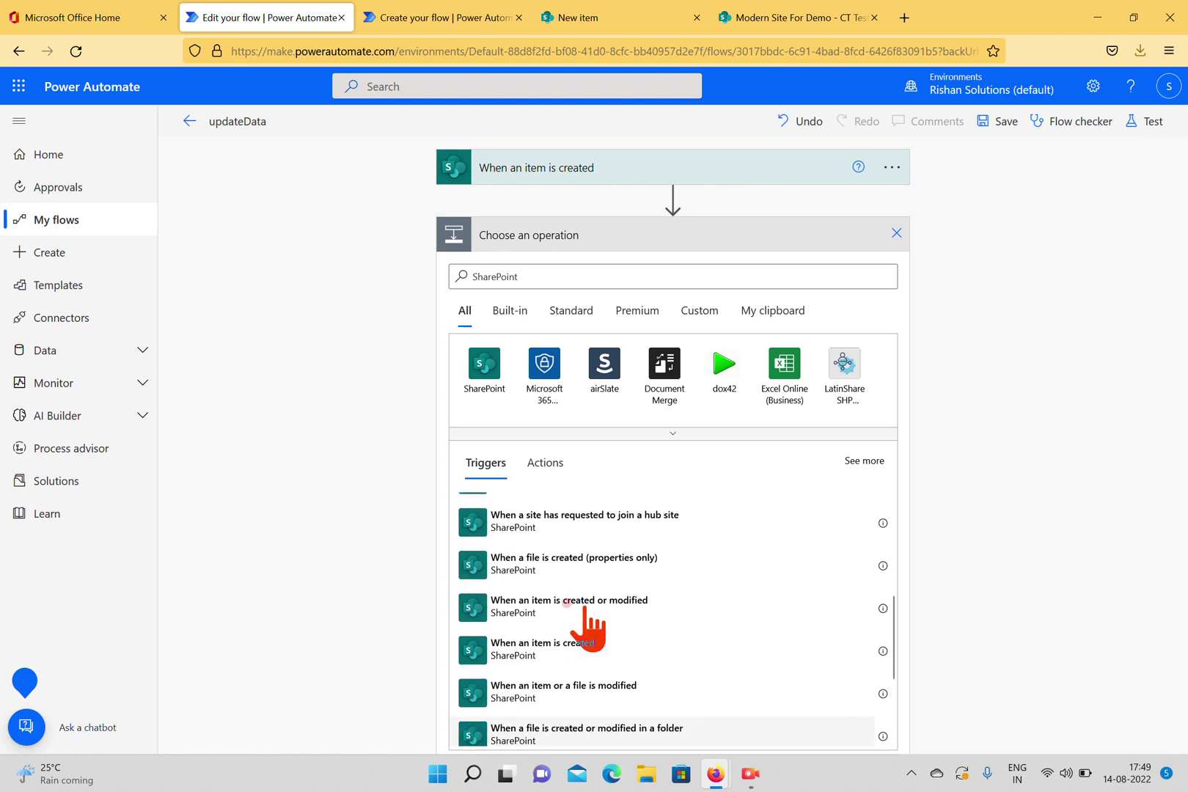
click(546, 463)
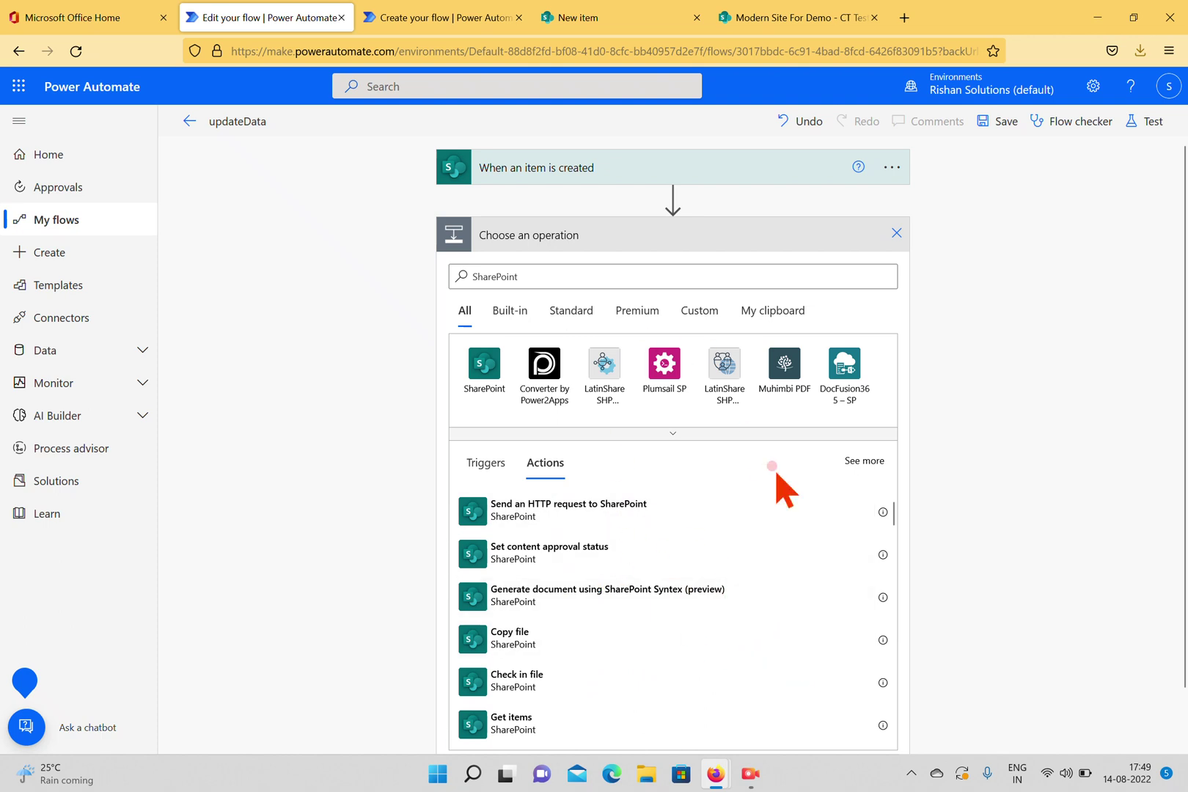
click(526, 279)
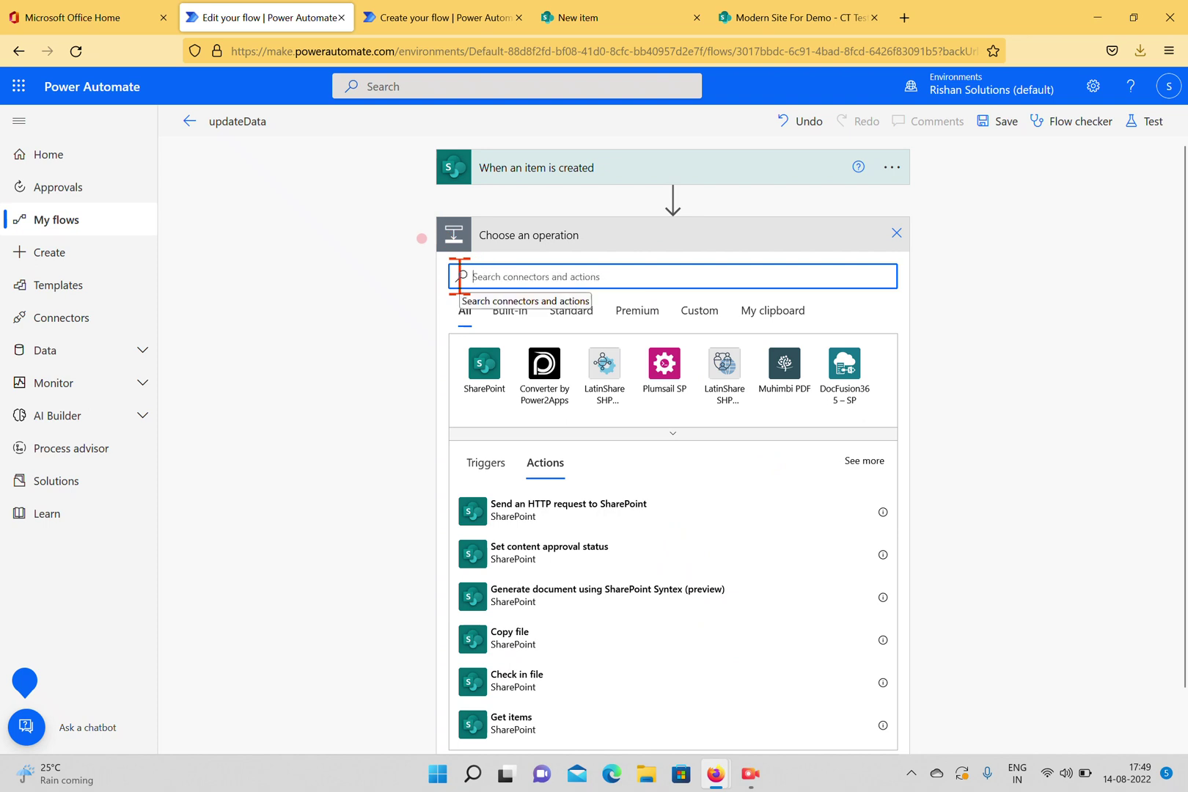
Search 'Send', pick Office 365 Outlook, and add Send an email (V2), ready for recipients.
text(s)
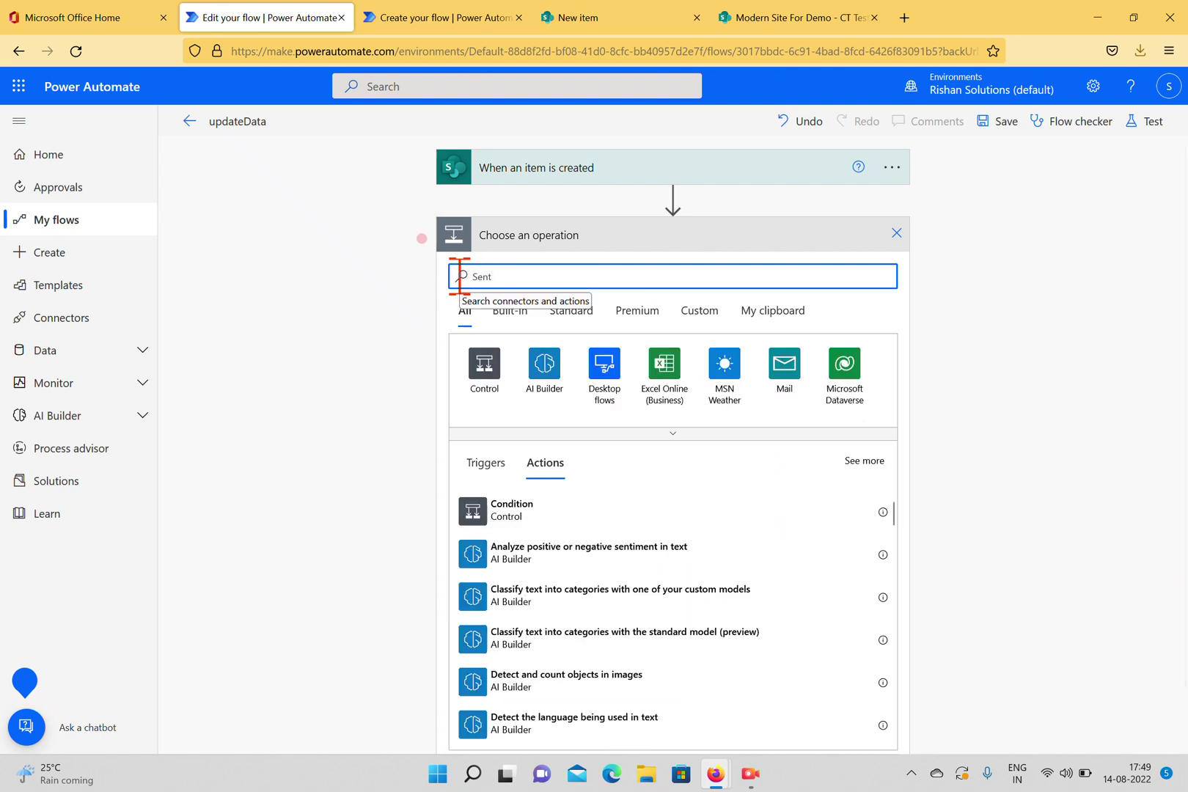
key(BackSpace)
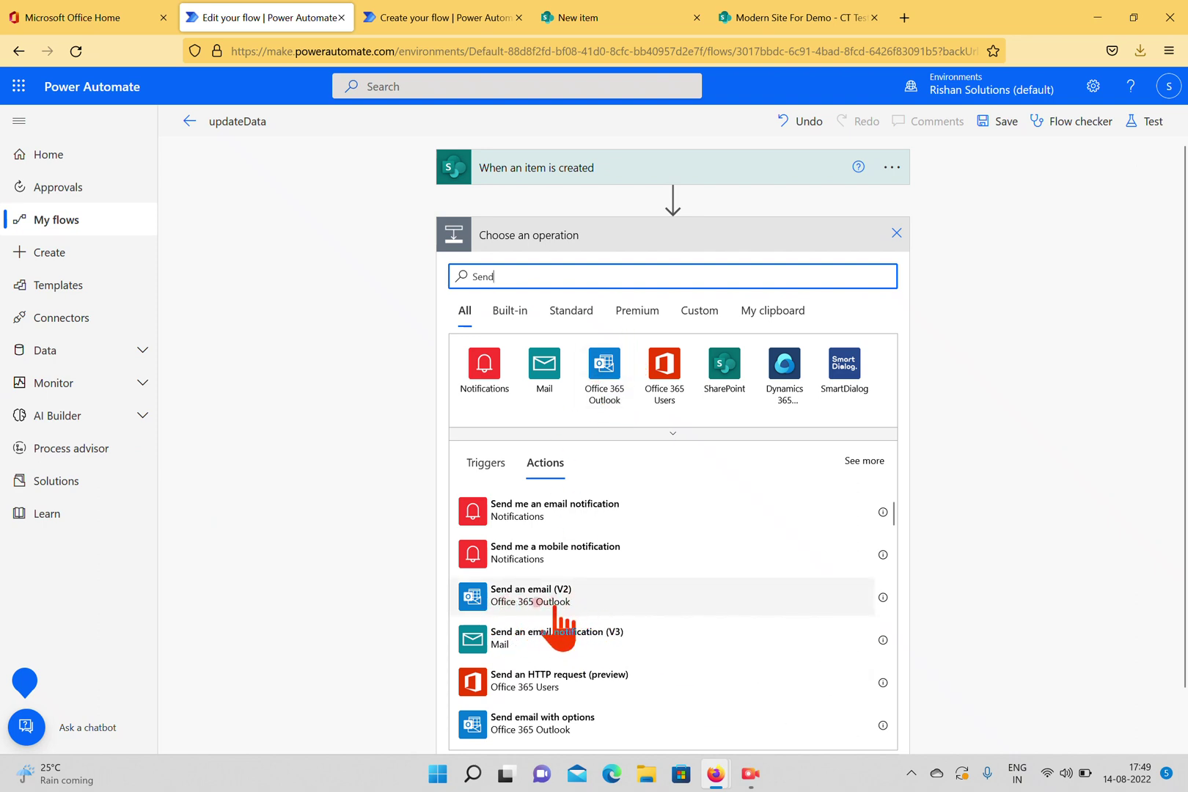
scroll(598, 613, down, 1)
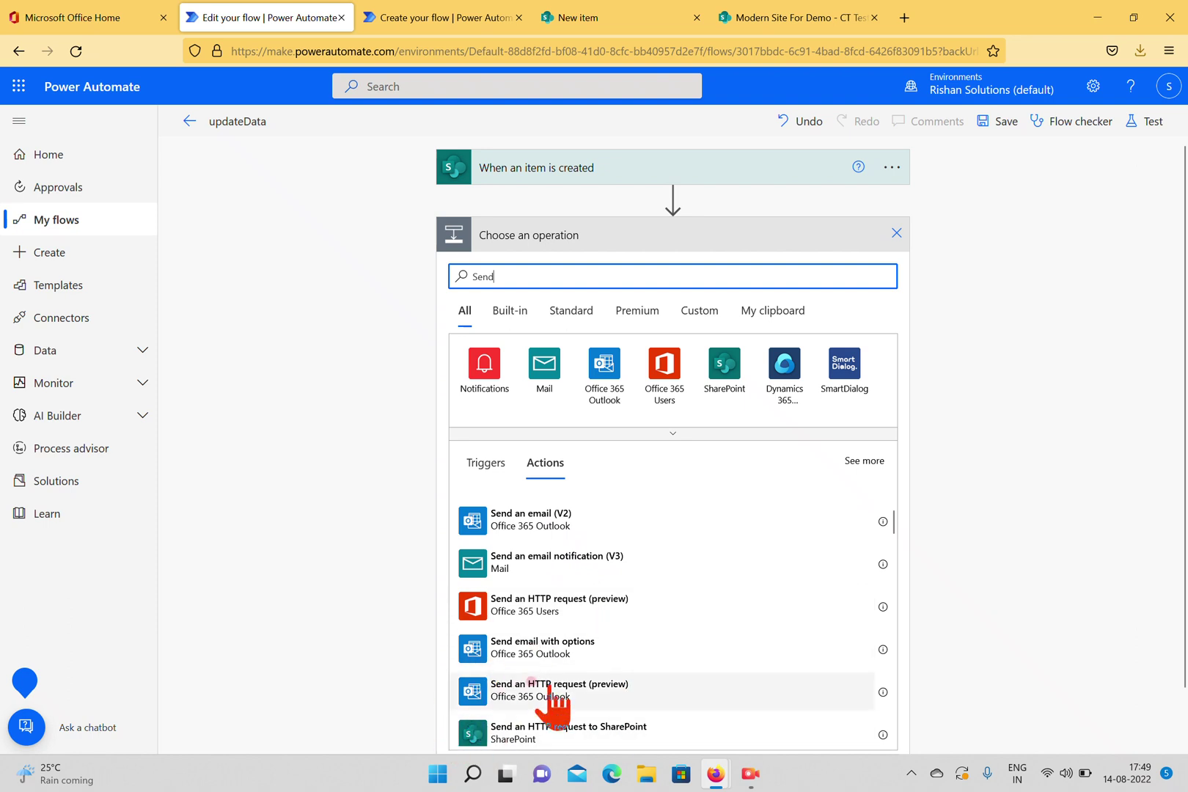
scroll(592, 666, down, 1)
scroll(573, 659, down, 1)
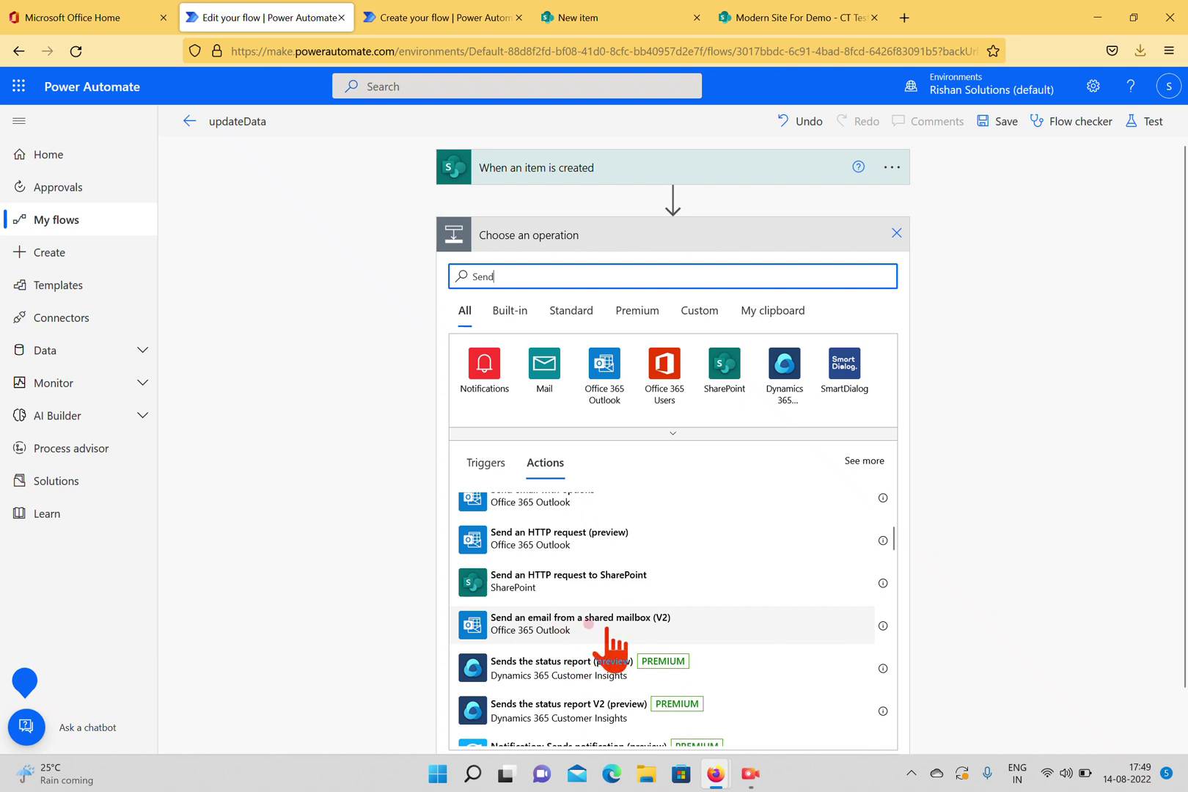
scroll(609, 638, down, 3)
scroll(609, 642, up, 3)
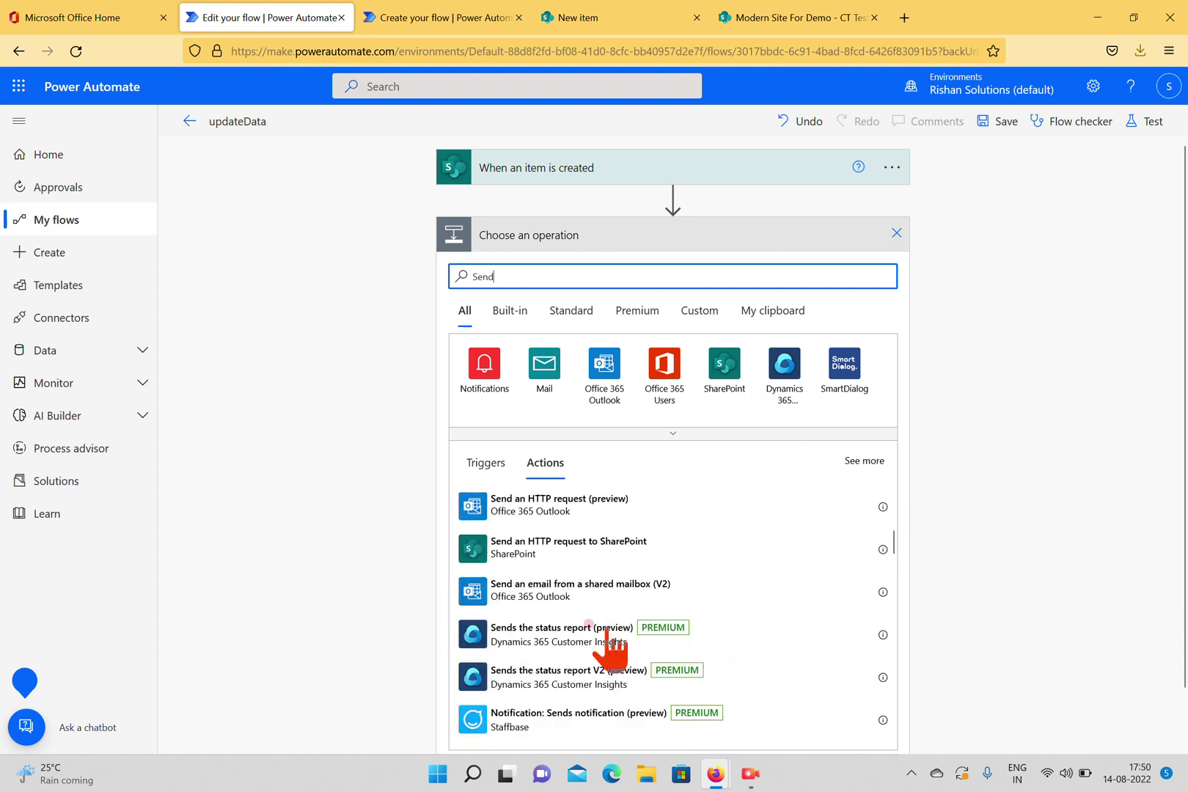
click(608, 382)
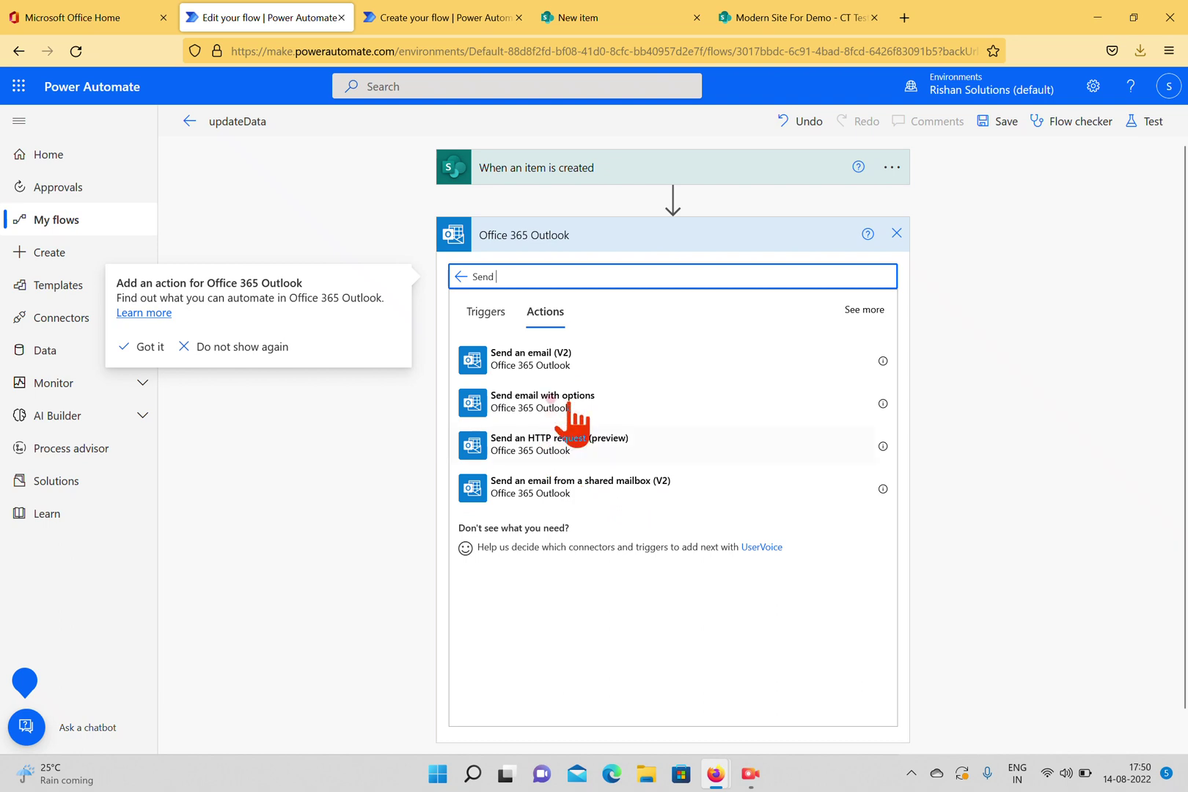
click(548, 373)
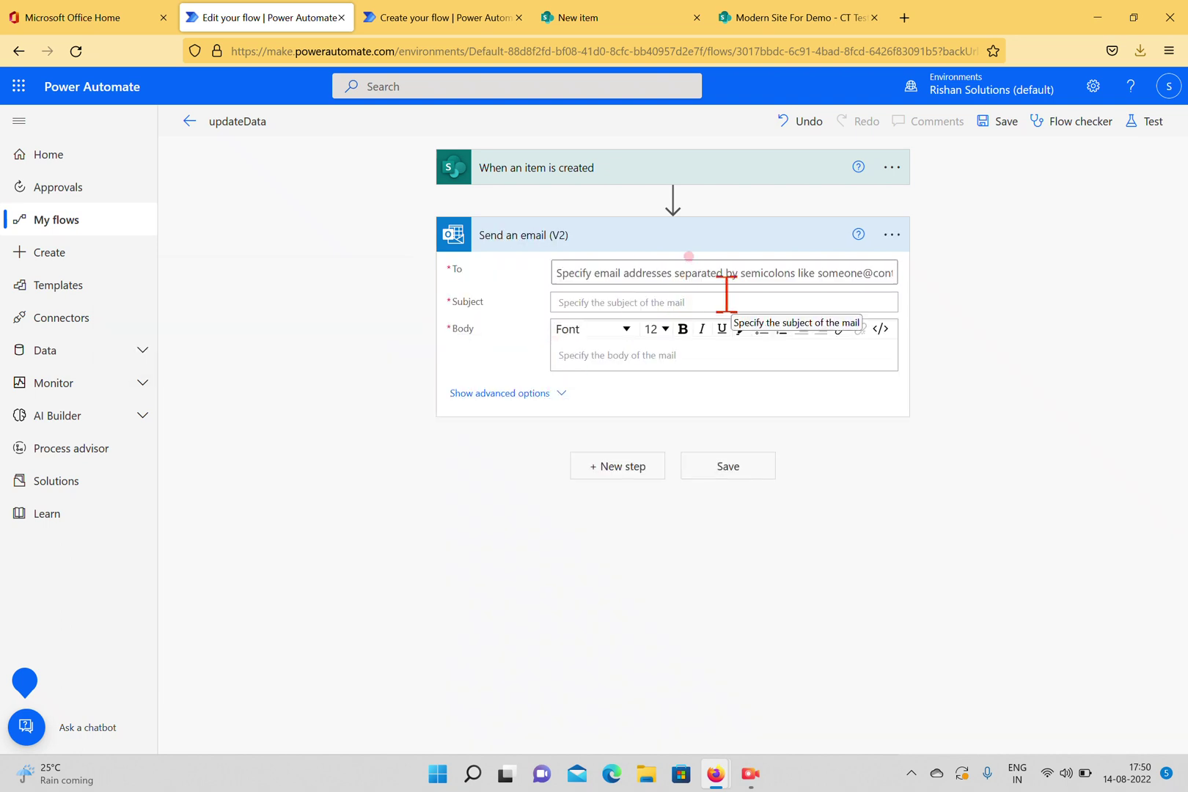
click(741, 277)
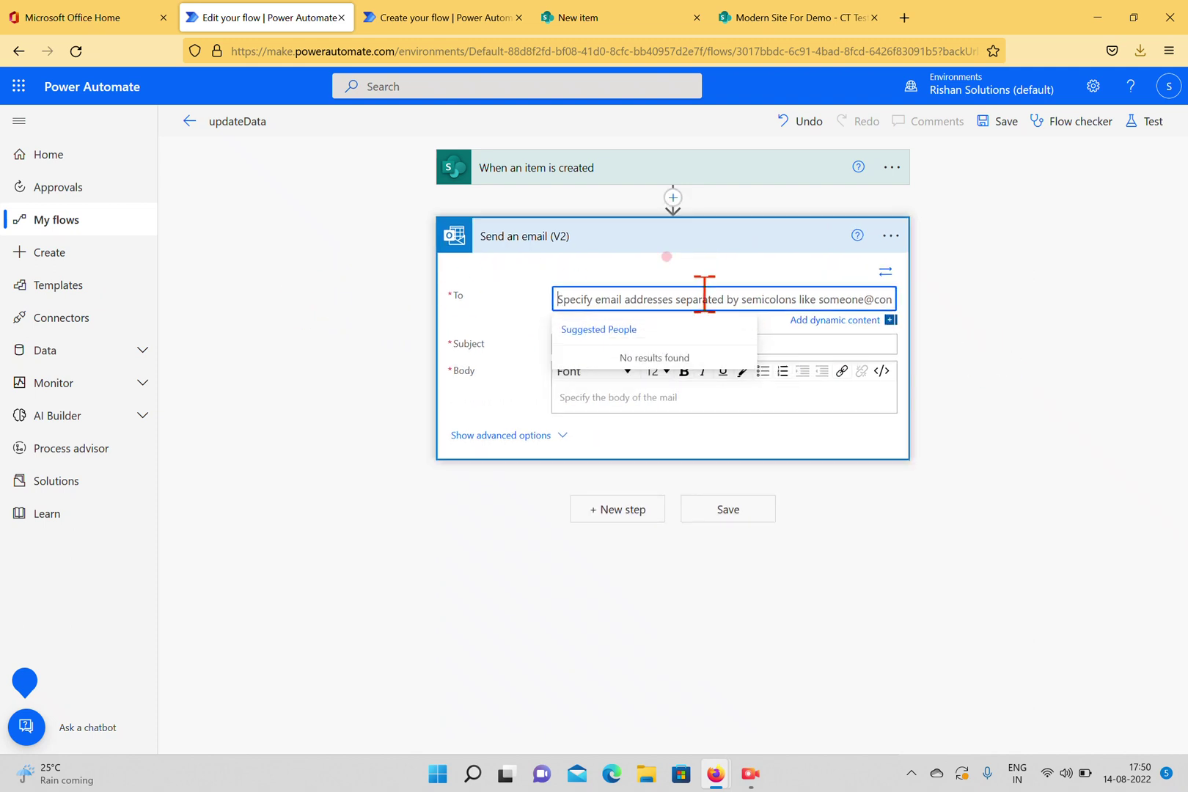
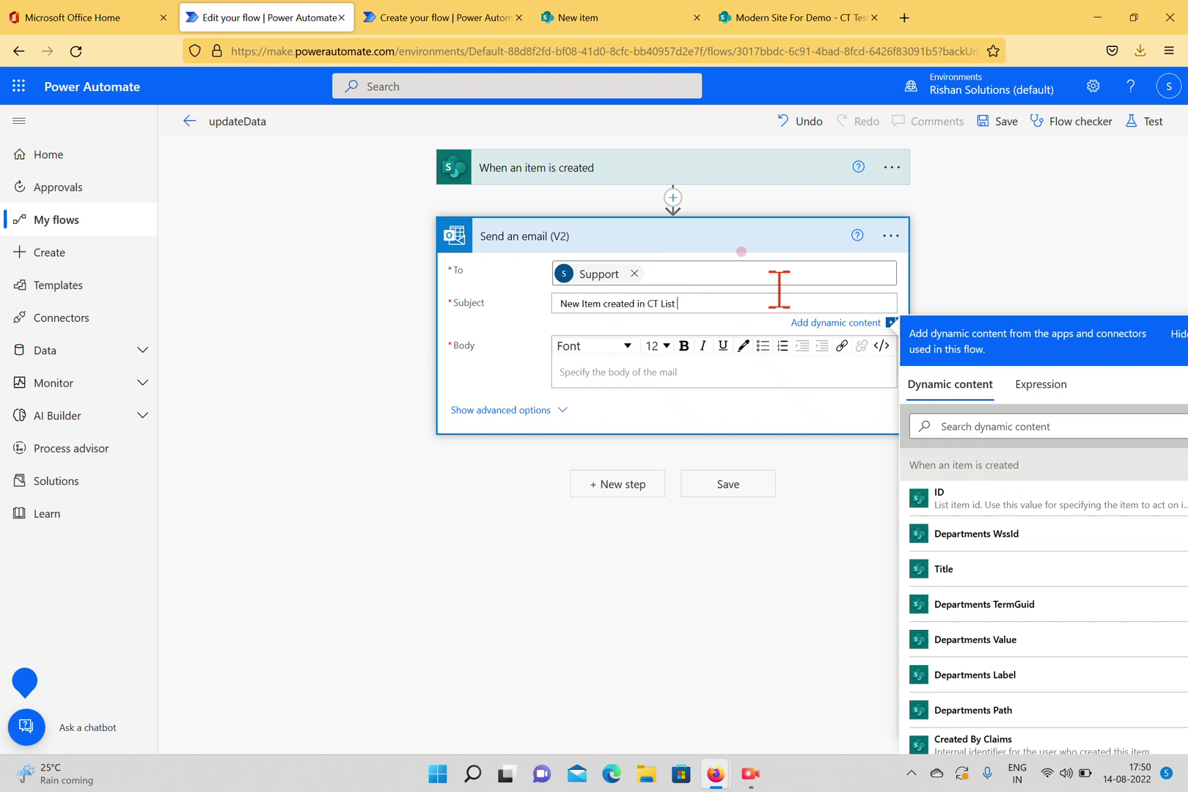
Append the dynamic Title field after 'New Item created in CT List' in the email subject.
click(968, 570)
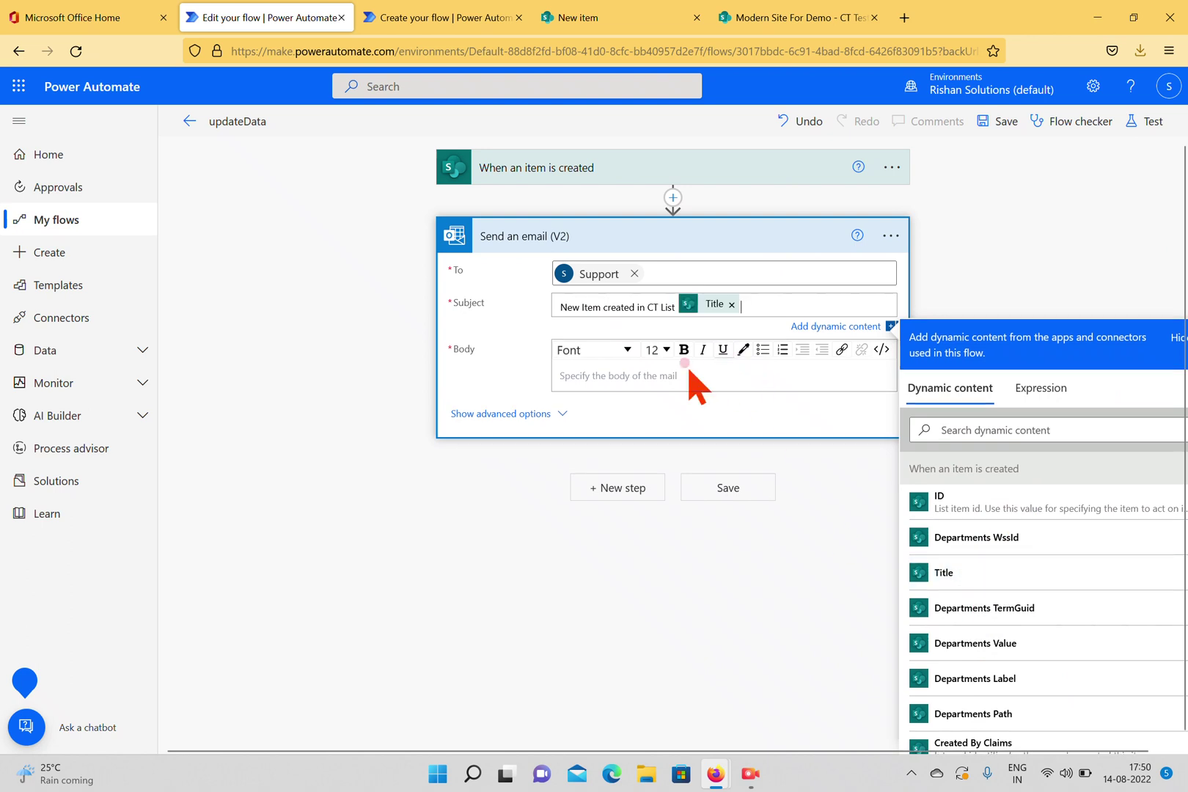
Start the email body with 'Hi' followed by the Created By DisplayName dynamic field.
click(722, 374)
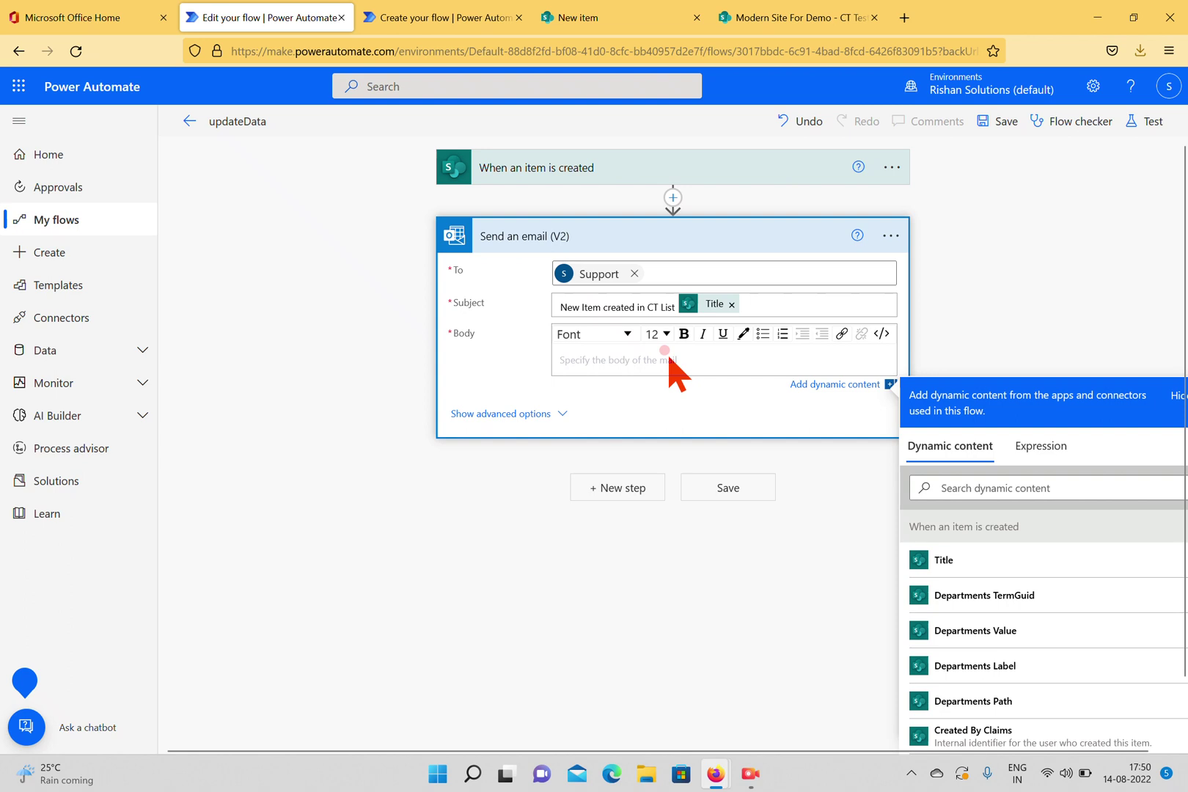
text(Hi Te)
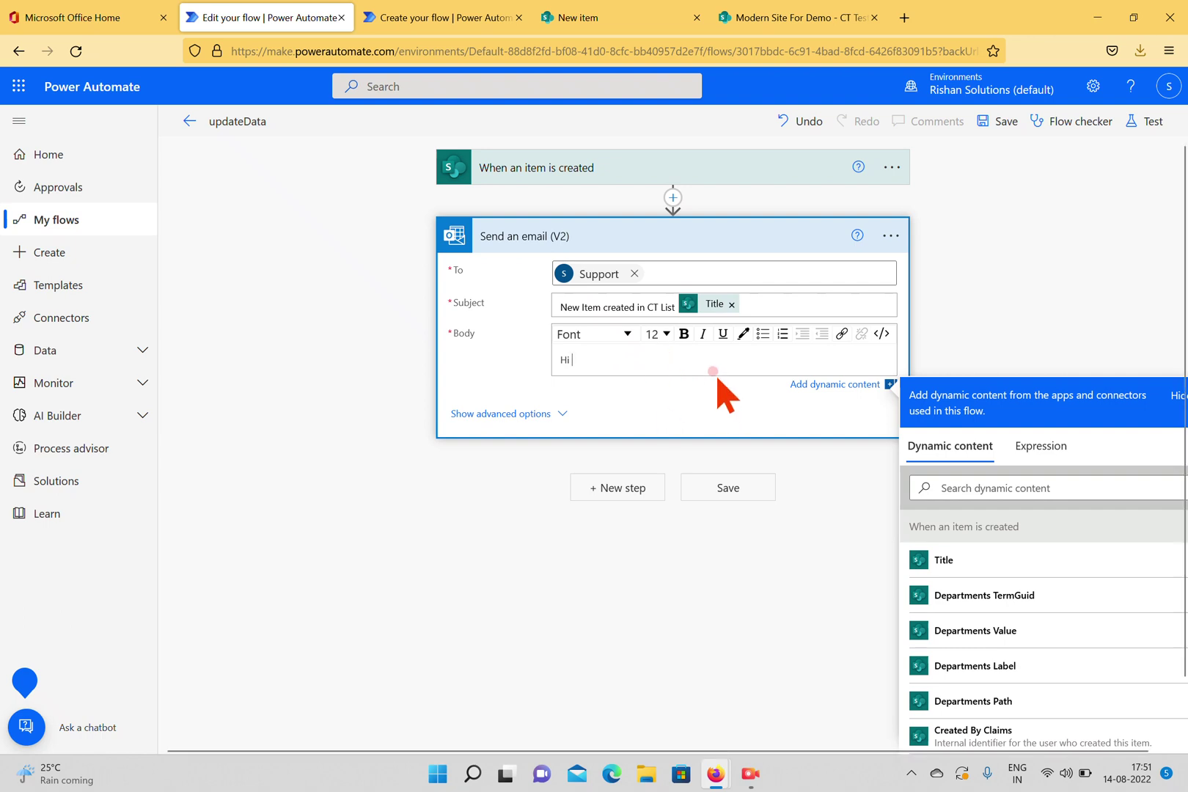
click(1076, 489)
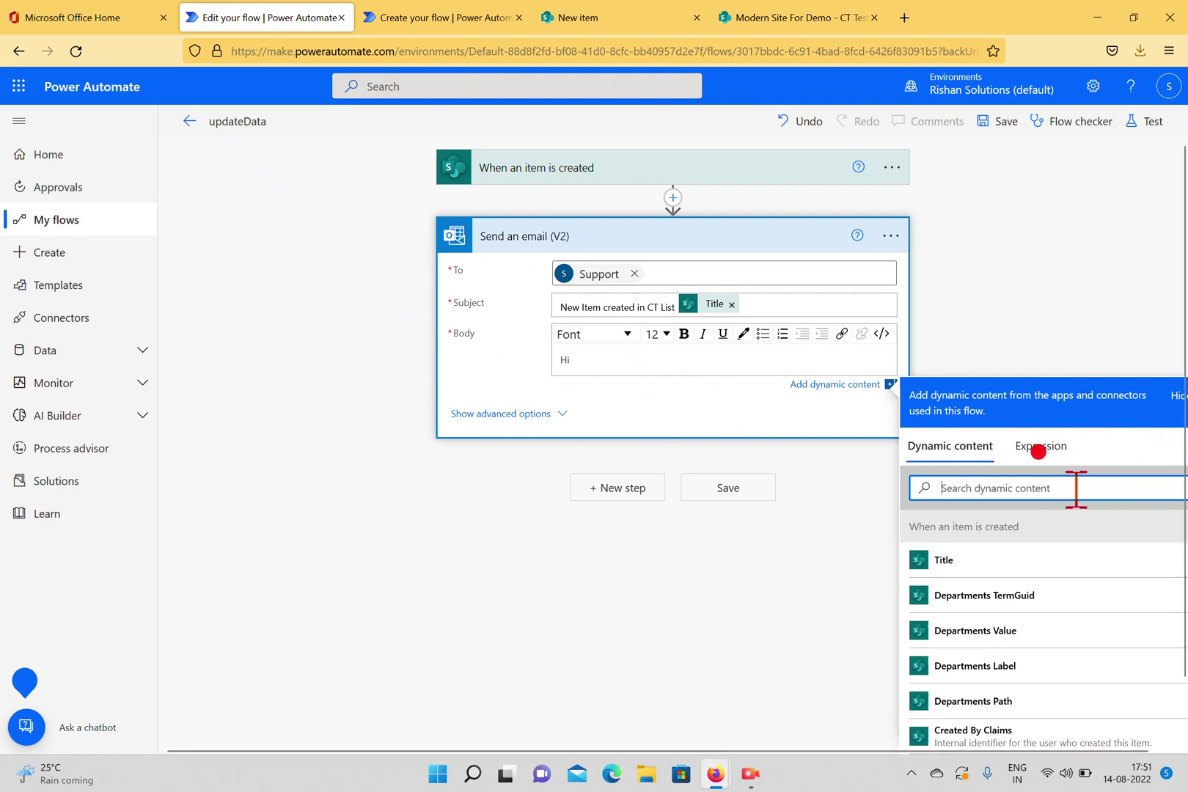
text(created)
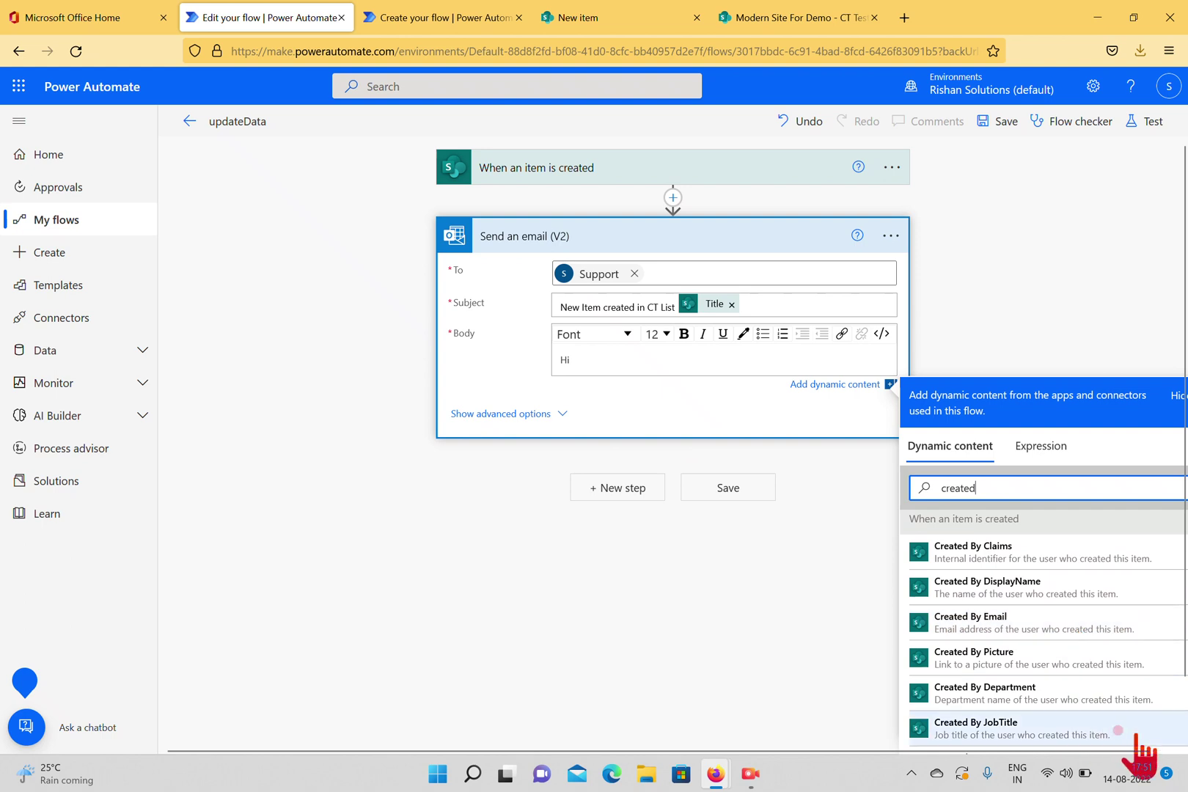
scroll(998, 609, down, 1)
click(997, 596)
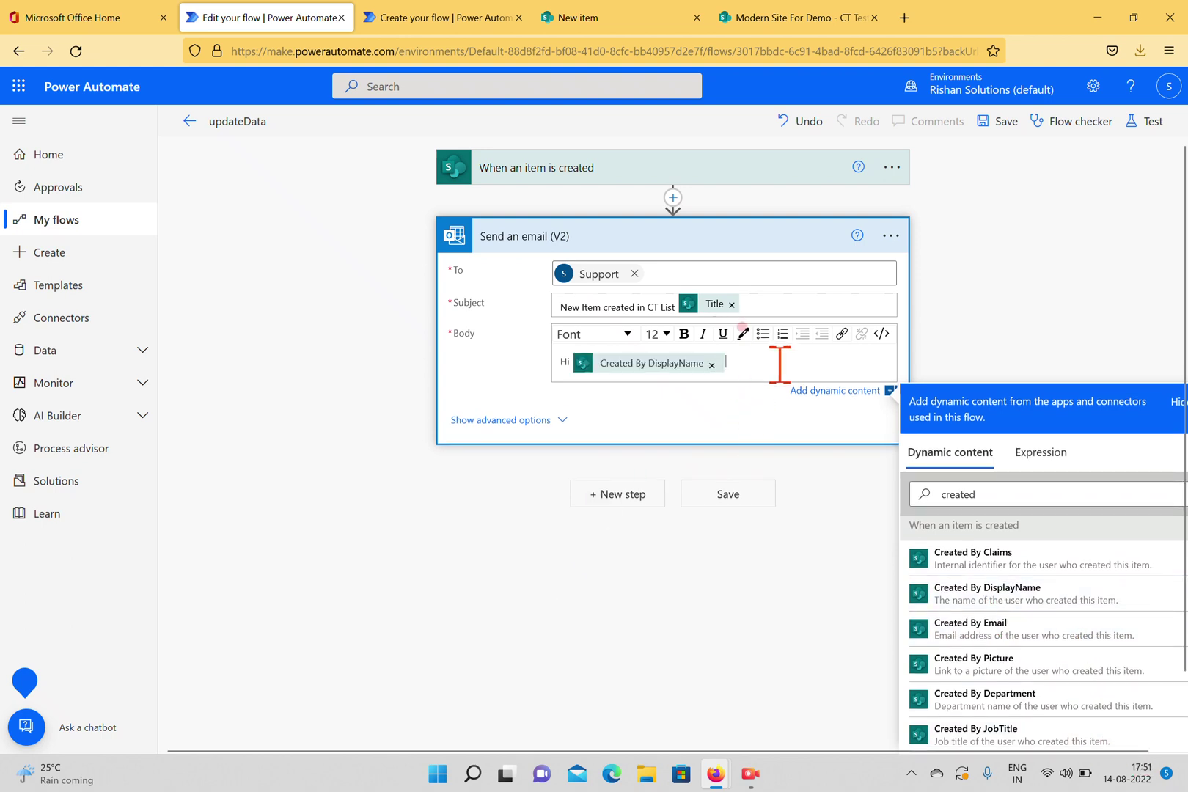
Add the line 'Thank you for creating new item in the CT list, Please find below details of your item.'.
key(Return)
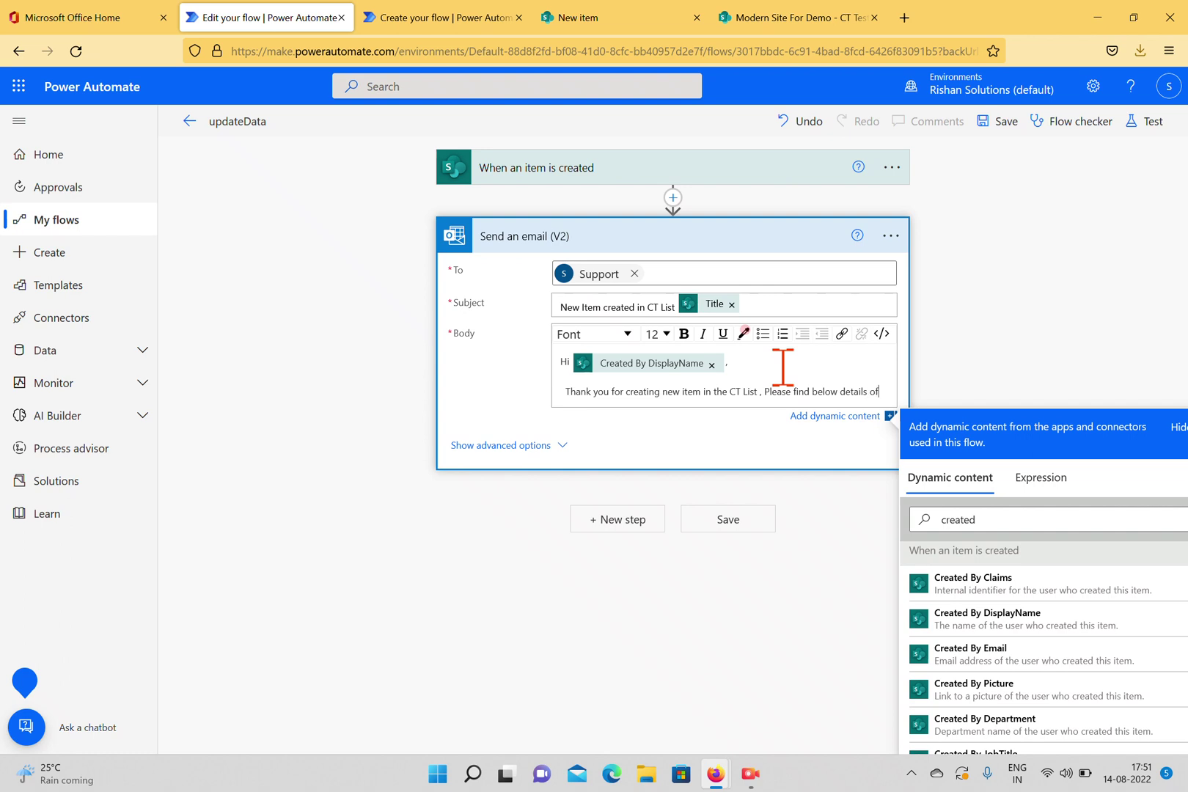
text(our item.)
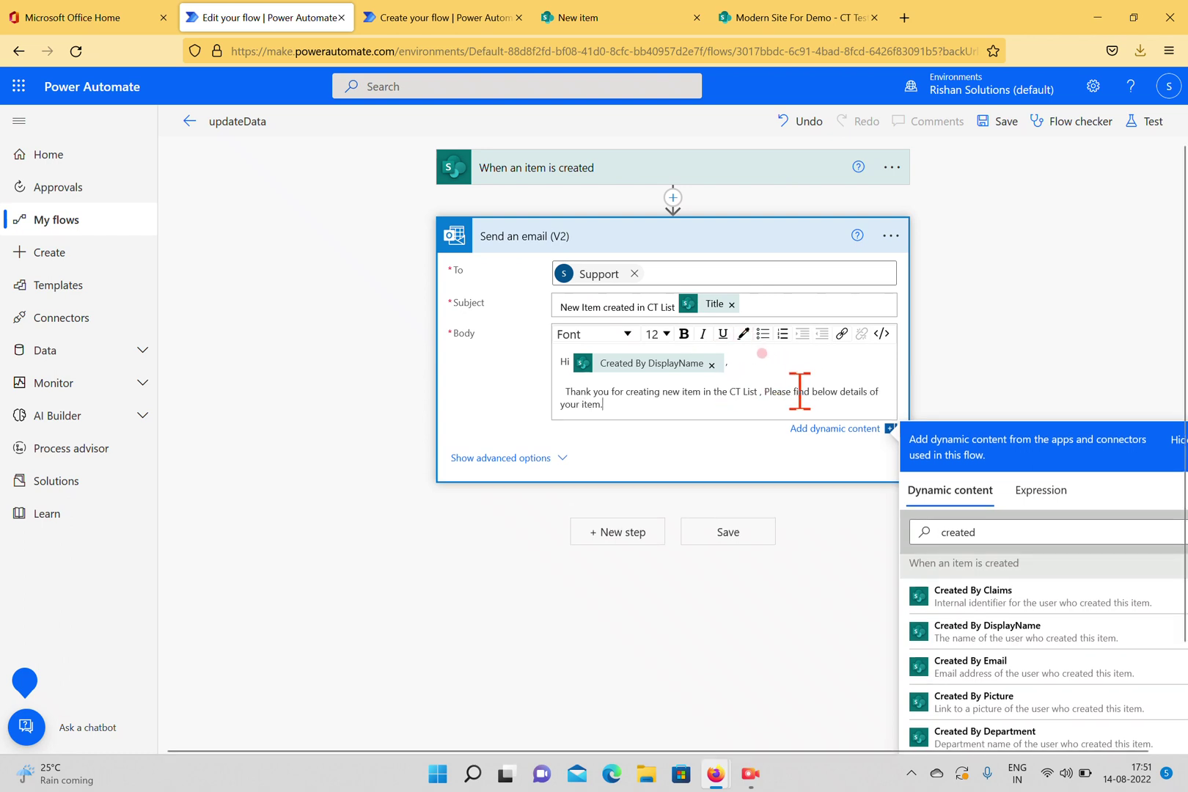
key(BackSpace)
text(l)
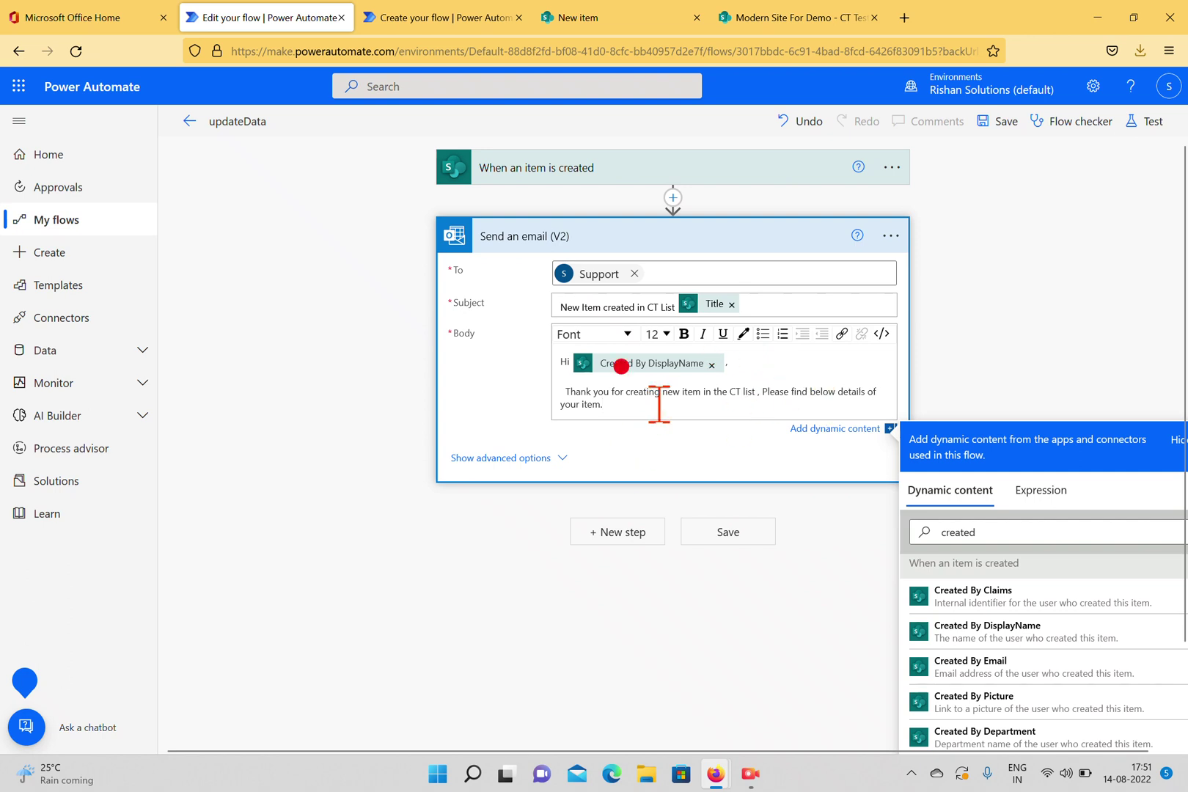
key(Return)
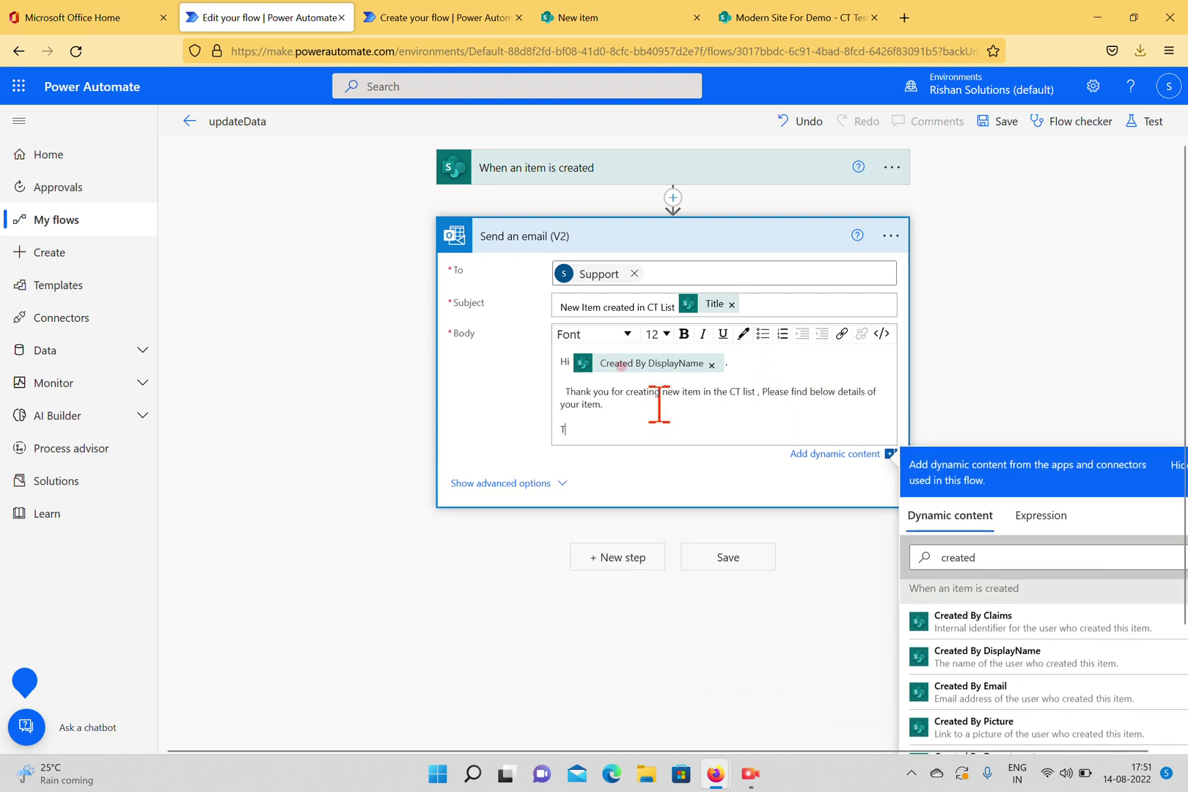
Add a 'Title :' line followed by the item's dynamic Title value.
text(Title :)
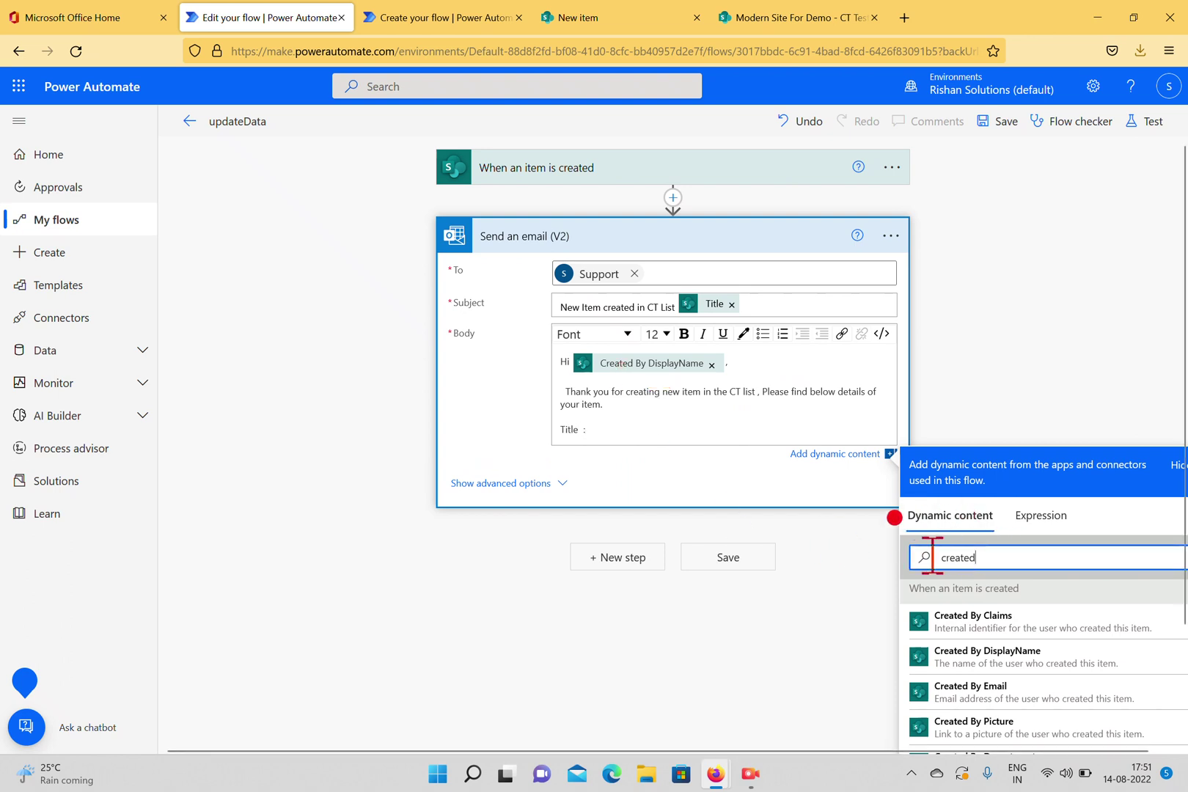
click(927, 559)
double_click(911, 559)
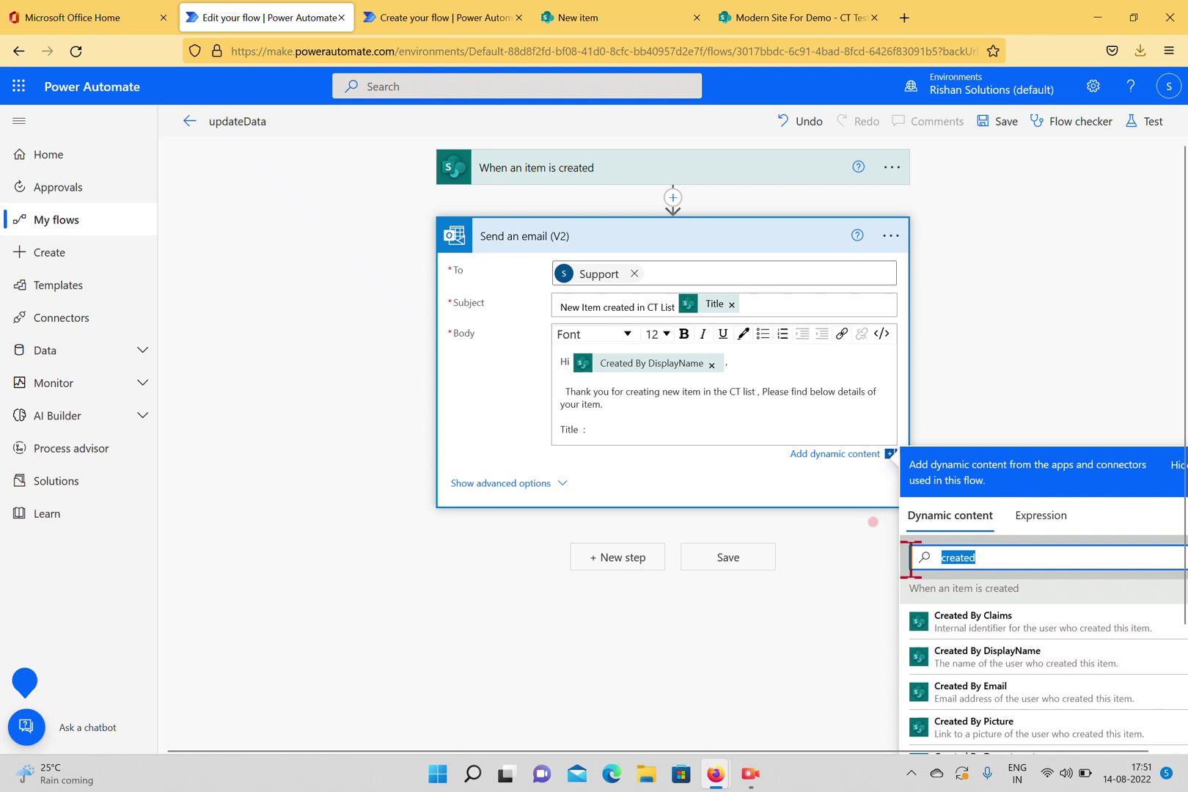
text(Title)
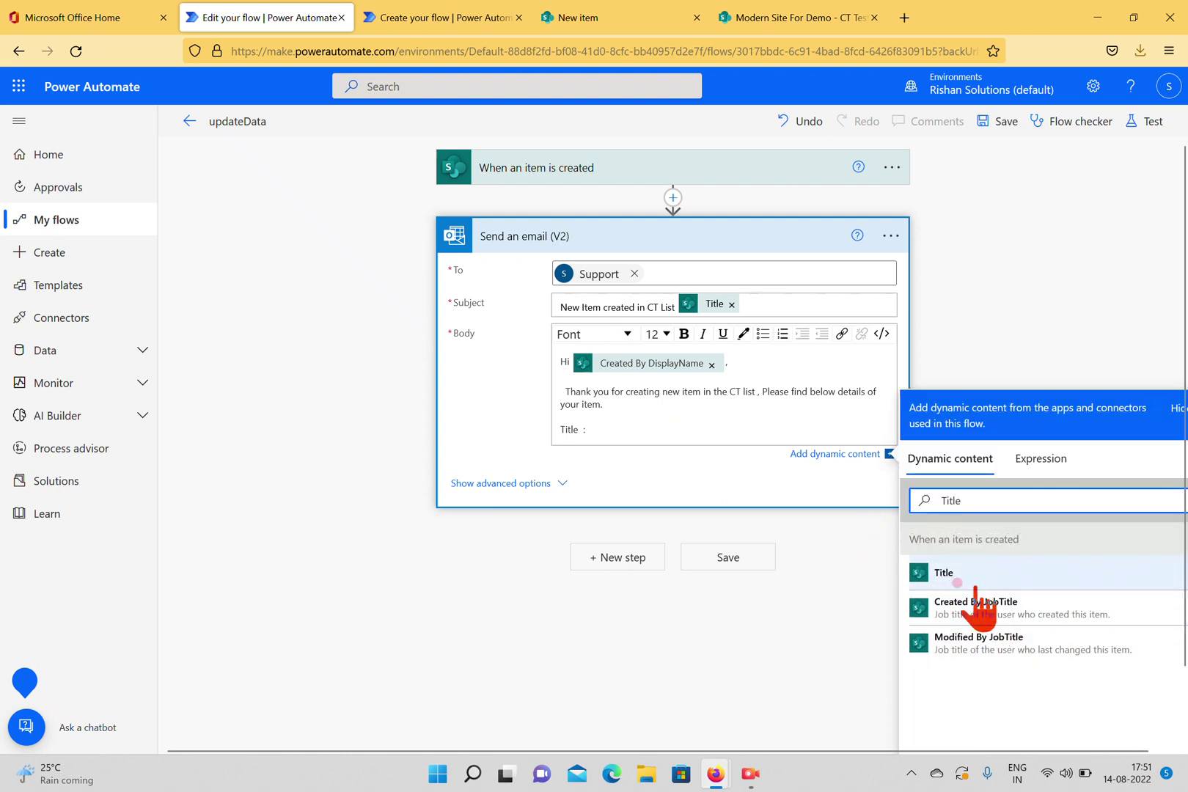
click(954, 577)
text(,)
key(Return)
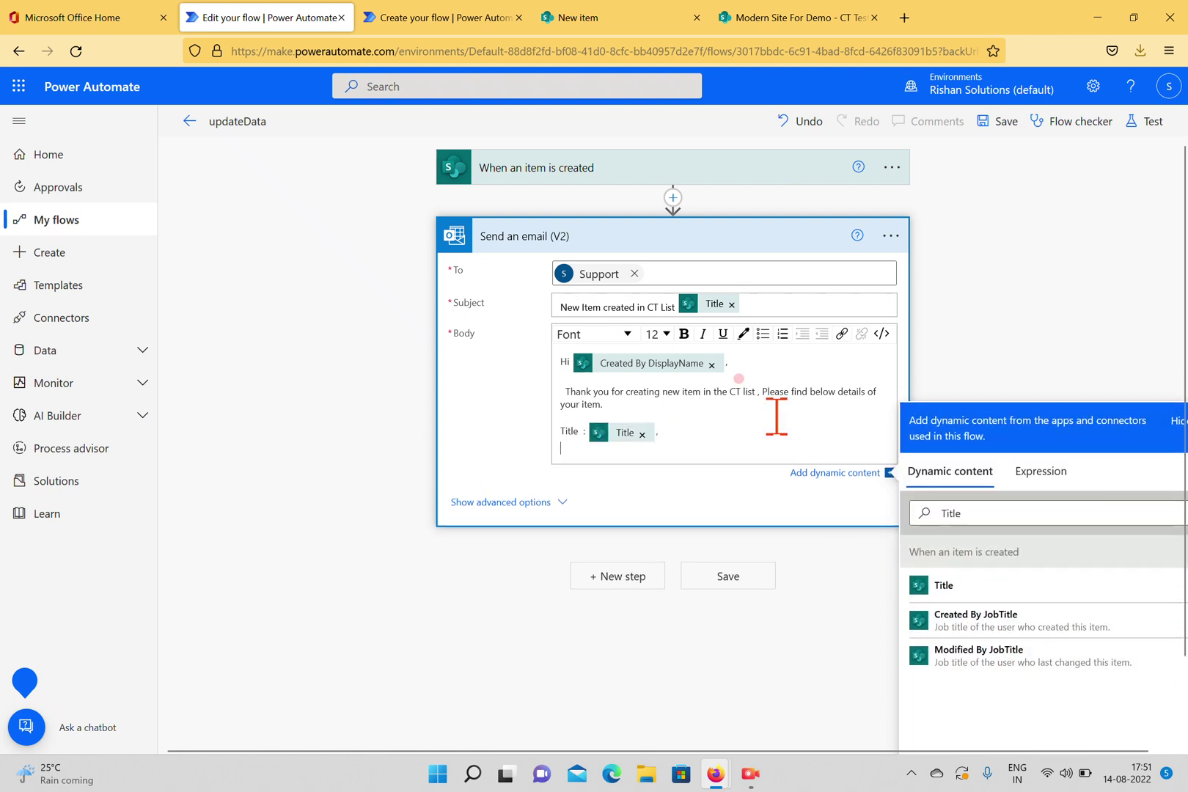
Add a 'Department :' line followed by the Departments Label dynamic field.
text(Department :)
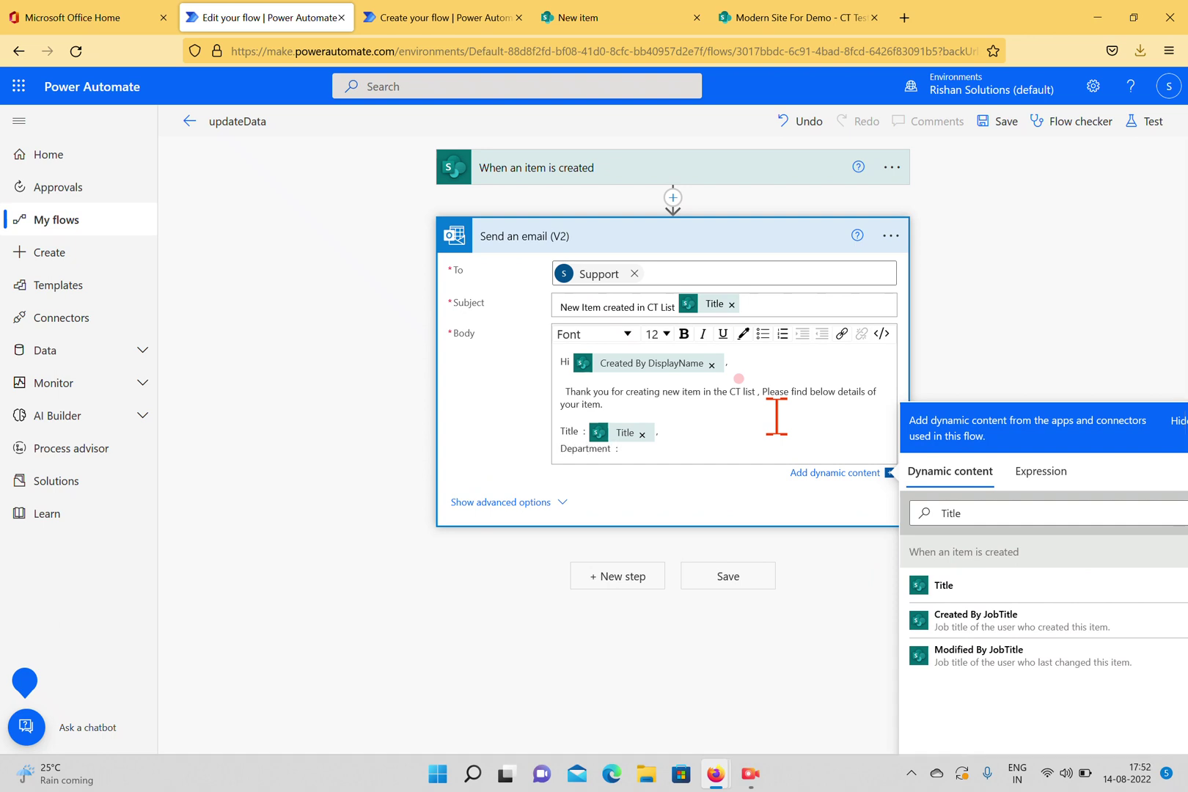
click(1002, 512)
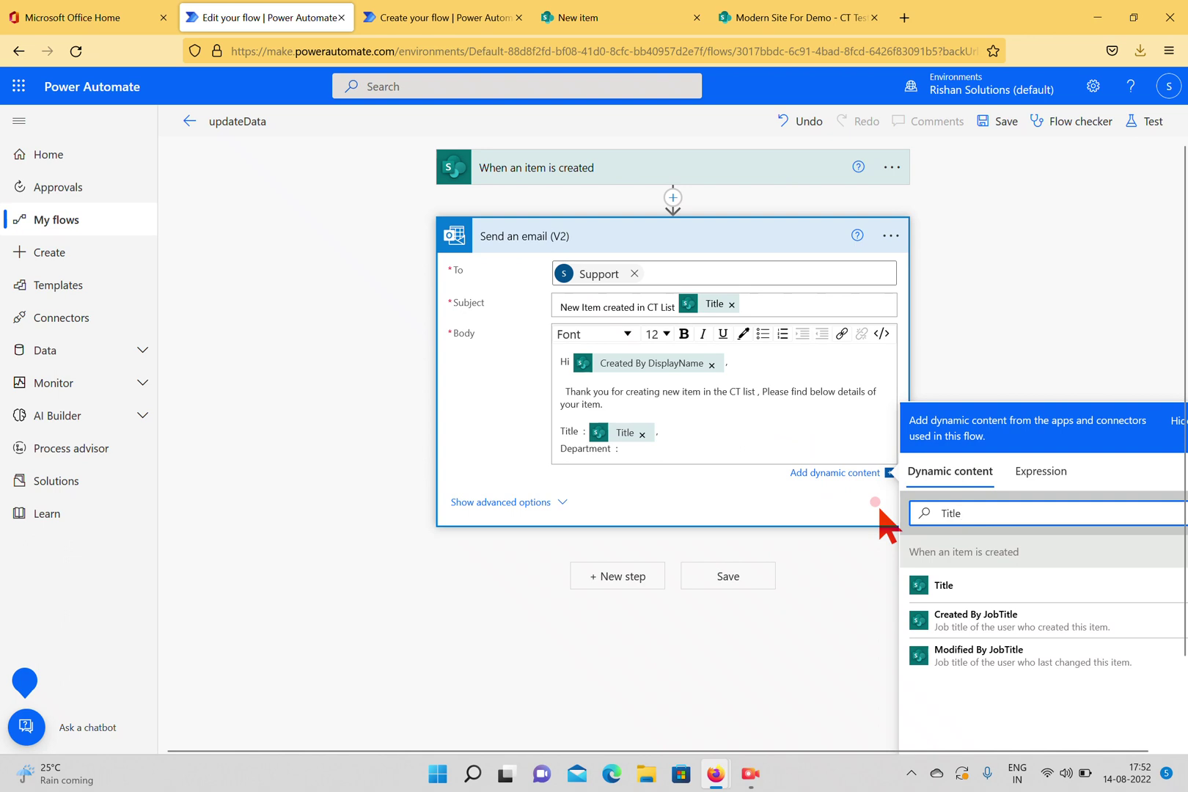
drag(973, 512, 905, 511)
text(D)
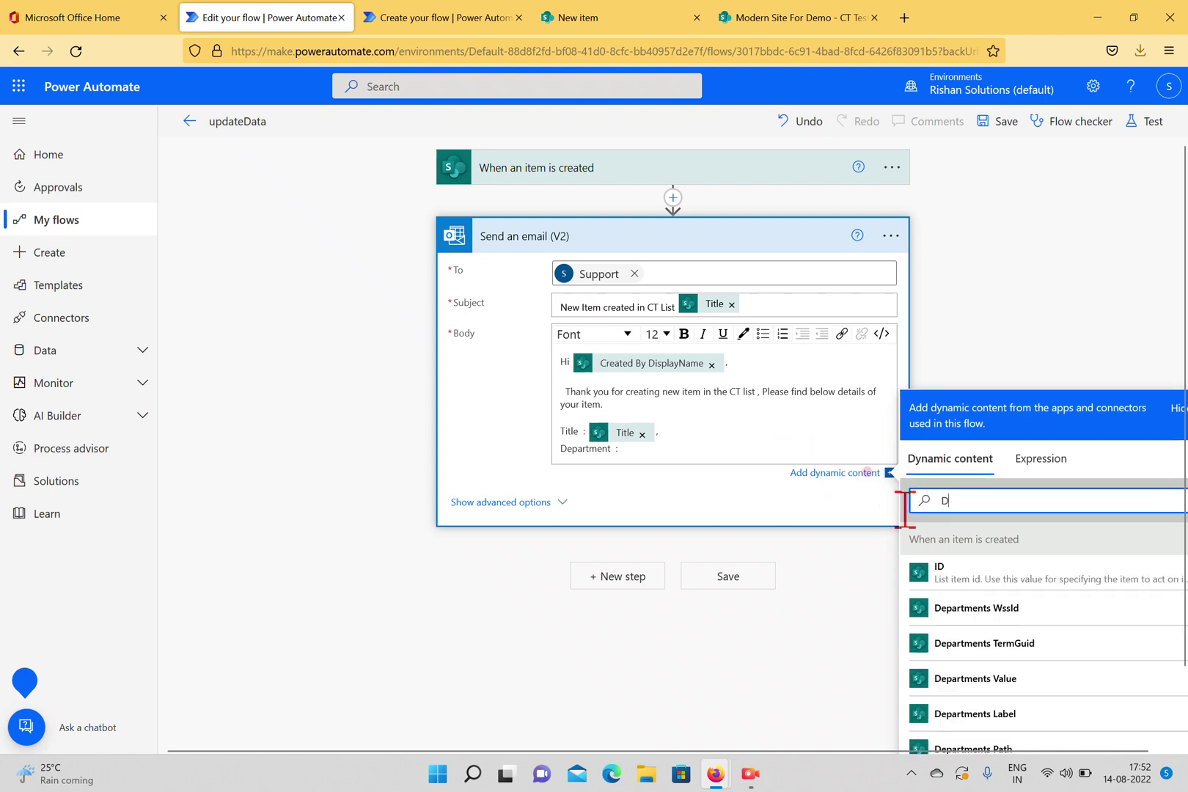
text(epartment)
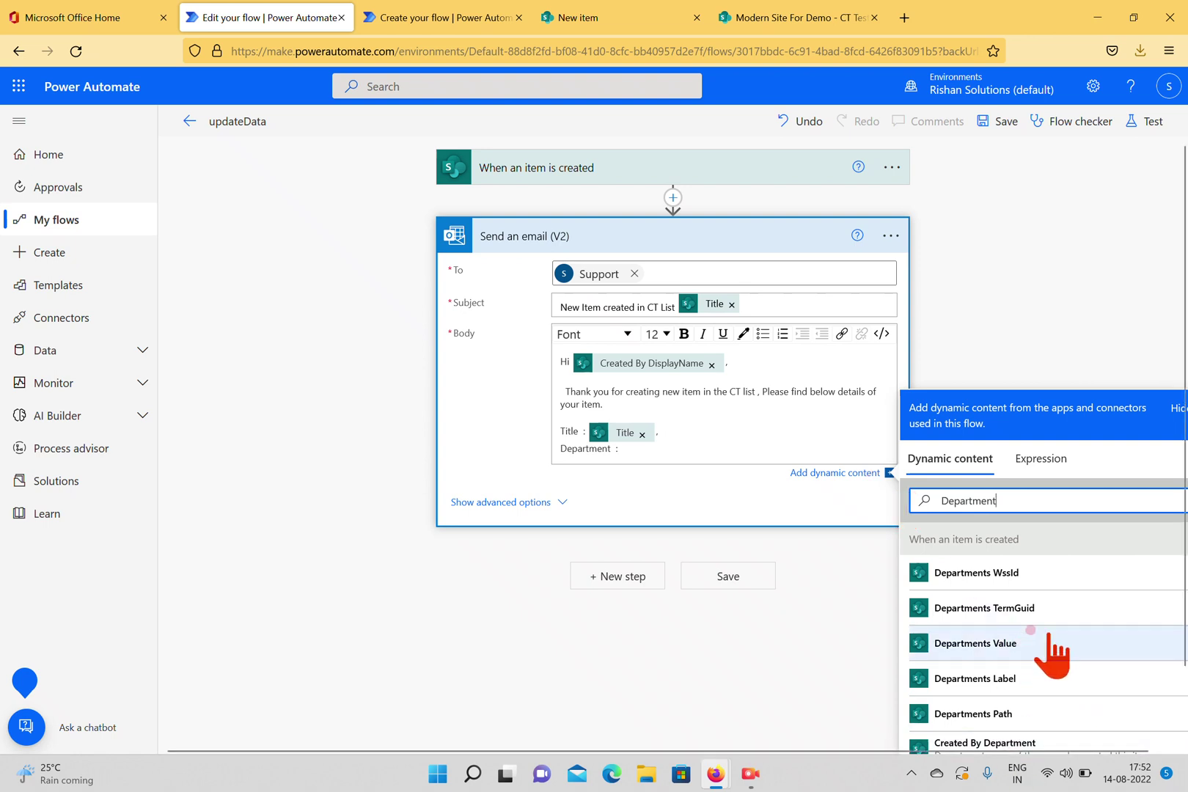
click(1017, 674)
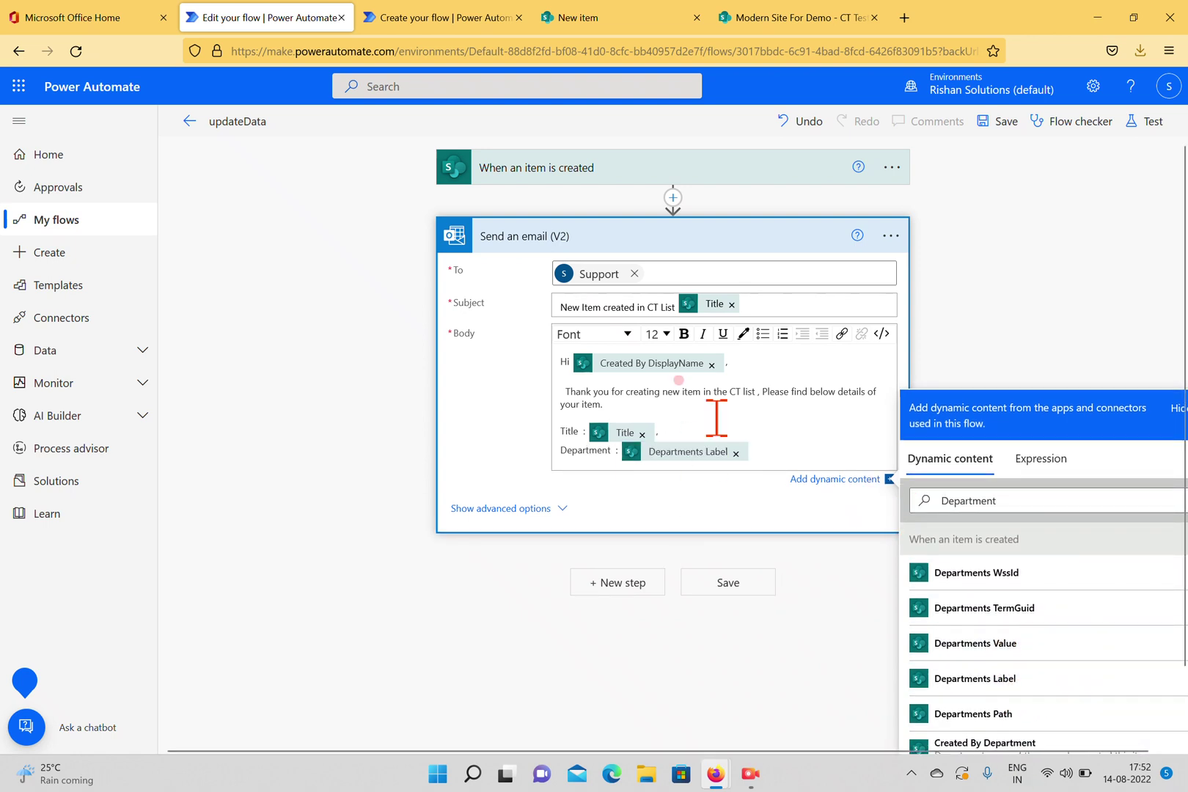
key(Return)
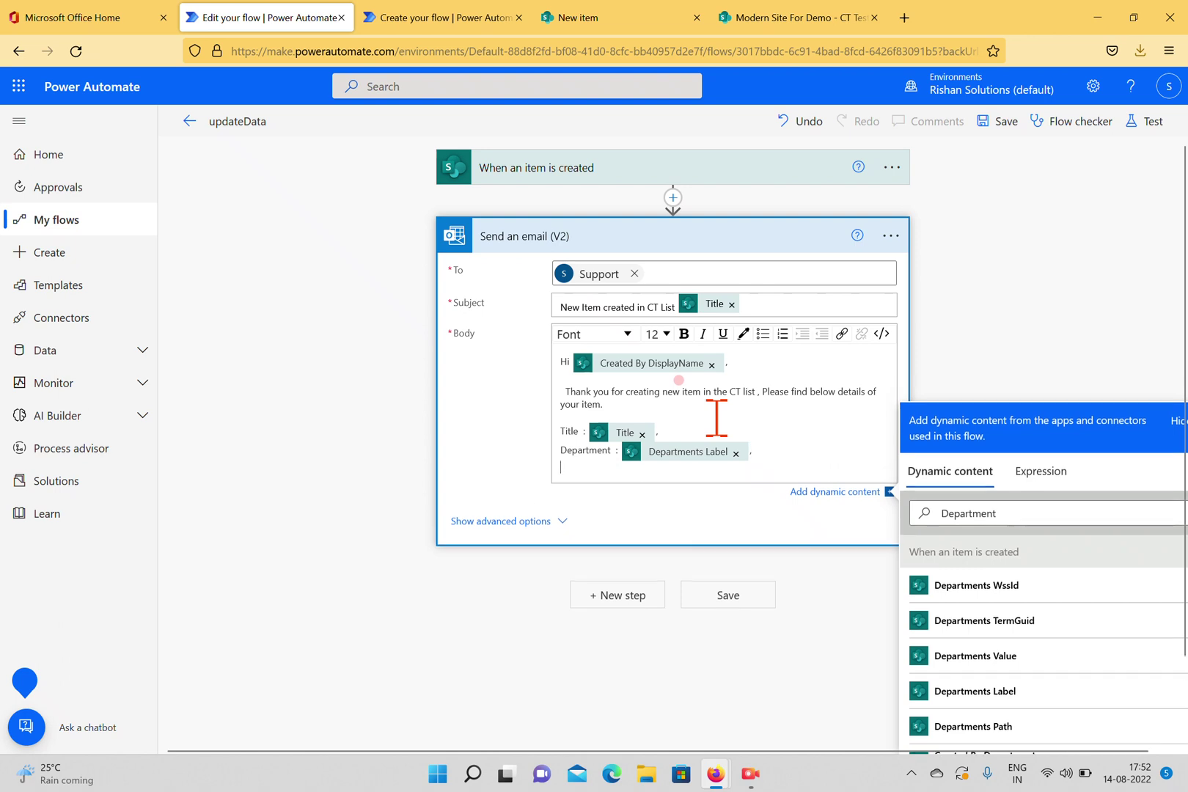
click(616, 22)
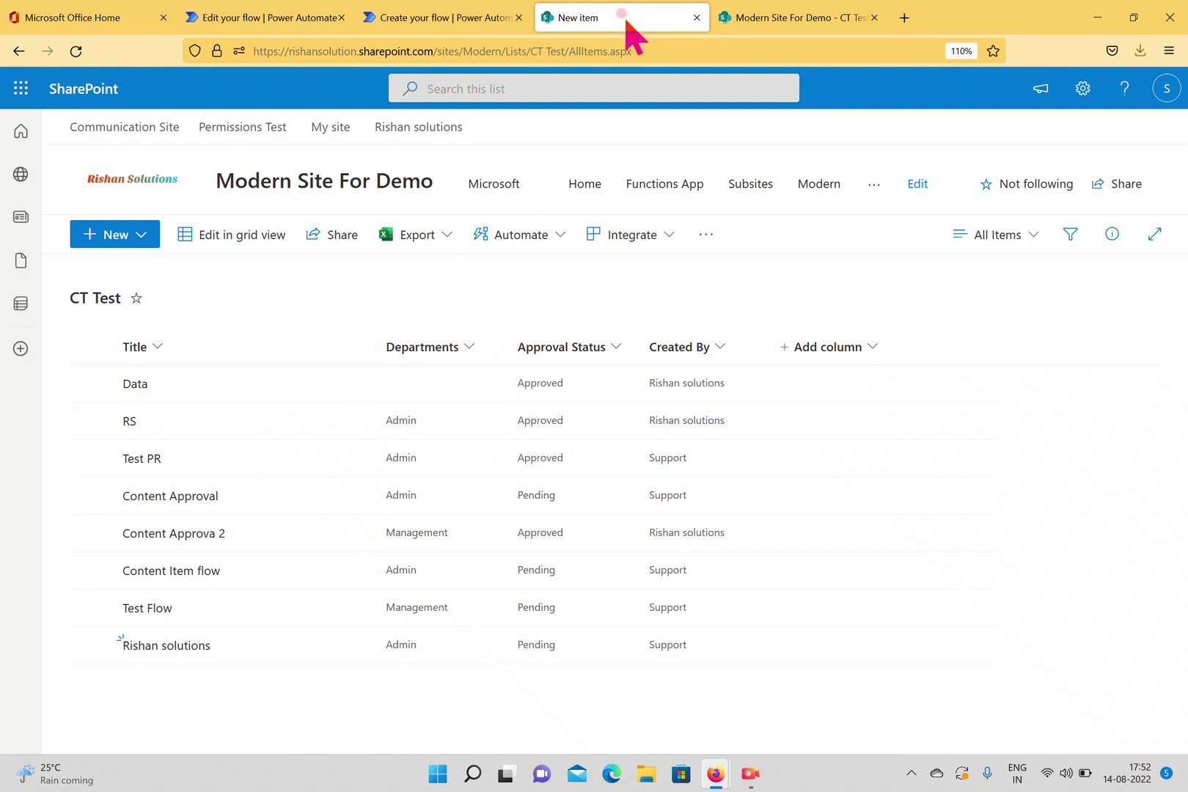
Close the leftover New item and Create your flow tabs and return to the updateData editor.
click(697, 18)
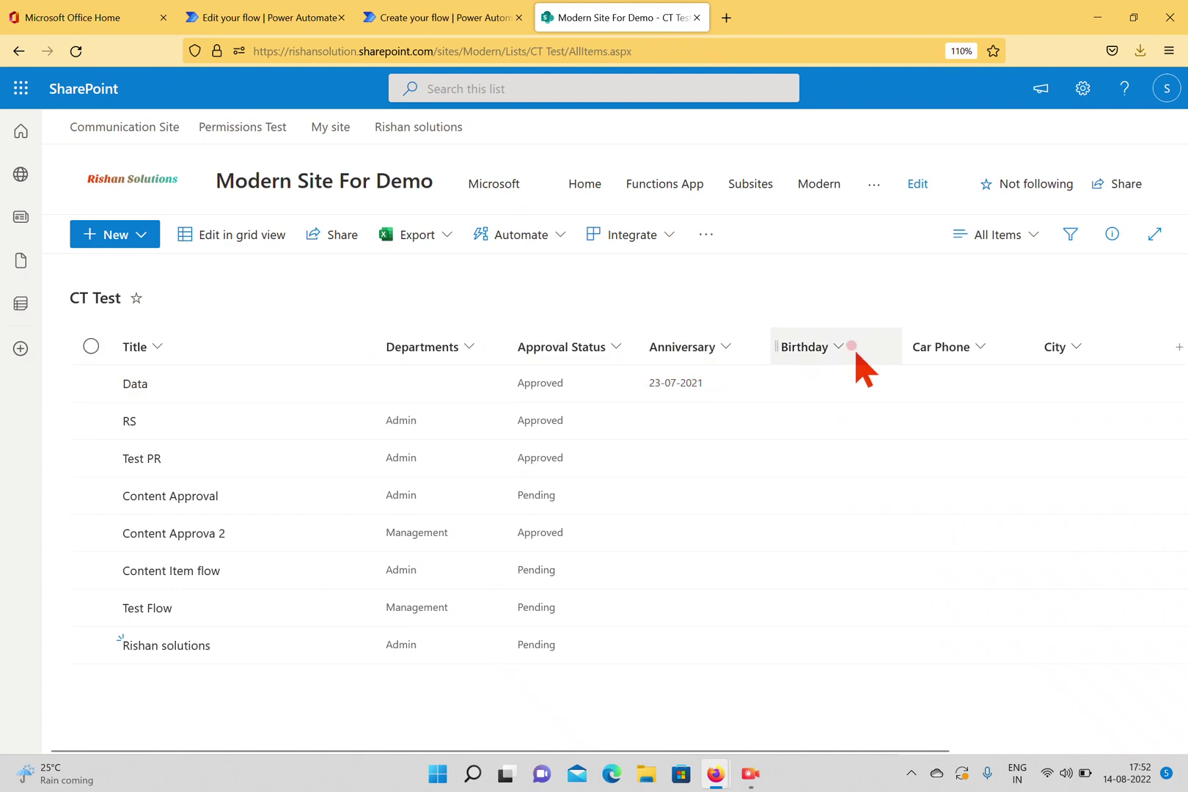
click(397, 19)
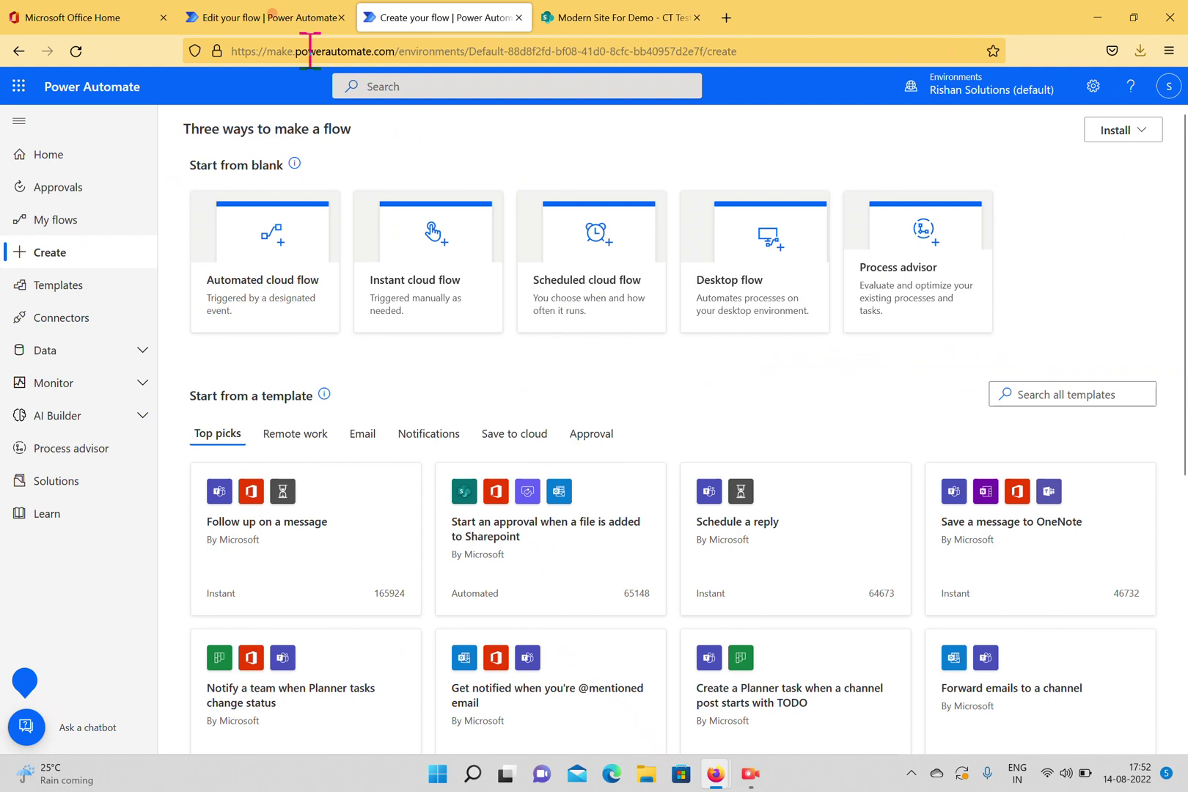
click(519, 17)
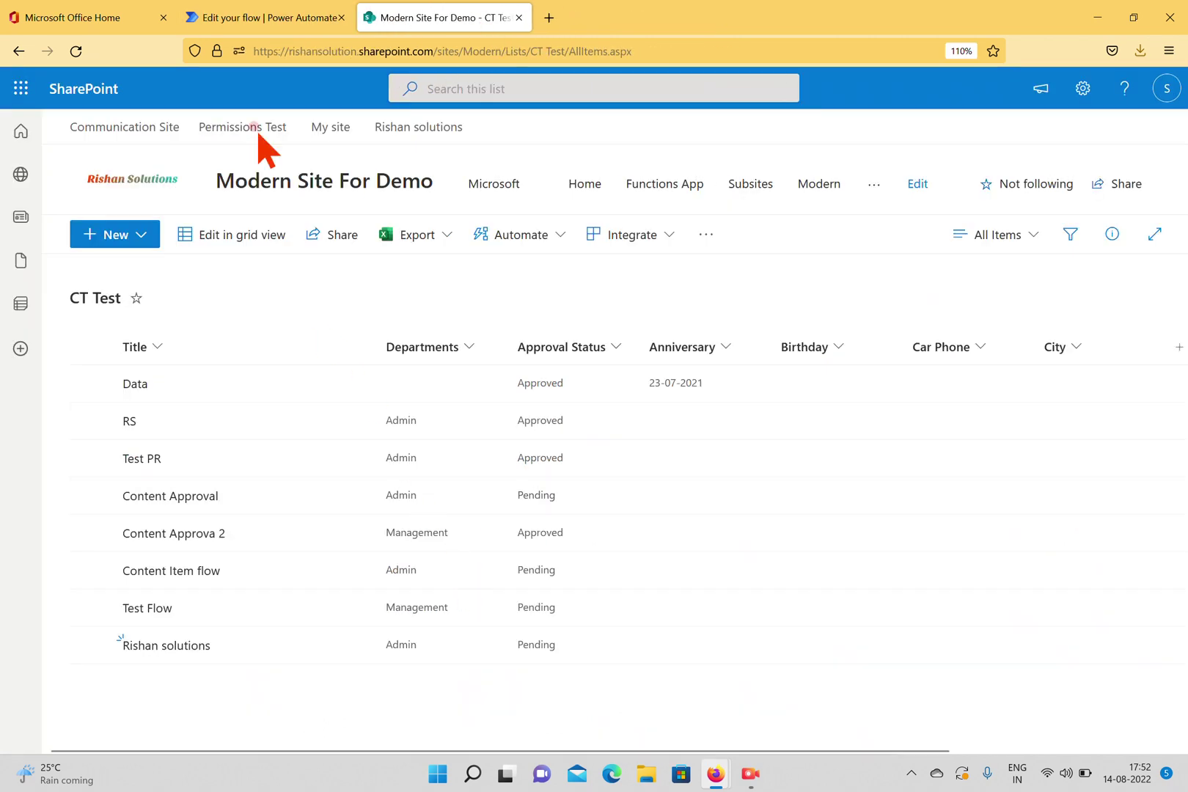
click(246, 17)
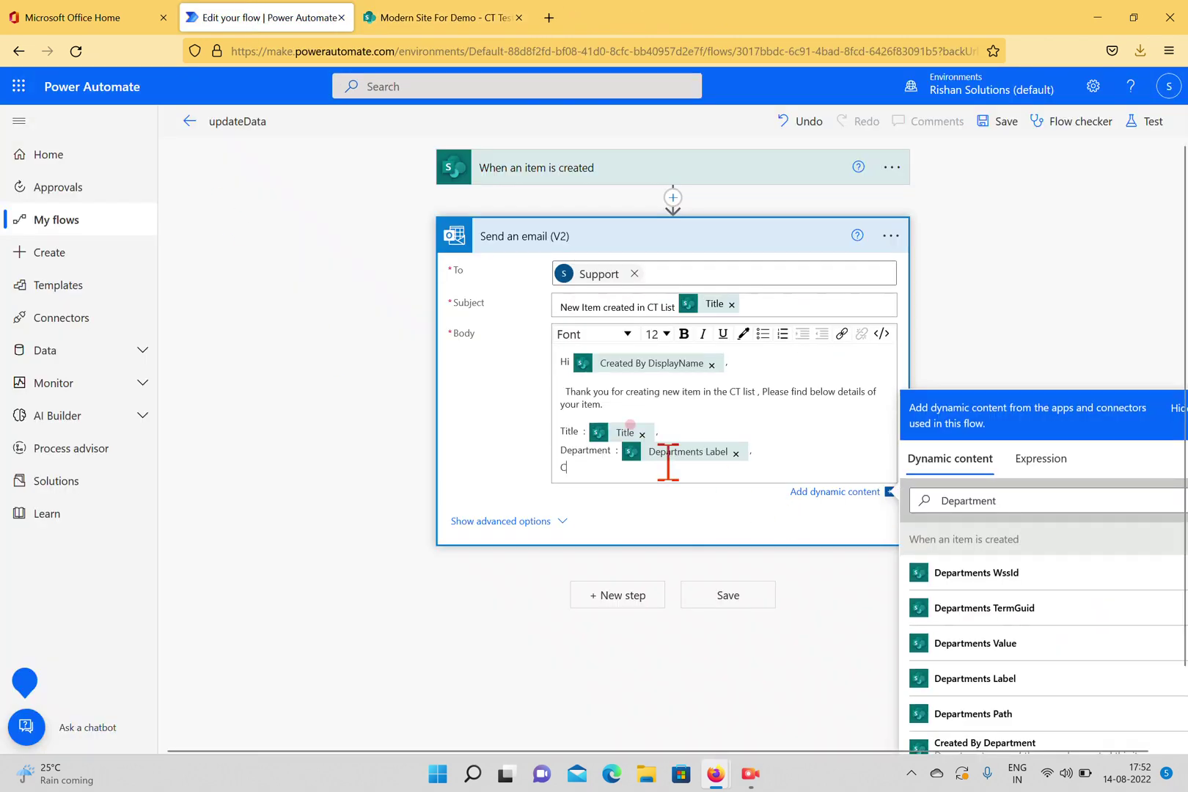
Add a 'City :' line followed by the item's dynamic City value.
text(:)
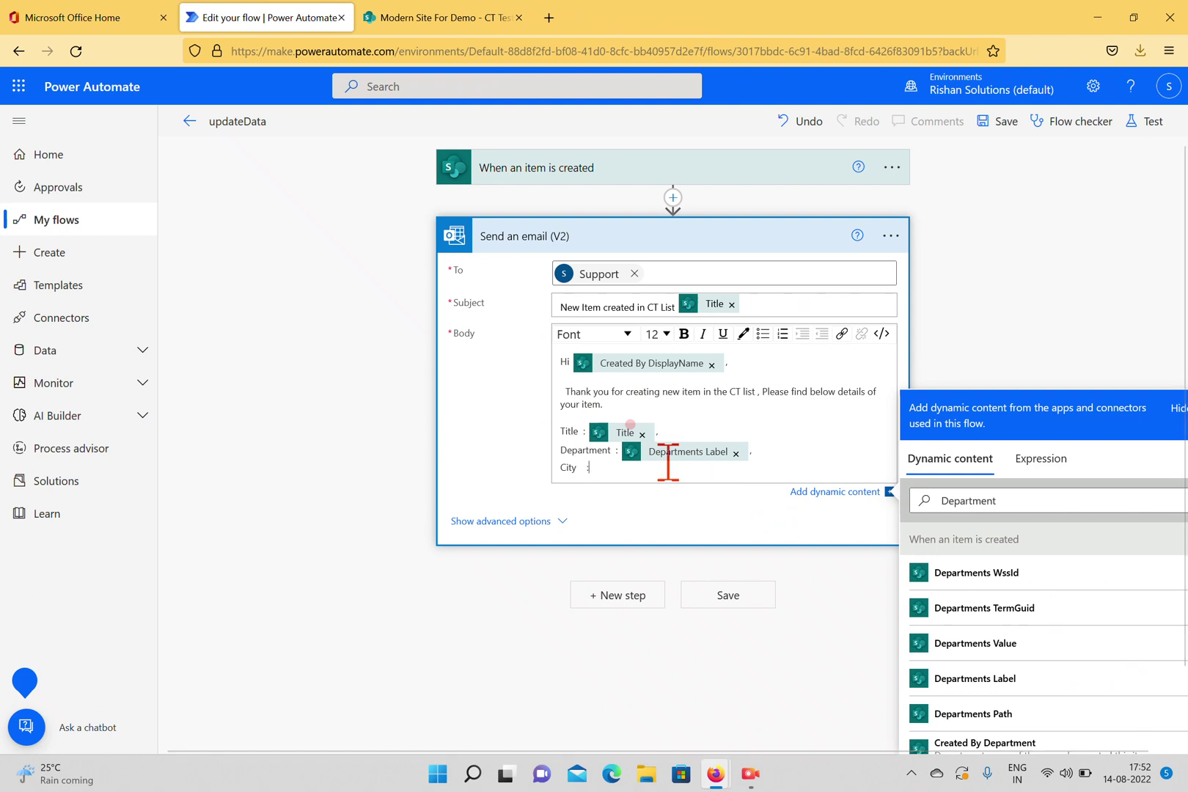
click(1021, 500)
click(813, 490)
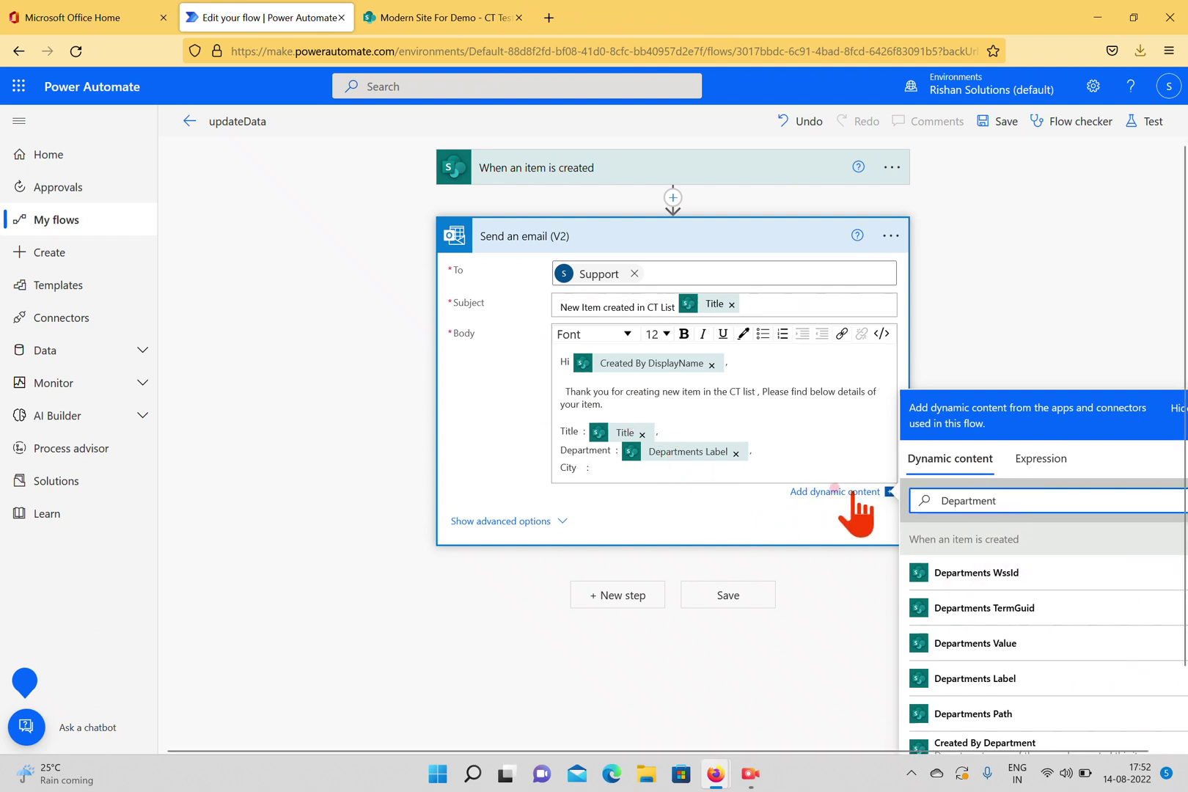
key(BackSpace)
key(BackSpace)
key(BackSpace)
key(BackSpace)
key(BackSpace)
key(BackSpace)
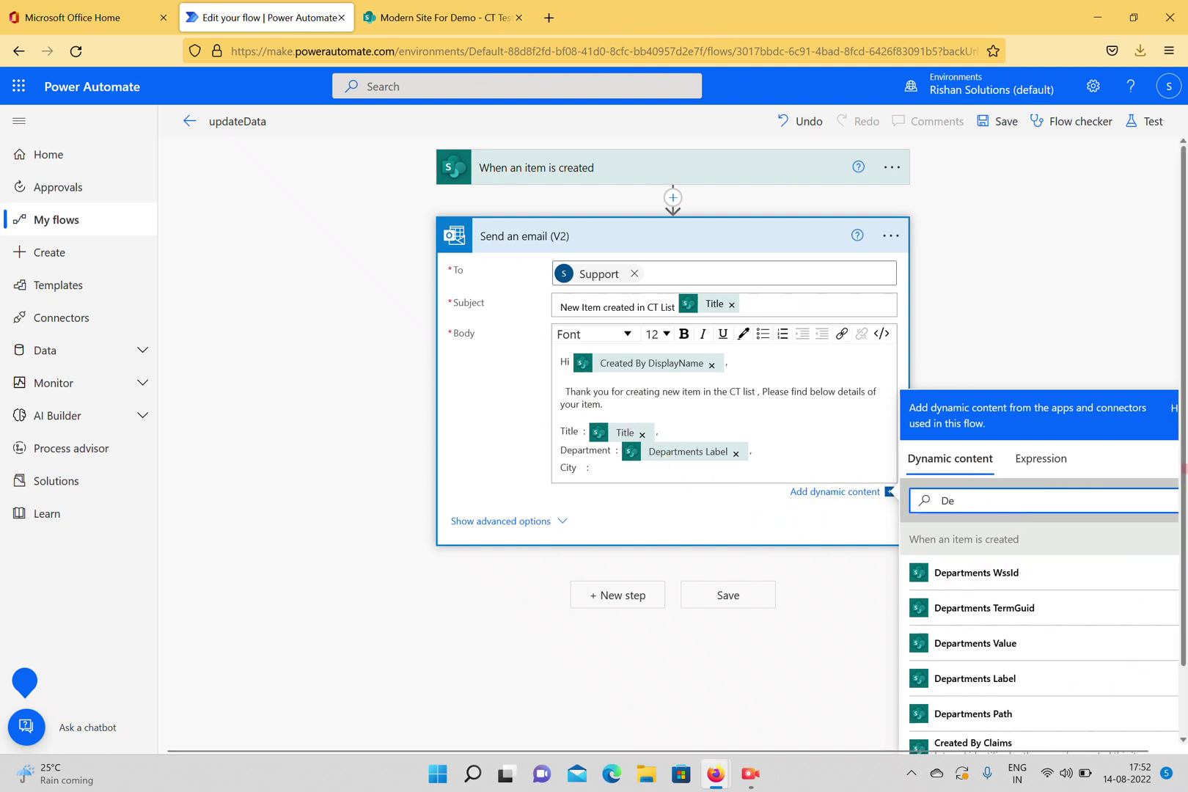
text(City)
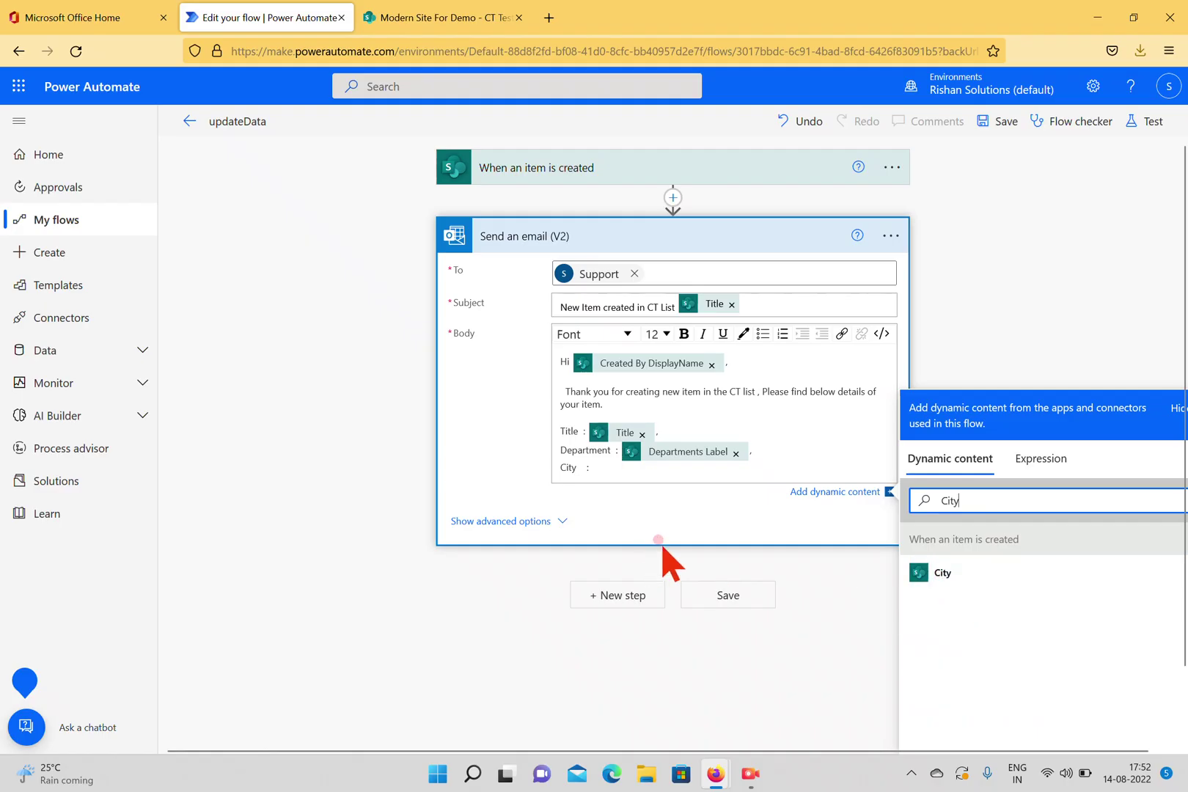
click(923, 577)
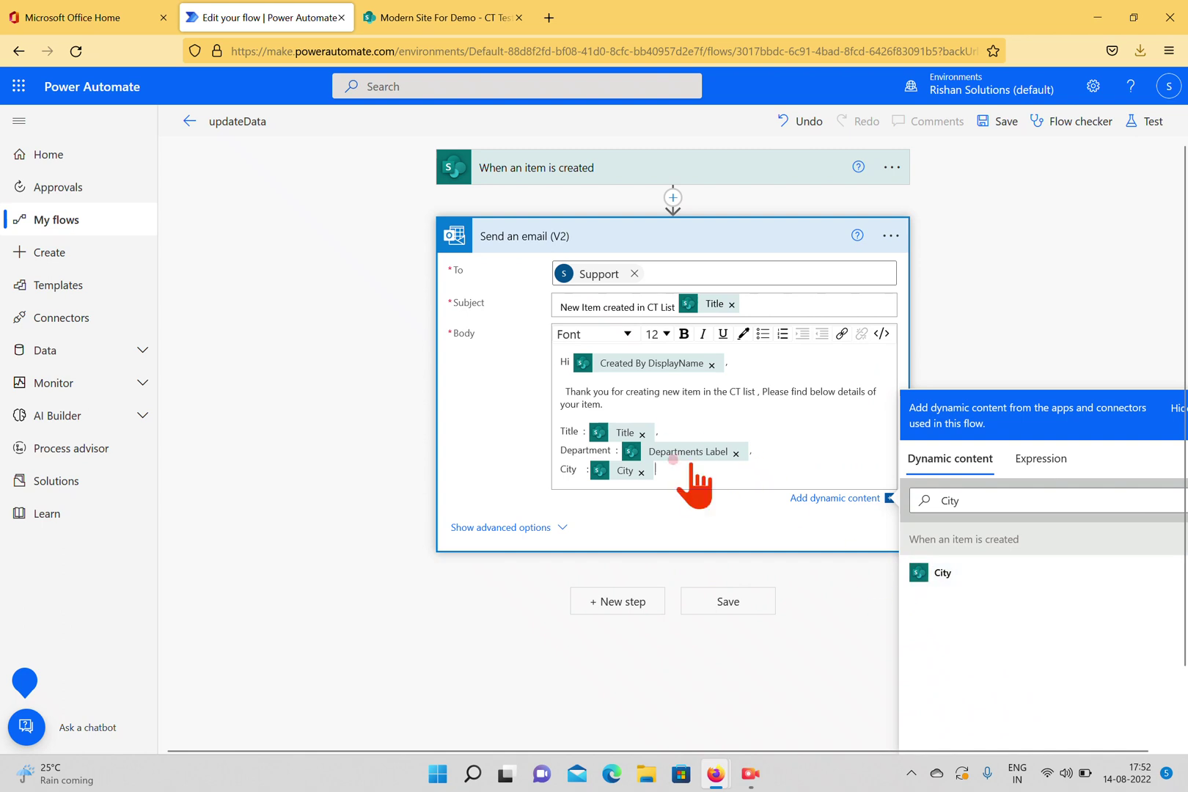
text(,)
key(Return)
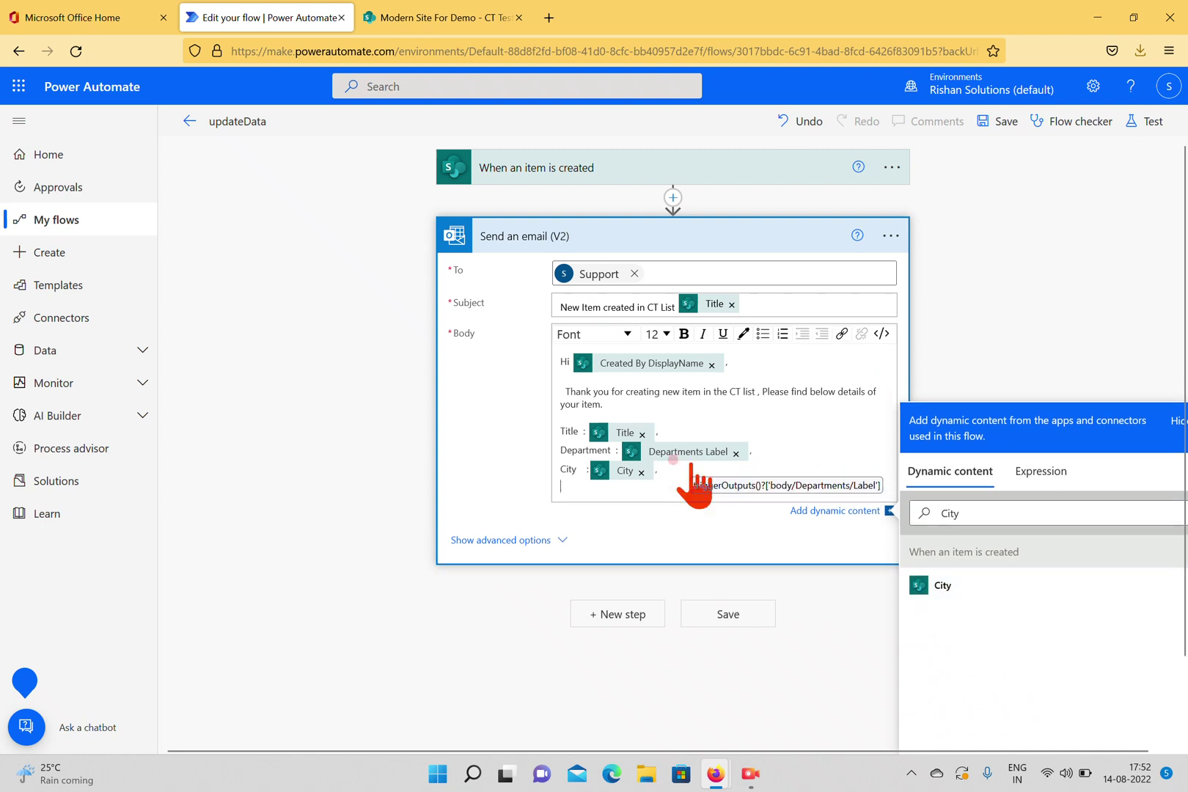
Add a 'Car phone :' line followed by the Car Phone dynamic field.
click(913, 512)
key(BackSpace)
key(BackSpace)
key(BackSpace)
key(BackSpace)
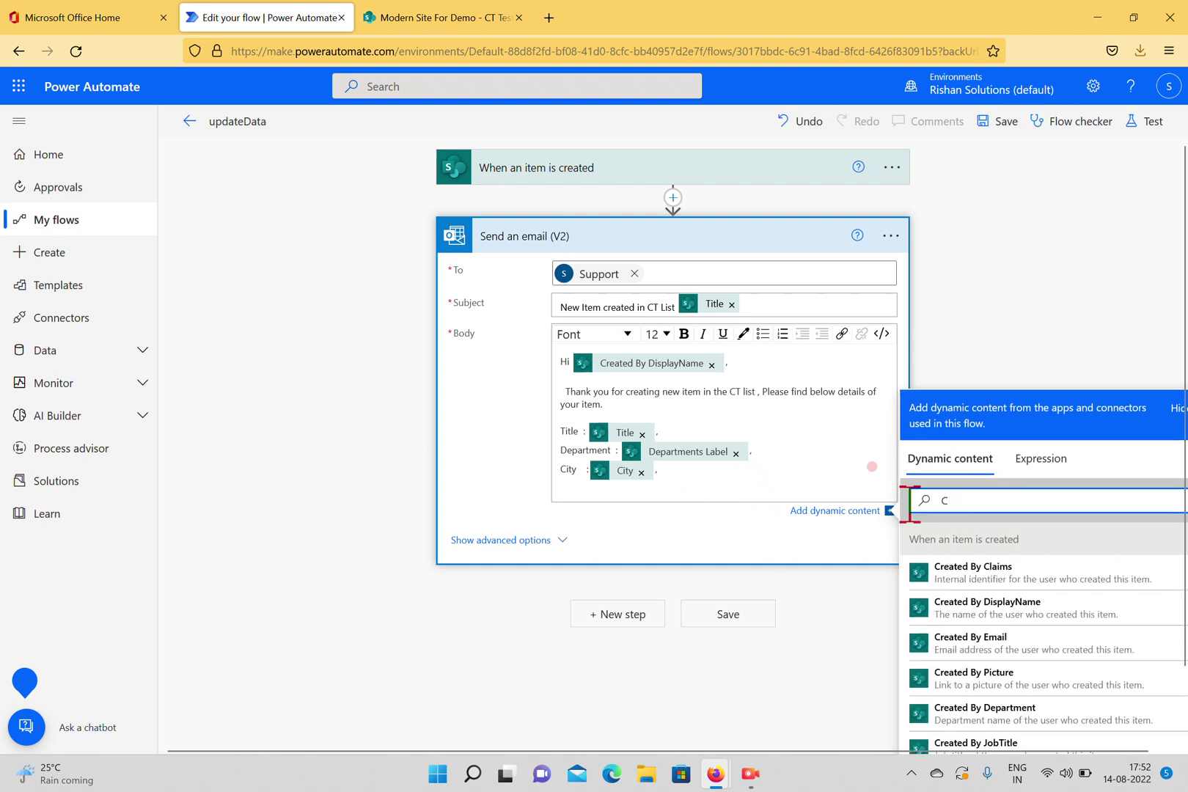
text(Car)
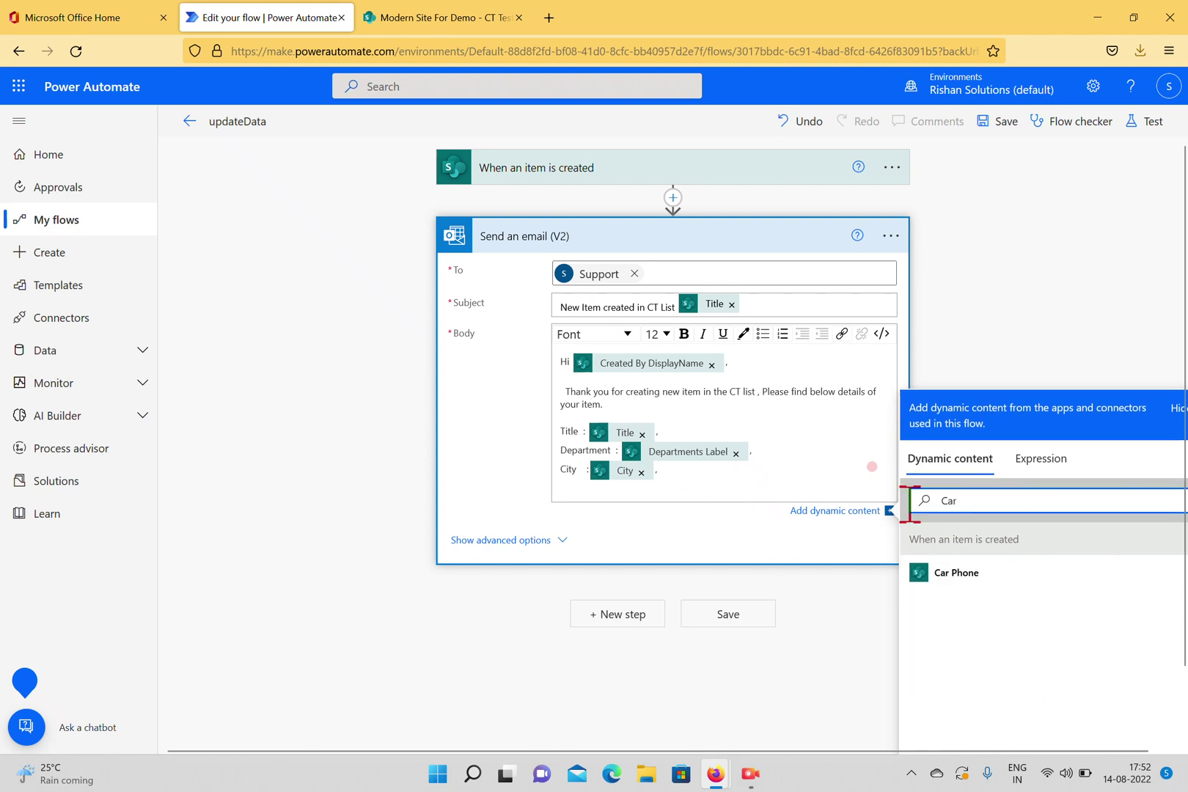
click(679, 479)
key(Return)
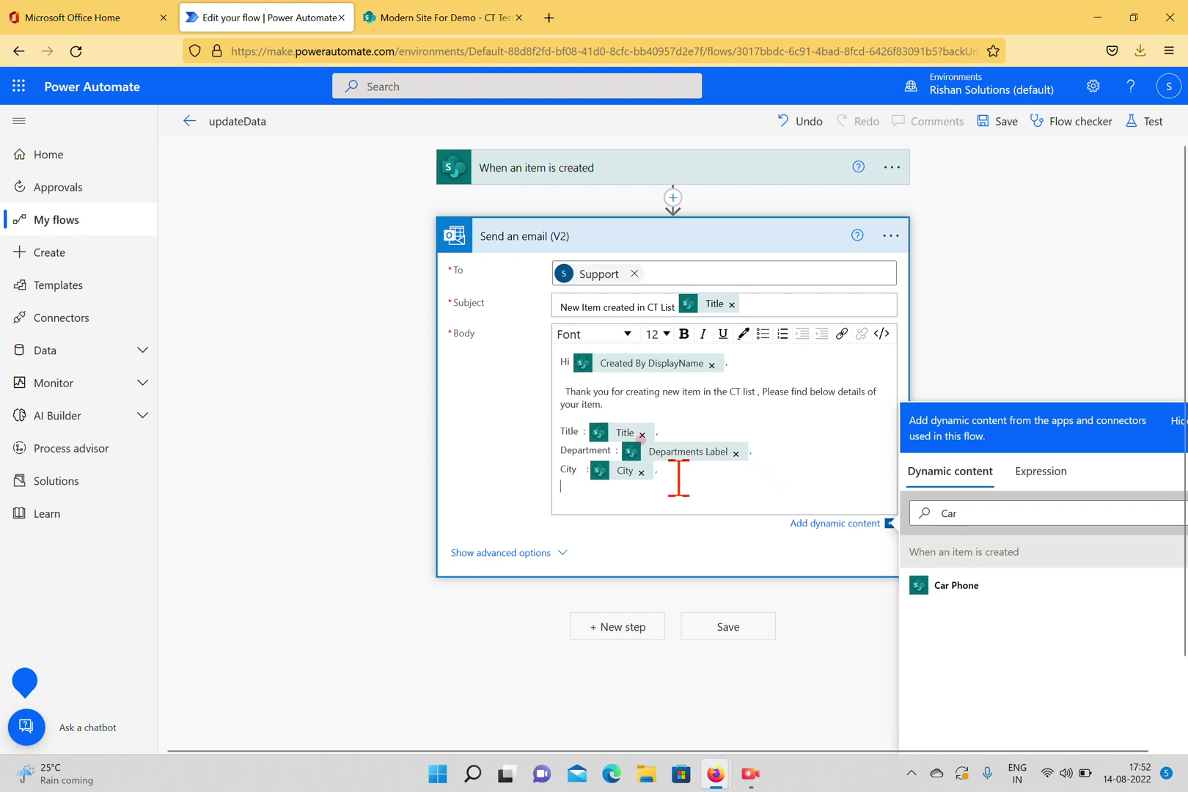
text(Car phone :)
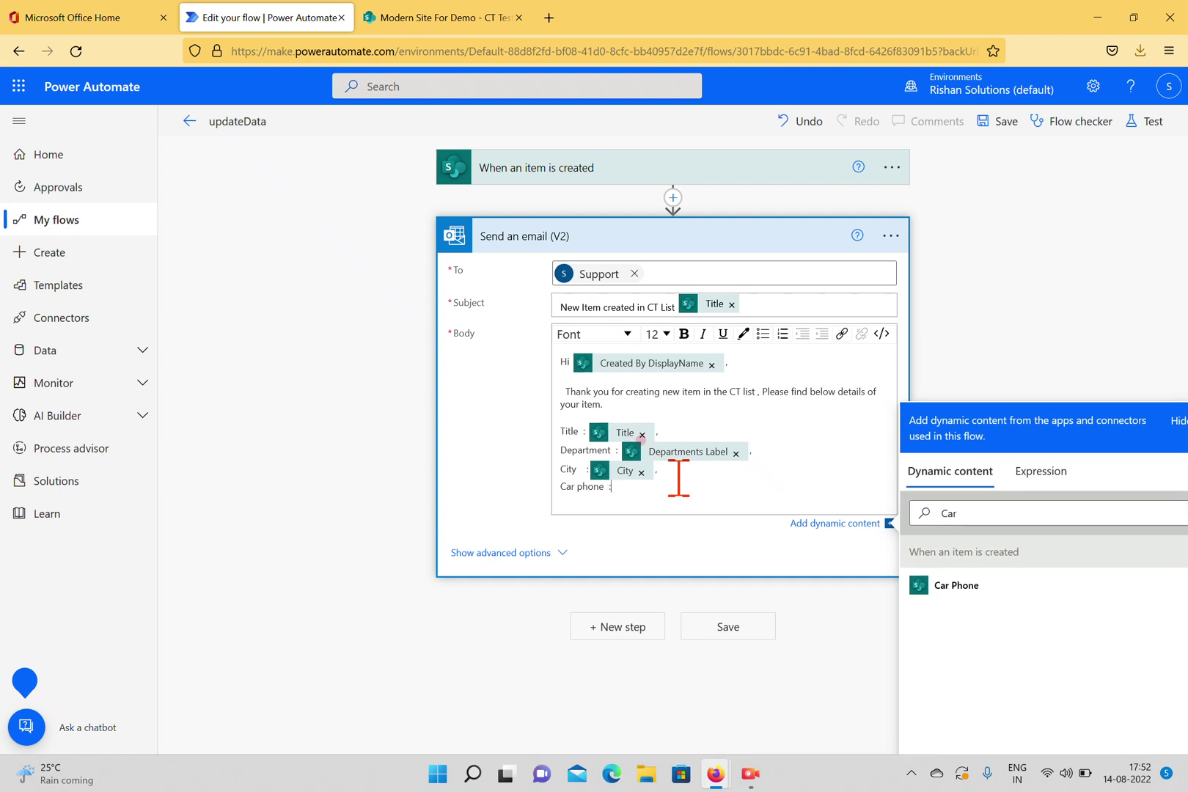
click(955, 586)
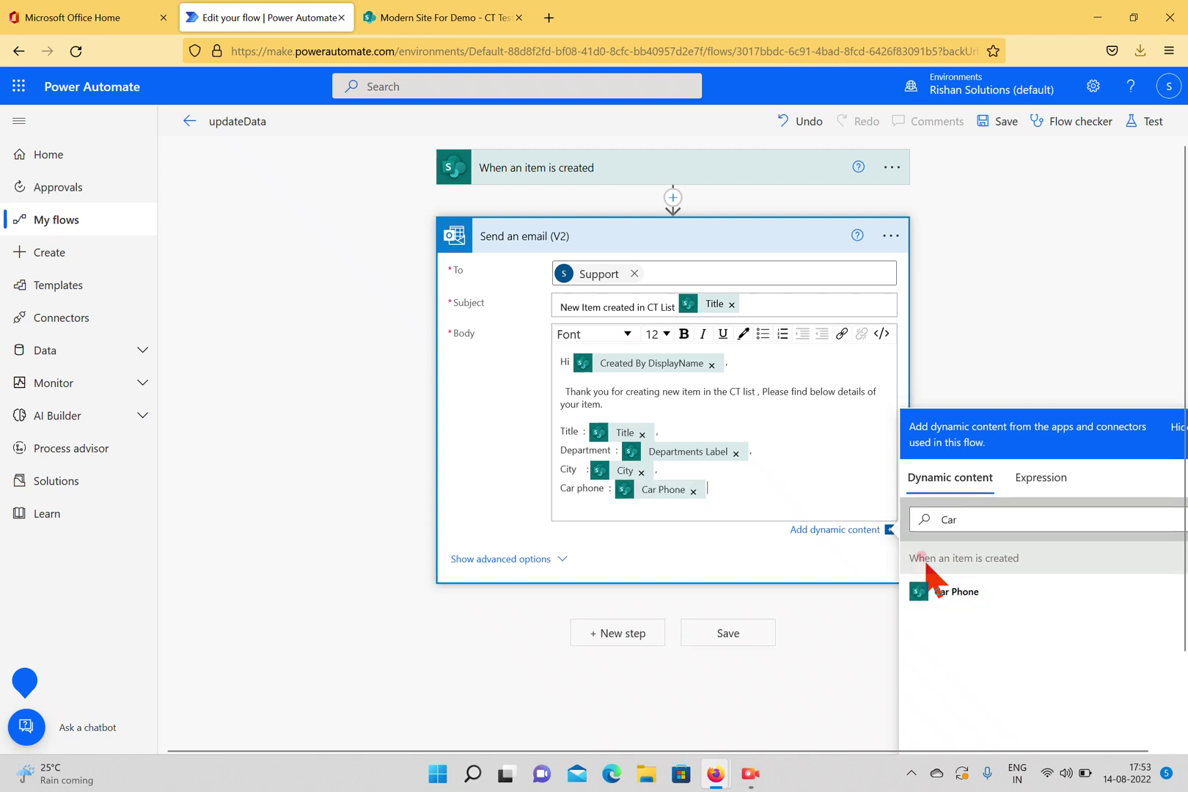
text(,)
key(Return)
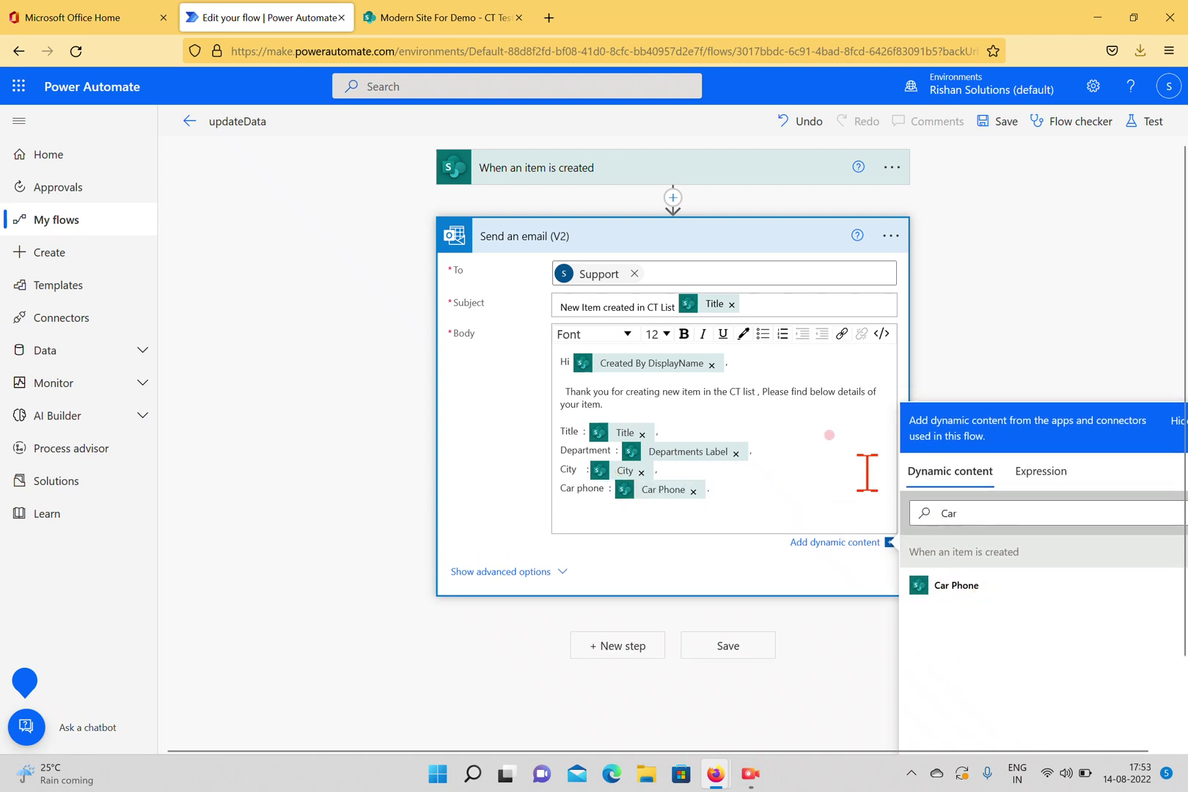
Sign off the email body with 'Thanks' and 'Power Automate Team'.
text(Thanks)
key(Return)
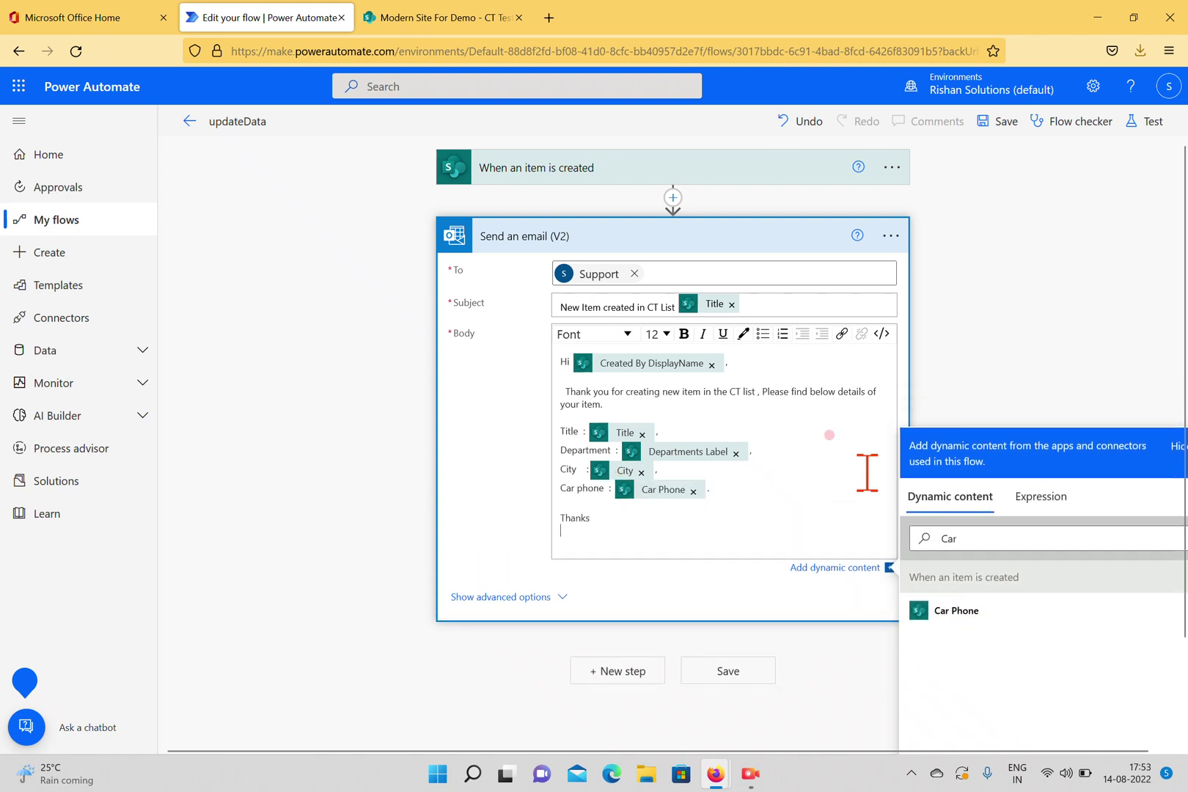
text(Power Automate Team)
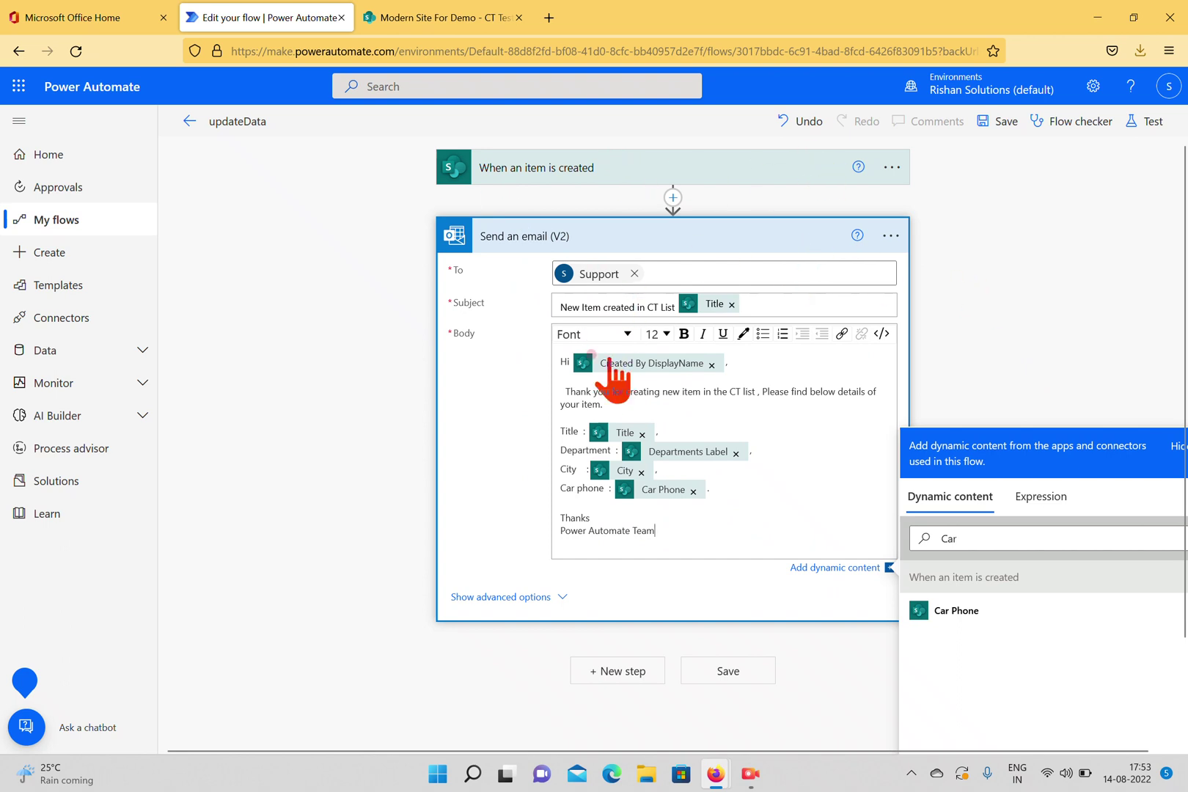
Save the updateData flow and open Outlook mail from the Microsoft 365 app launcher.
click(1004, 124)
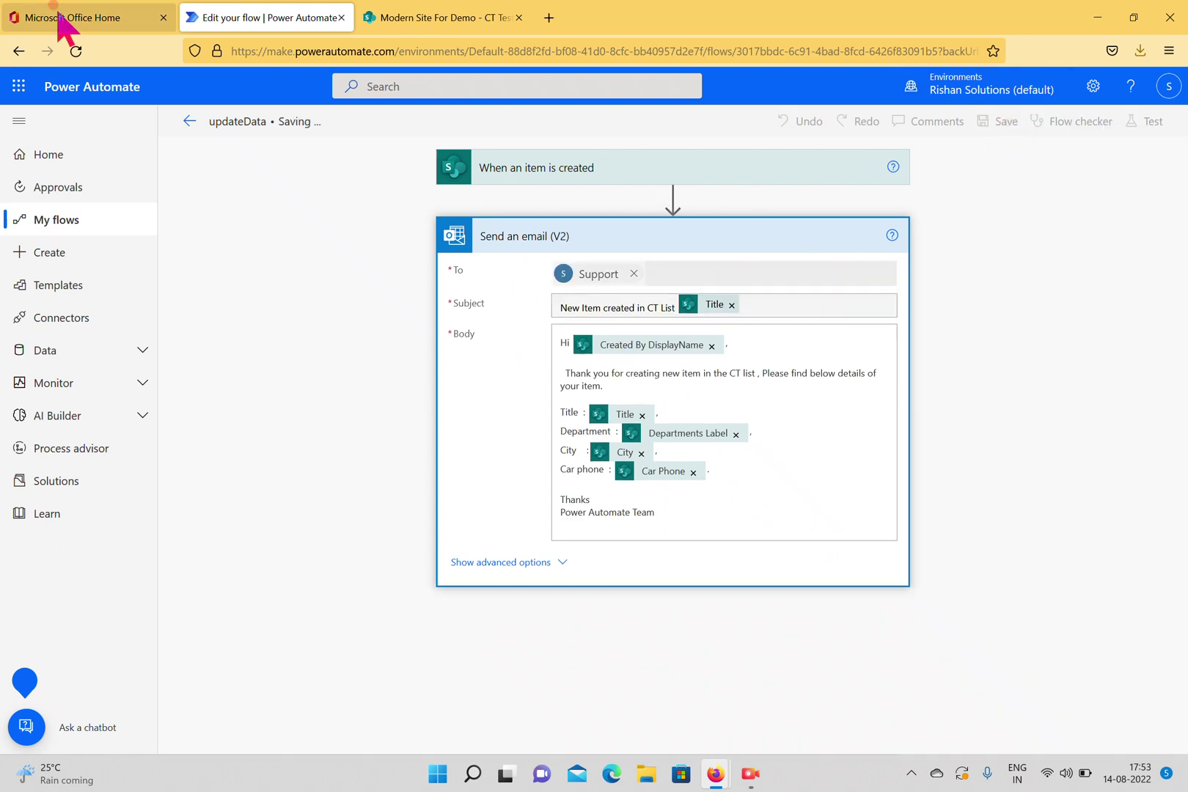
click(36, 20)
click(30, 83)
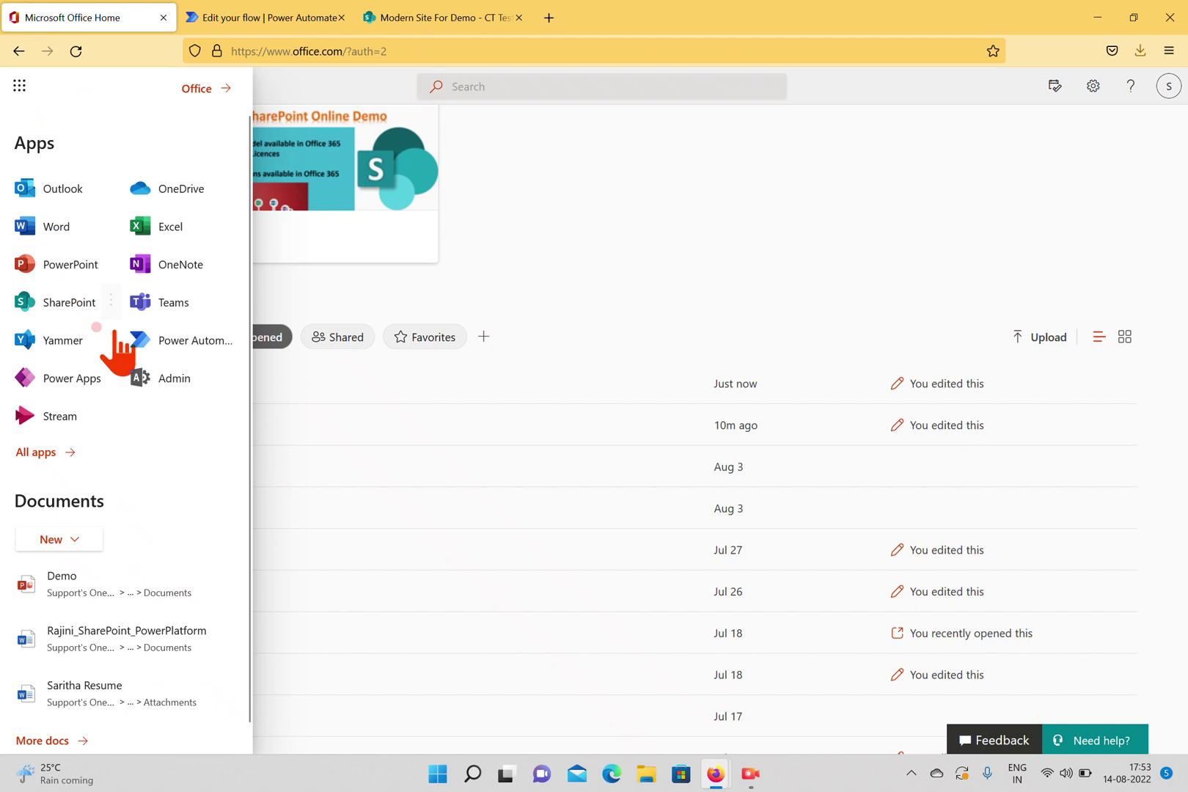
click(44, 193)
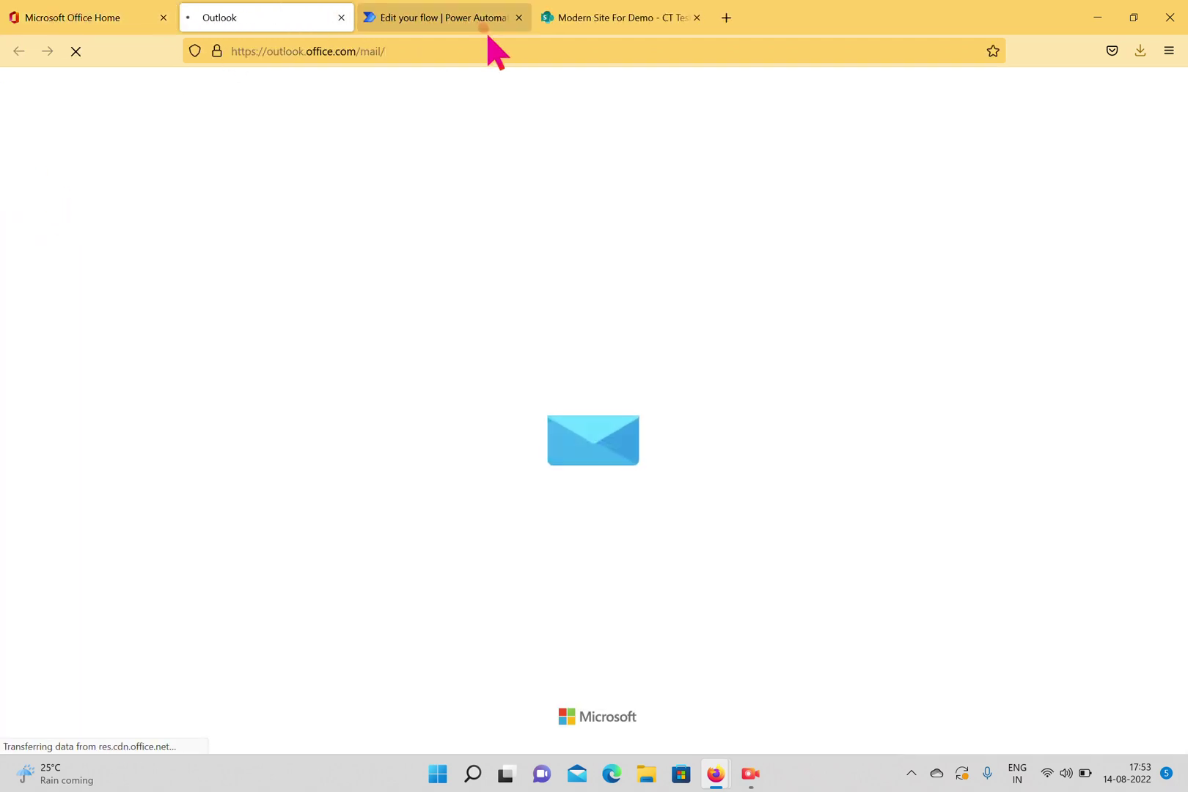
Start a new Department Content type item in the CT Test list.
click(565, 22)
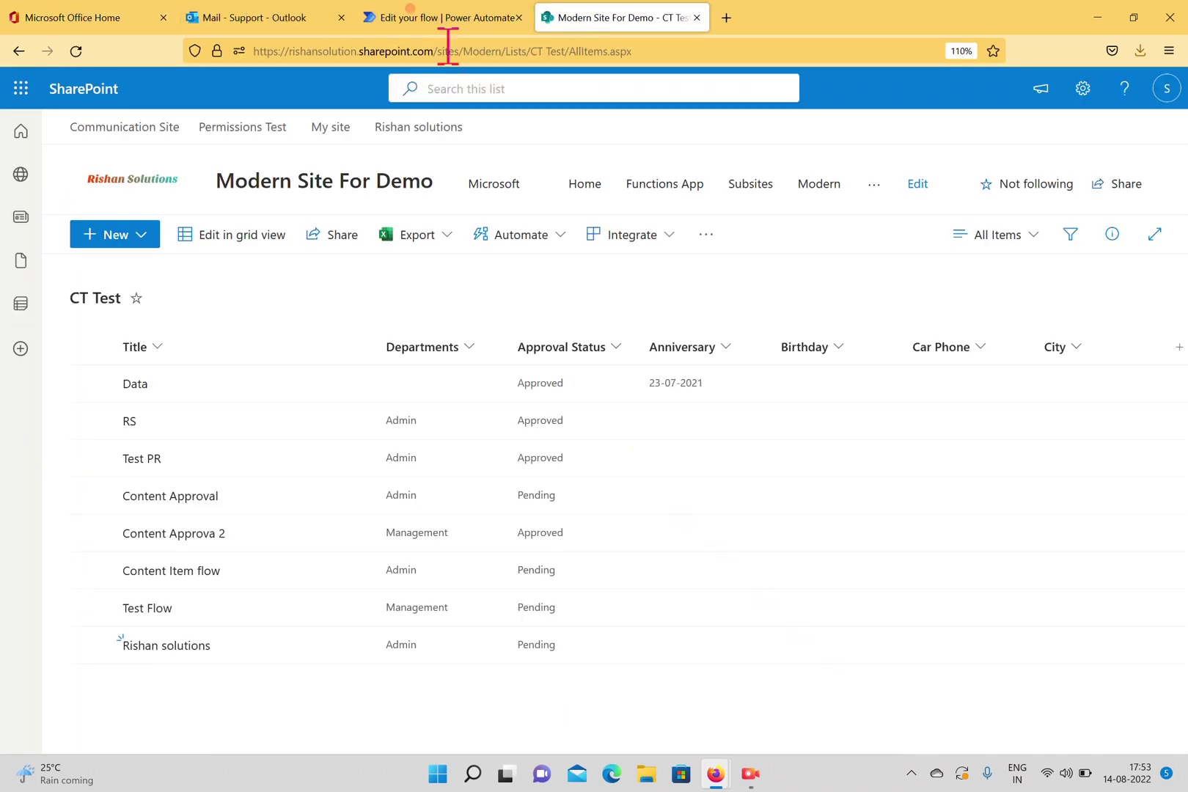
click(442, 22)
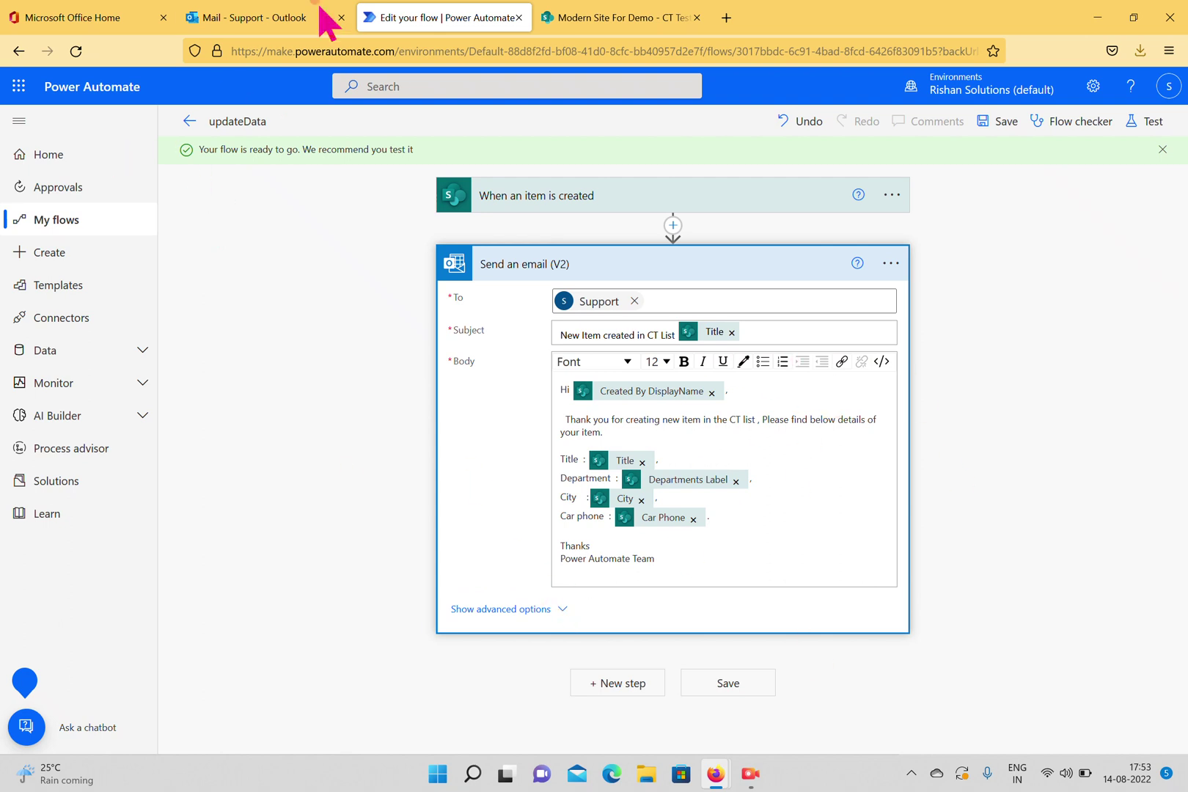
click(559, 19)
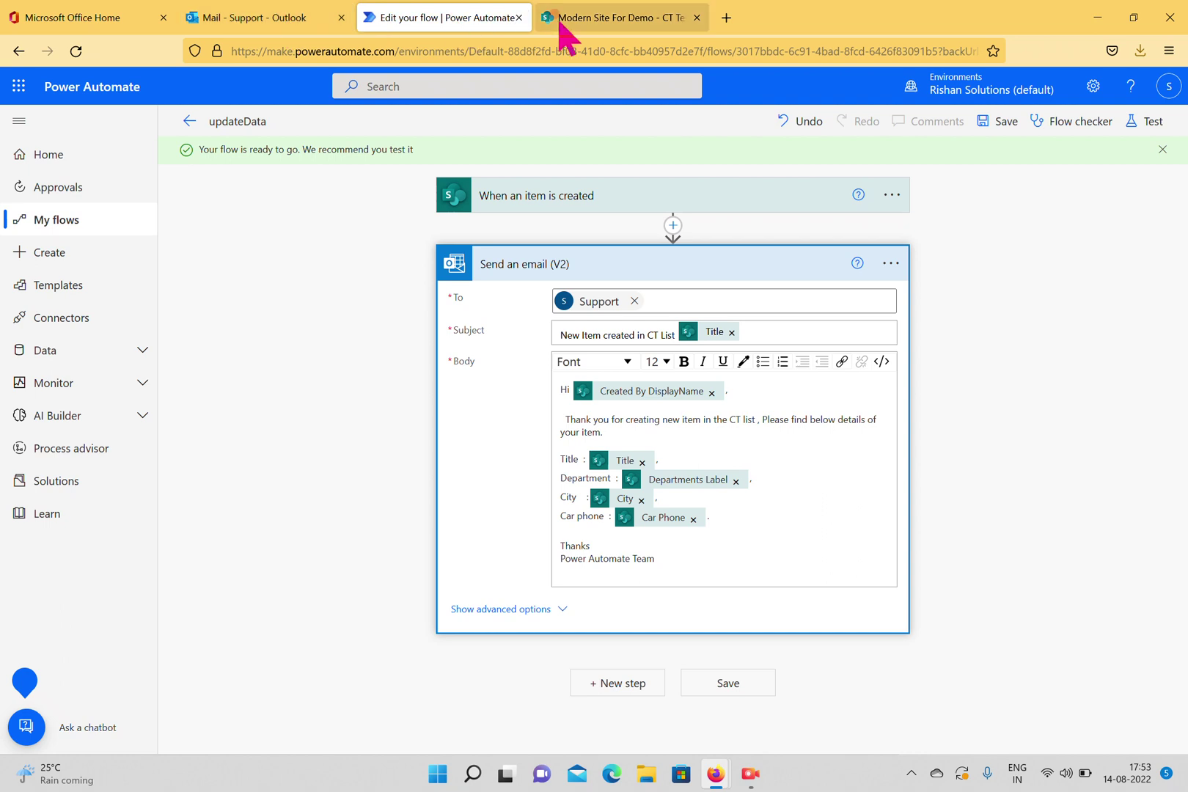
click(129, 238)
click(124, 297)
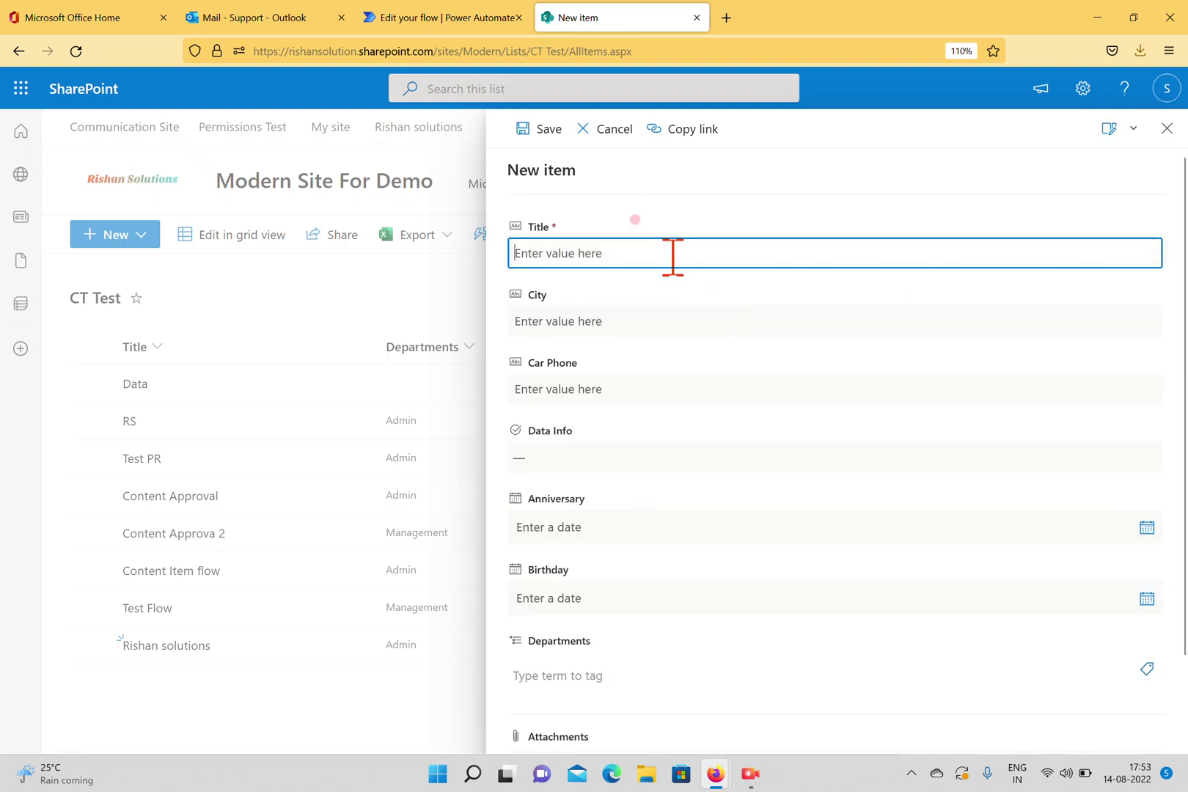
Fill in Title Demo, City Hyderabad, a car phone number, and Data Info Int.
text(Demo)
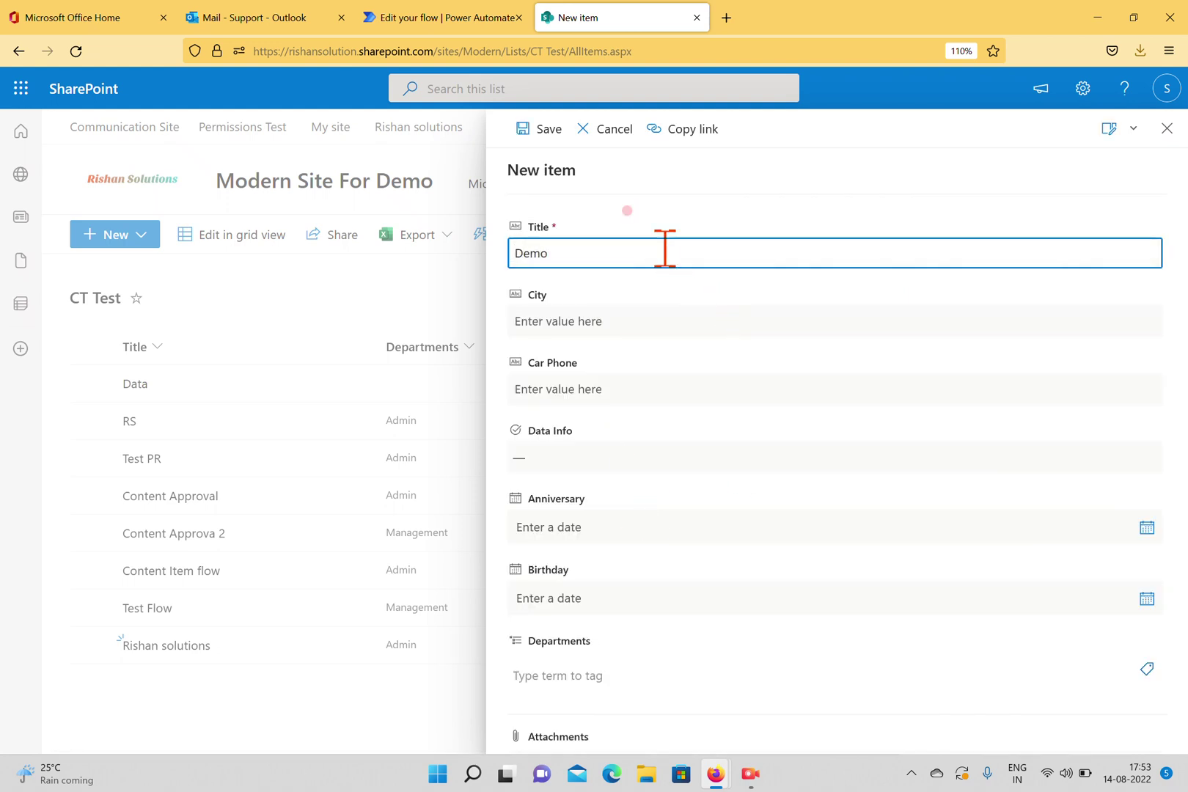
key(Tab)
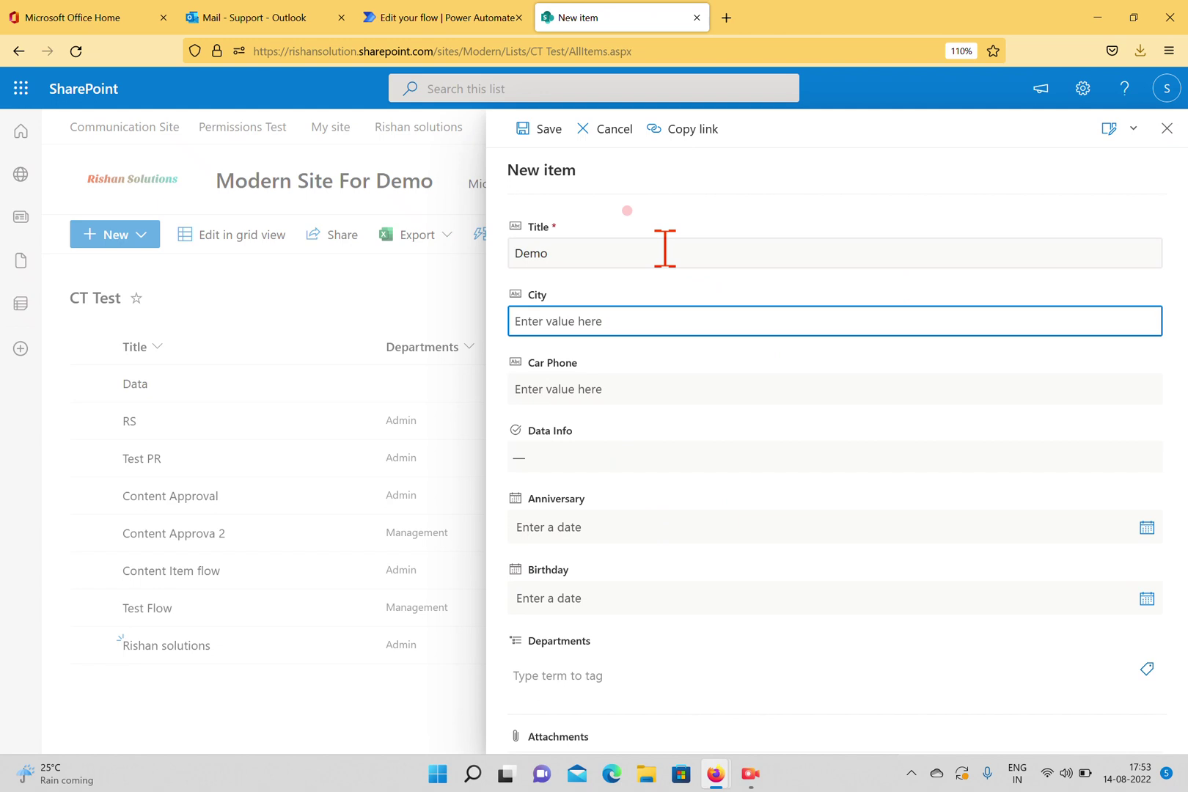
text(Hyderabad)
click(663, 379)
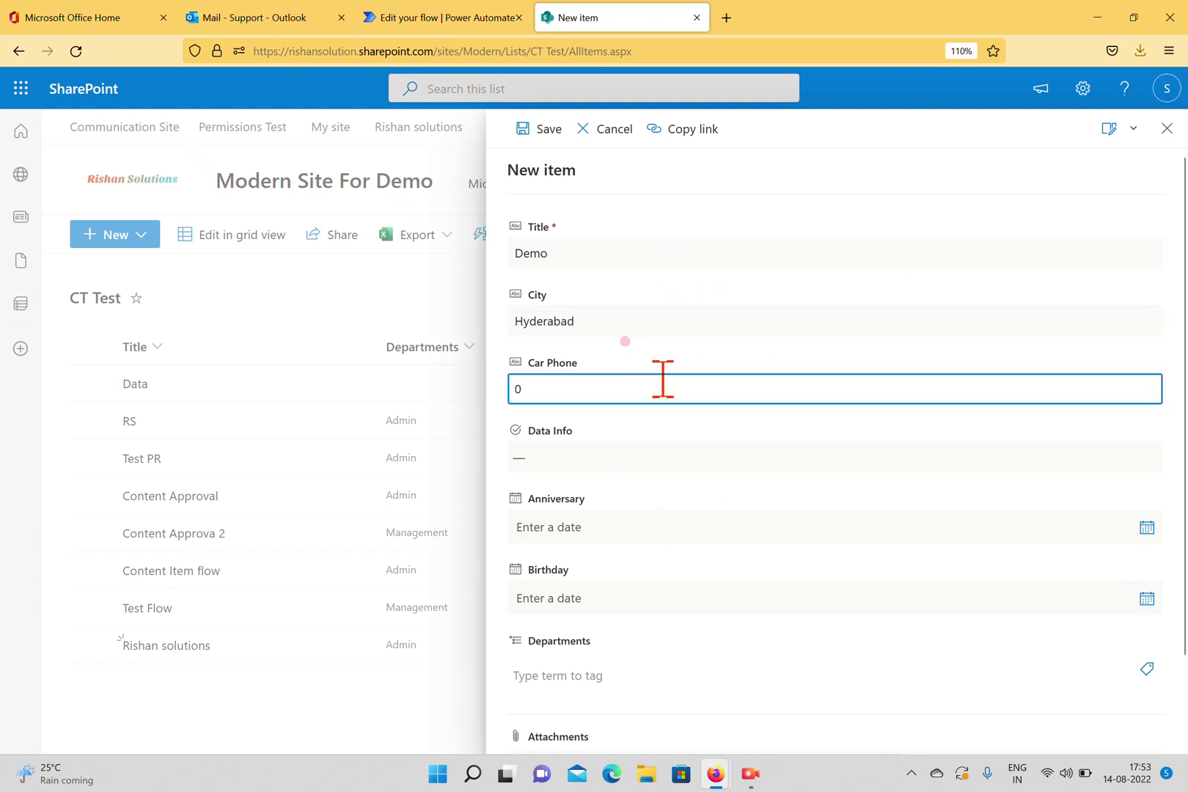
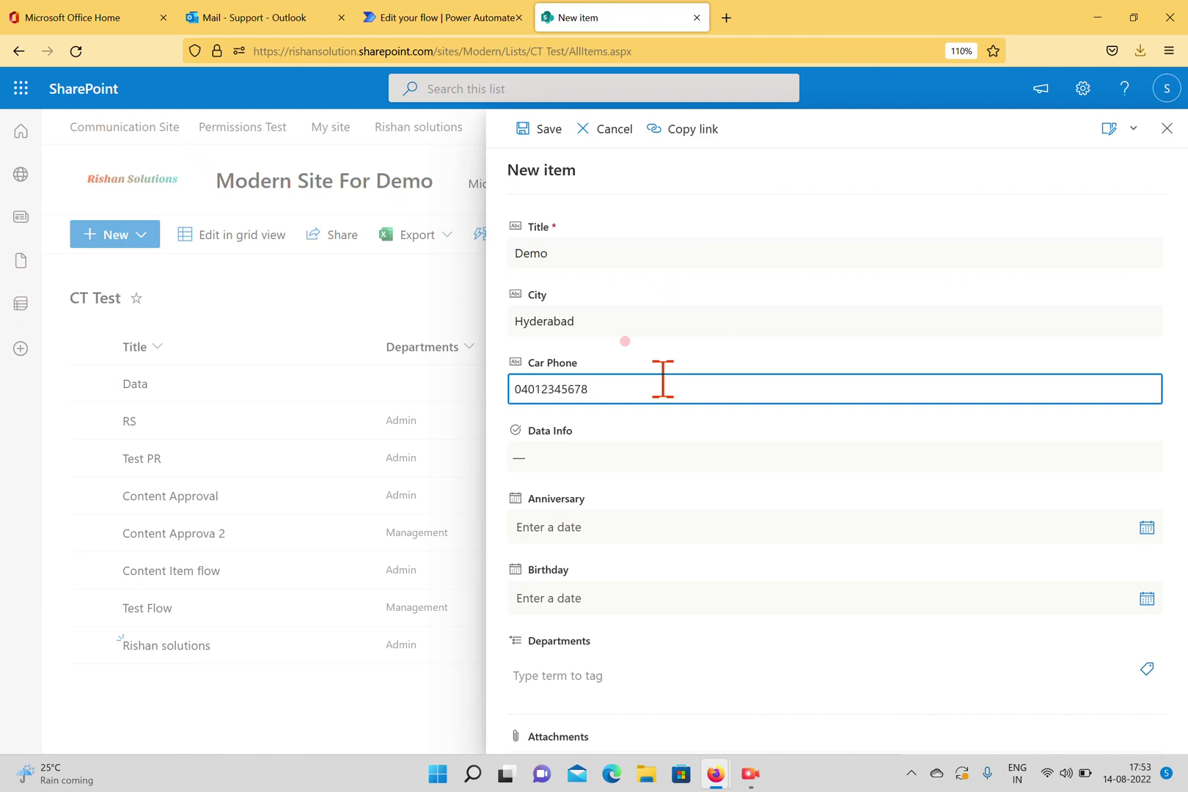
scroll(726, 389, down, 2)
click(623, 355)
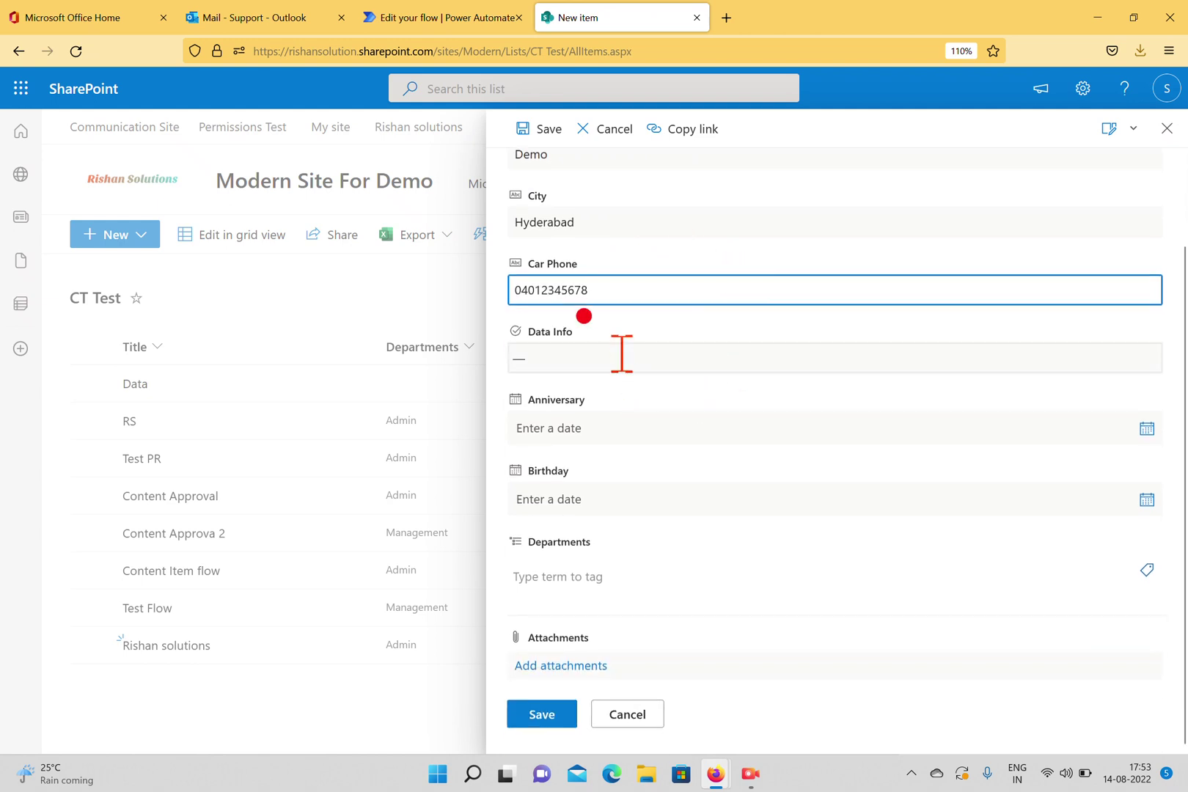
click(544, 467)
Set Anniversary 17 August 2022, Birthday 11 August 2022, department Admin, and save the item.
click(626, 428)
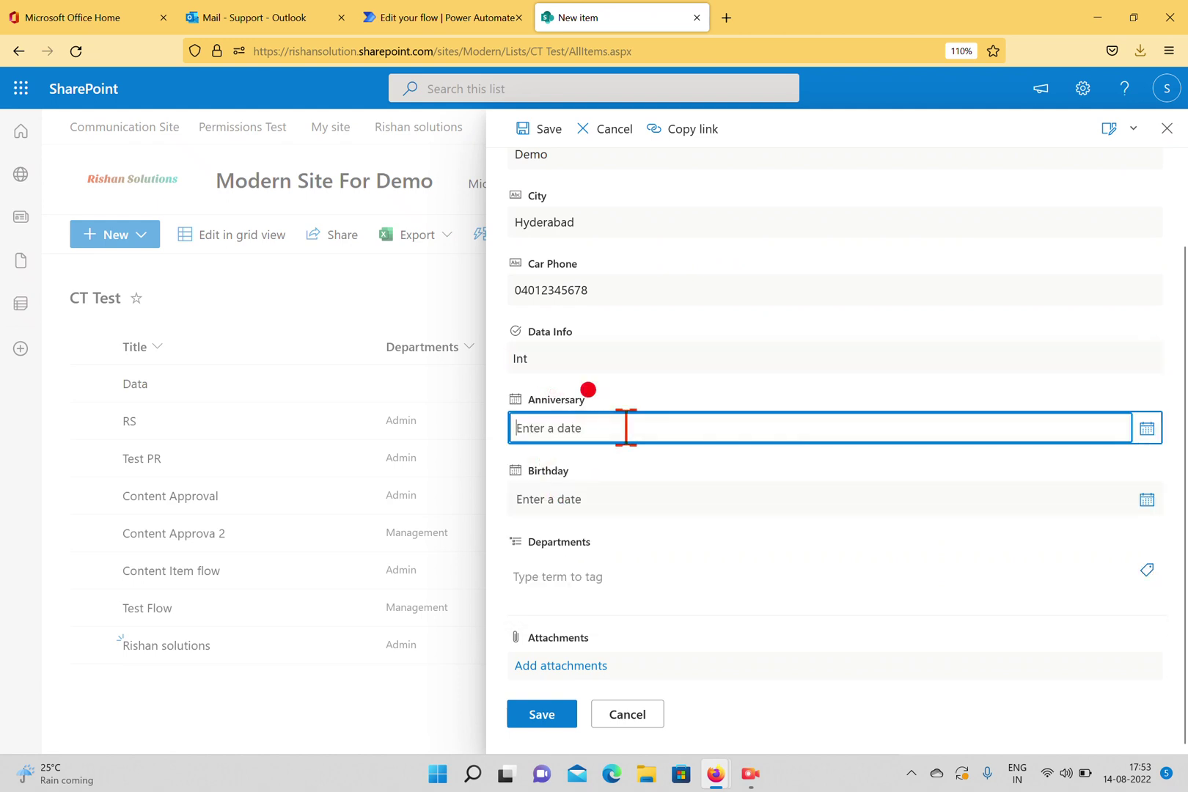
click(1146, 428)
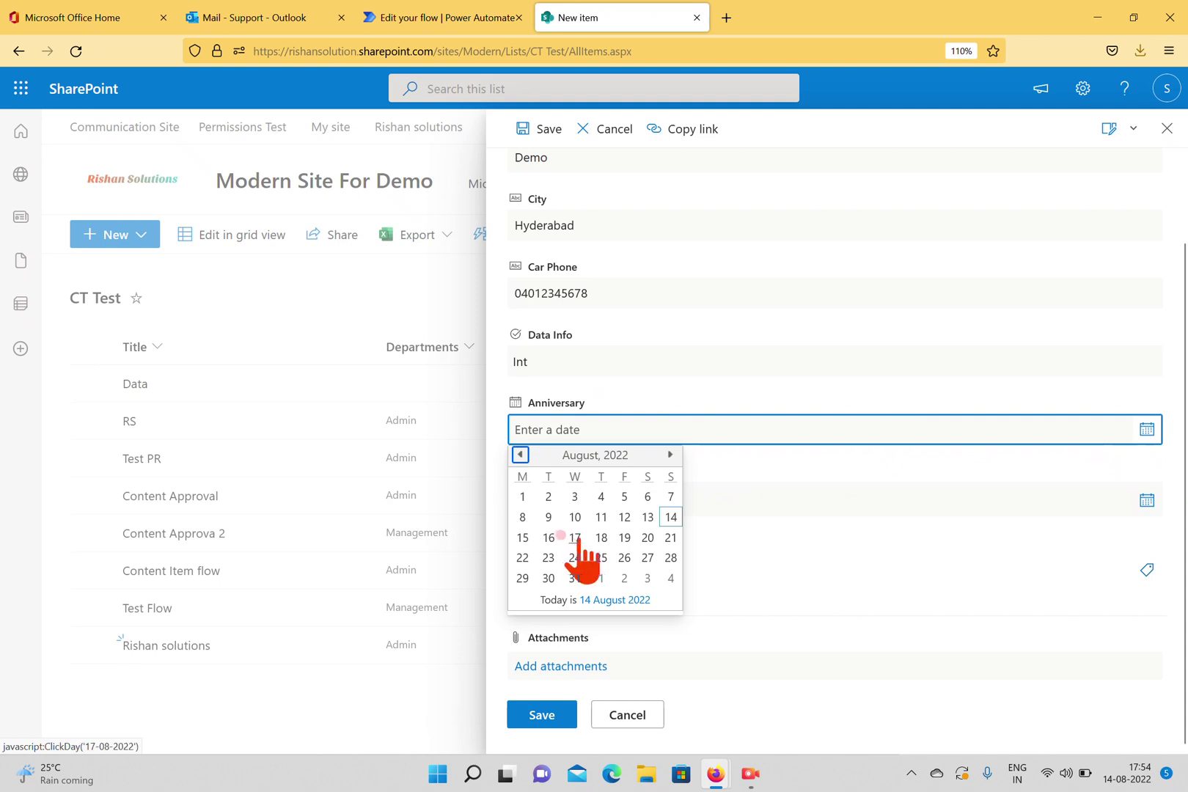
click(579, 535)
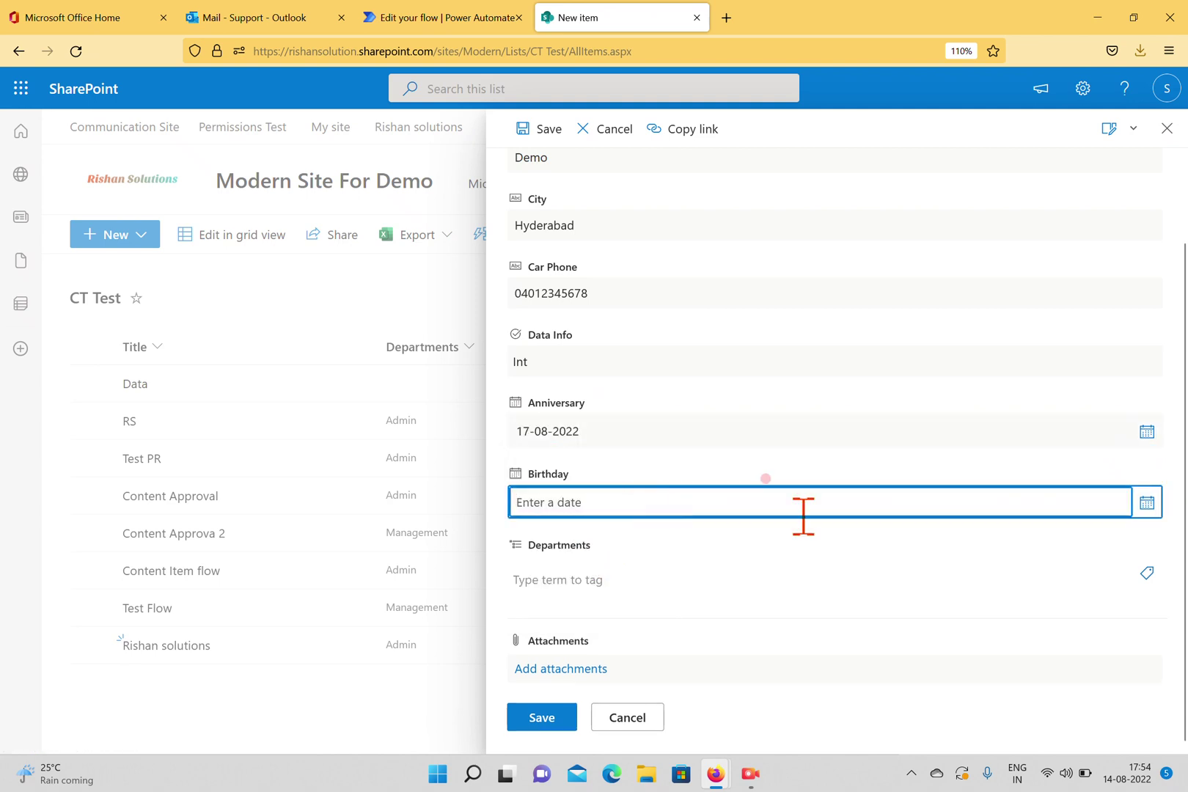
click(1143, 506)
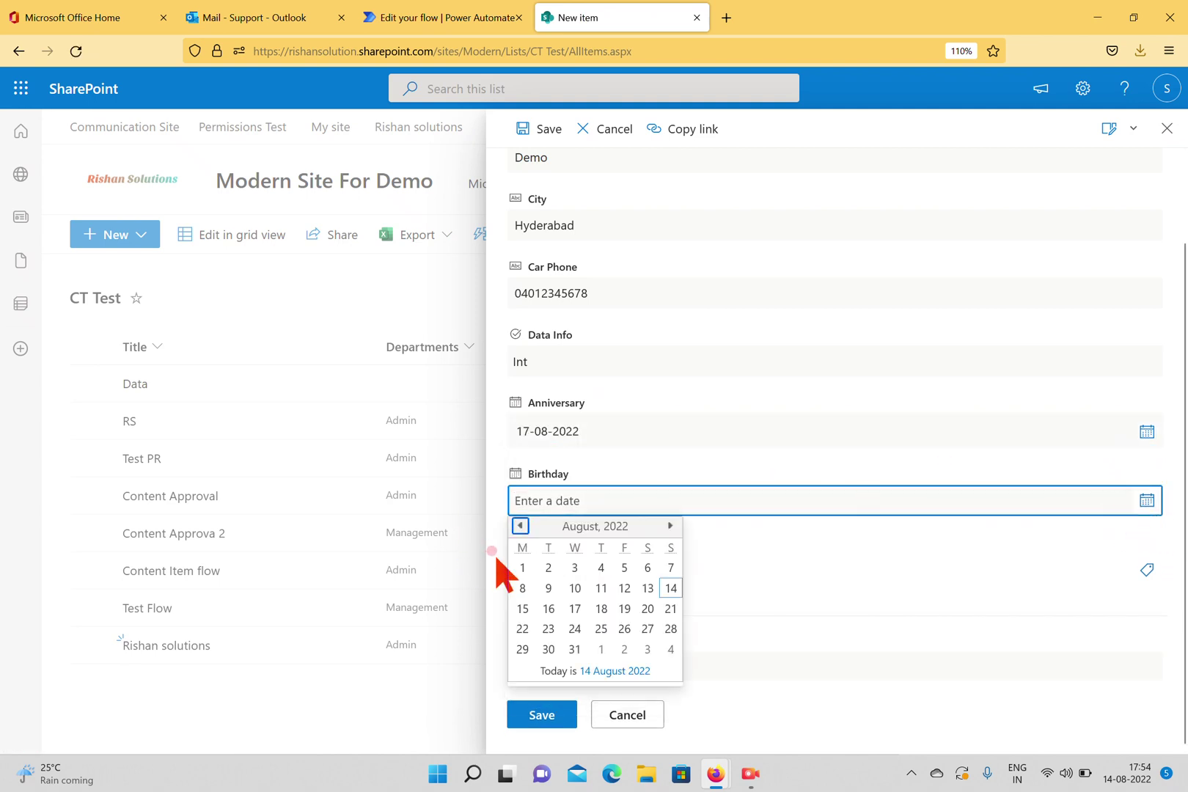
click(600, 588)
click(632, 576)
click(1147, 573)
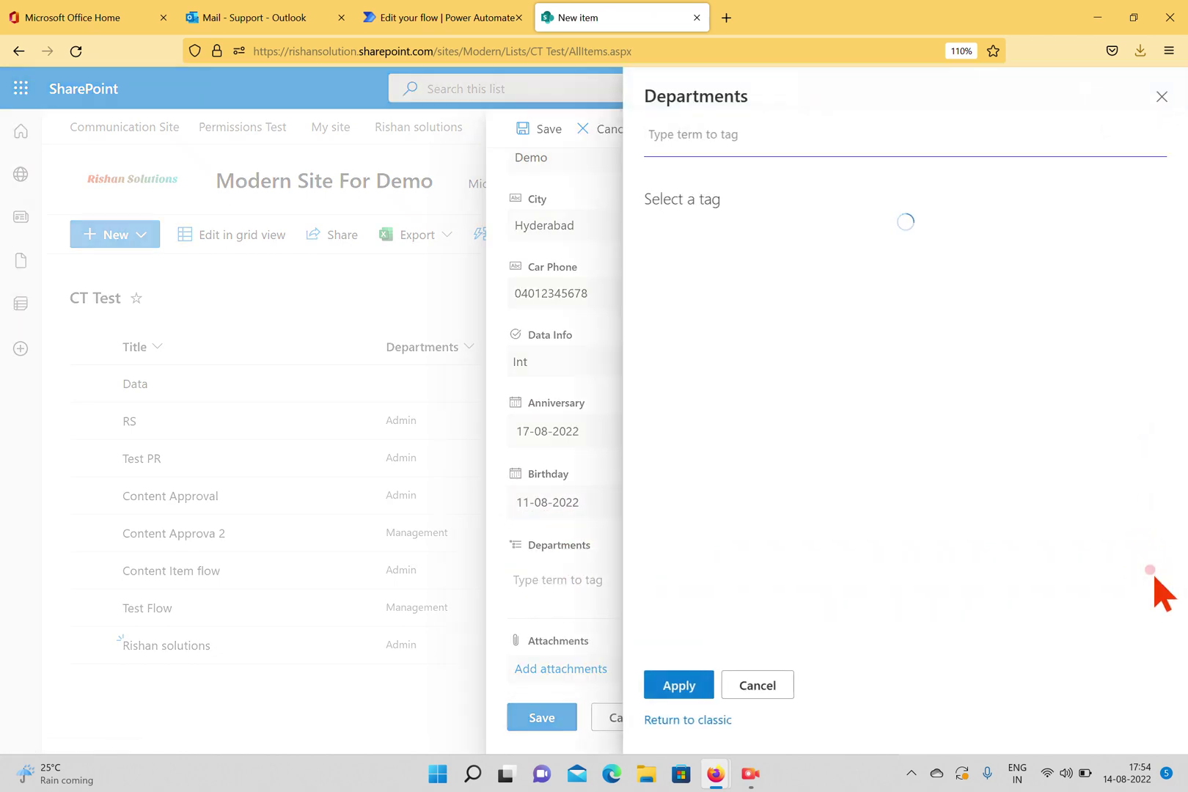
click(697, 263)
click(693, 686)
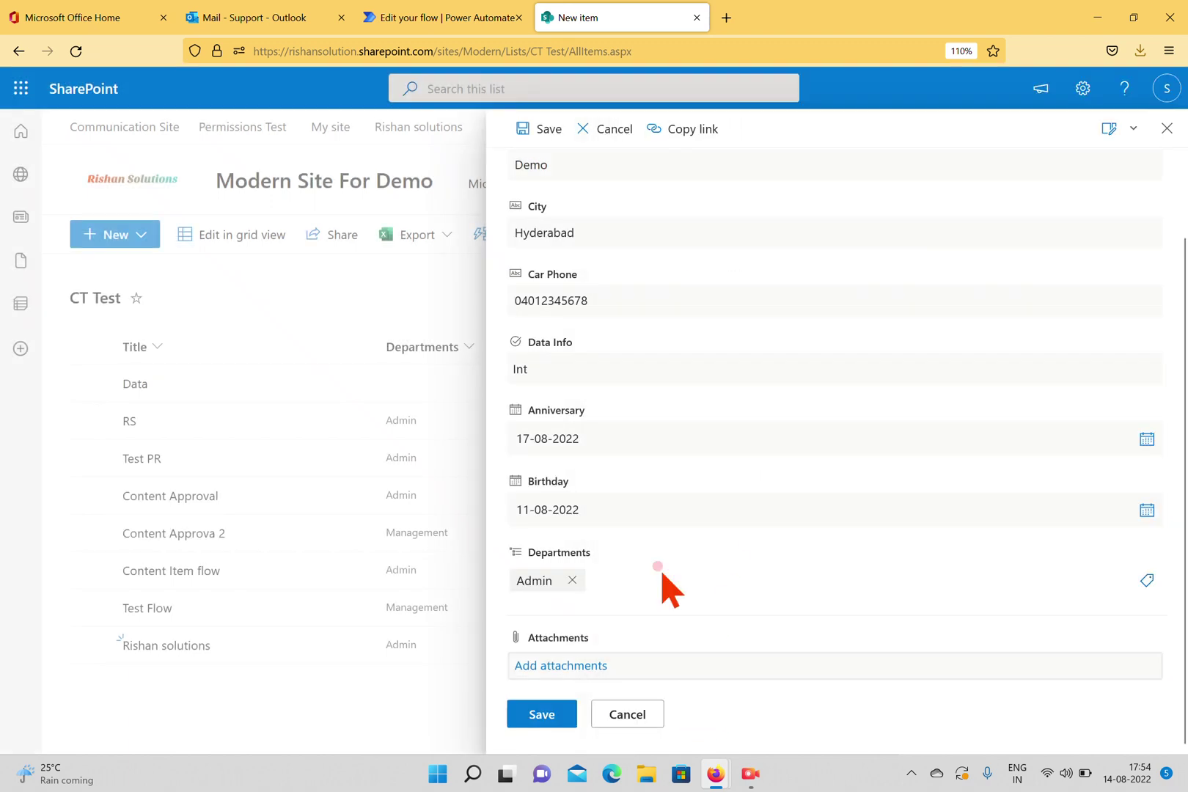
click(542, 714)
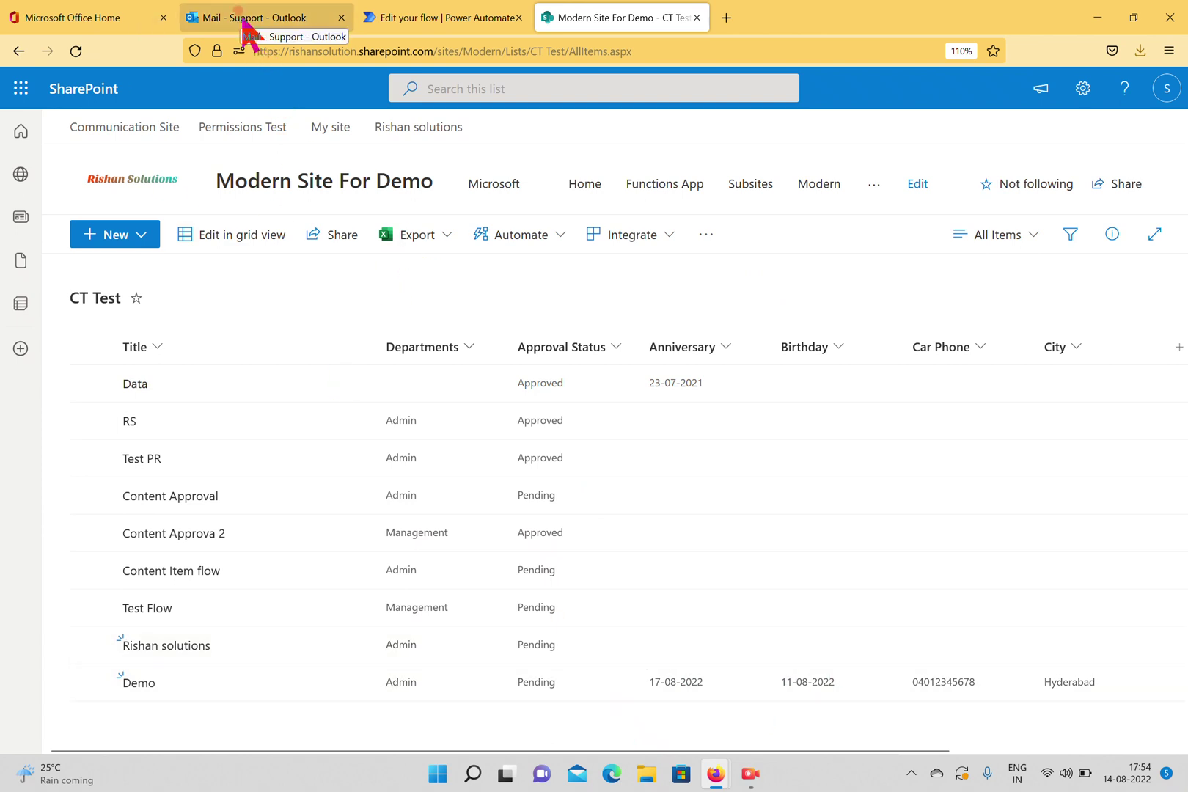
click(389, 21)
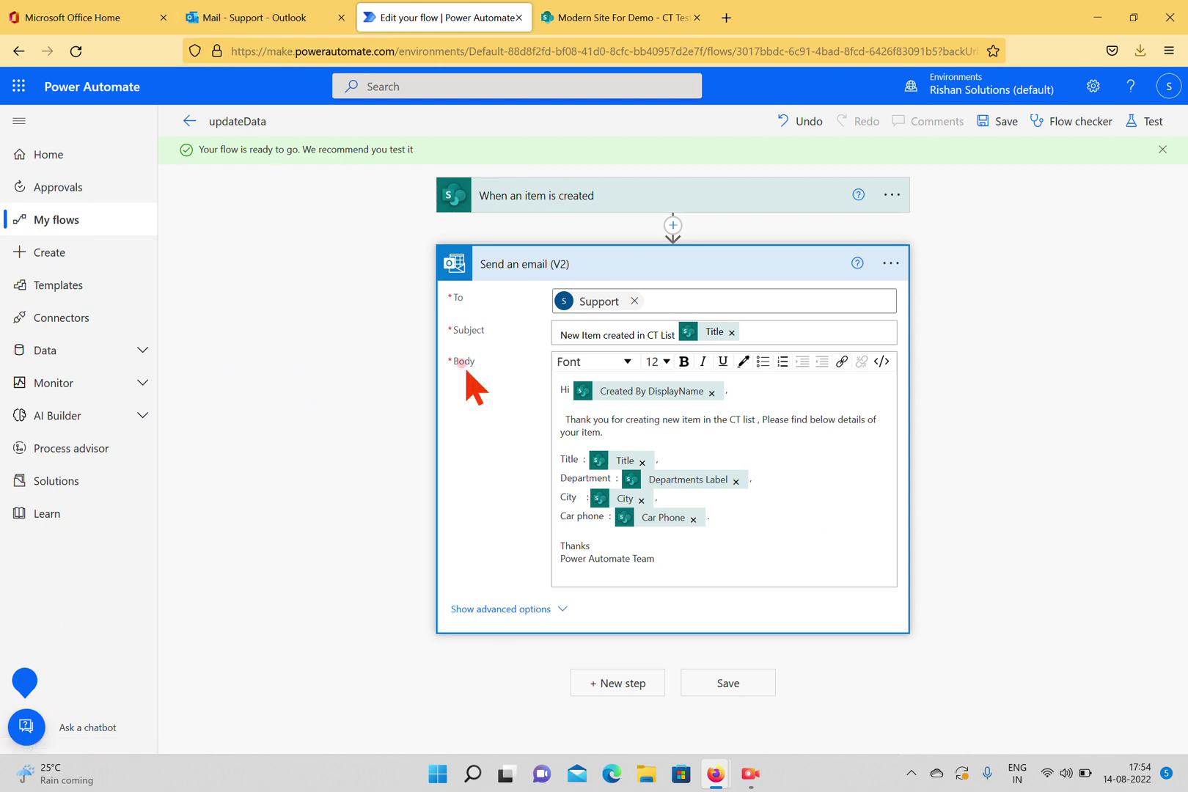
Collapse Send an email and add a Control > Condition step right after the item-created trigger.
click(1054, 427)
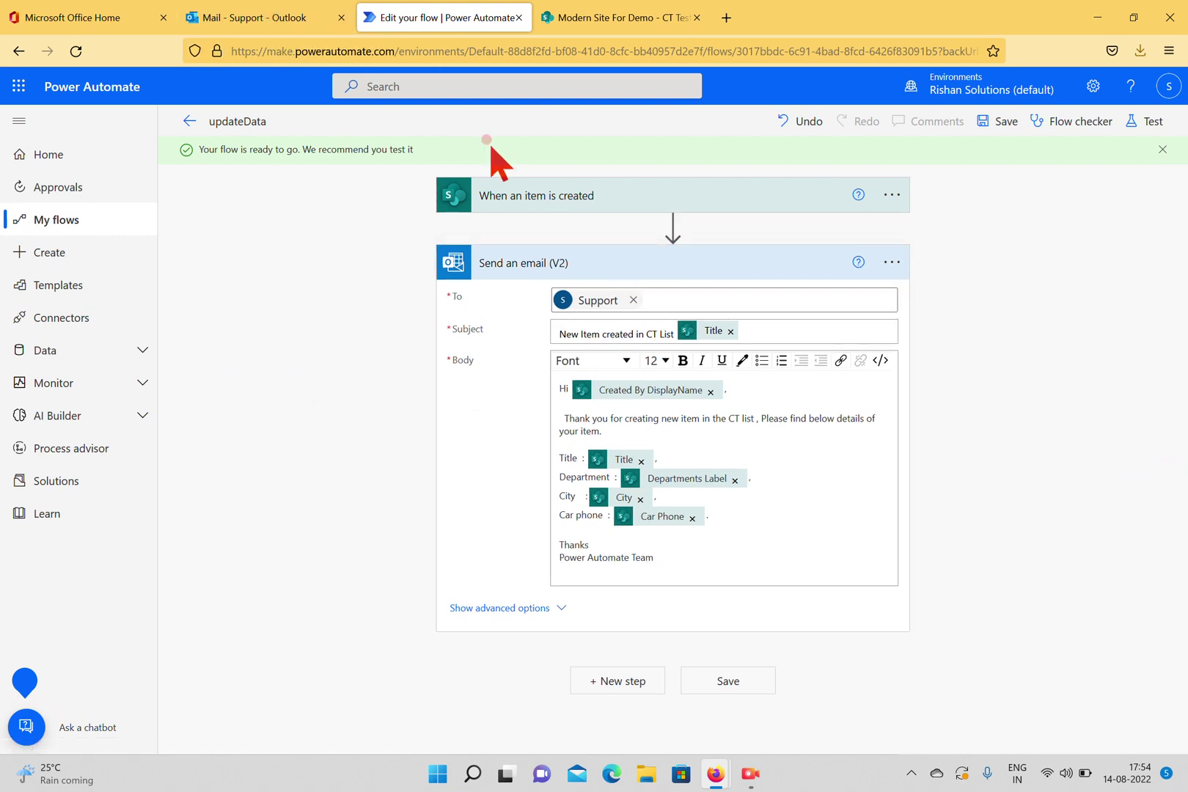
click(645, 263)
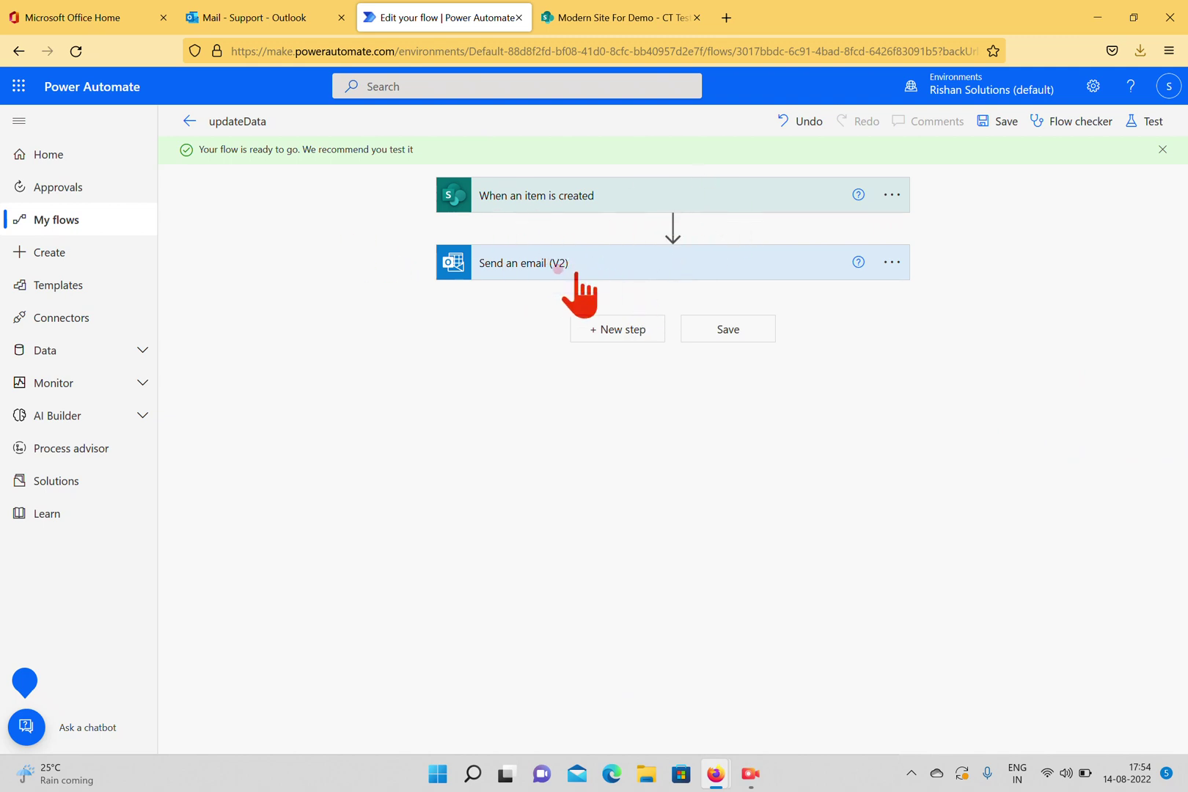
click(672, 227)
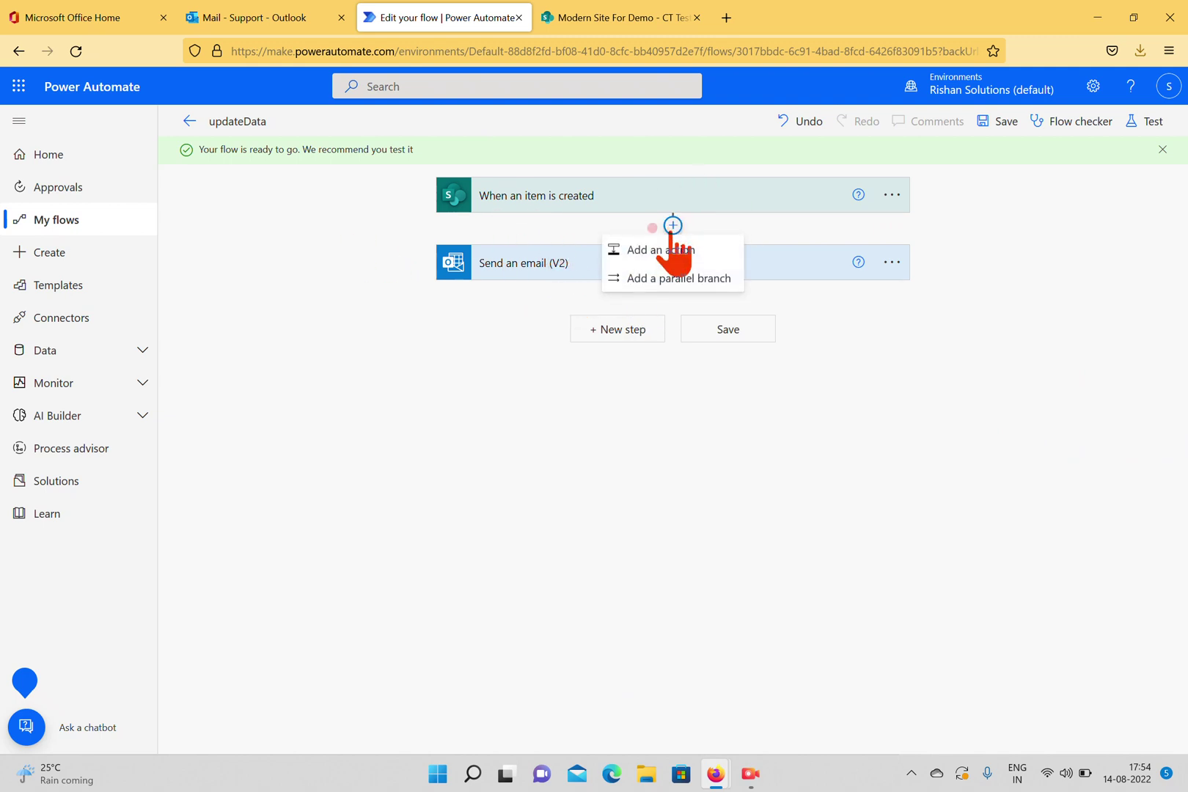
click(666, 250)
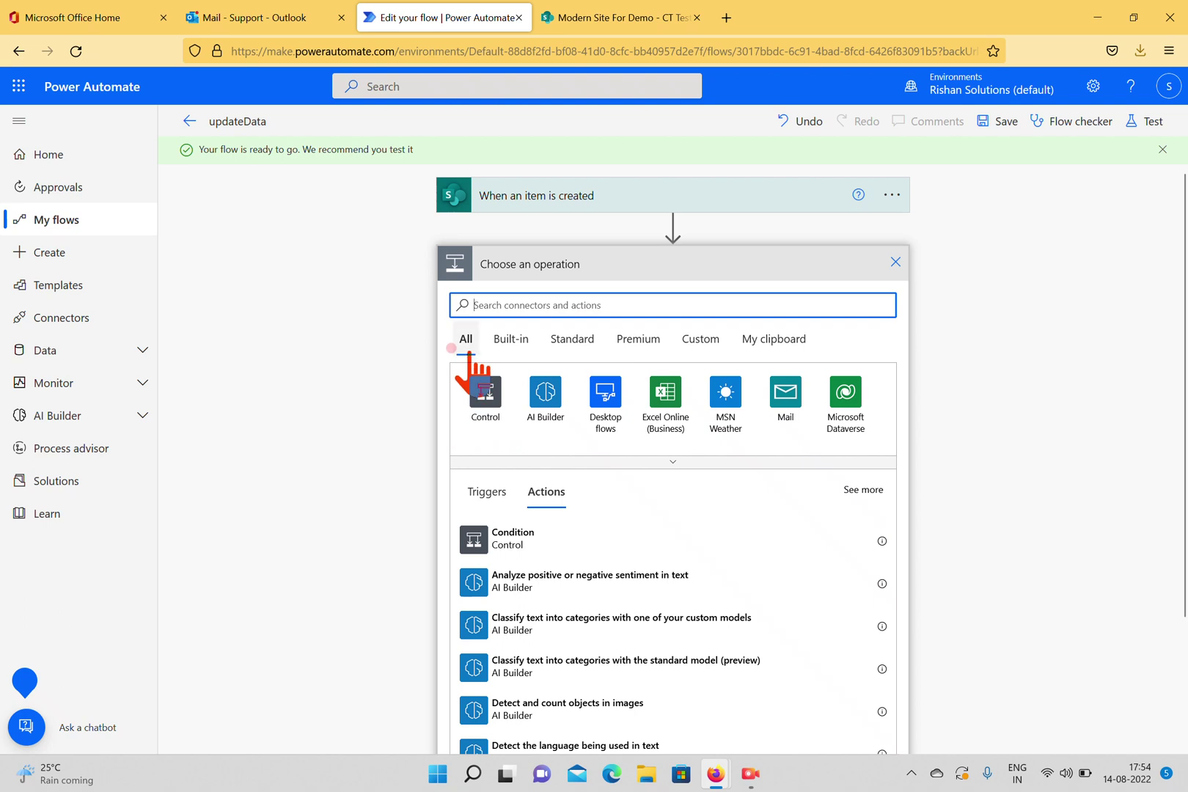
click(484, 396)
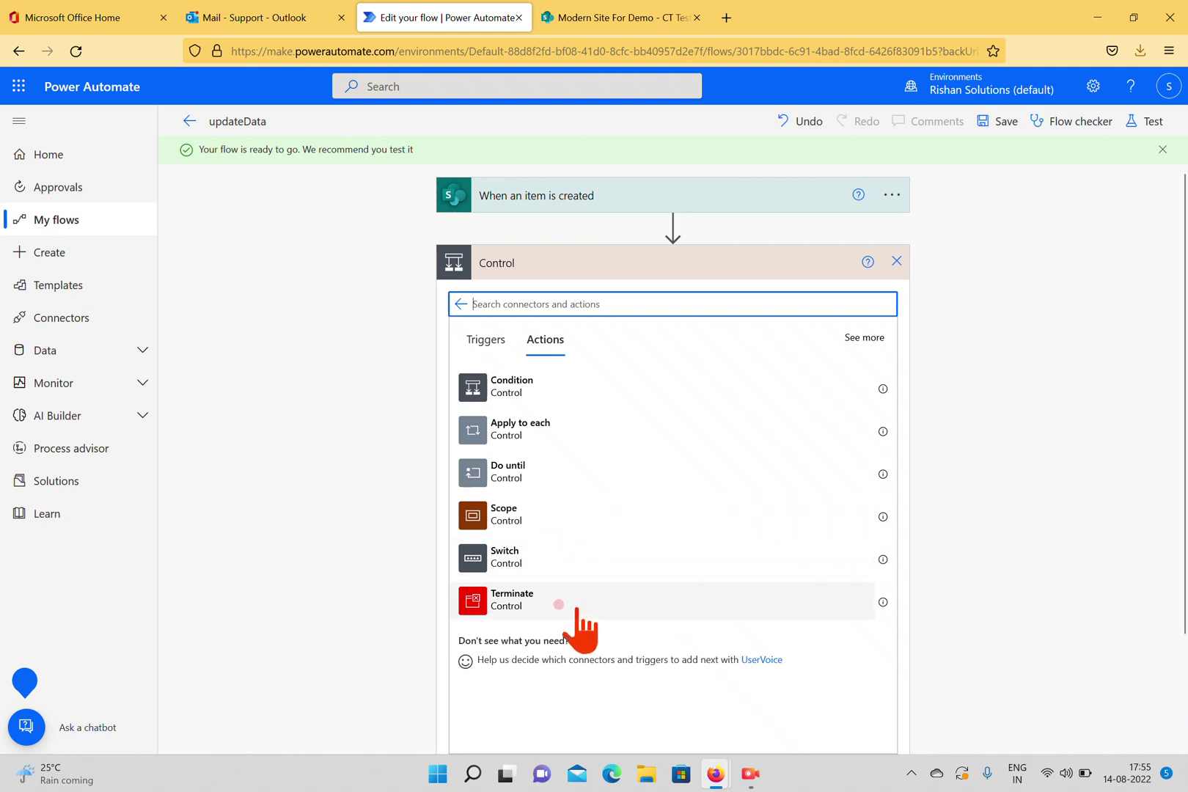
click(512, 384)
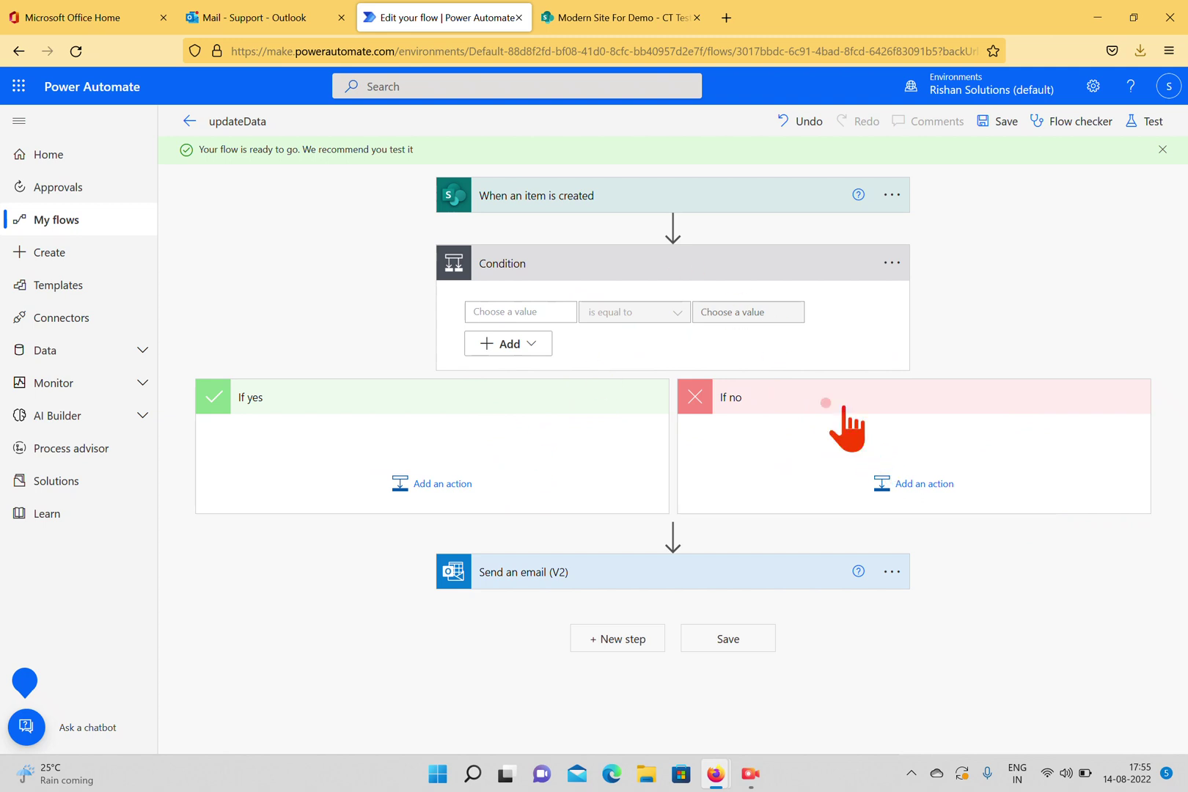
click(252, 26)
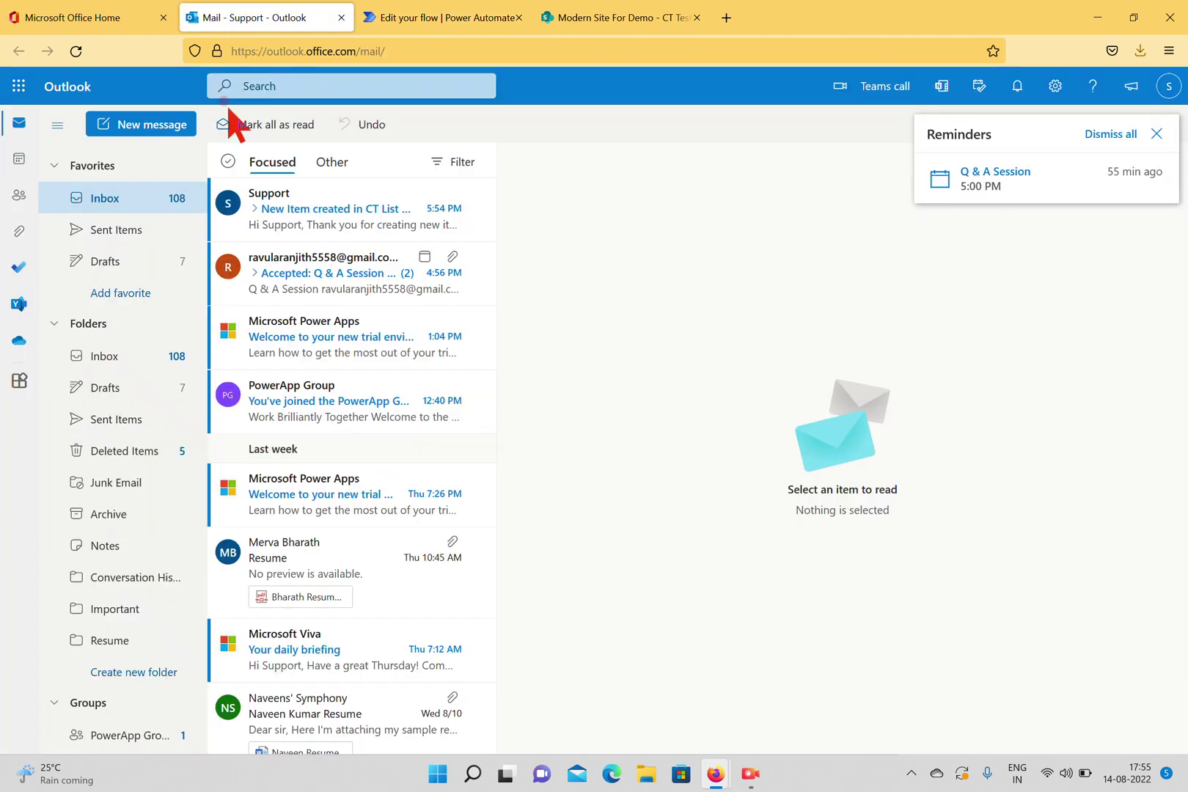
click(297, 221)
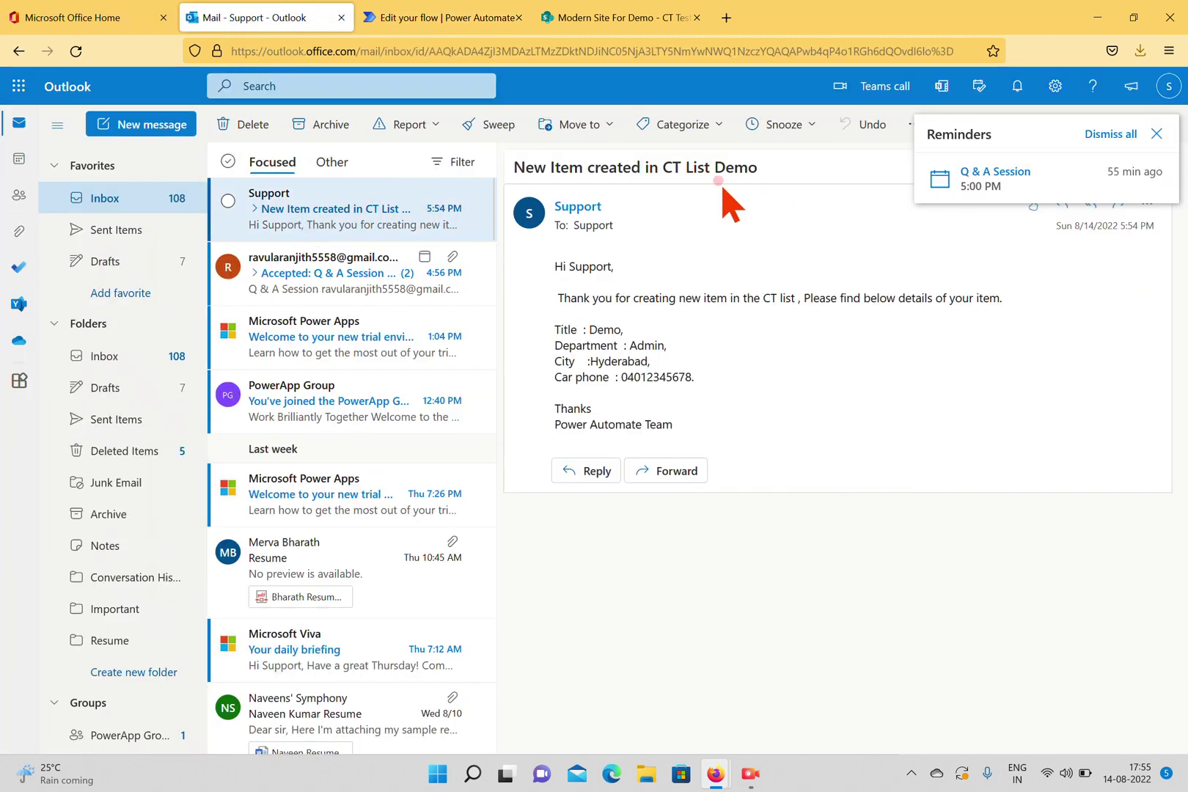
click(1157, 133)
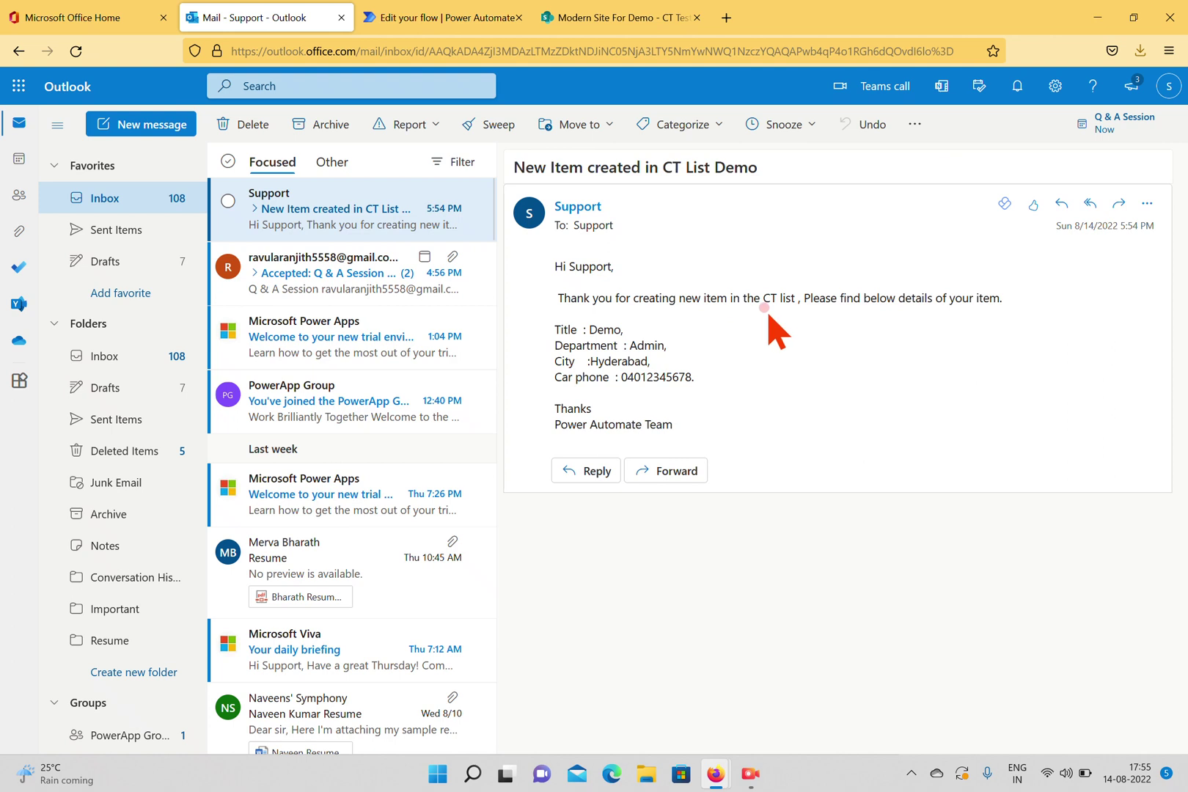
click(441, 18)
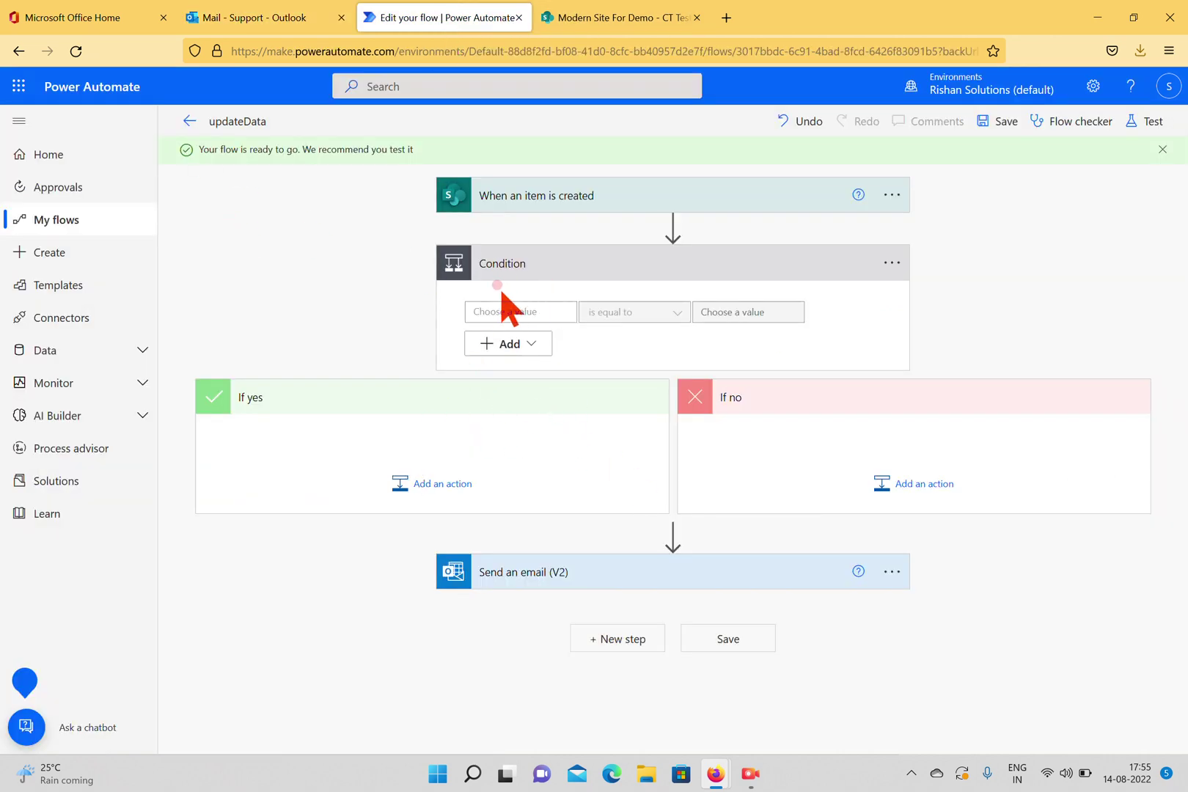
Set the Condition to compare the Departments dynamic field as equal to Admin.
click(645, 18)
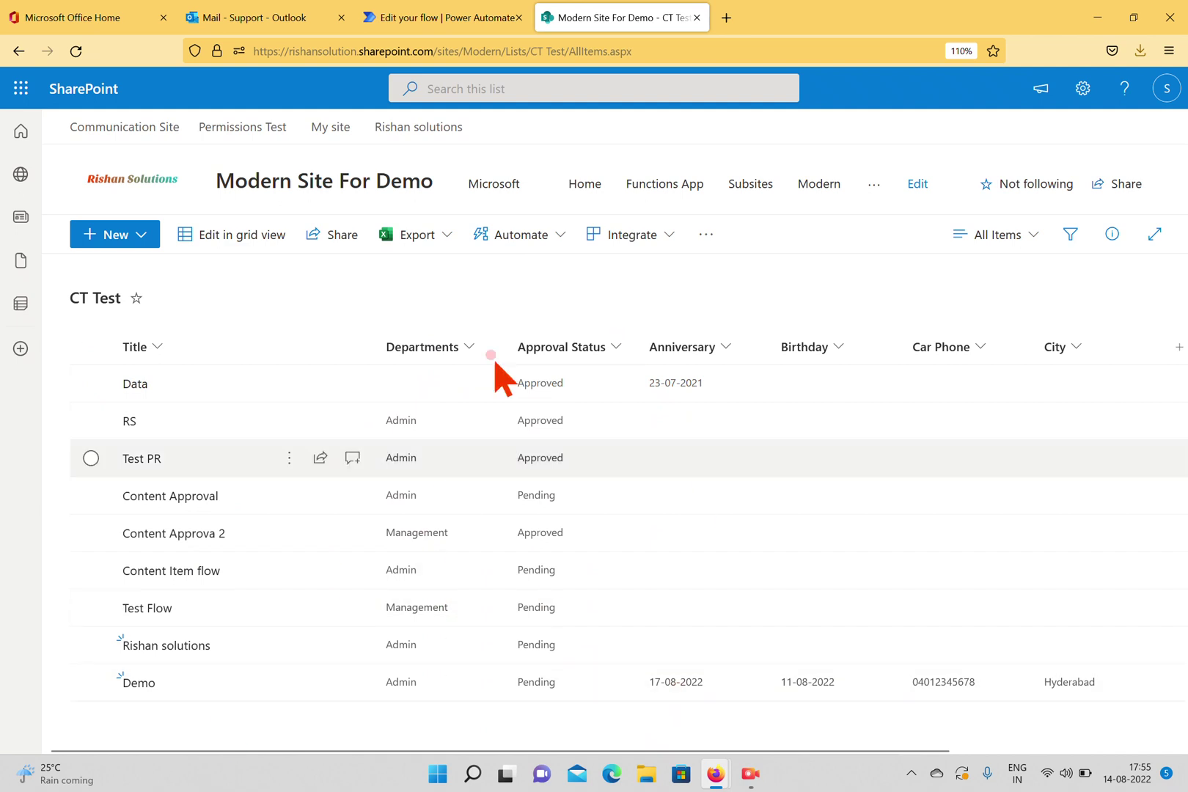
click(429, 20)
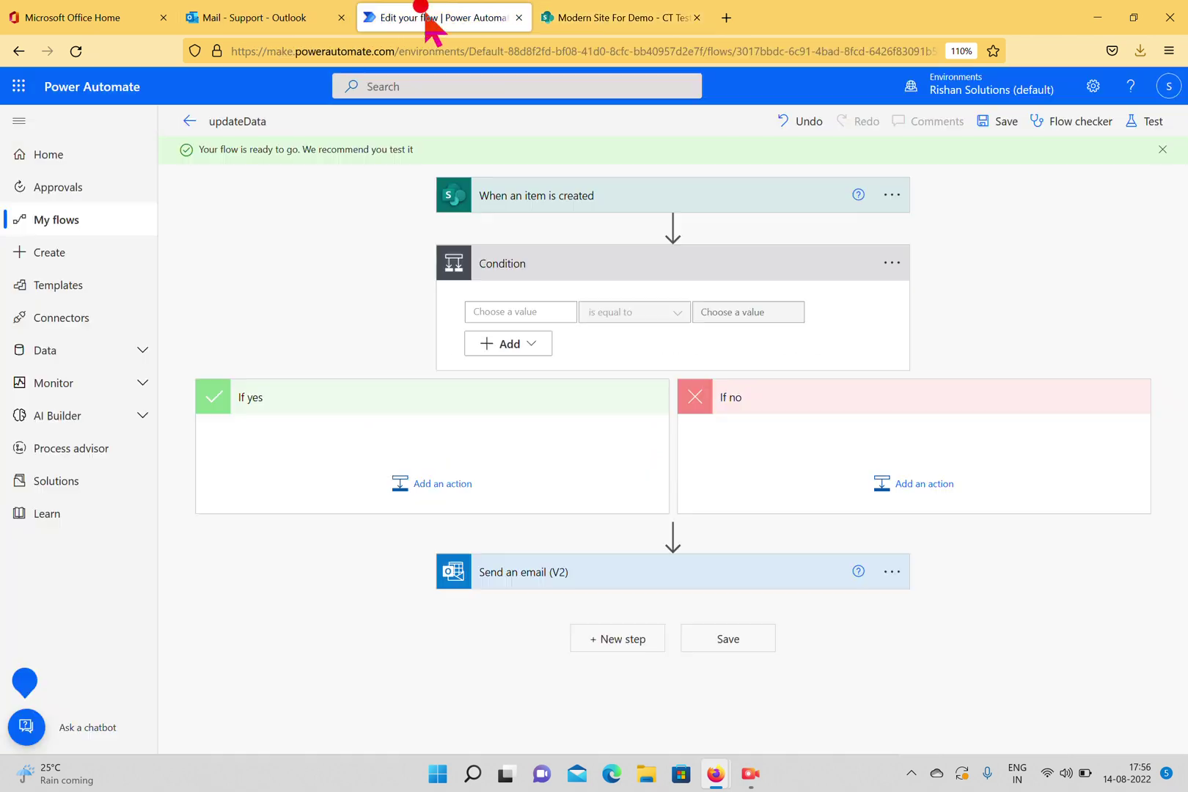
click(547, 308)
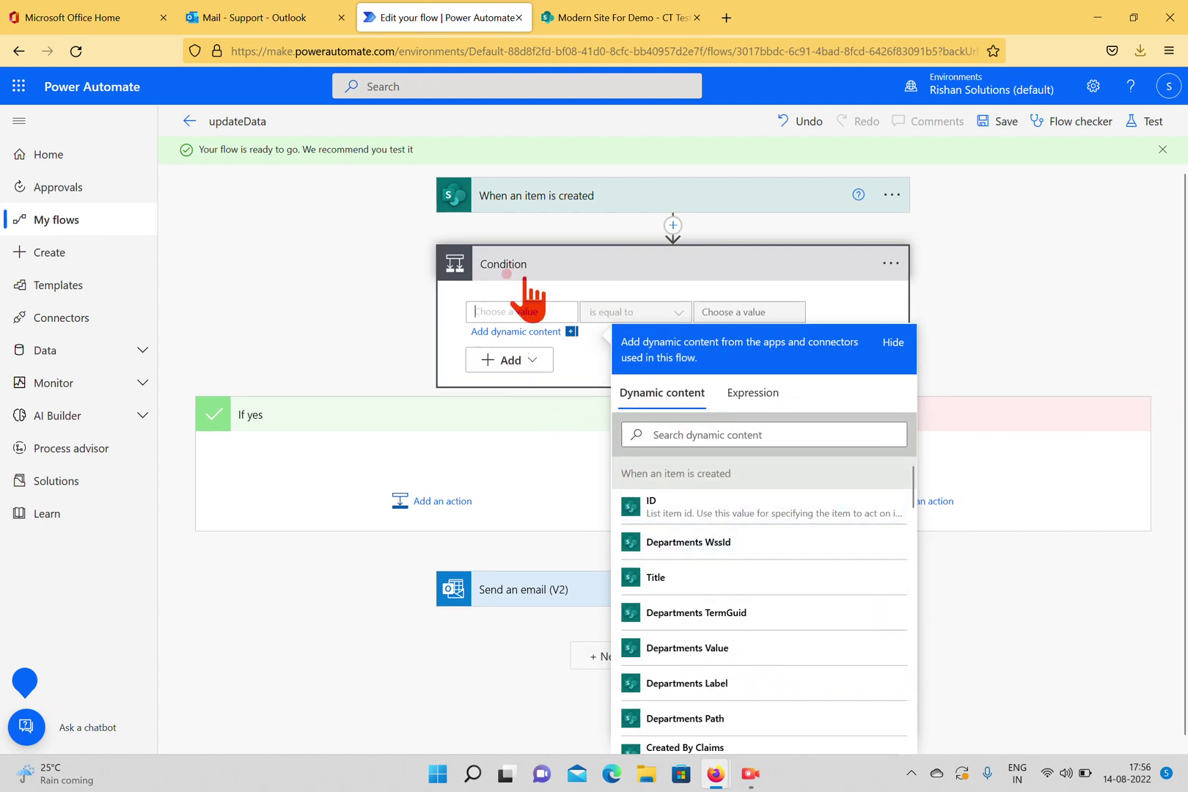
click(701, 648)
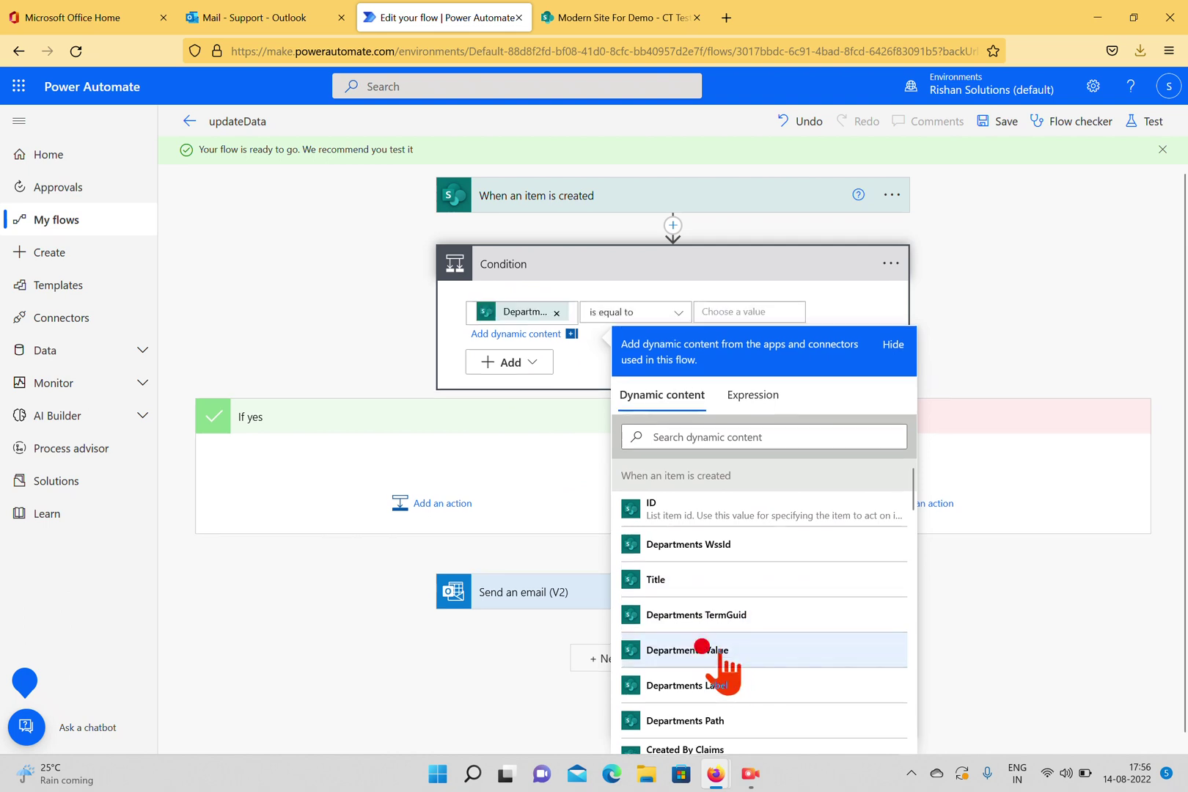
click(743, 311)
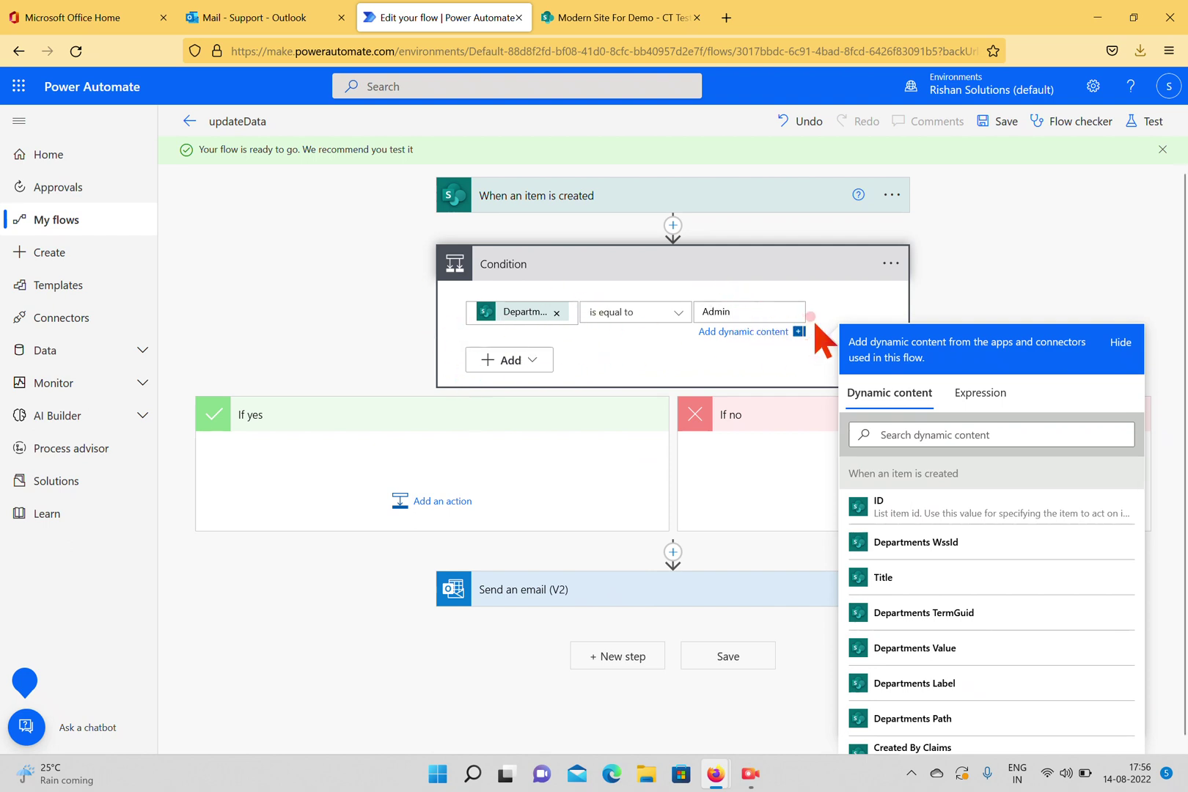
click(1022, 220)
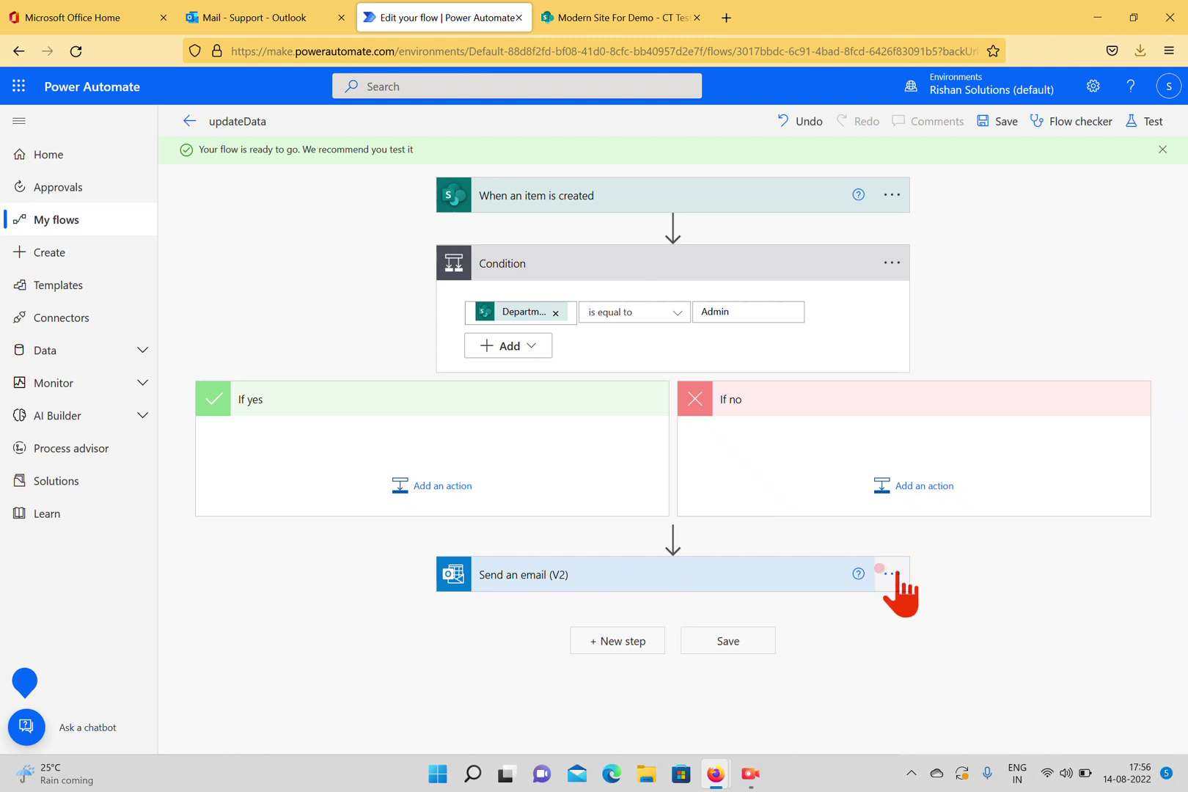
Move the Send an email (V2) step into the If yes branch and save the flow.
drag(650, 585, 420, 465)
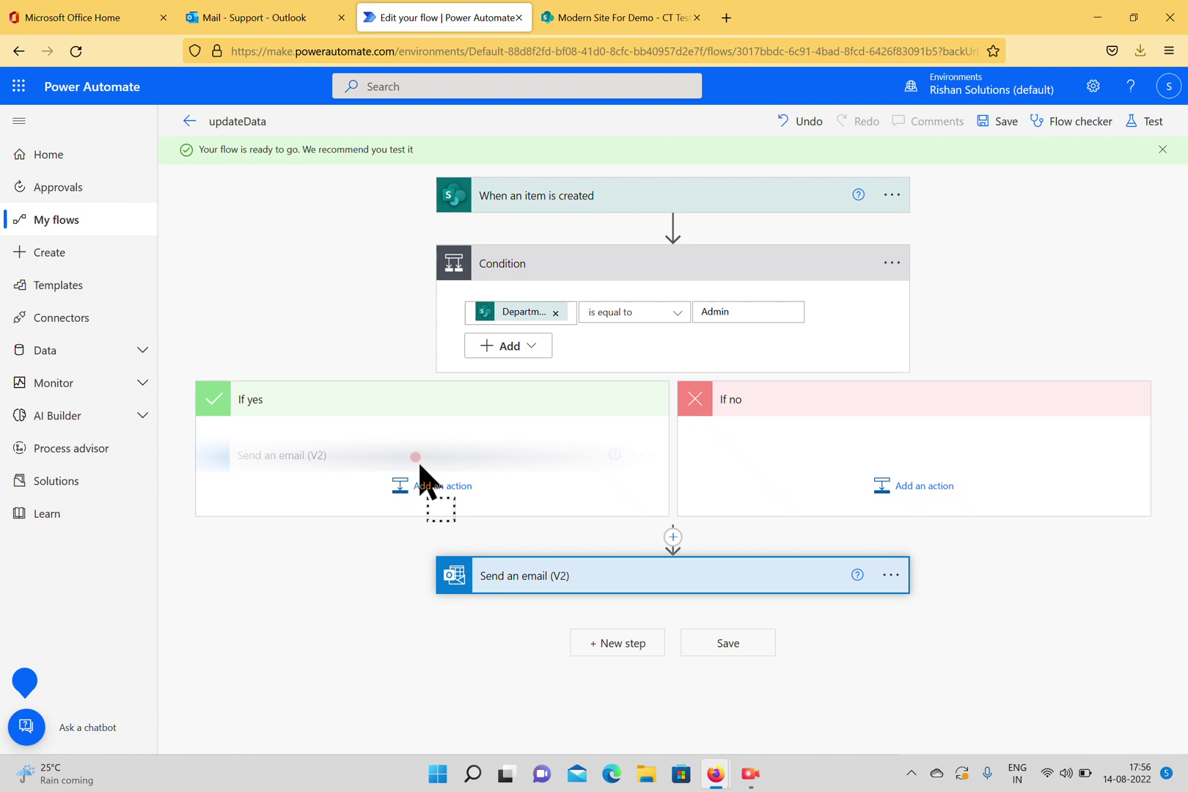
drag(420, 467, 418, 473)
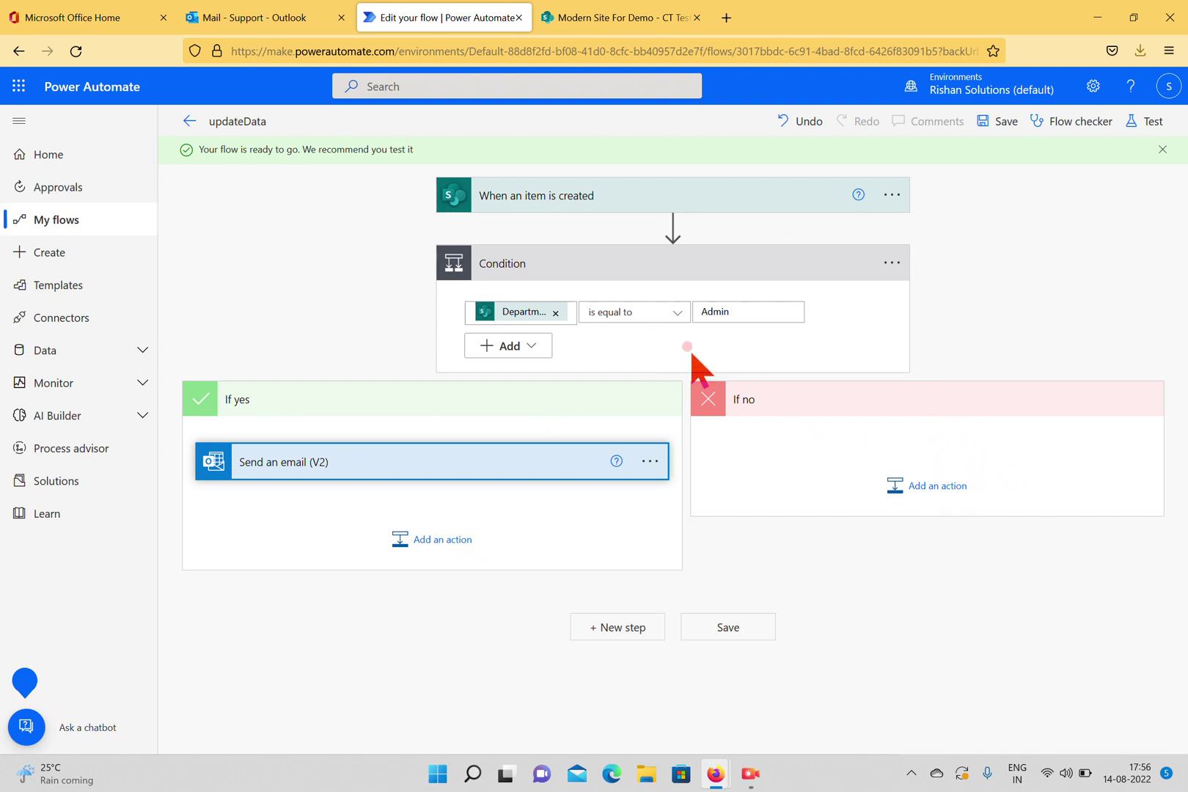
click(983, 121)
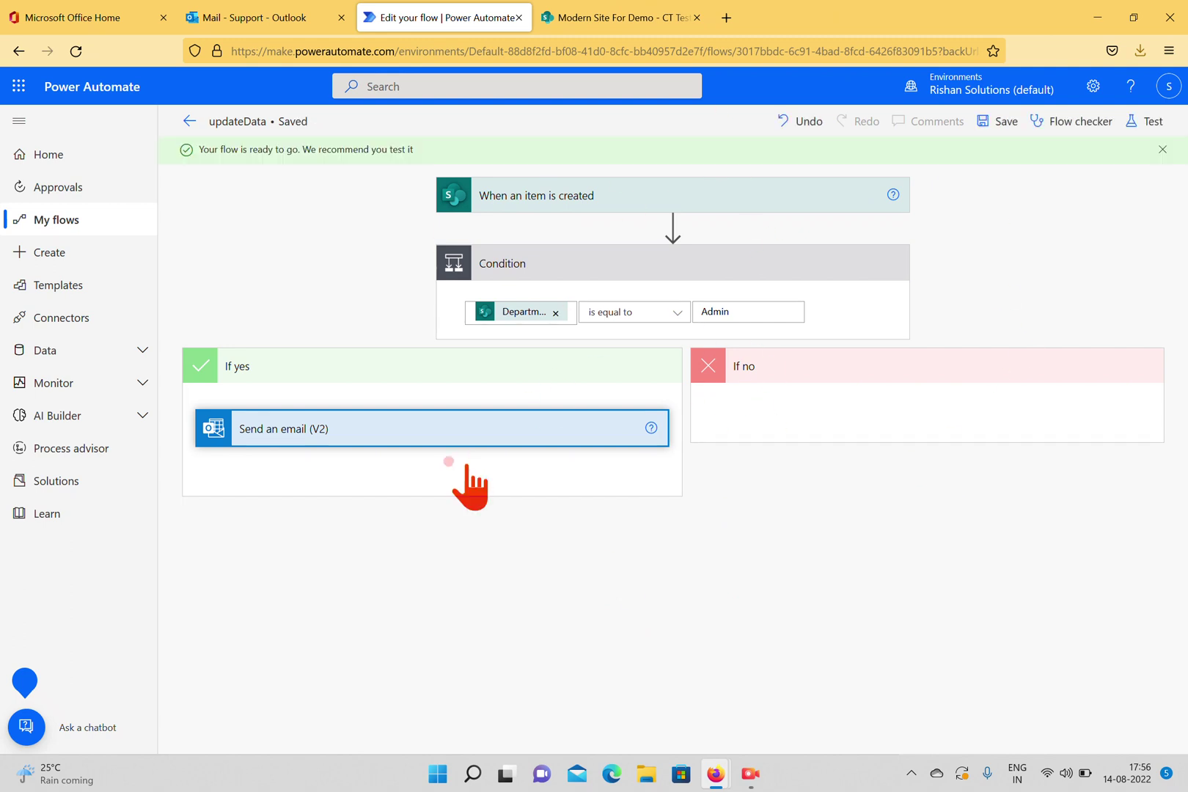
Start a new Department Content type item in CT Test: Test2, Bangalore, car phone, Data Info String.
click(605, 22)
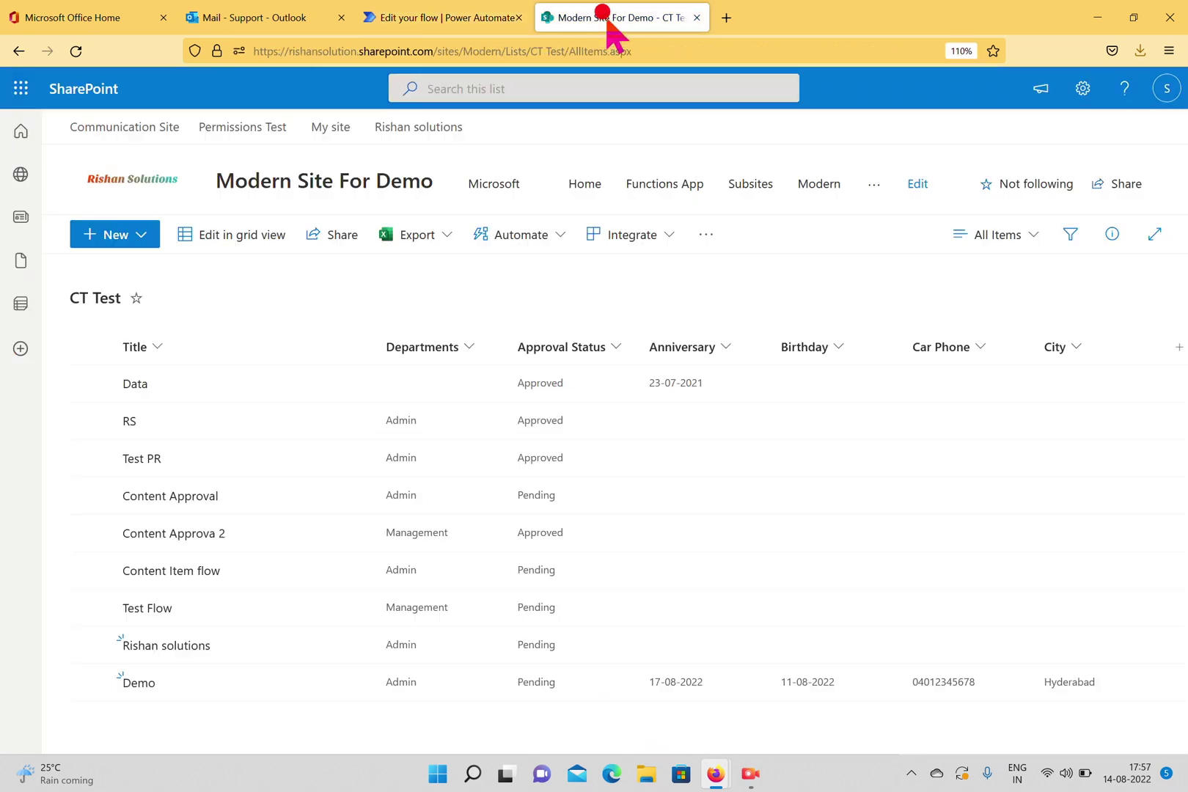
click(131, 230)
click(100, 299)
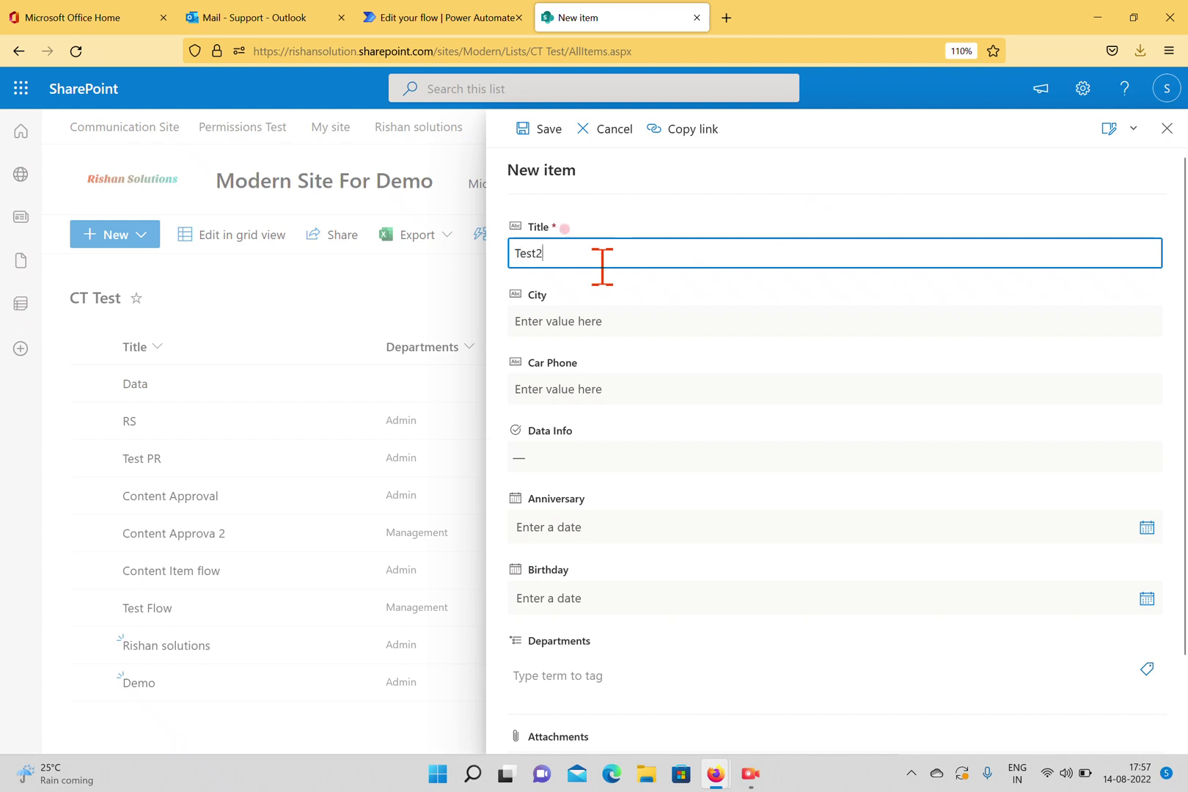
click(641, 312)
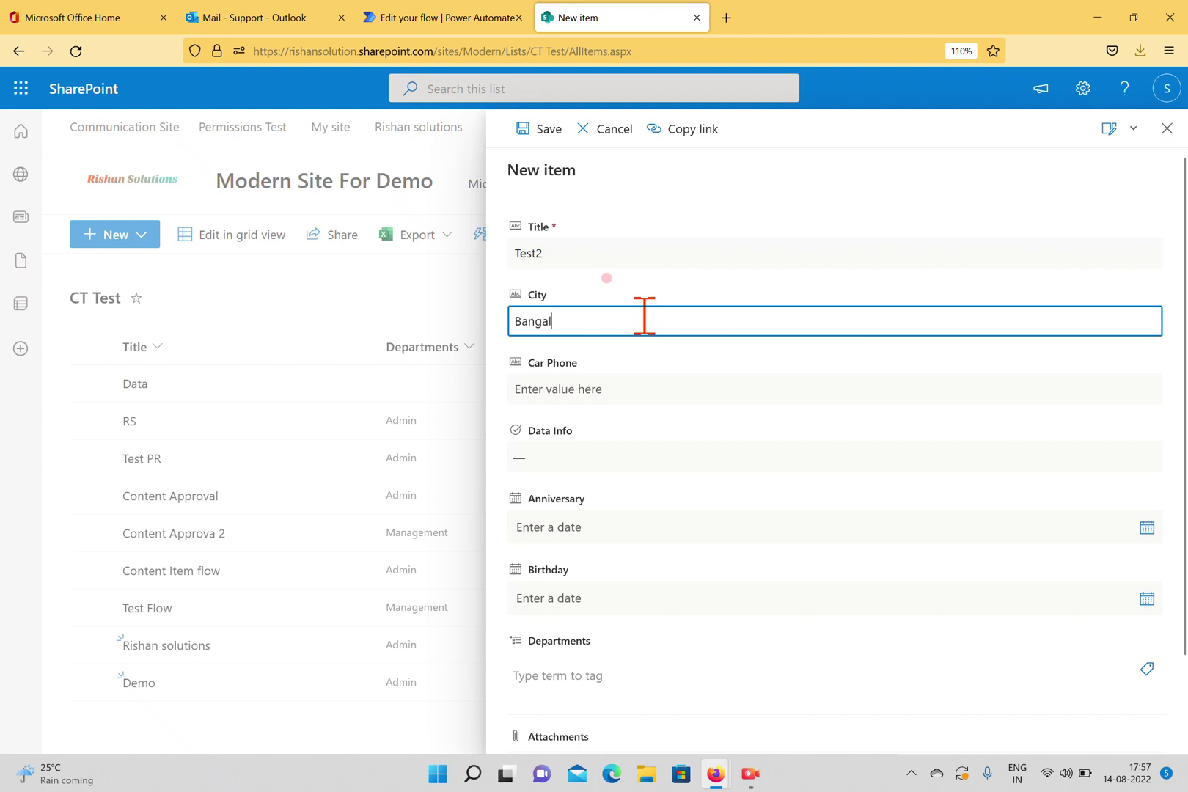
click(619, 387)
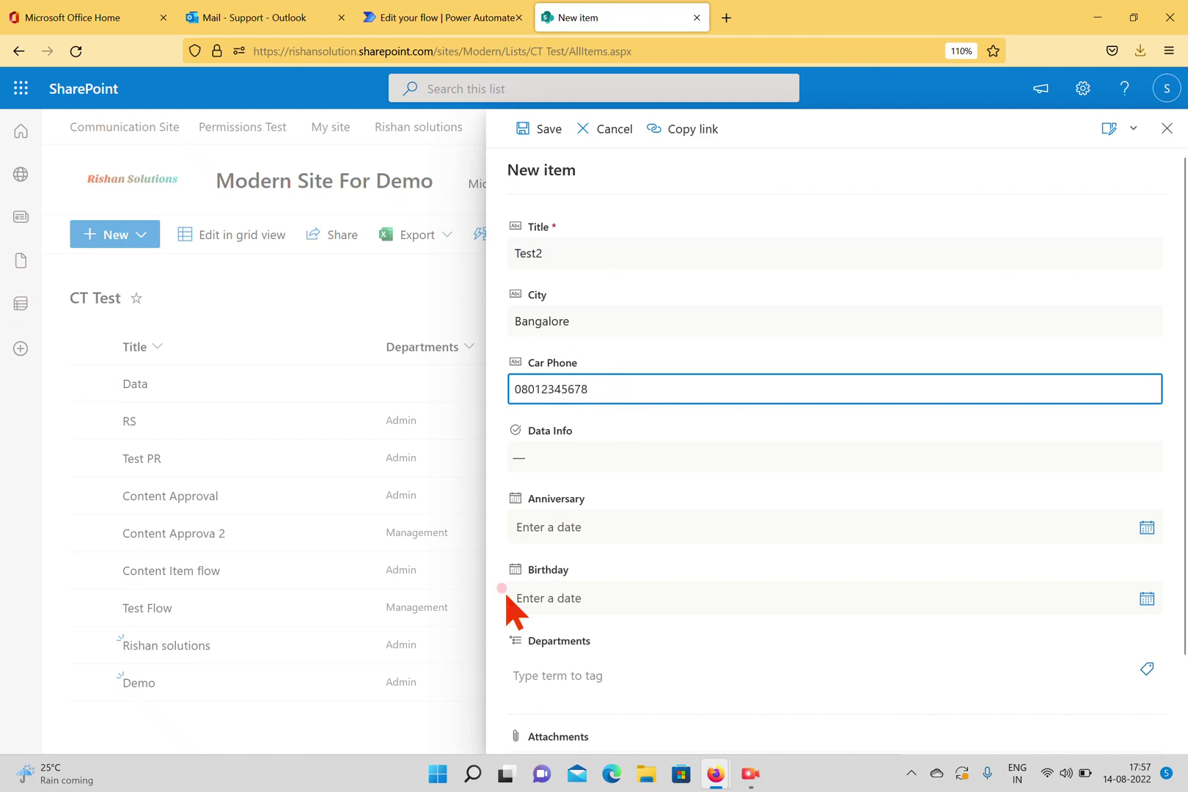
click(679, 455)
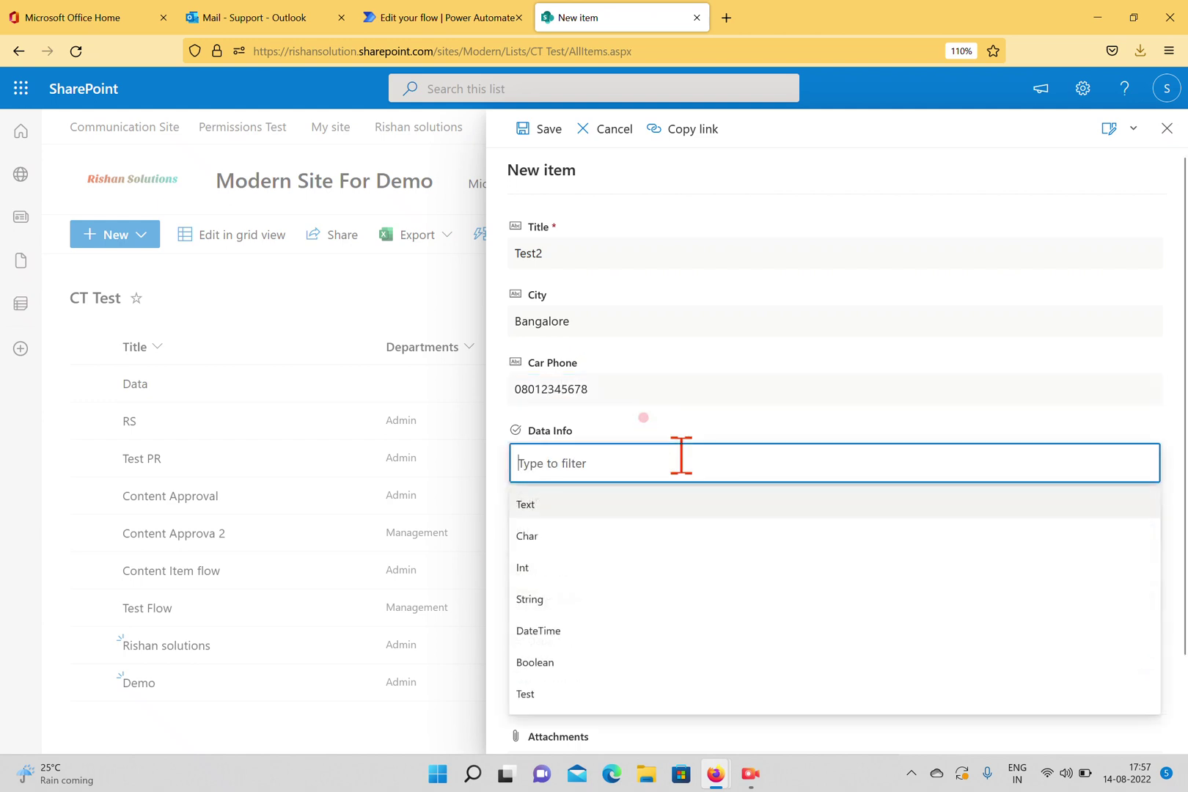
click(598, 597)
Set Anniversary to 24 August 2022 and Birthday to 18 August 2022.
scroll(1117, 396, down, 2)
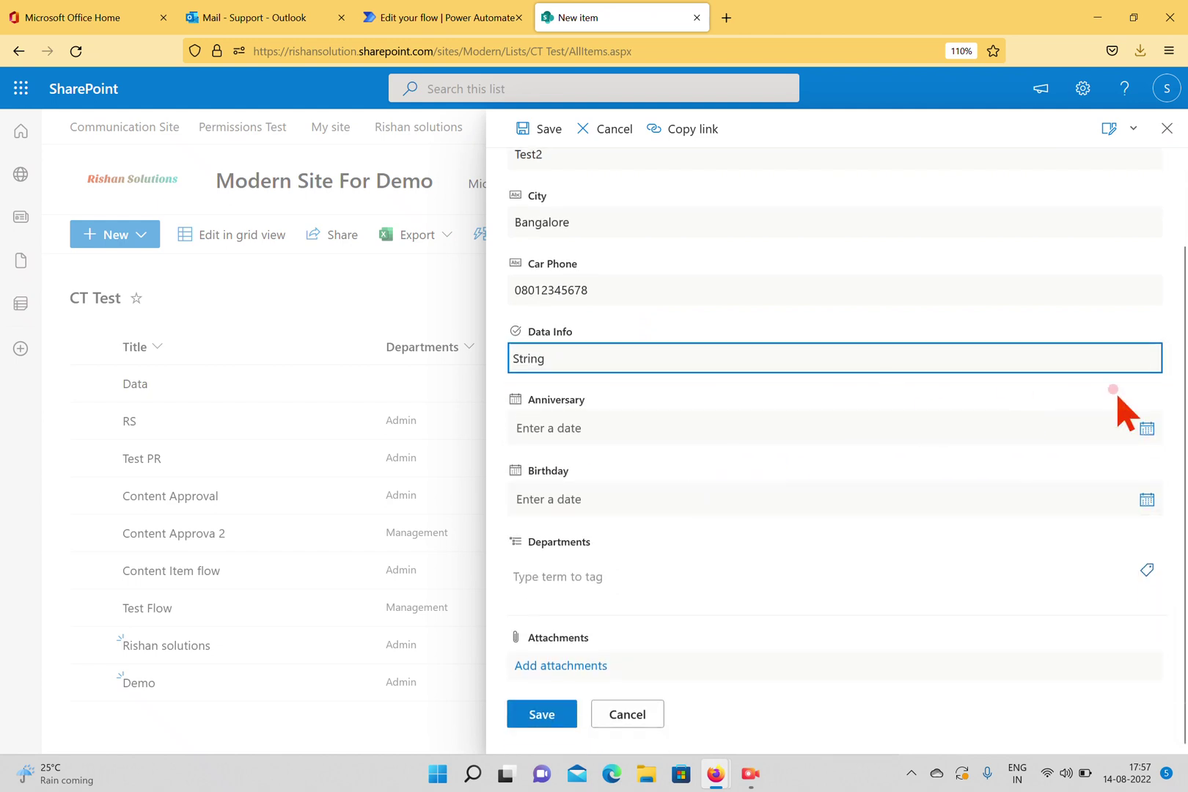
click(1145, 428)
click(574, 556)
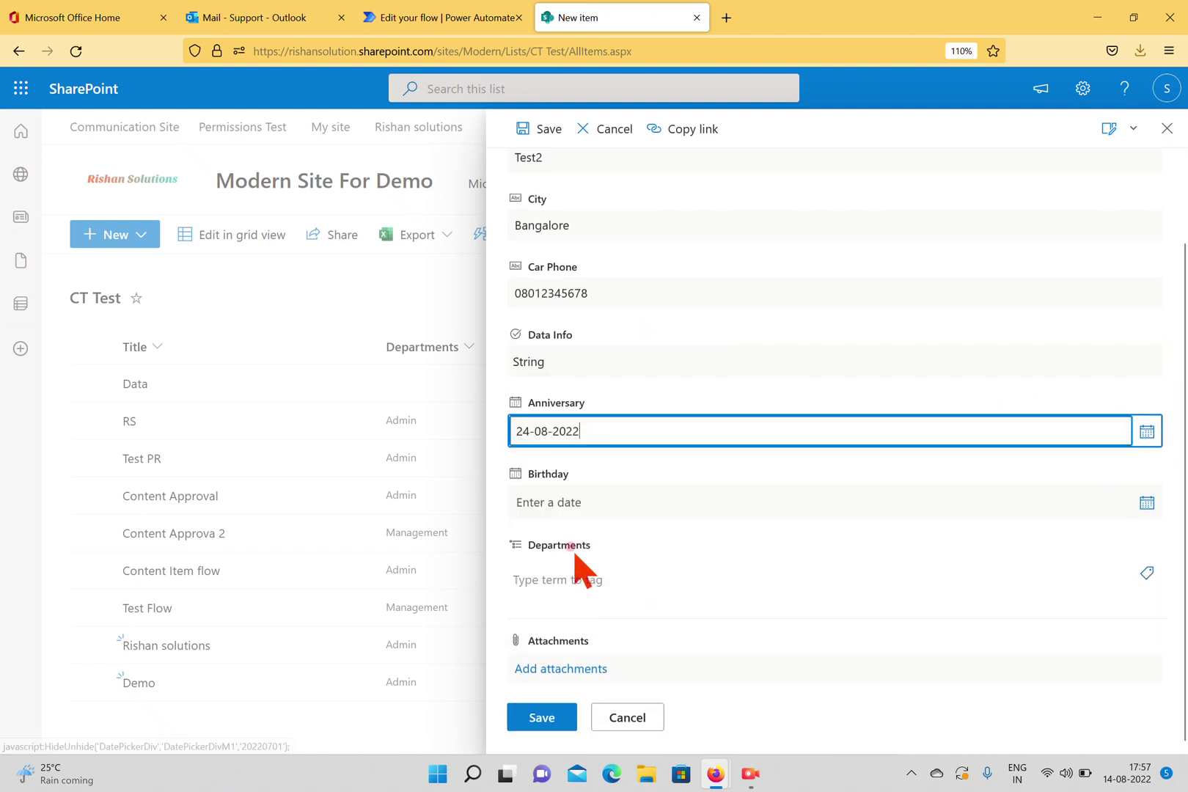
click(590, 503)
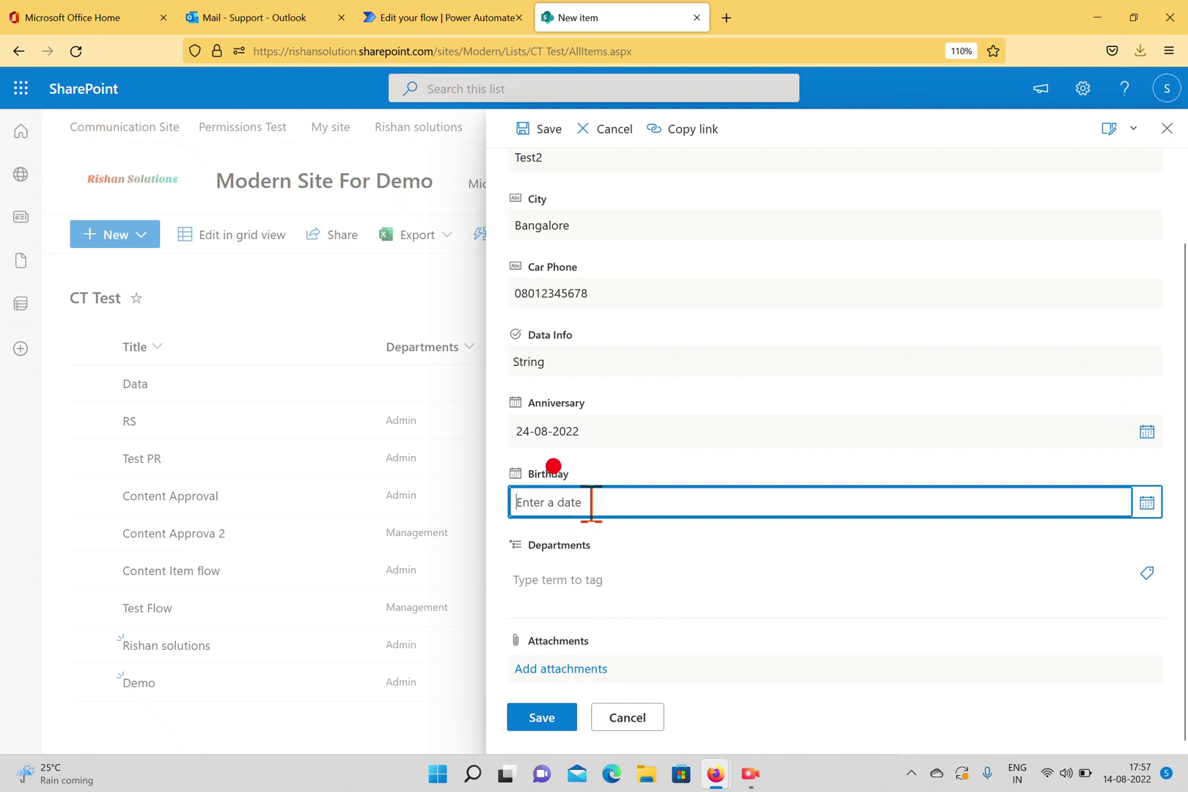
click(1147, 503)
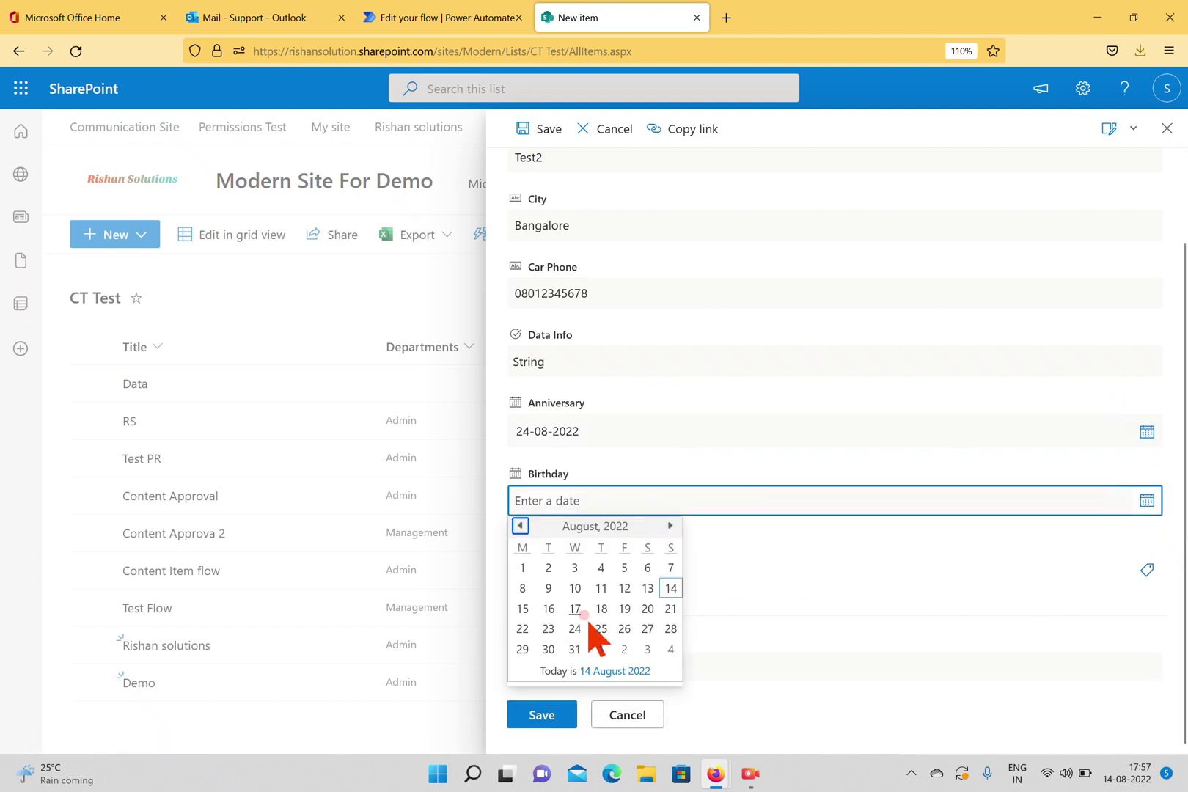
click(601, 608)
Tag Departments as Copy of Management, save the Test2 item, and return to the flow.
click(658, 588)
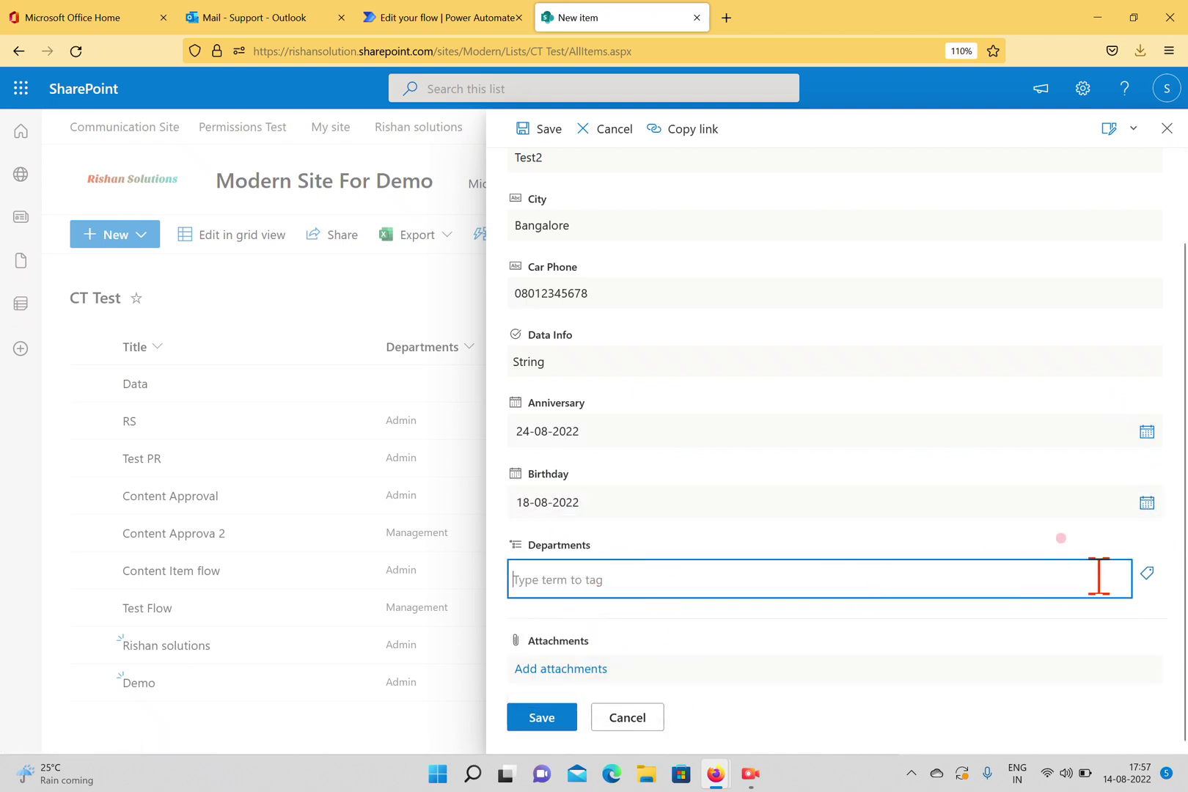
click(1147, 573)
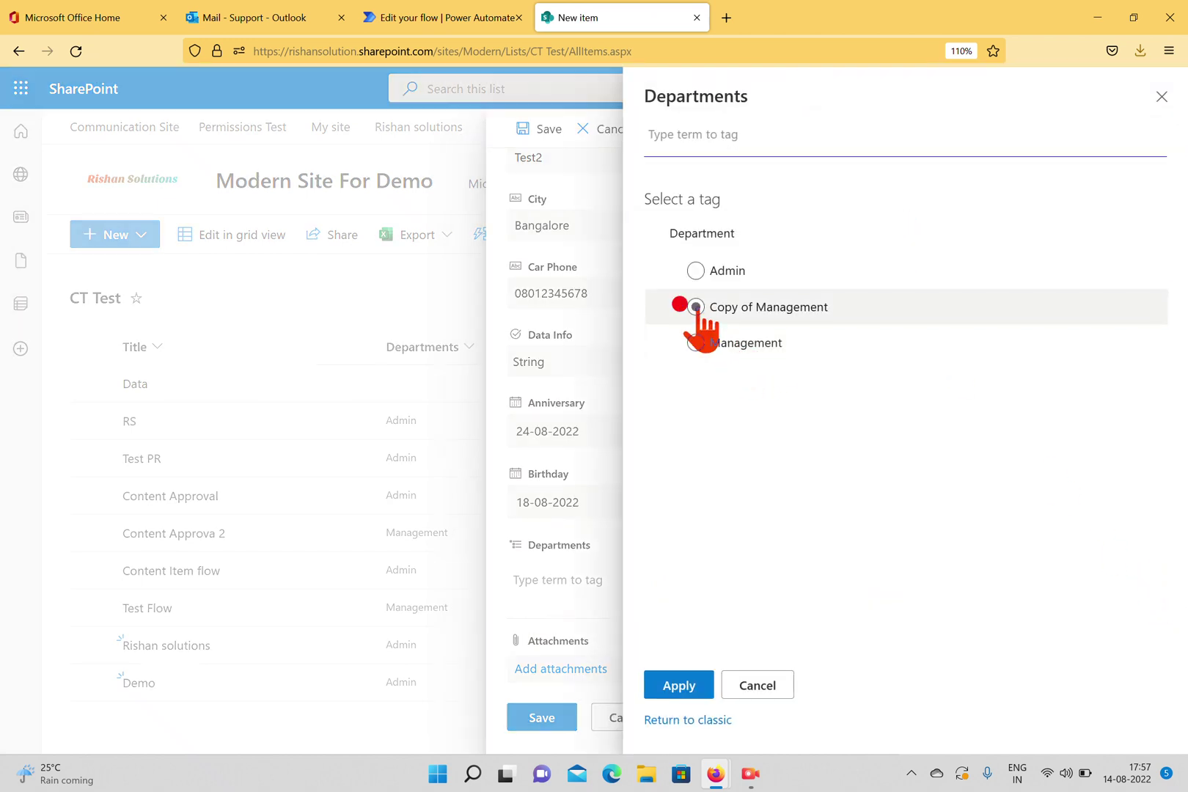
click(711, 307)
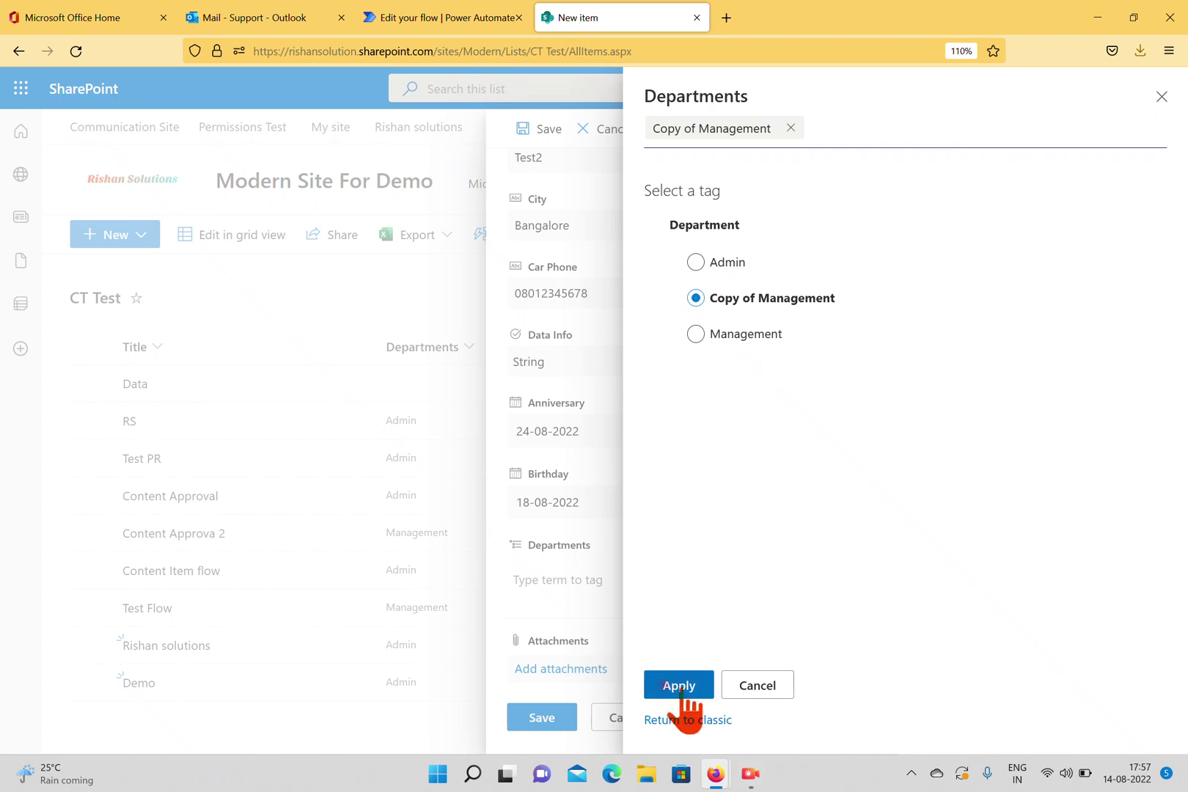
click(678, 686)
click(533, 714)
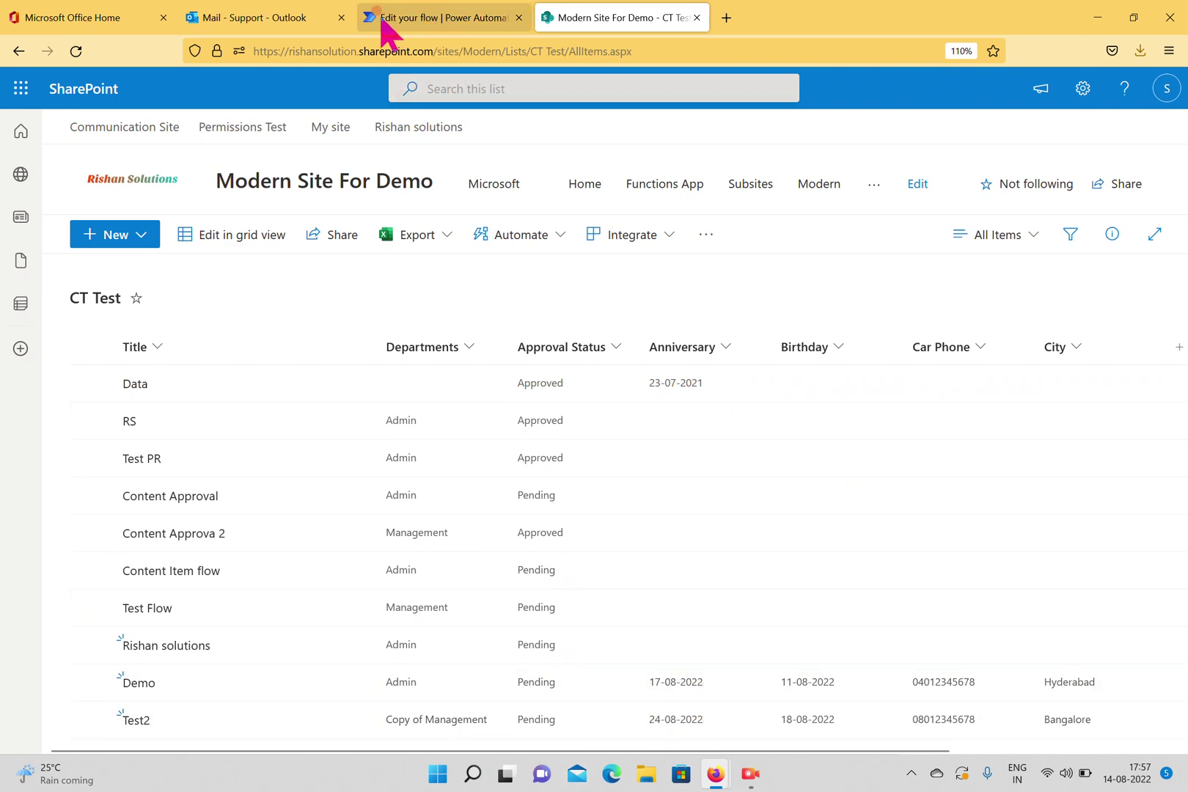
click(487, 22)
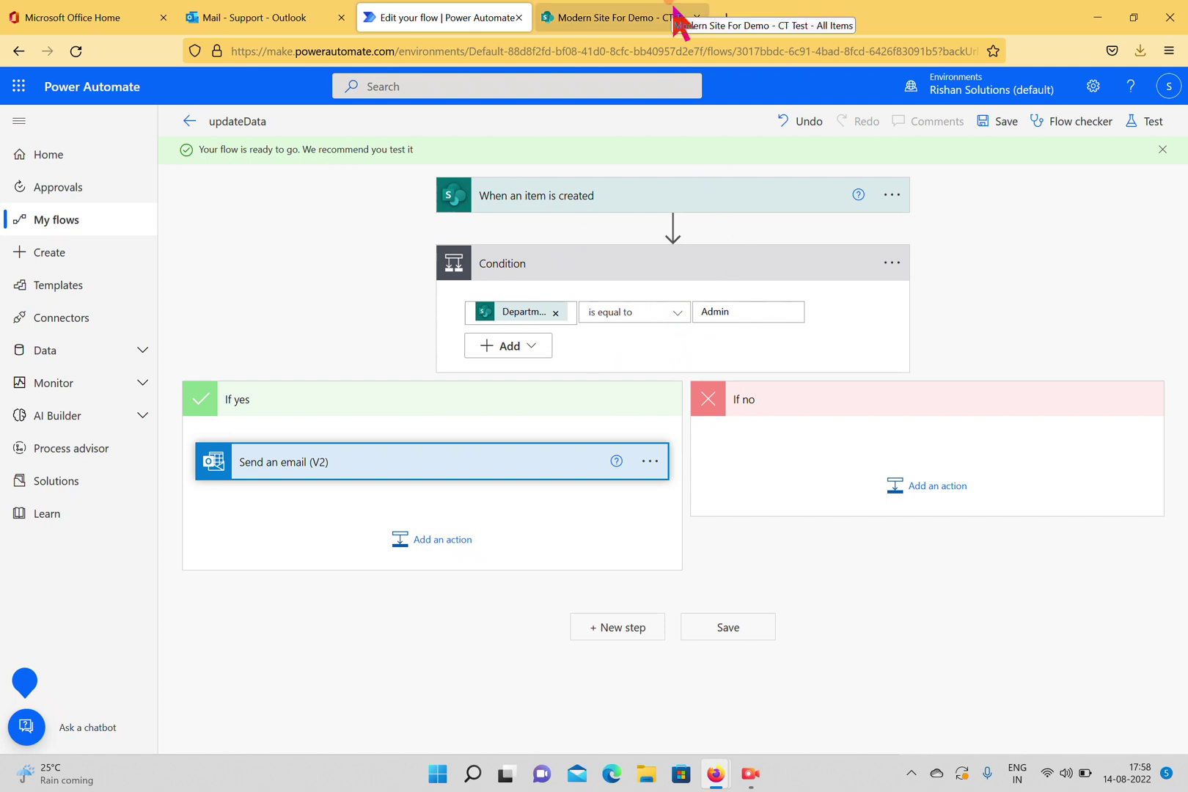
Check the mailbox for a new email, then return to the flow editor.
click(231, 16)
click(427, 16)
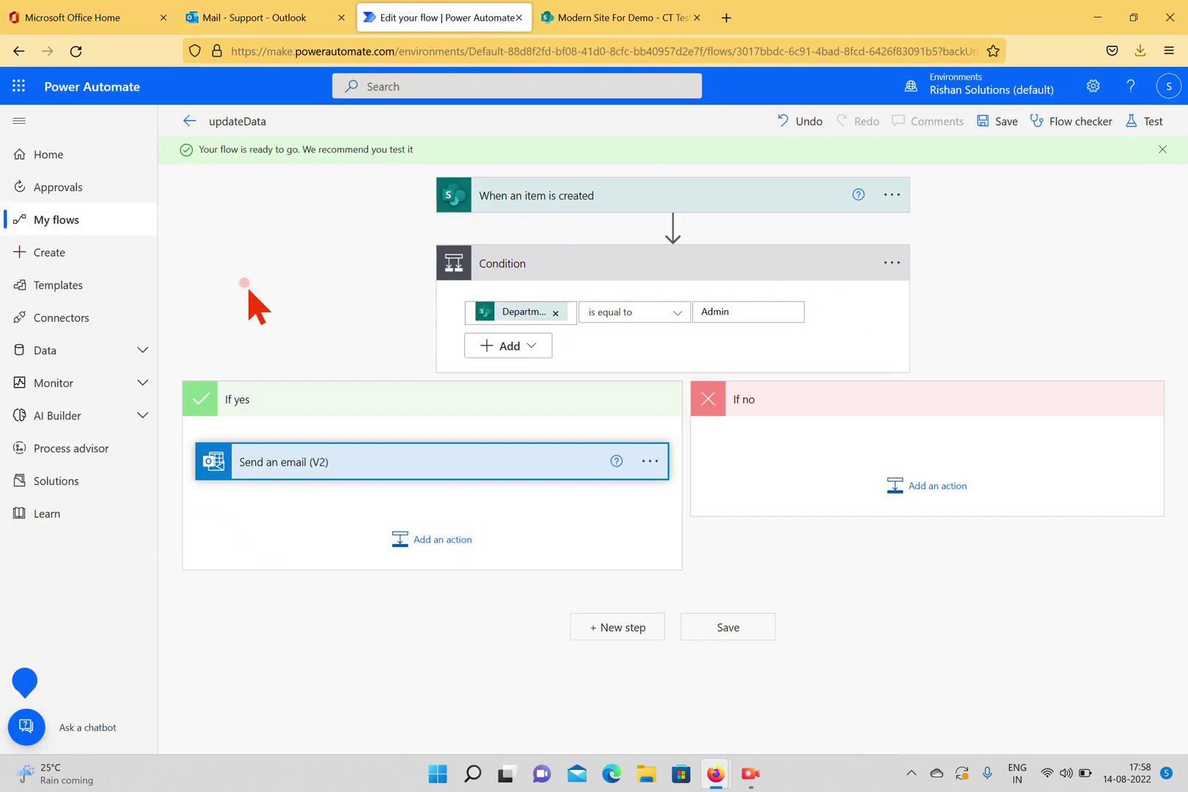
Open updateData's details from My flows and refresh its run history several times.
click(62, 220)
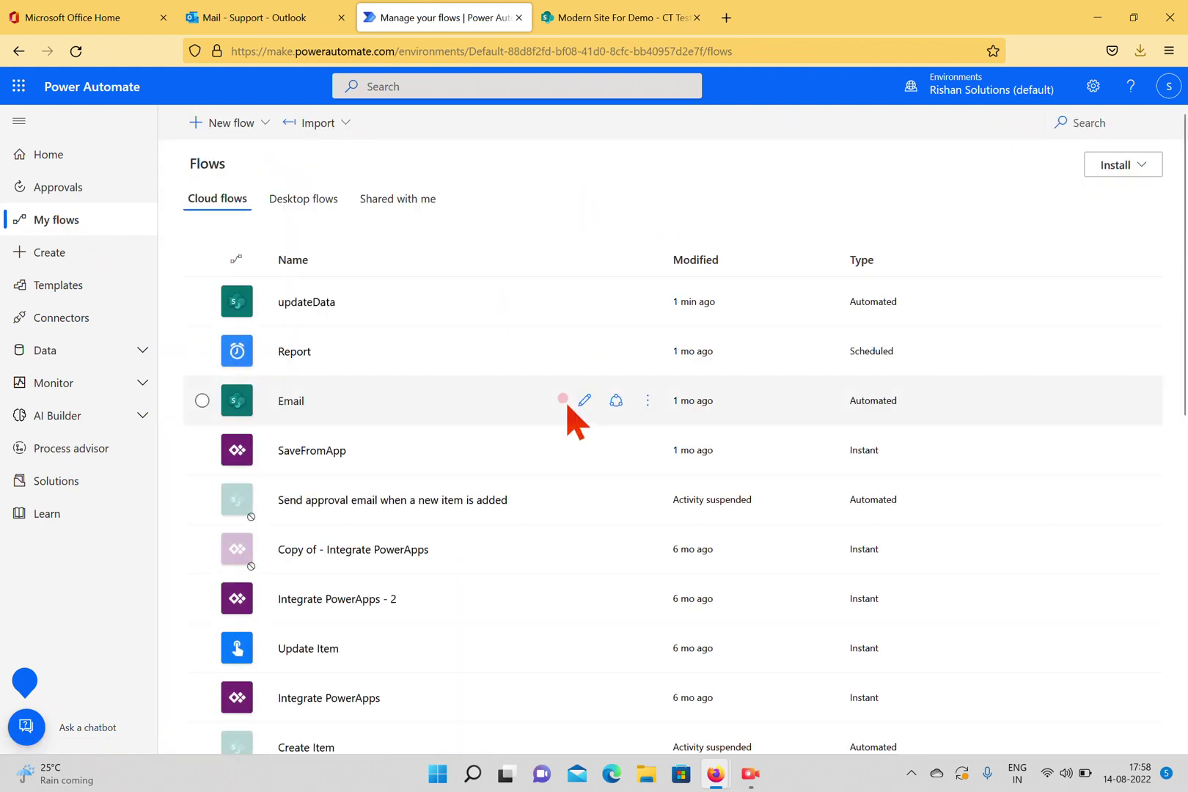
click(302, 302)
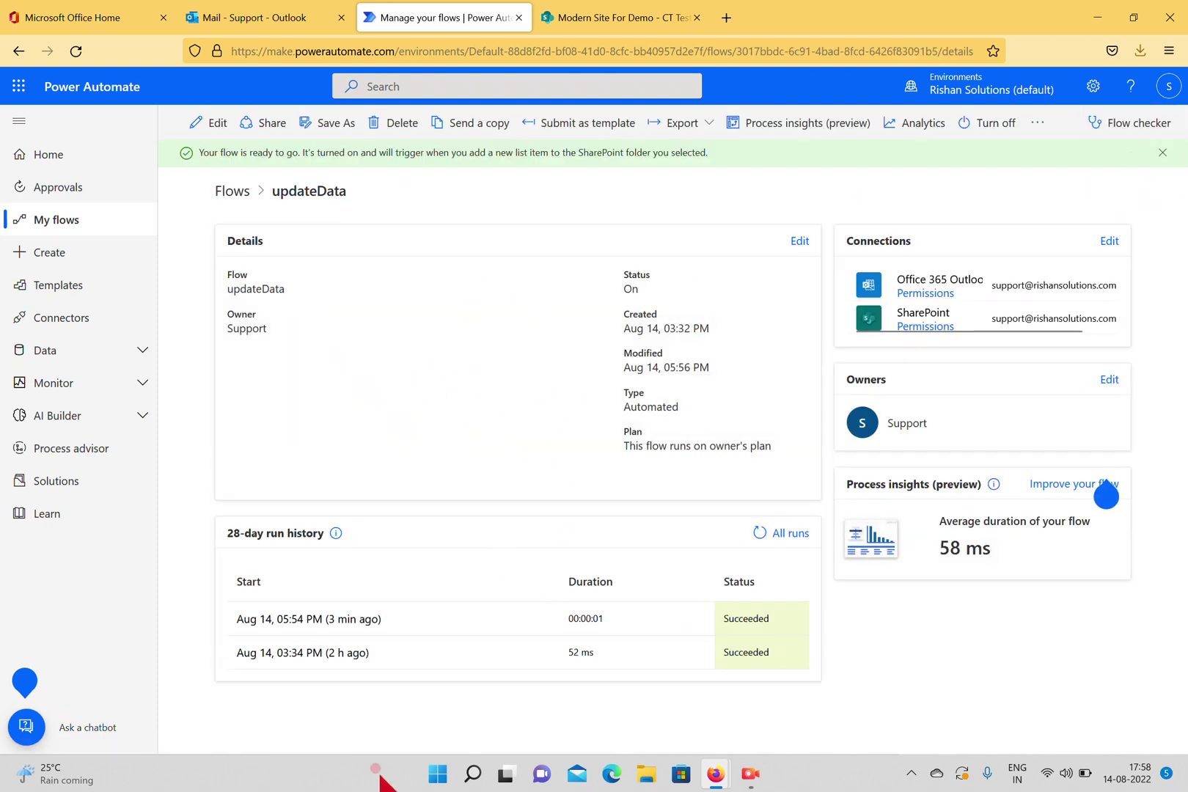
click(760, 533)
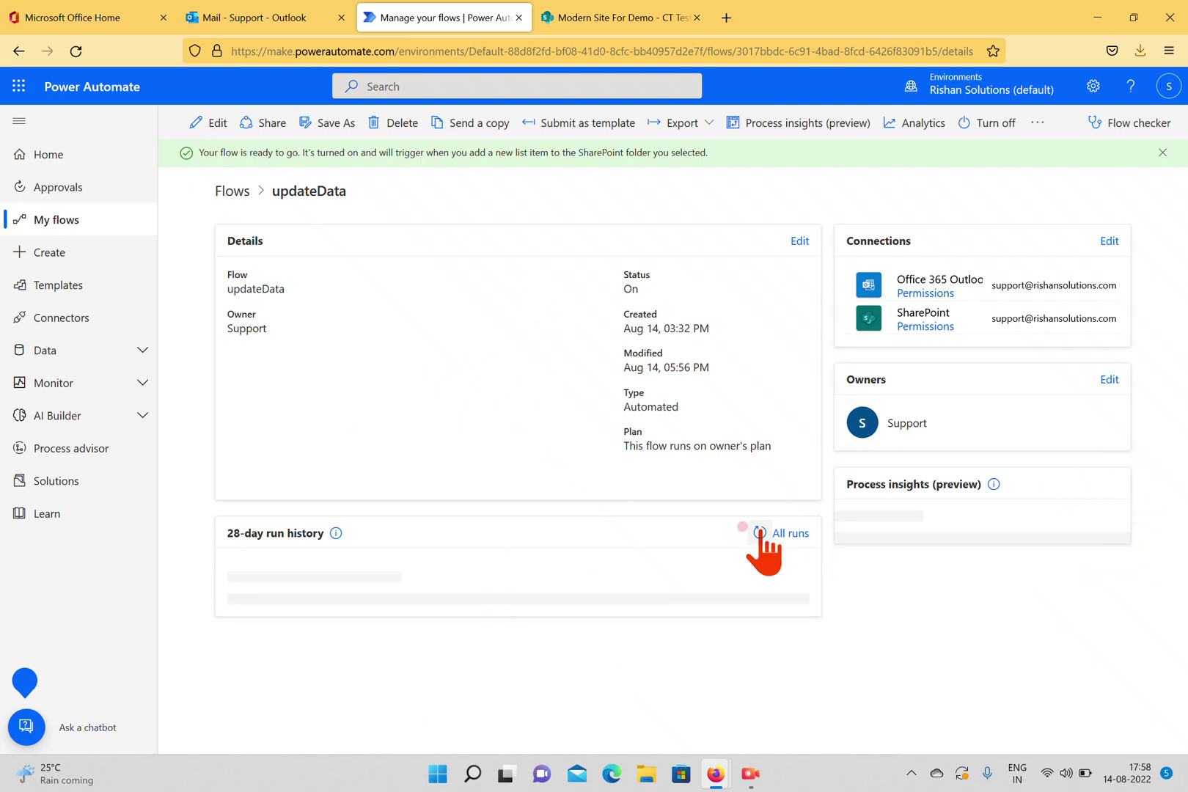
click(759, 534)
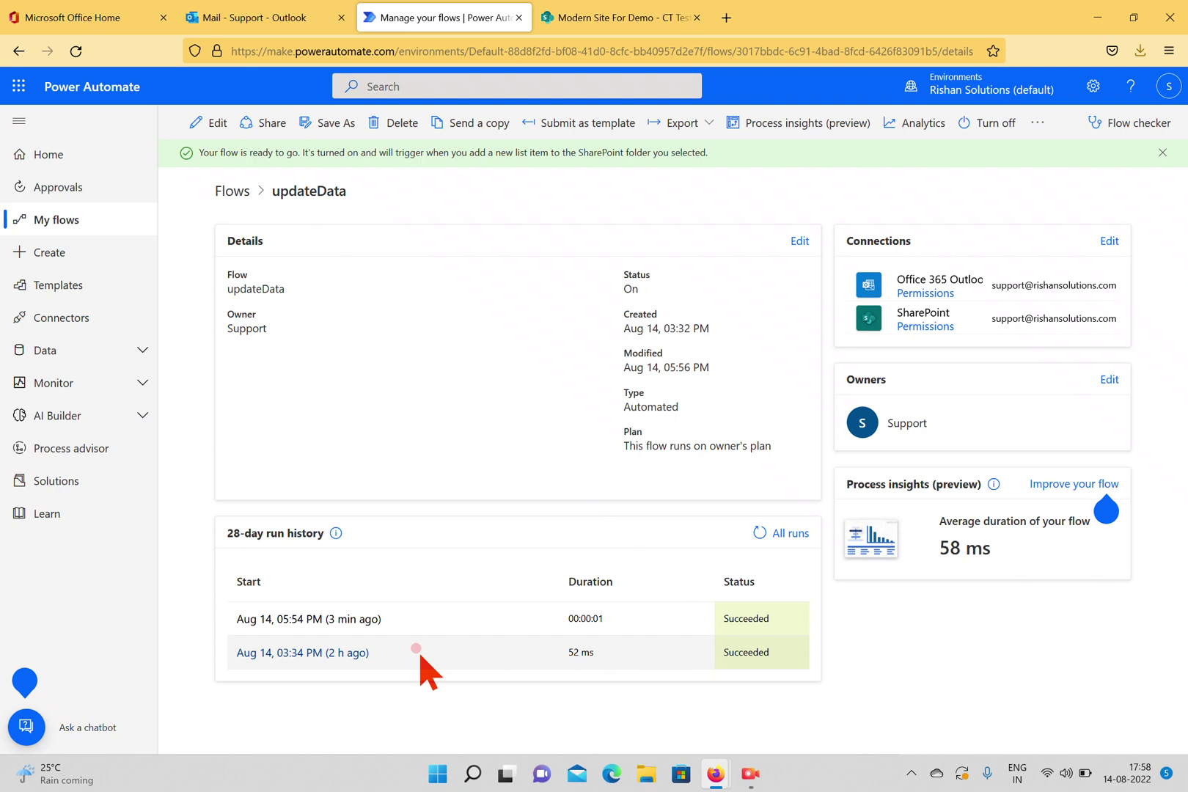
click(755, 533)
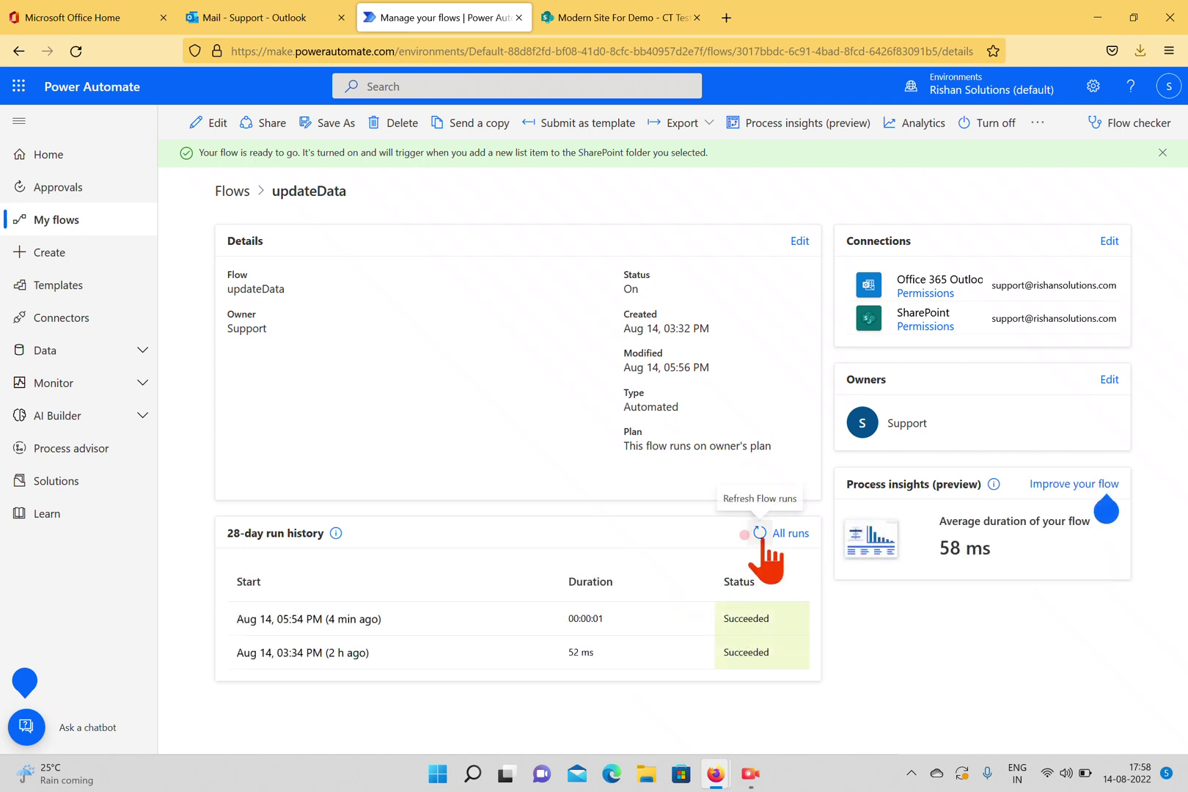
click(762, 534)
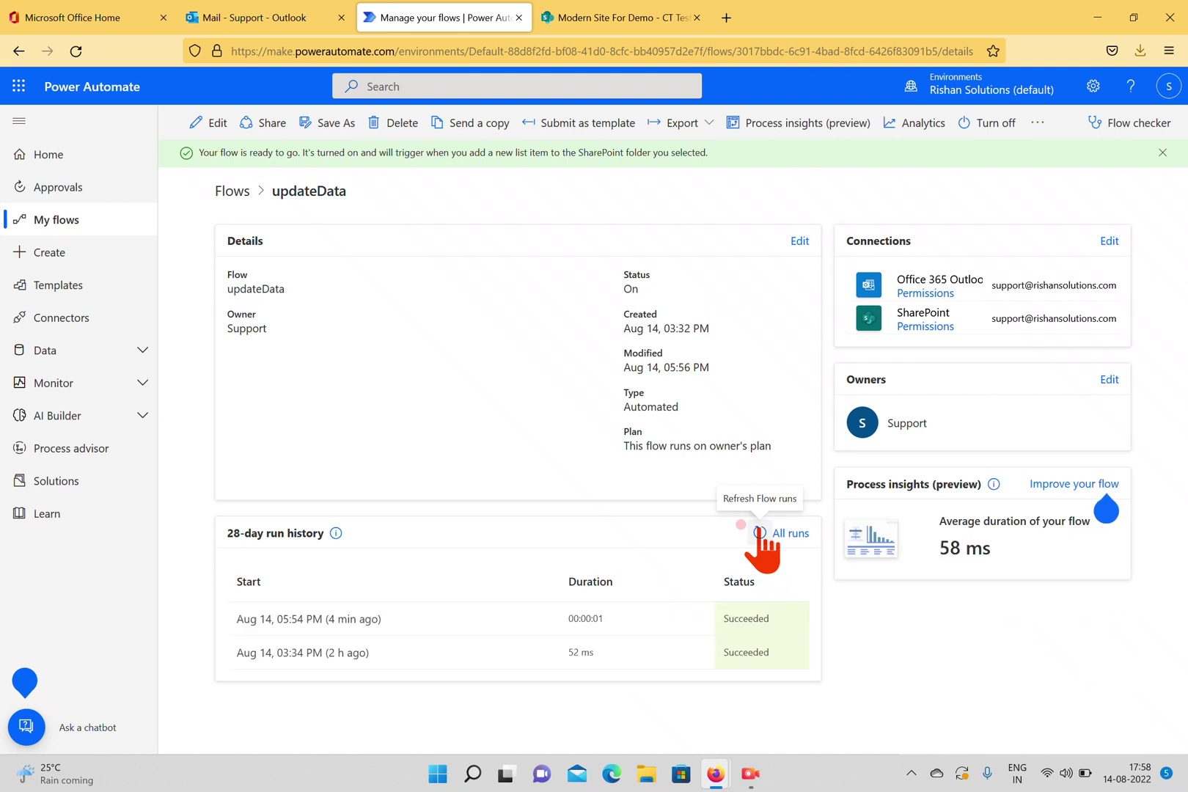
click(760, 534)
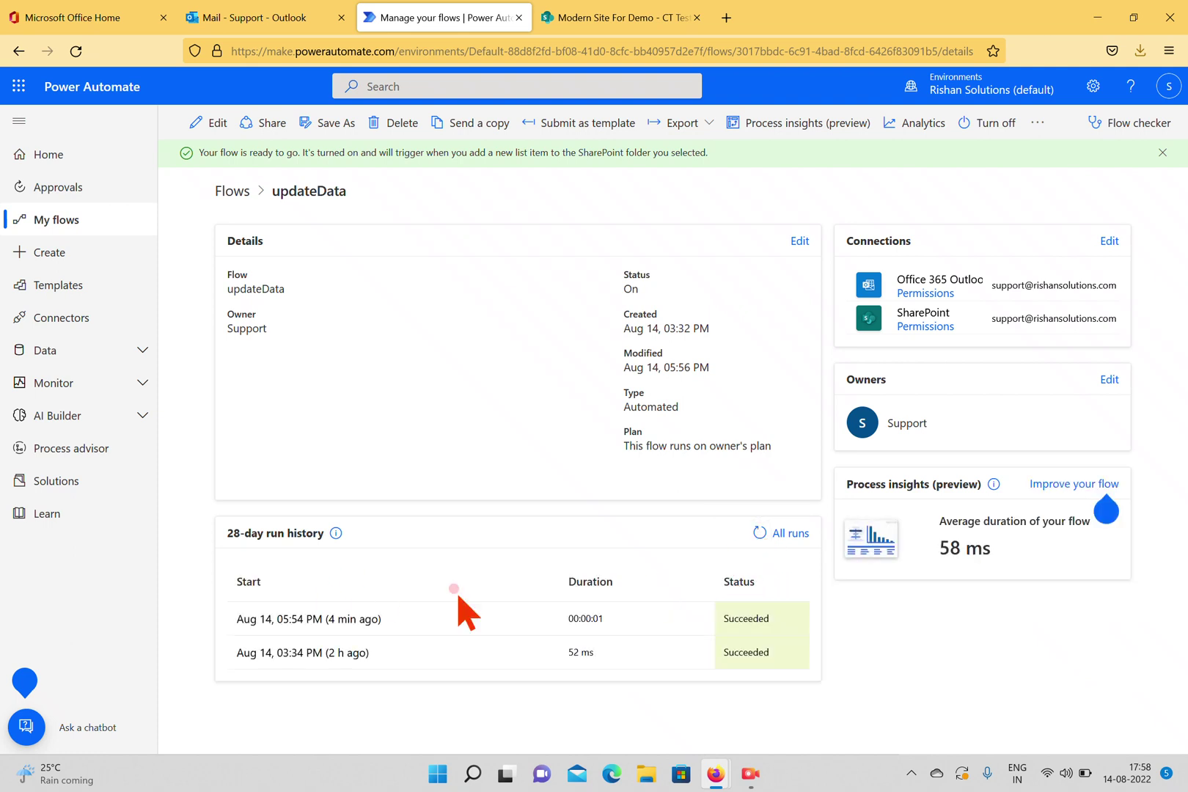
click(638, 21)
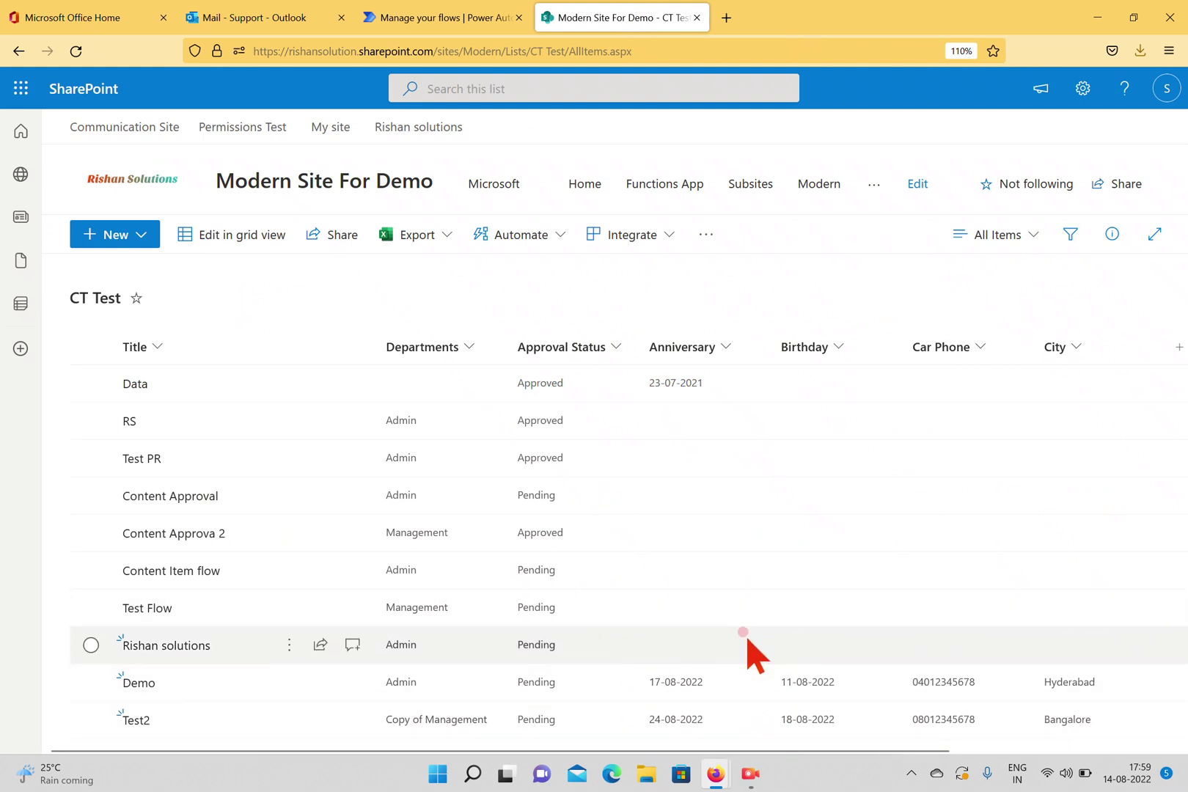
Reload the CT Test list, then refresh updateData's run history and open the 05:59 PM run.
click(71, 52)
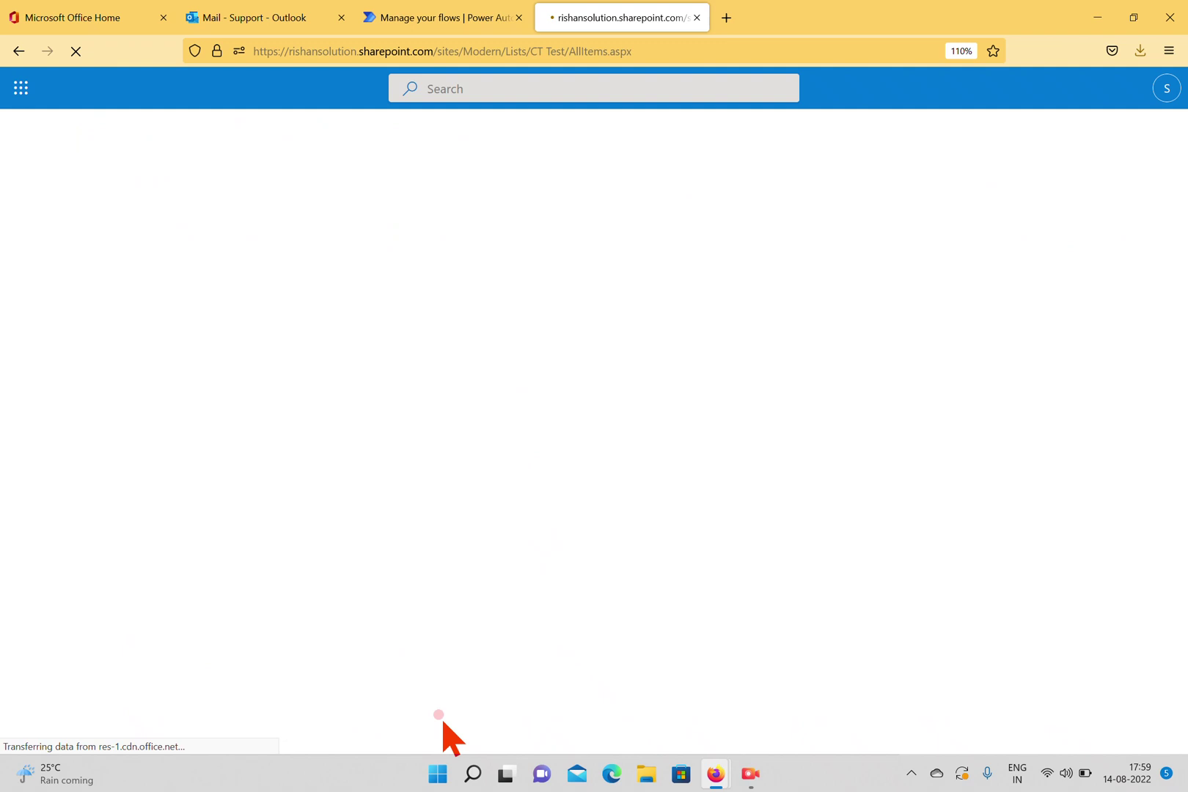
click(513, 19)
click(758, 534)
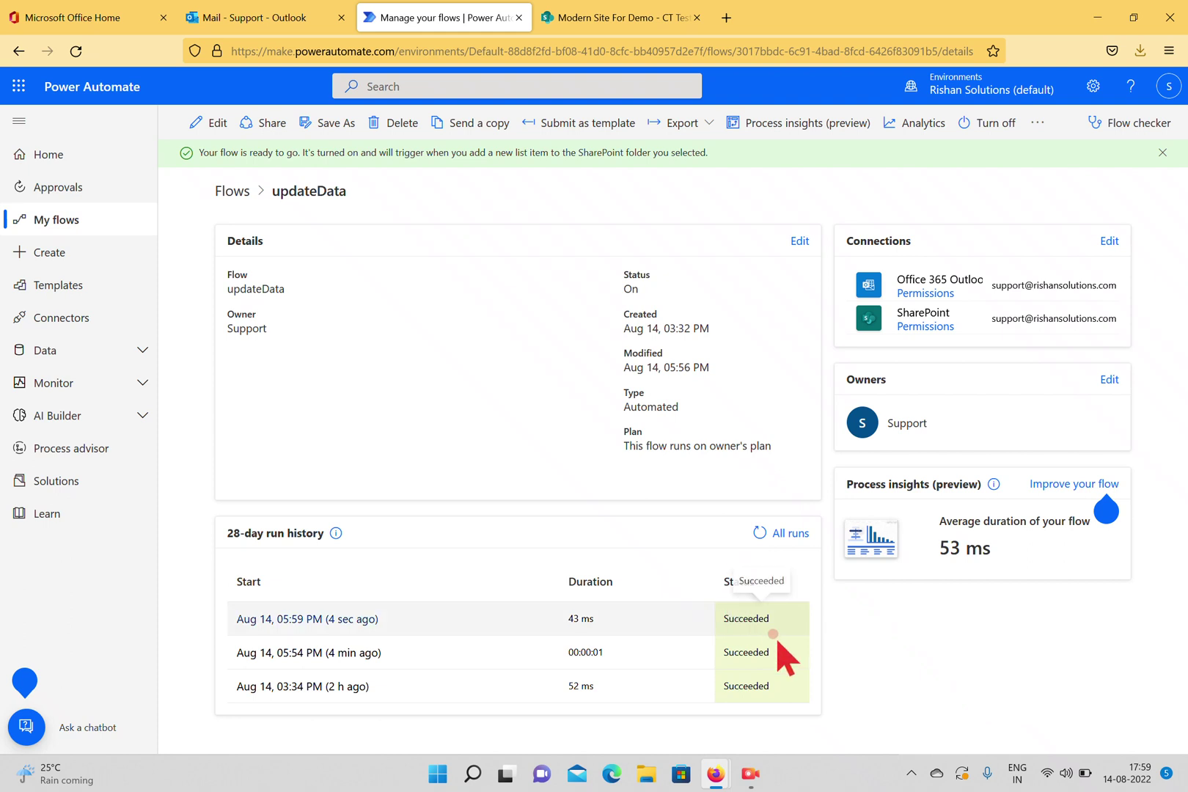
click(320, 621)
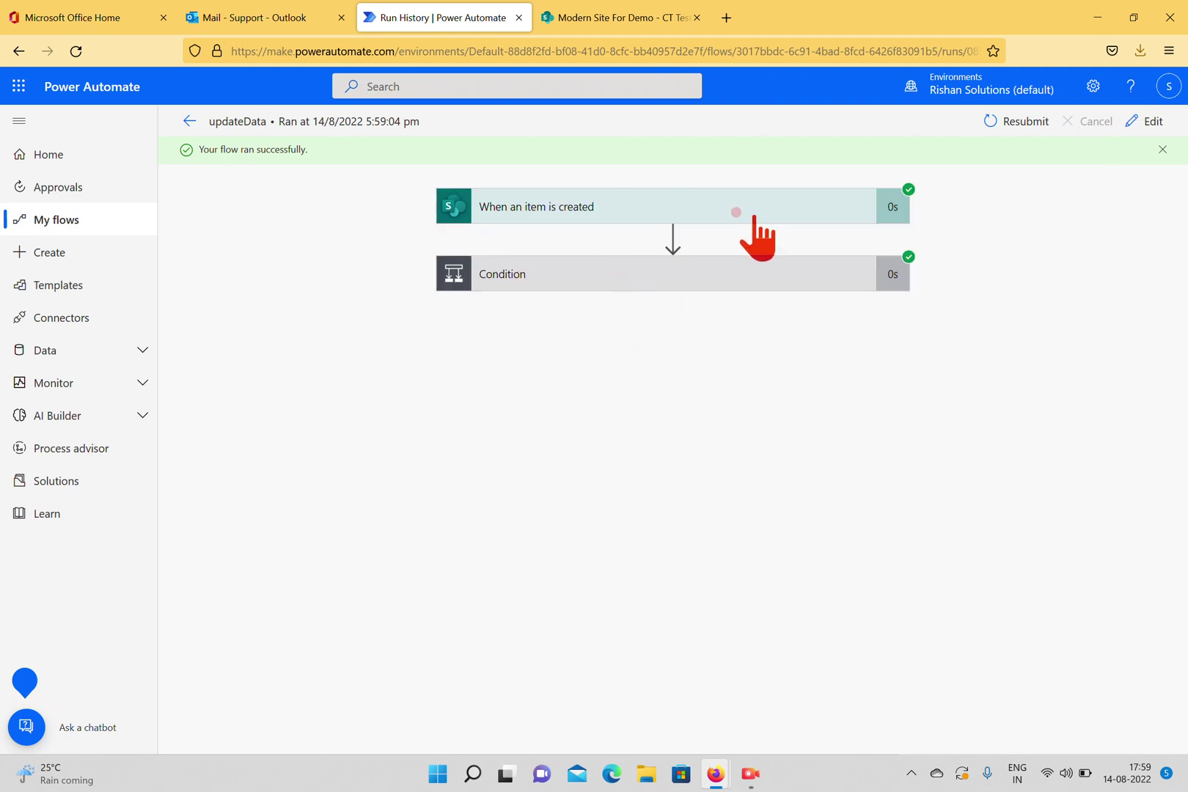
Expand the Condition step and highlight its false expression result.
click(754, 216)
click(693, 218)
click(627, 271)
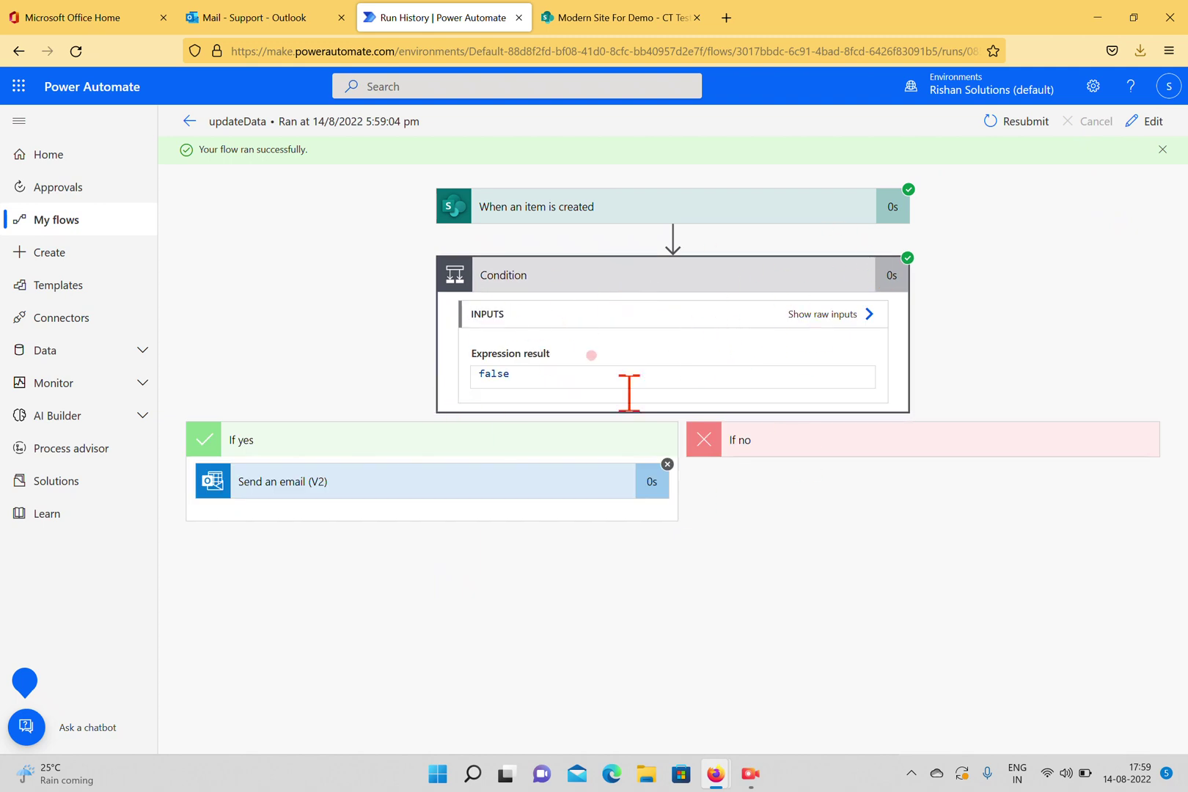
drag(524, 372, 430, 371)
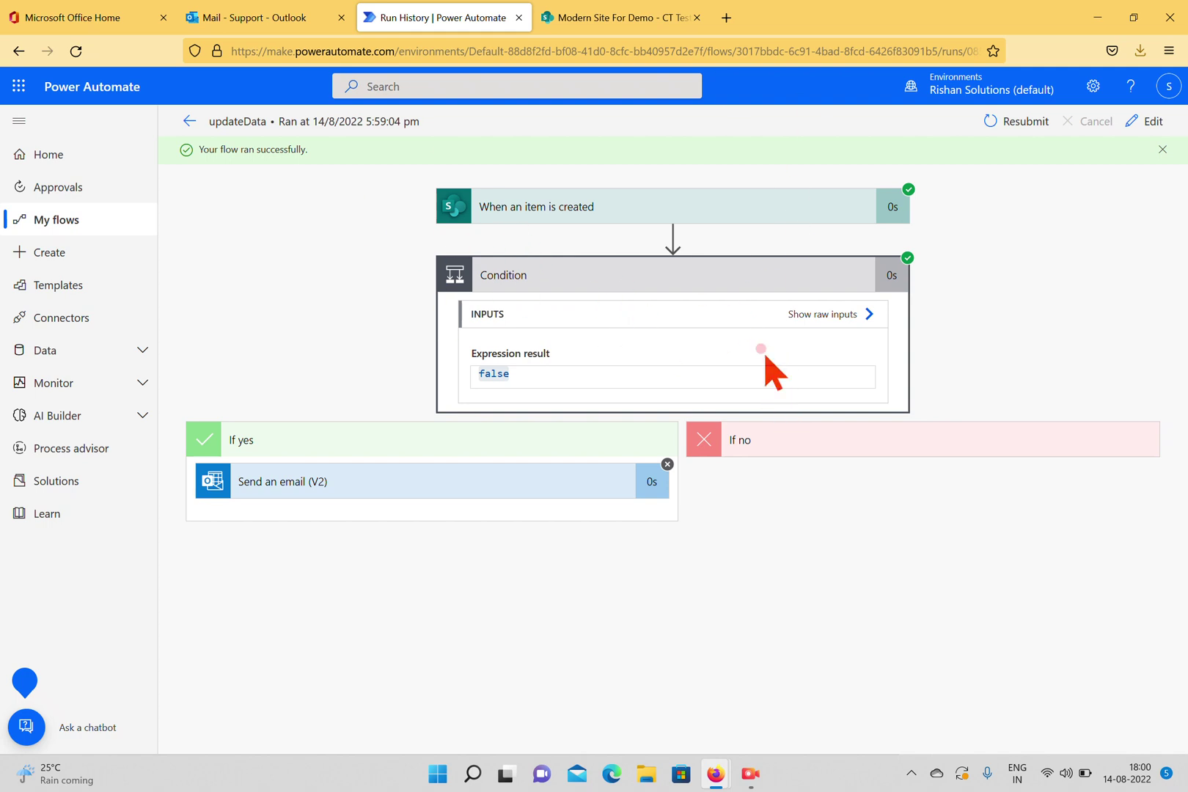
Expand the skipped Send an email (V2) step to read ActionBranchingConditionNotSatisfied.
click(374, 484)
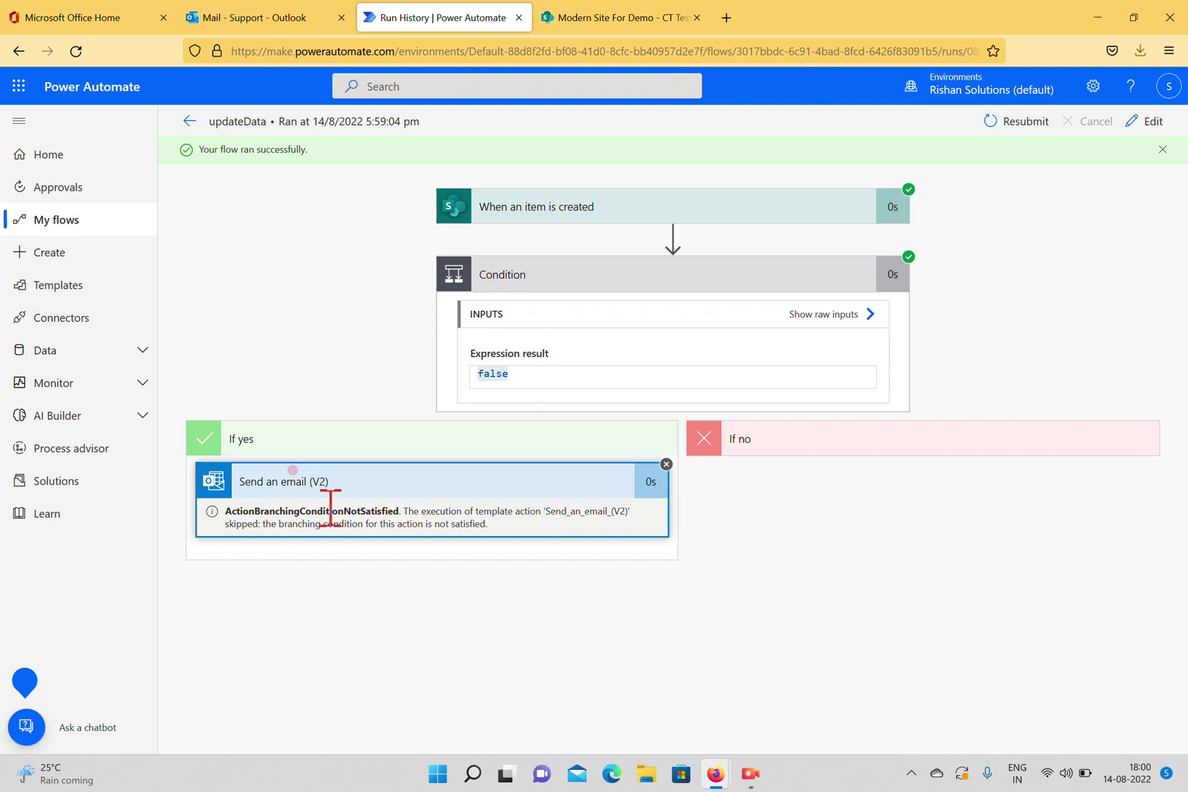
click(605, 19)
Start a new CT Test item: Title Test3, City Delhi, a car phone, Data Info String.
click(122, 232)
click(126, 286)
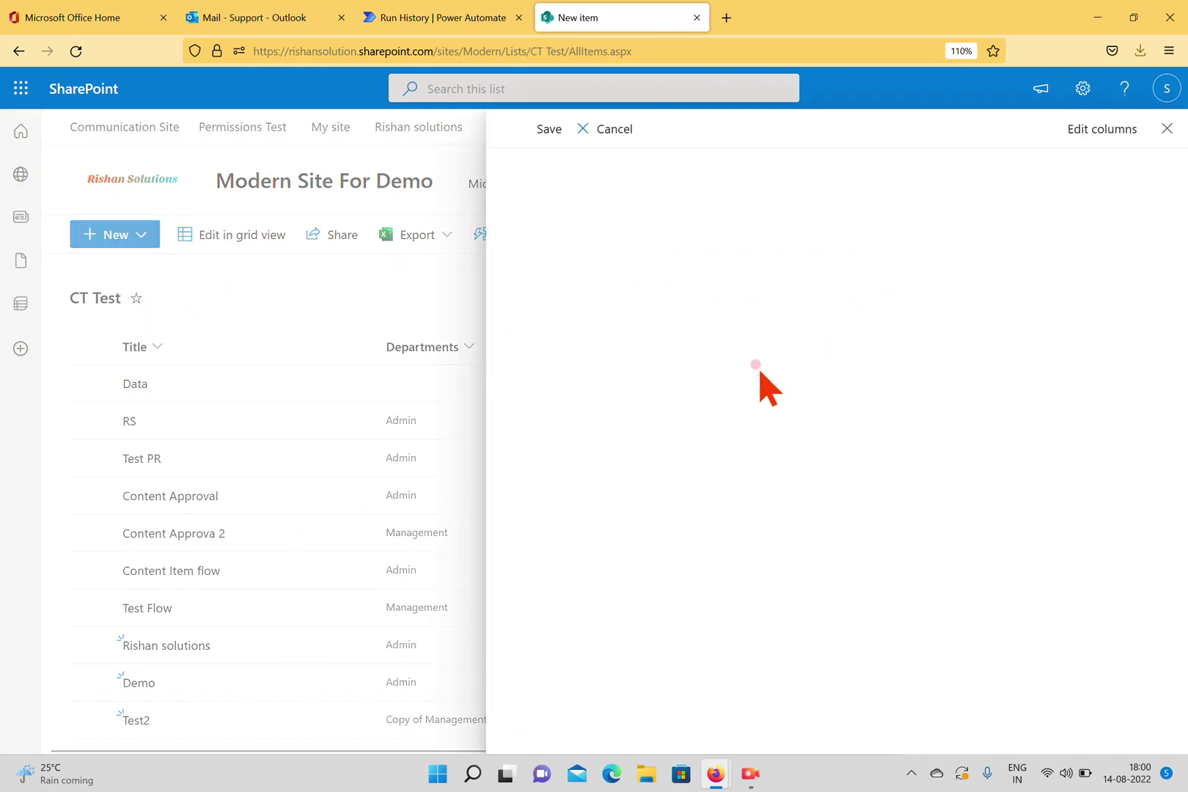
text(Test3)
click(600, 320)
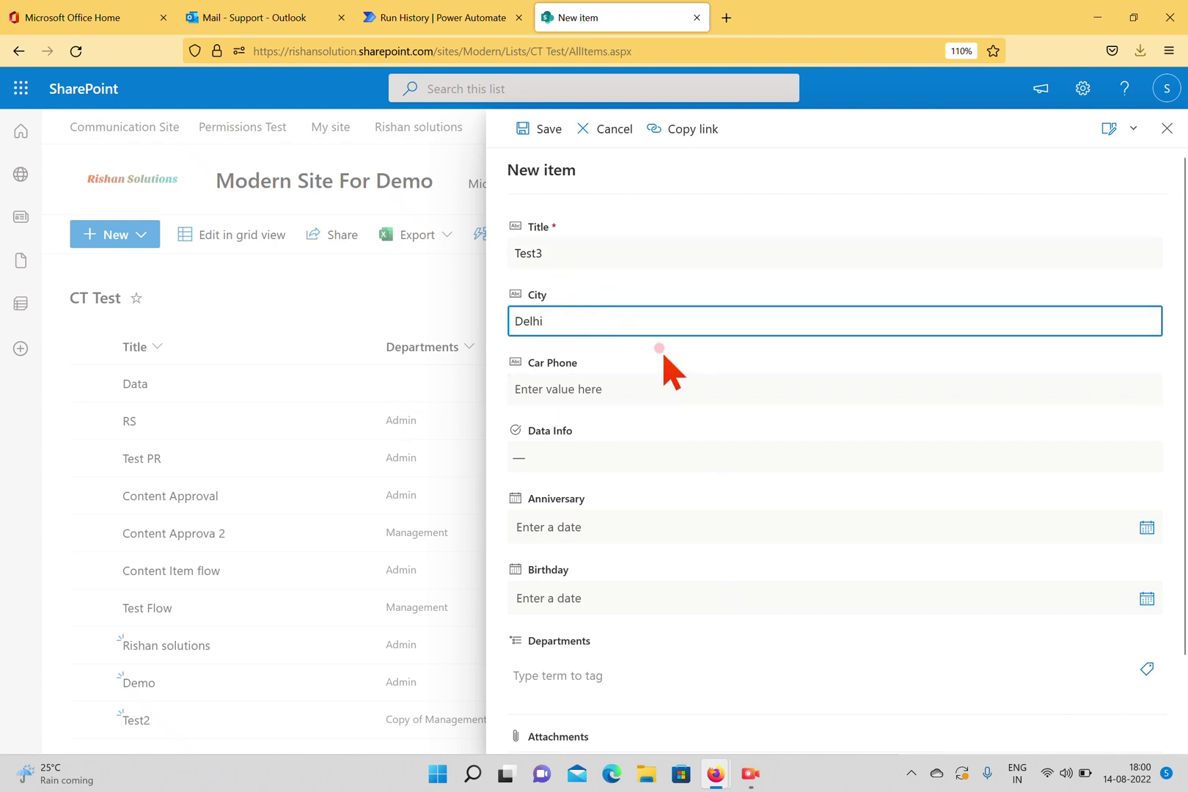
click(626, 378)
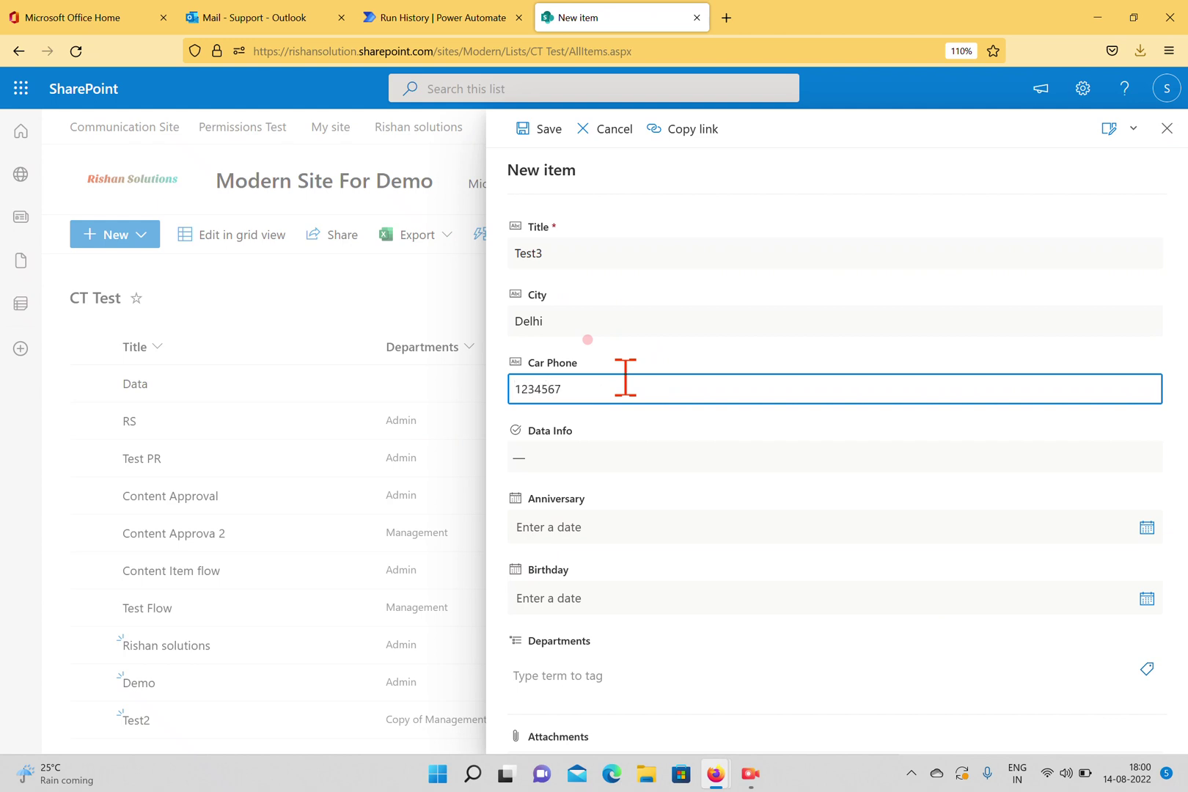
click(546, 455)
click(580, 598)
Tag Departments as Admin, save the Test3 item, and return to the flow run page.
scroll(748, 364, down, 2)
click(671, 427)
click(616, 576)
click(1147, 570)
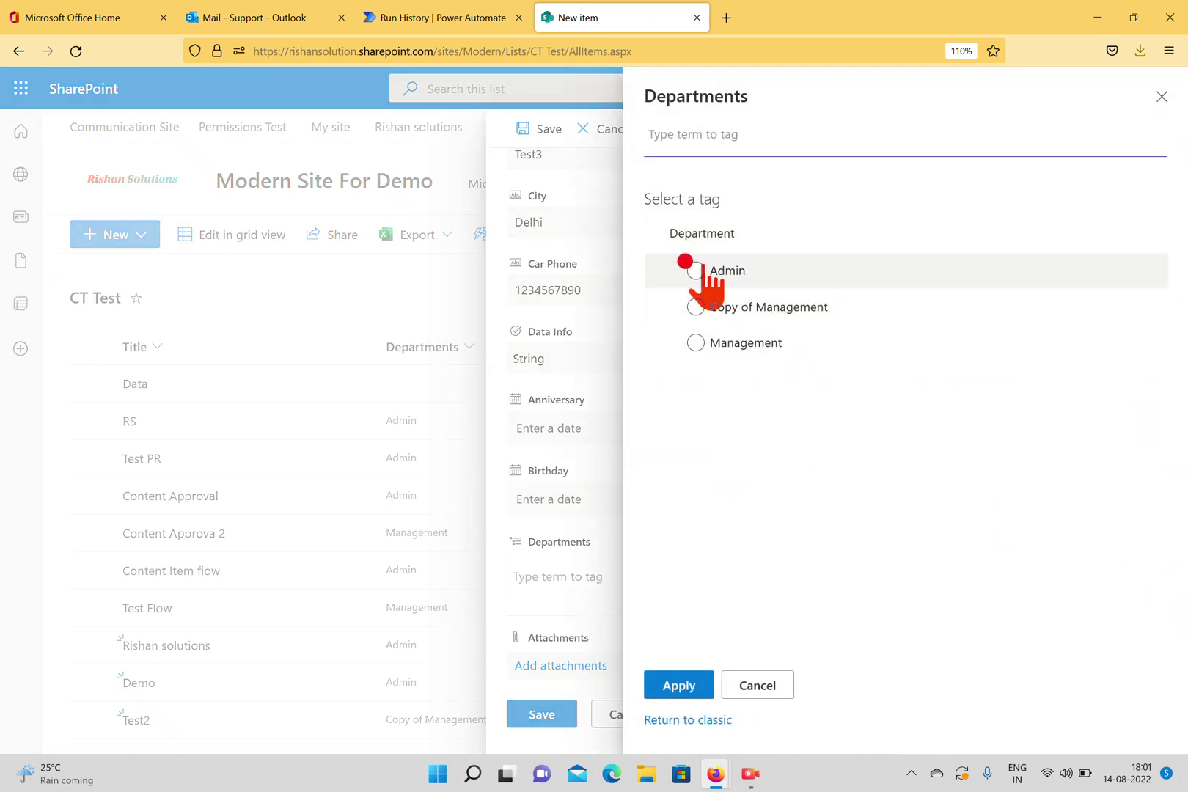
click(712, 273)
click(666, 690)
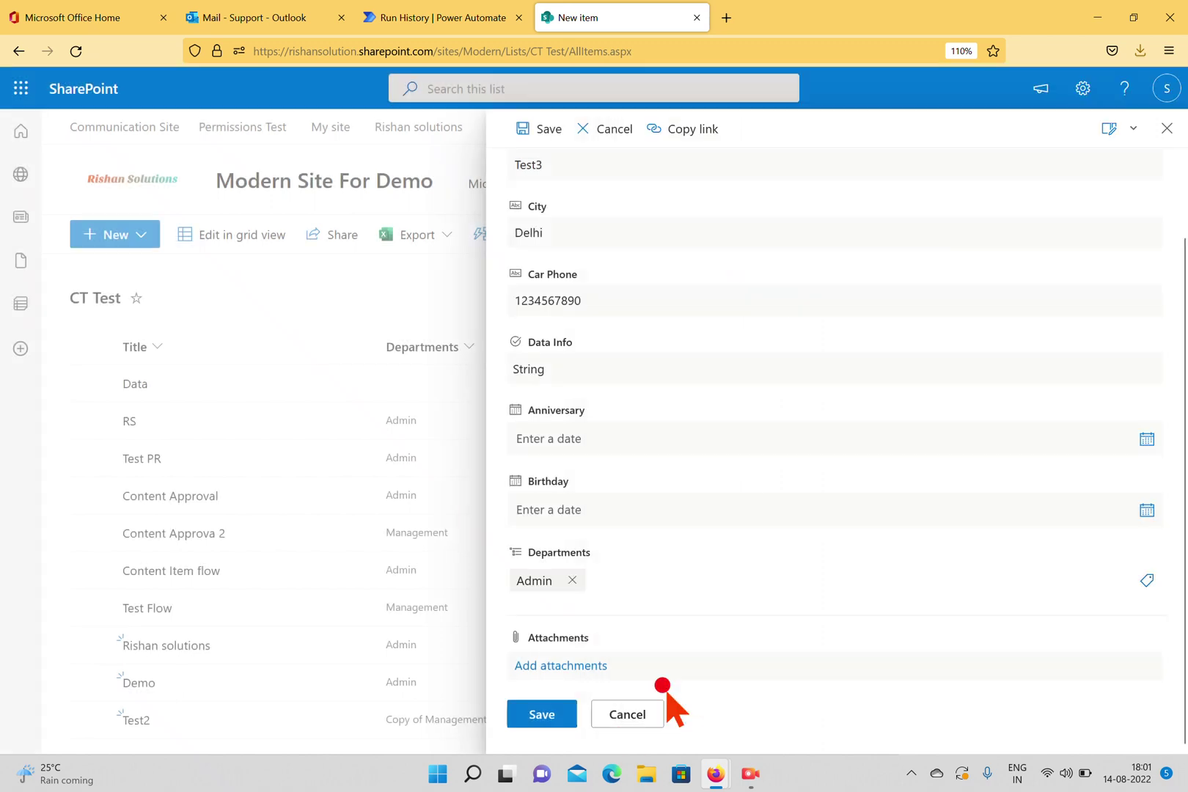
scroll(620, 429, up, 1)
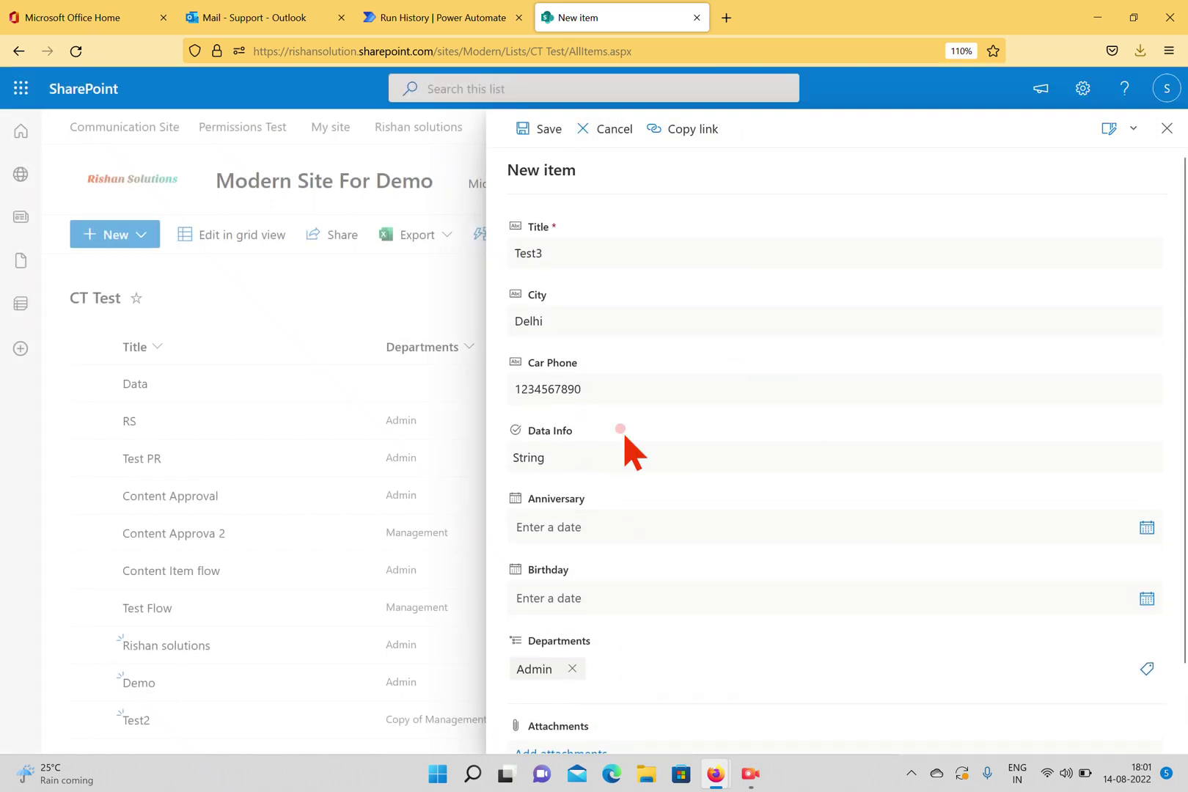
scroll(629, 444, down, 1)
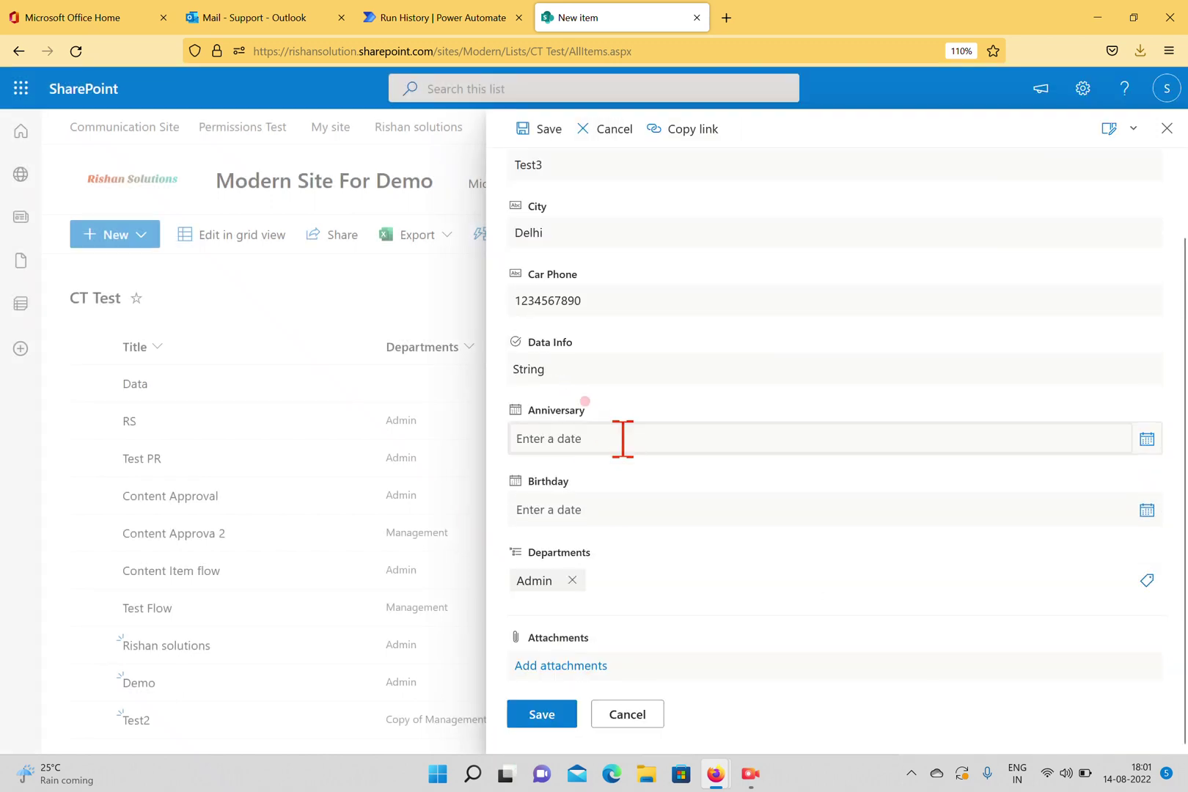
click(525, 716)
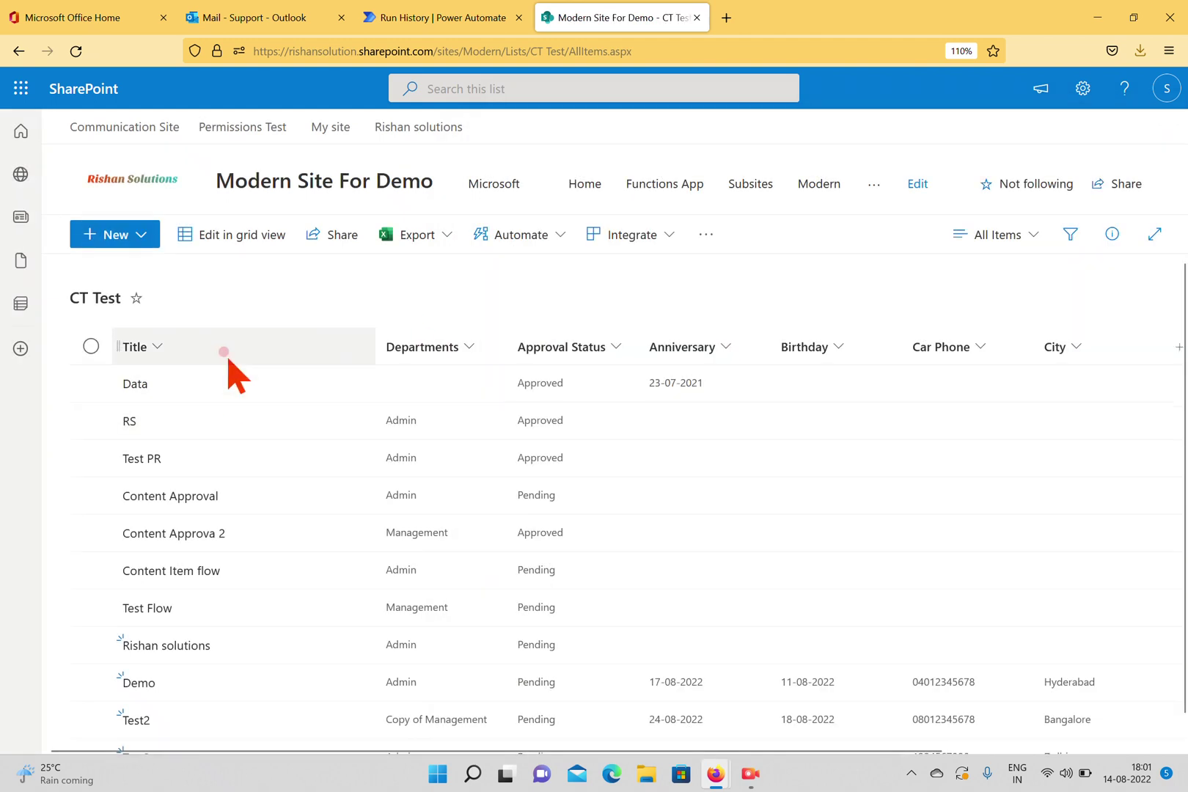
scroll(331, 503, down, 1)
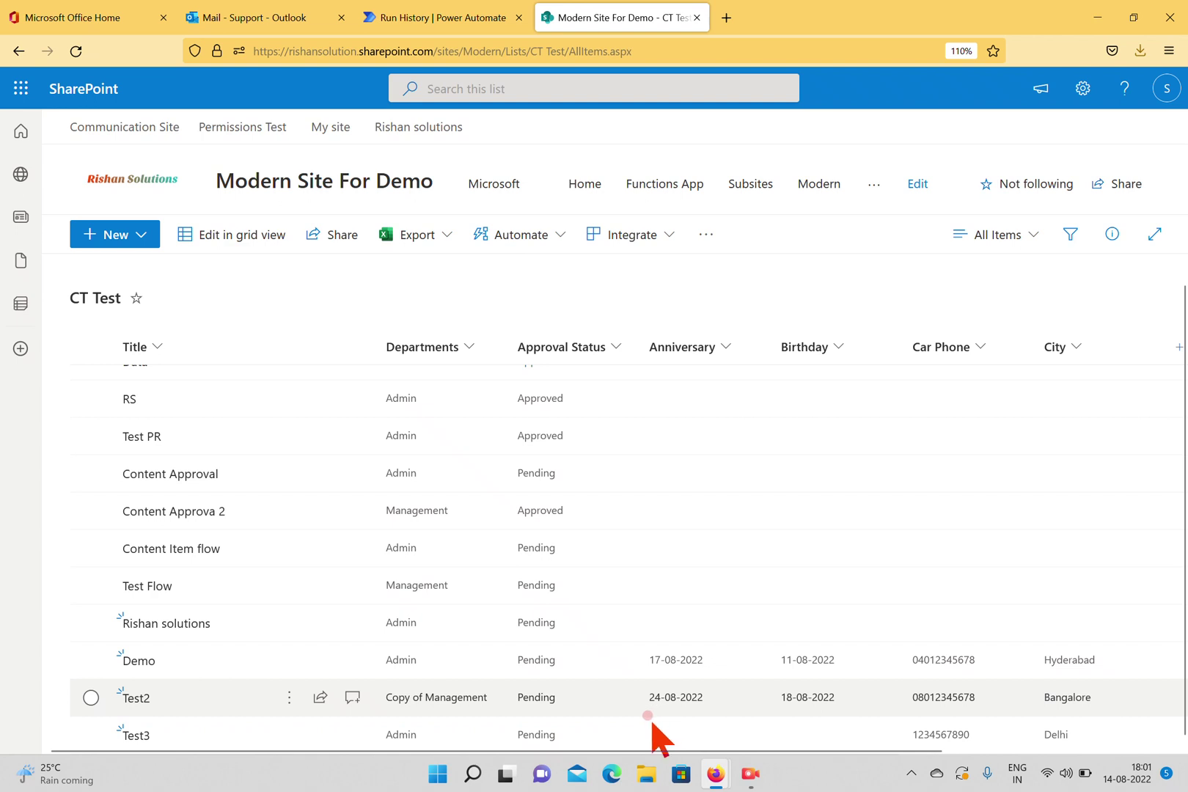
click(408, 20)
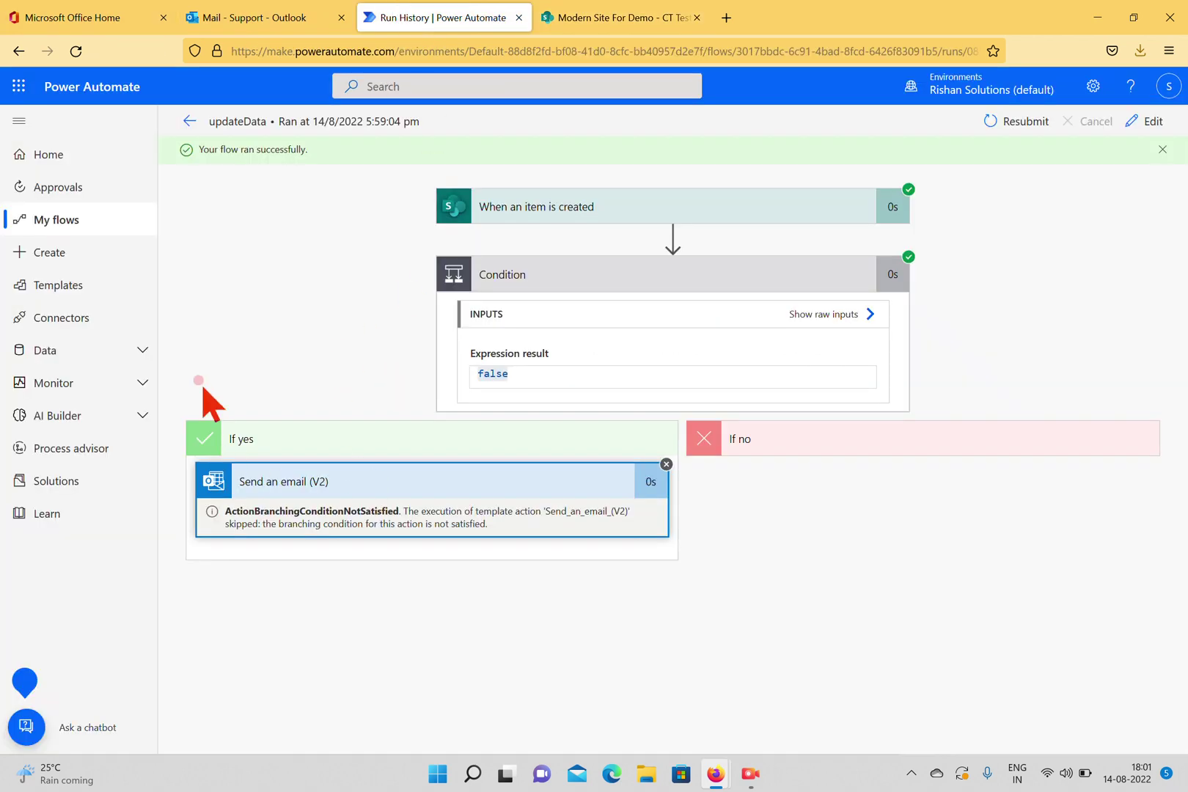
Reopen updateData from My flows, refresh its run history, and open the 06:01 PM run.
click(30, 221)
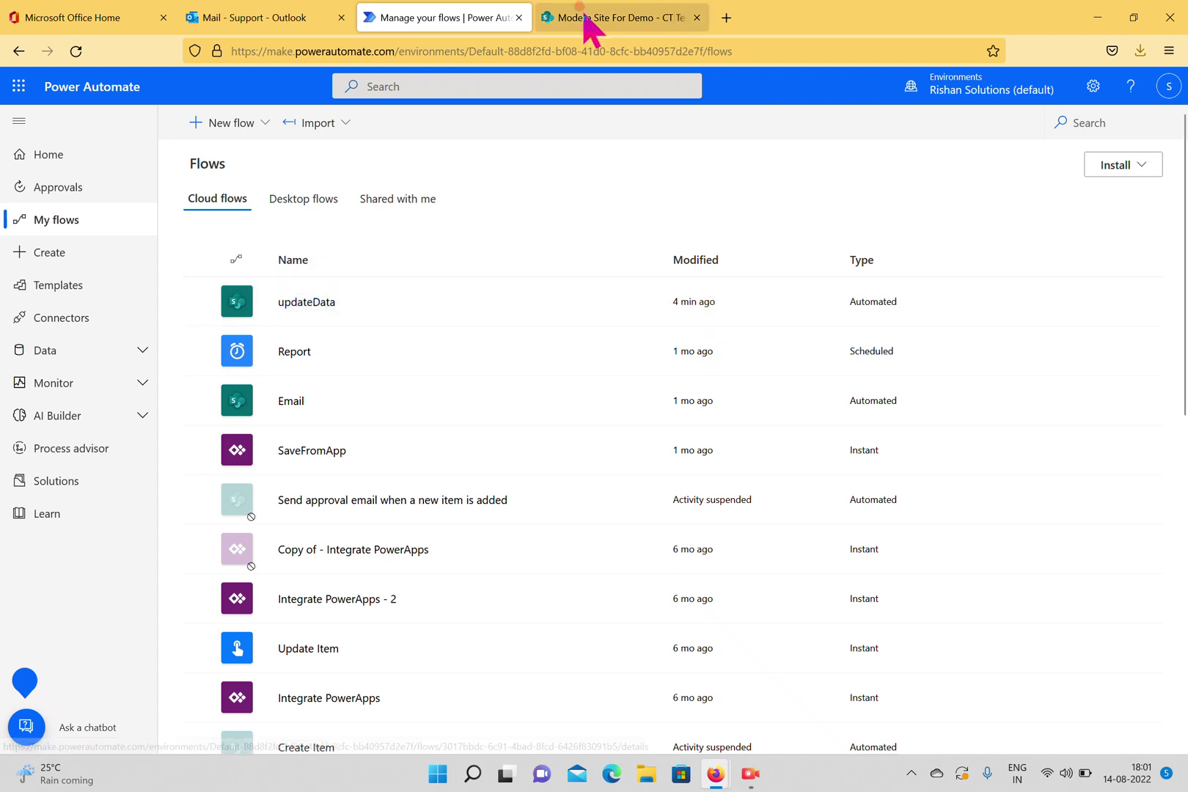
click(287, 304)
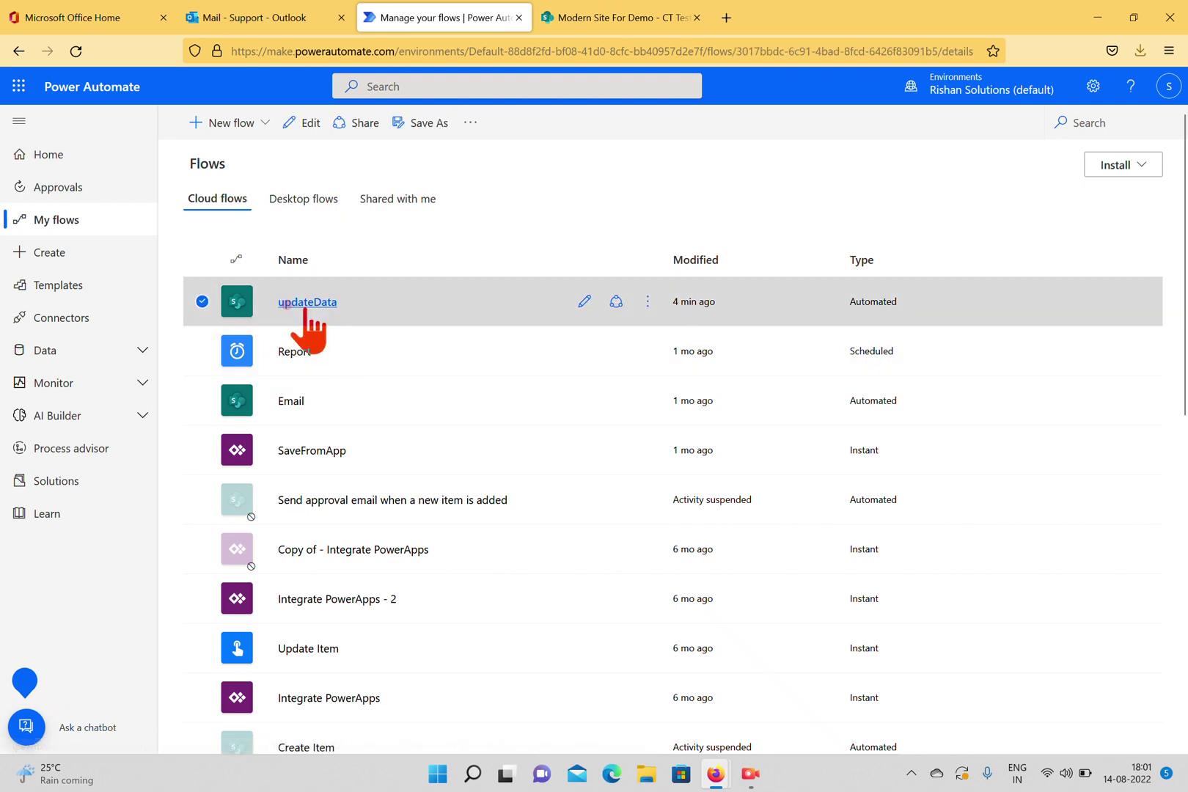
click(434, 525)
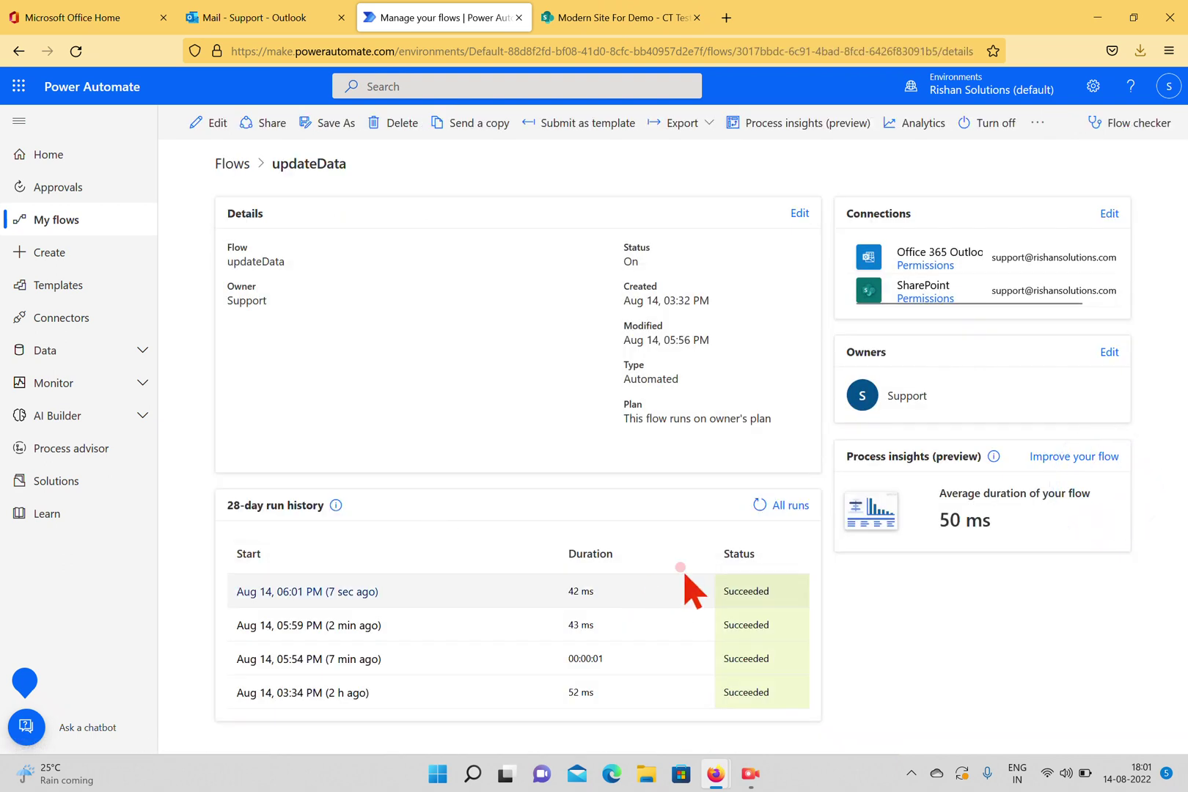
click(759, 505)
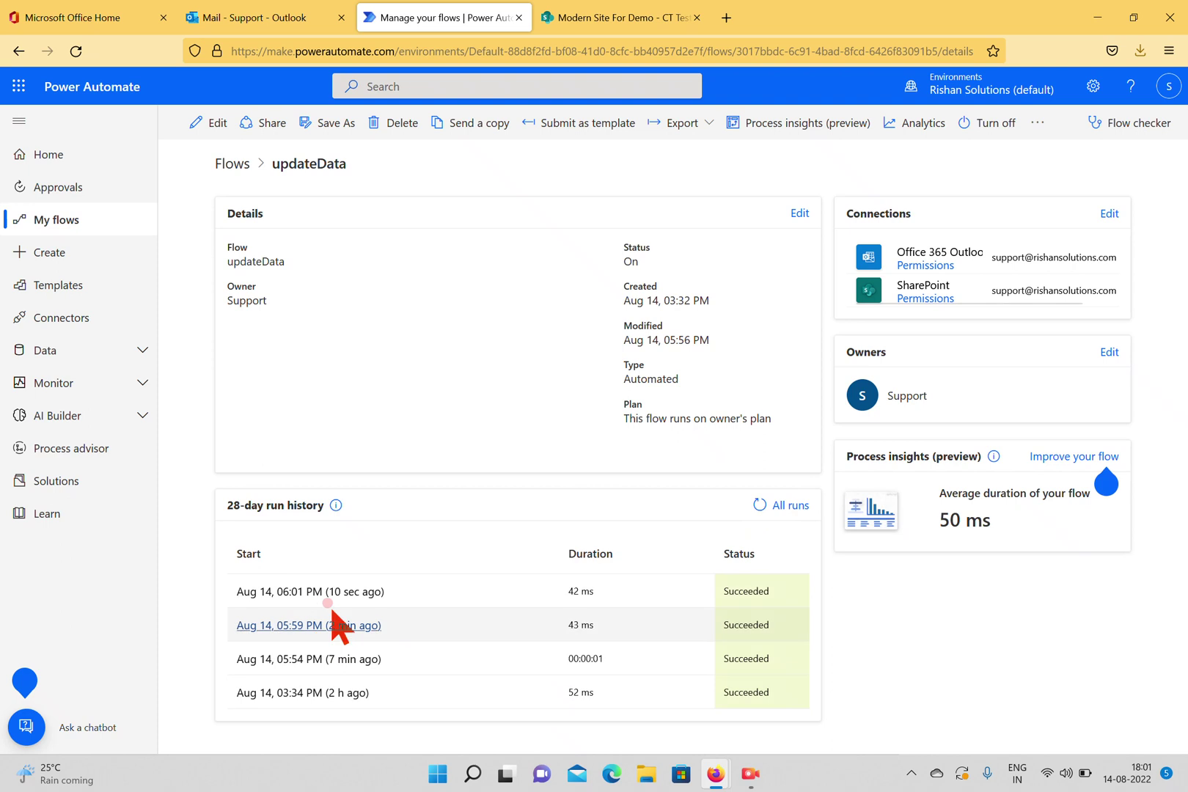
click(326, 17)
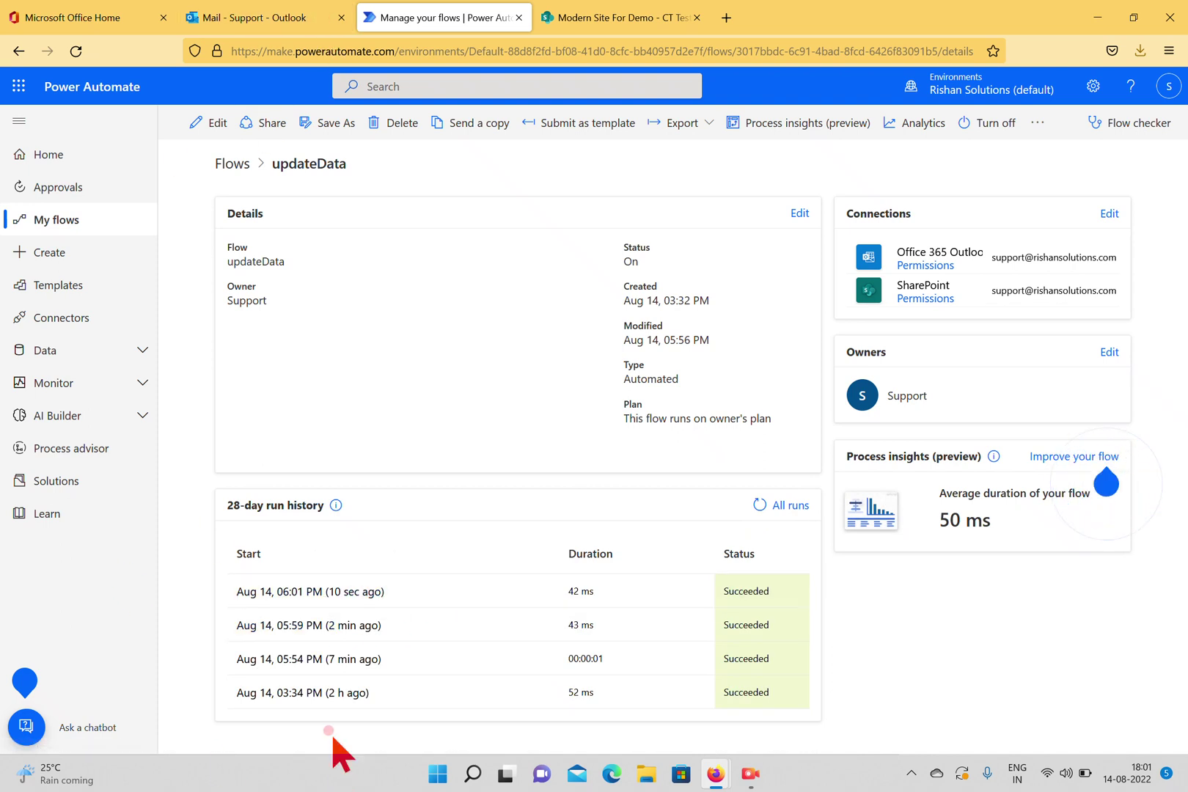
click(319, 591)
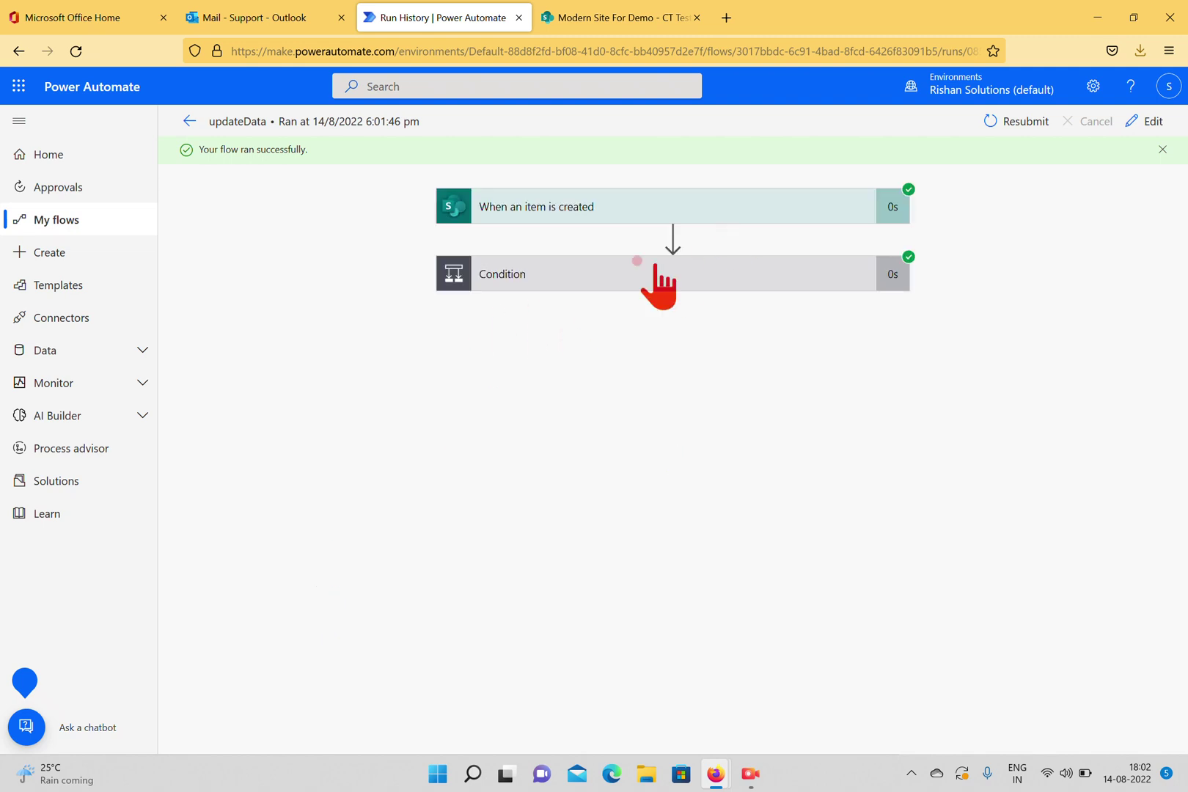
Expand the Condition step and review its raw inputs.
click(625, 269)
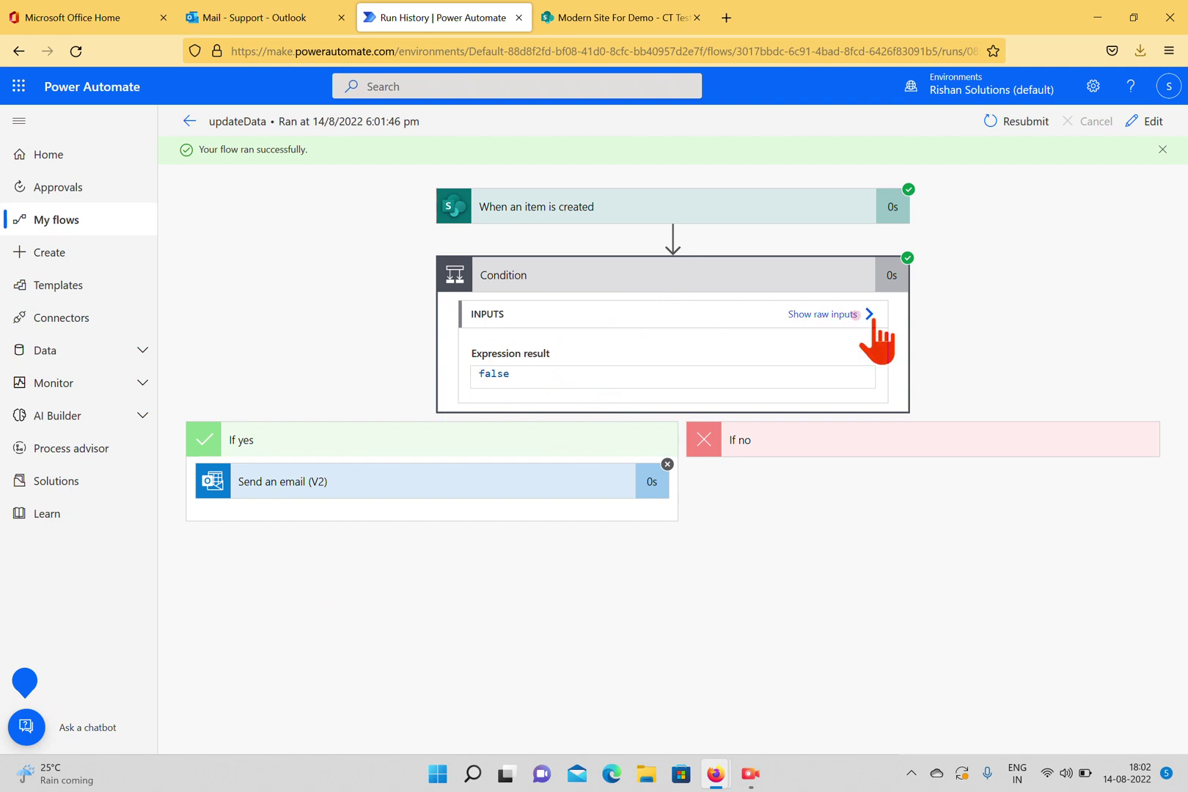
click(814, 313)
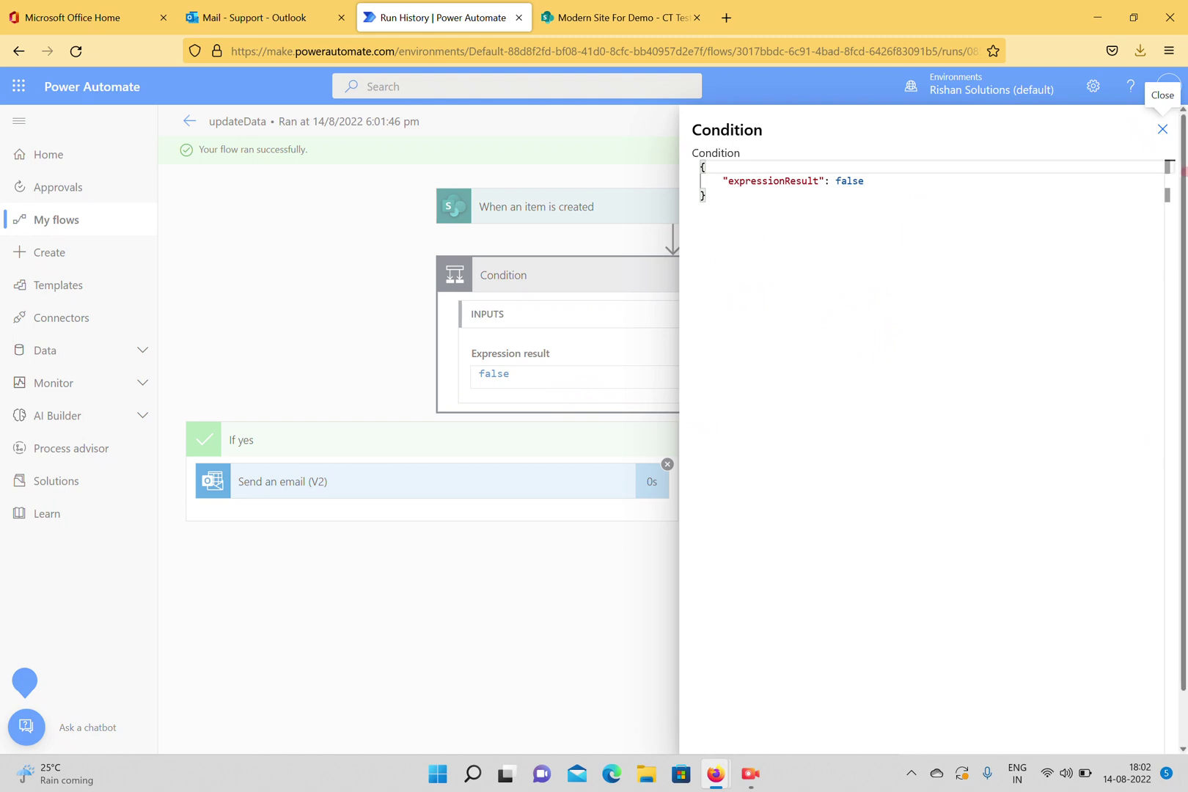
click(1163, 129)
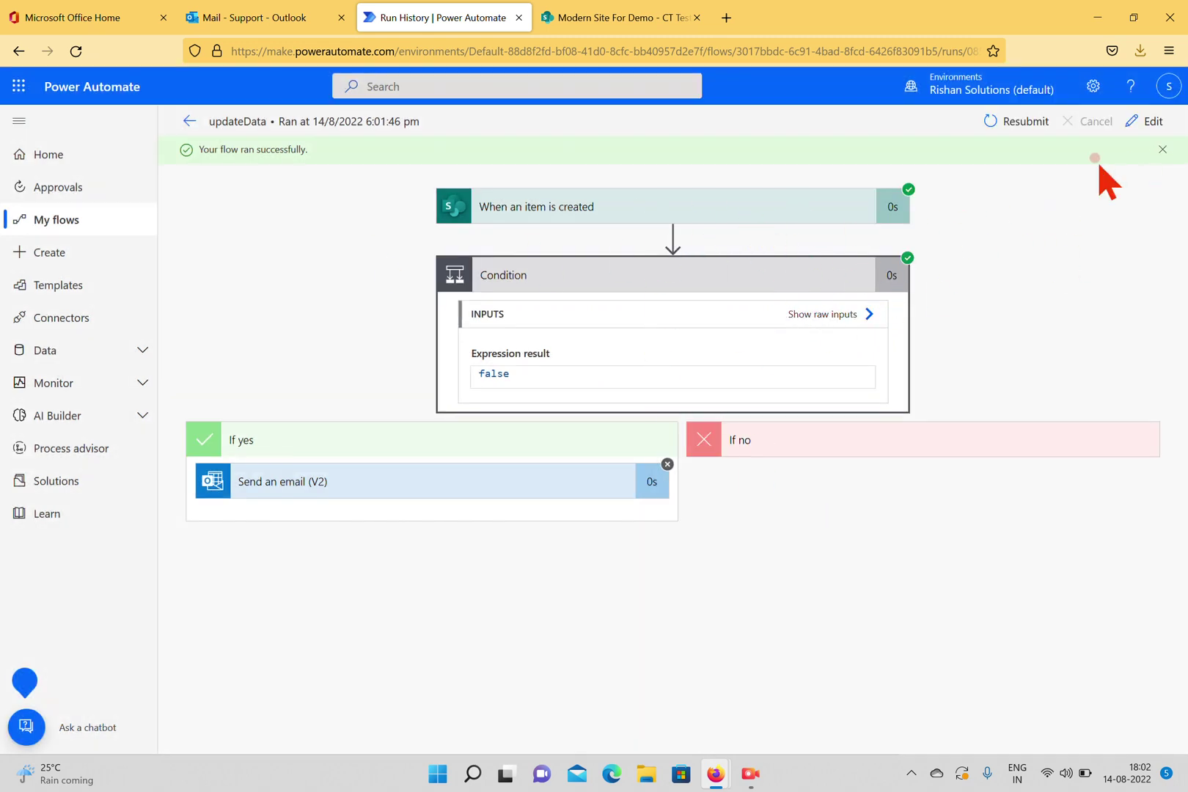
Confirm no email arrived in Outlook, read why Send an email was skipped, and edit the flow.
click(224, 19)
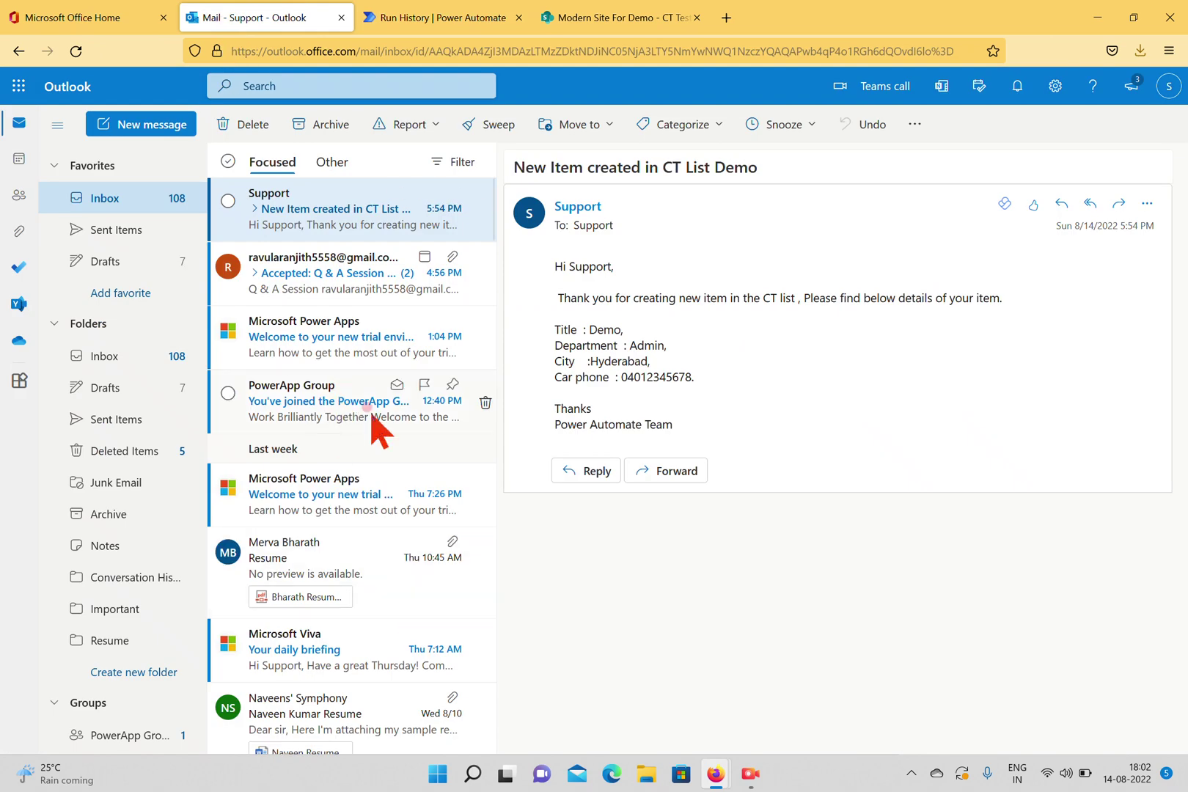
click(655, 21)
click(301, 21)
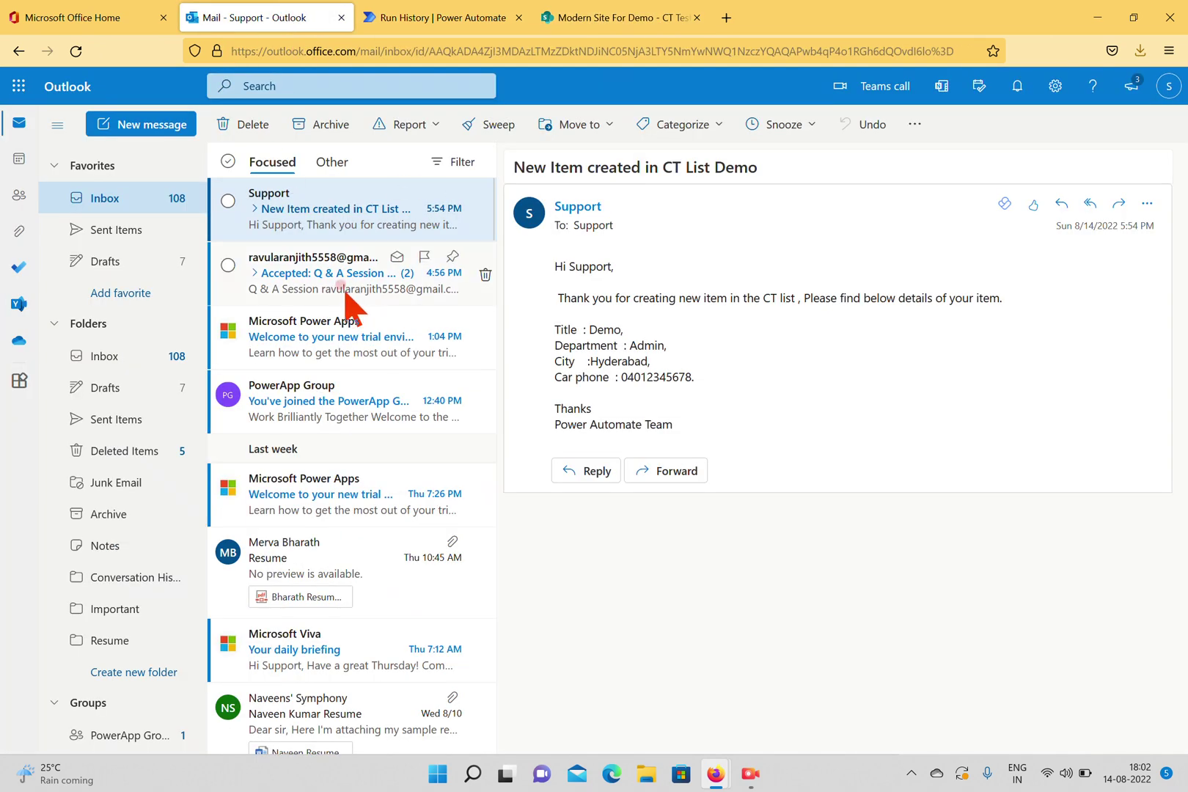
click(453, 18)
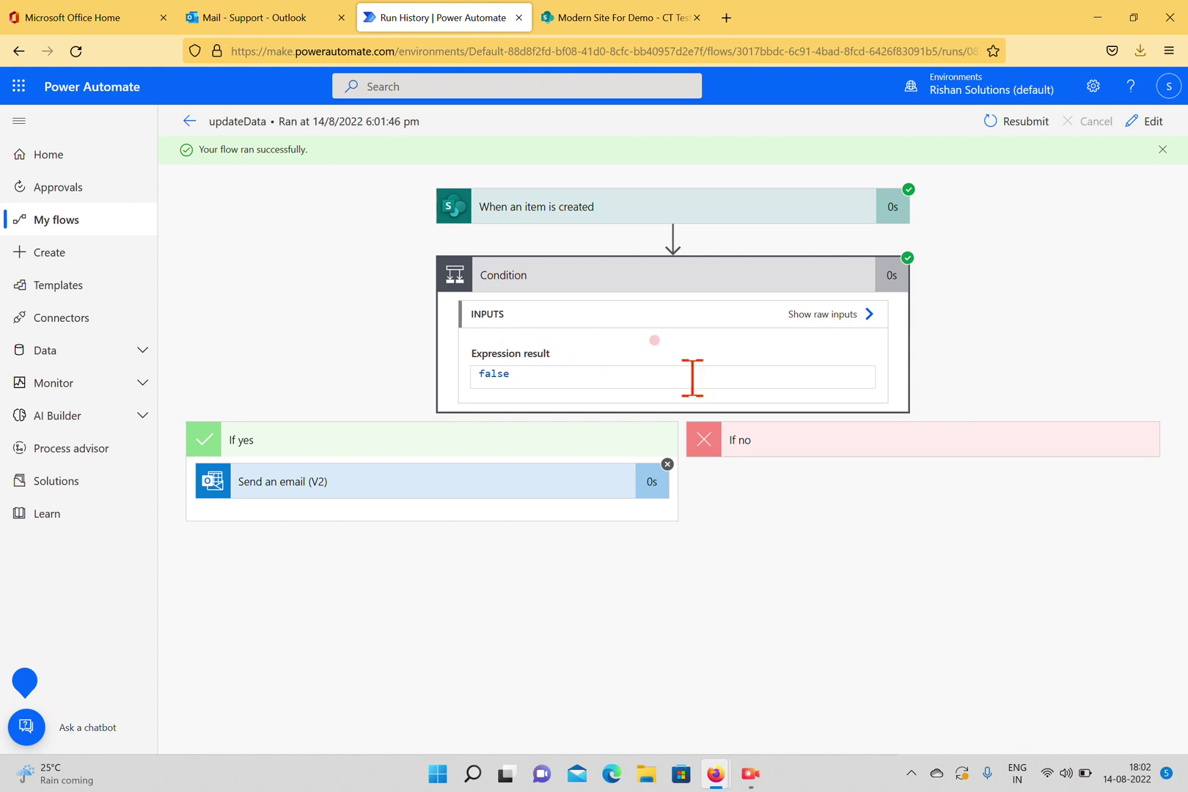
click(522, 486)
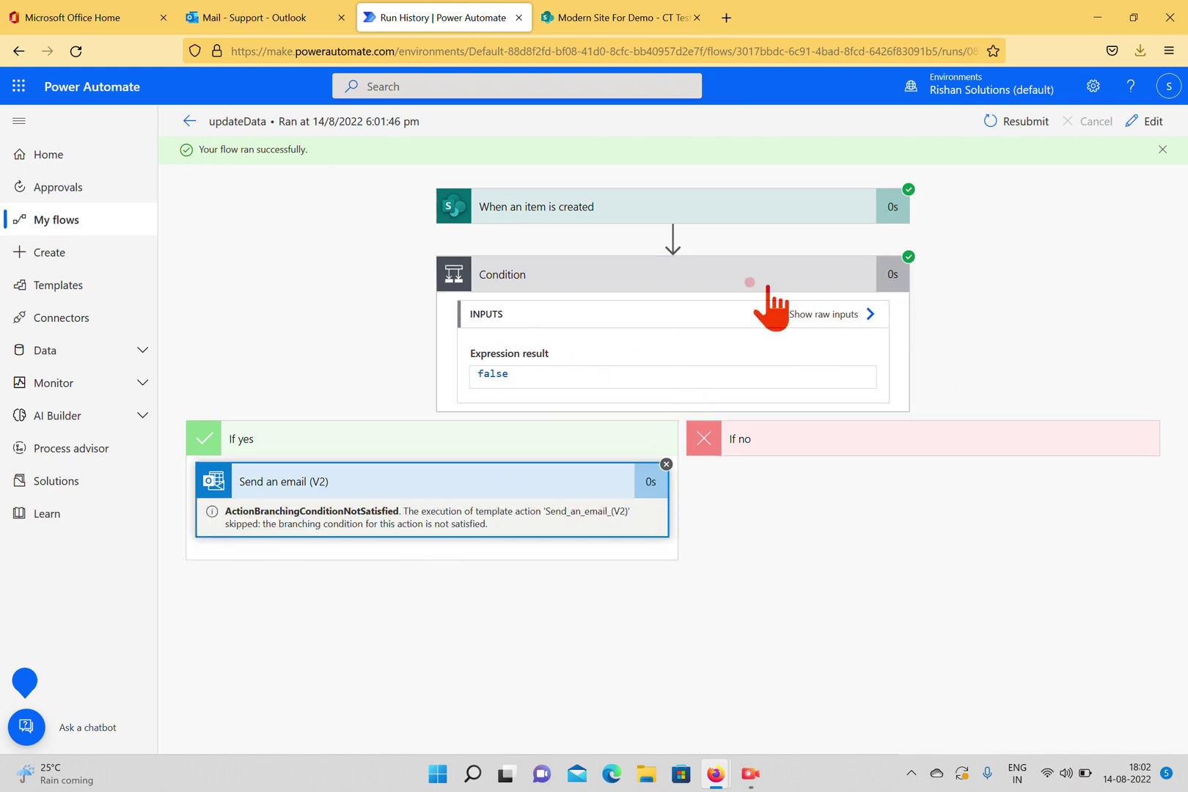
click(1146, 121)
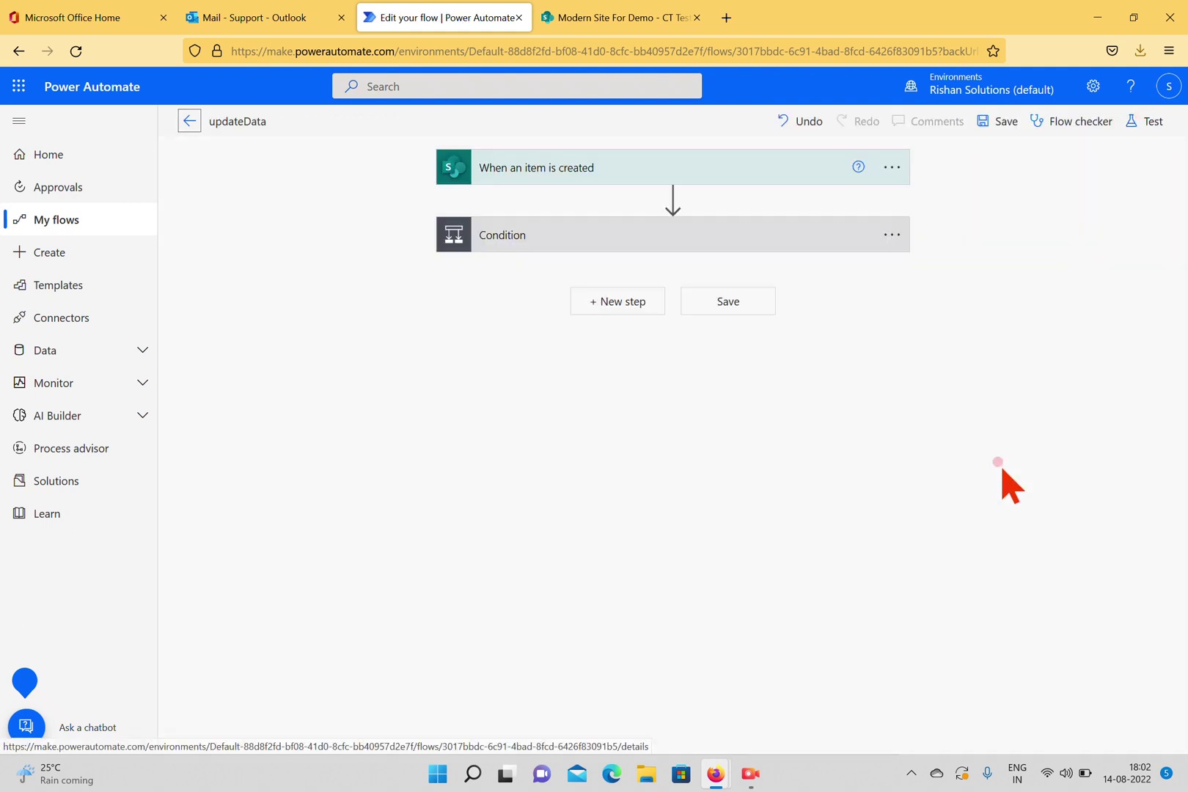
Insert a SharePoint Get item action between the trigger and the Condition.
click(673, 197)
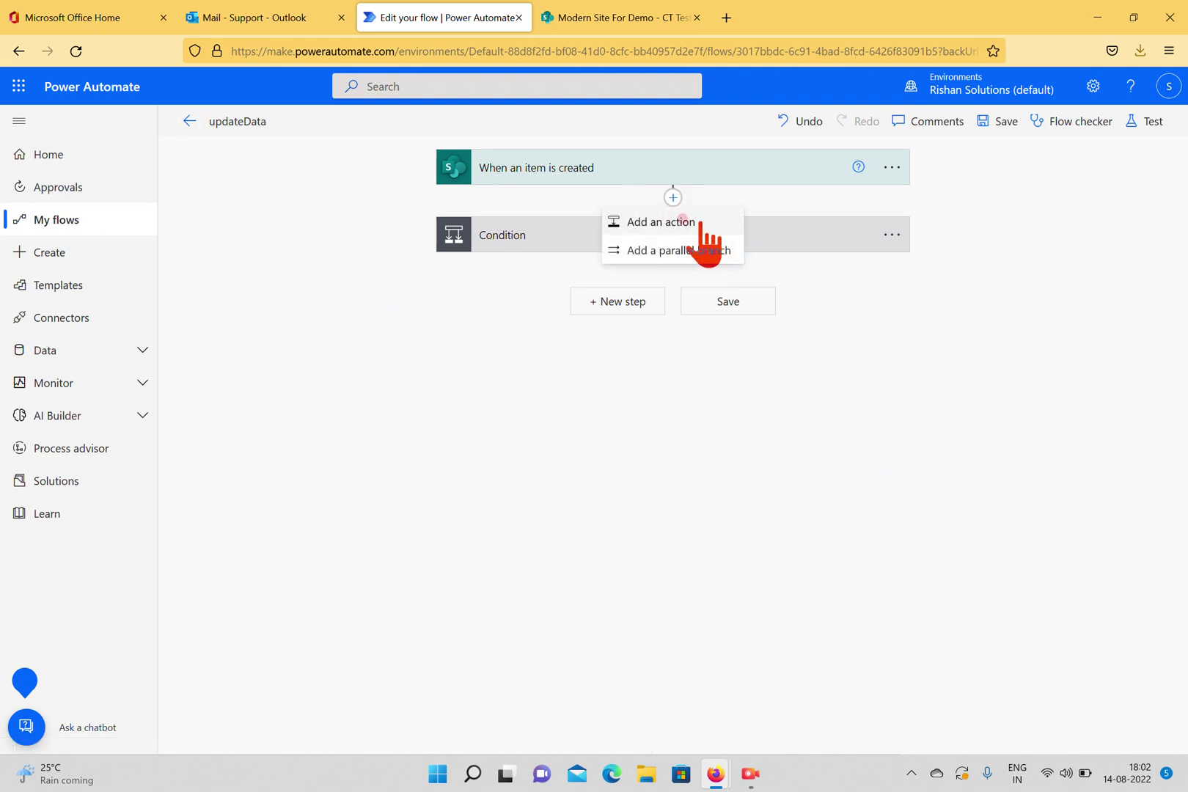
click(682, 223)
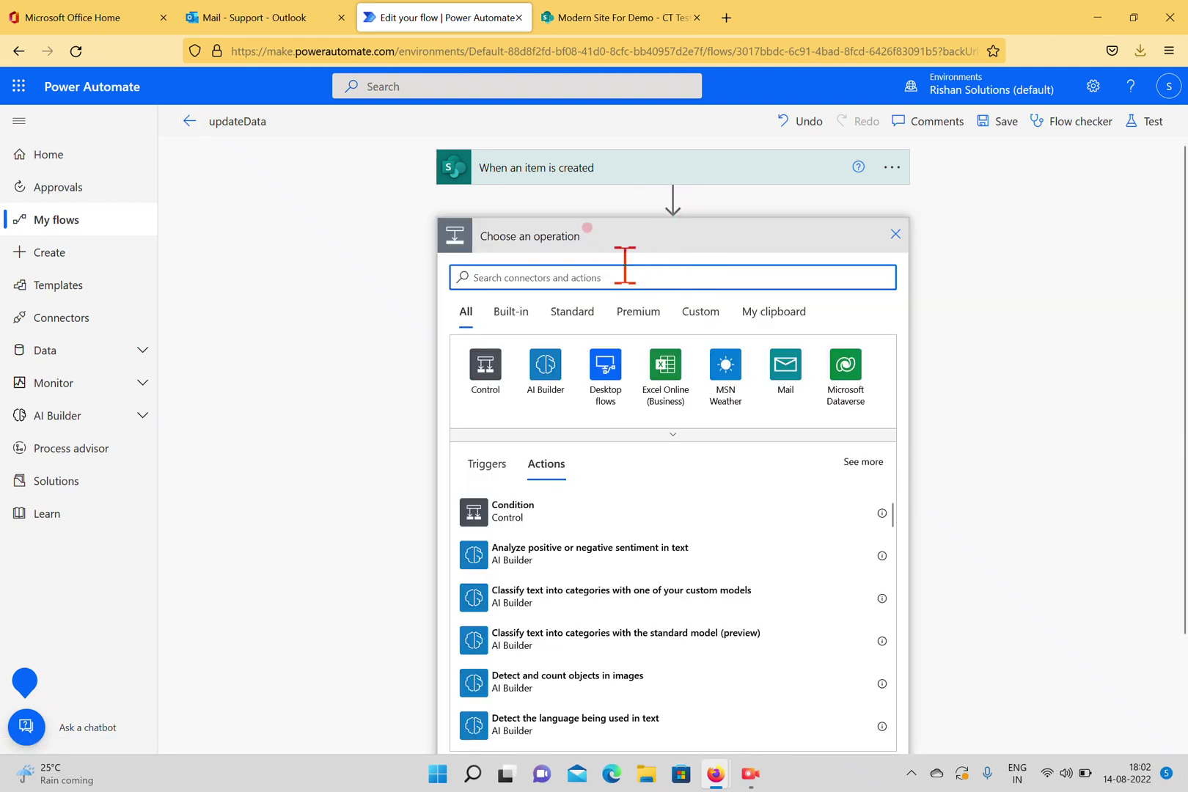
text(get Ite)
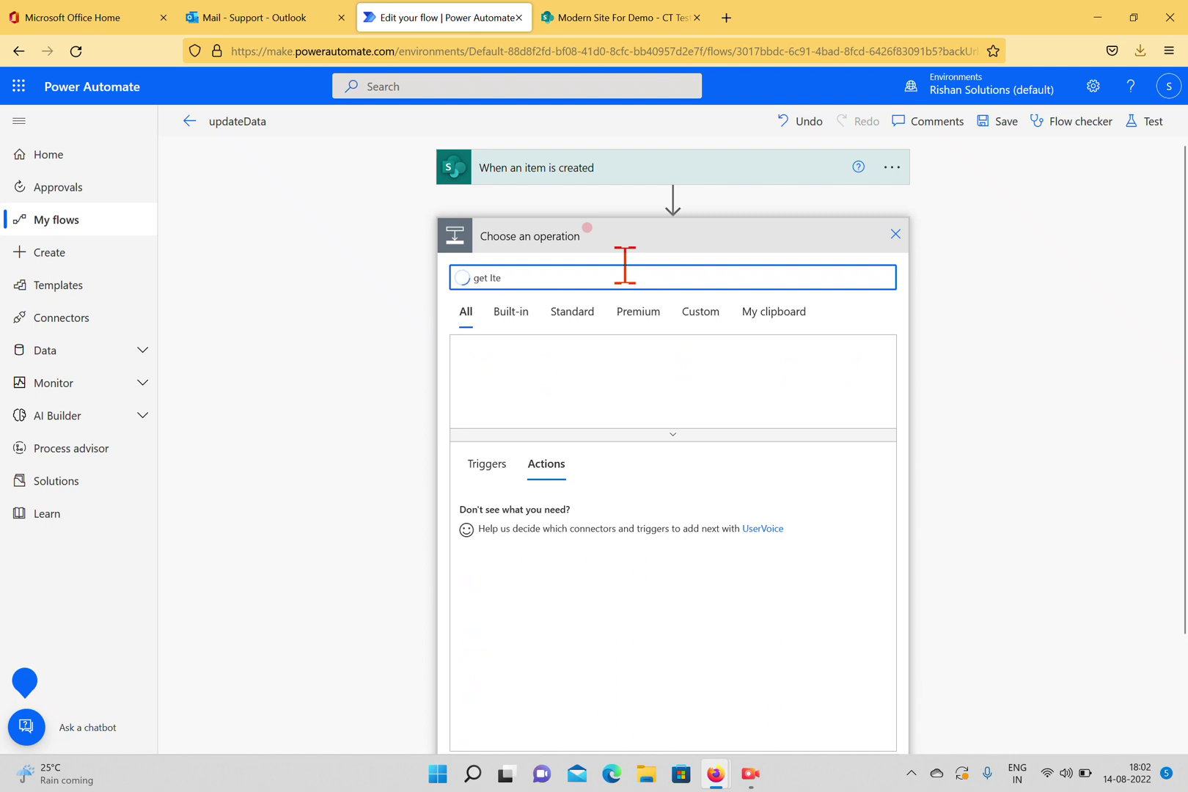
text(m)
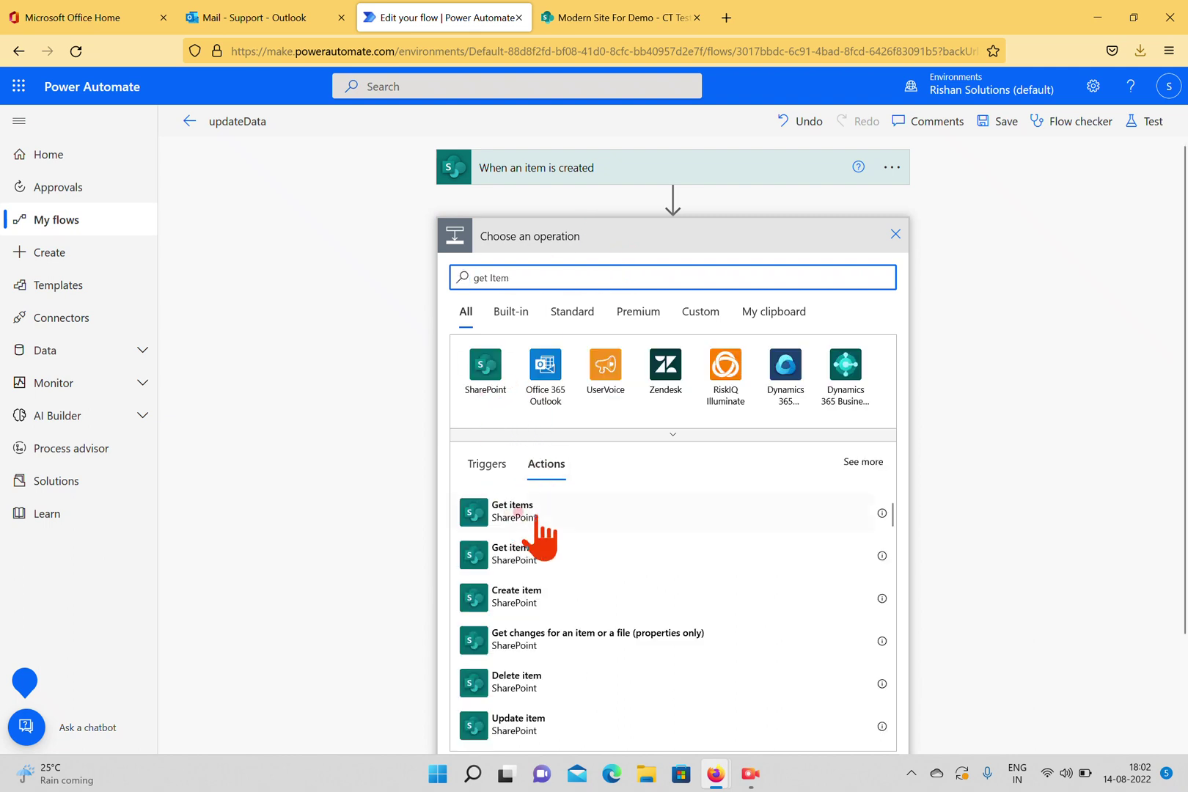
click(515, 555)
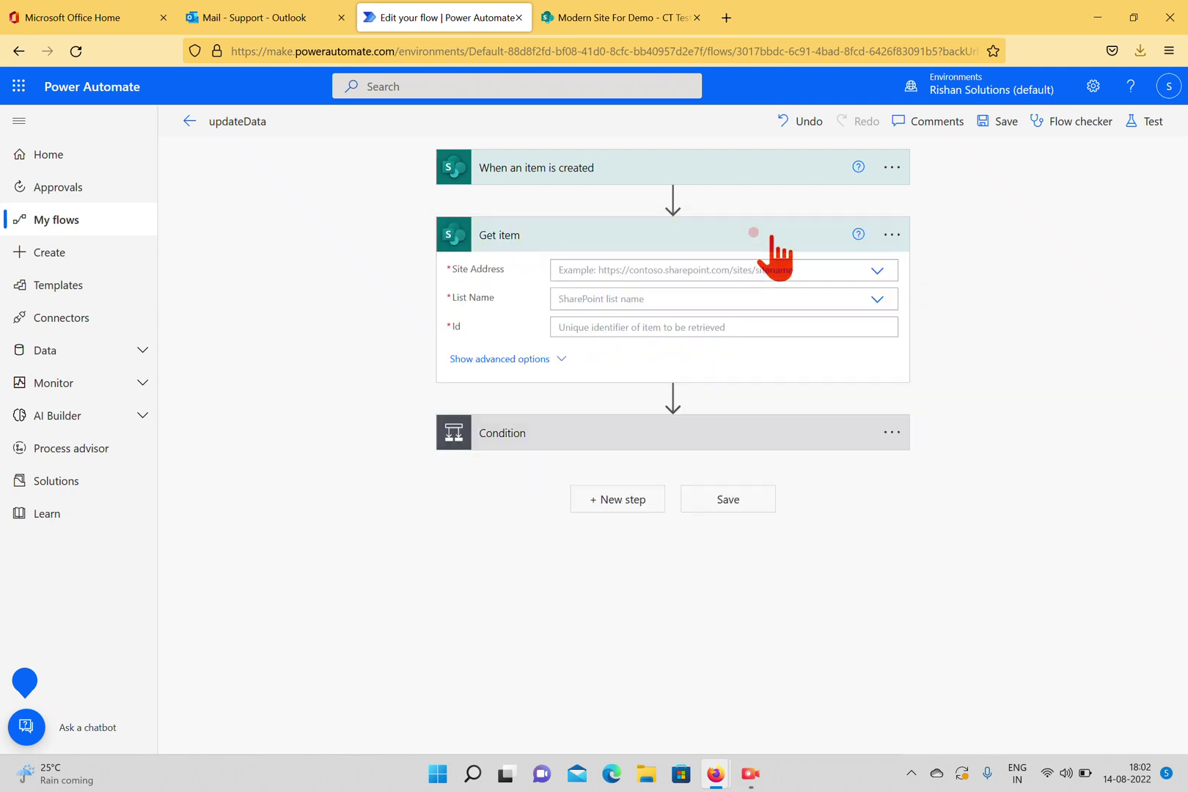
Point Get item at Modern Site For Demo, list CT Test, with Id set to the trigger's ID.
click(873, 271)
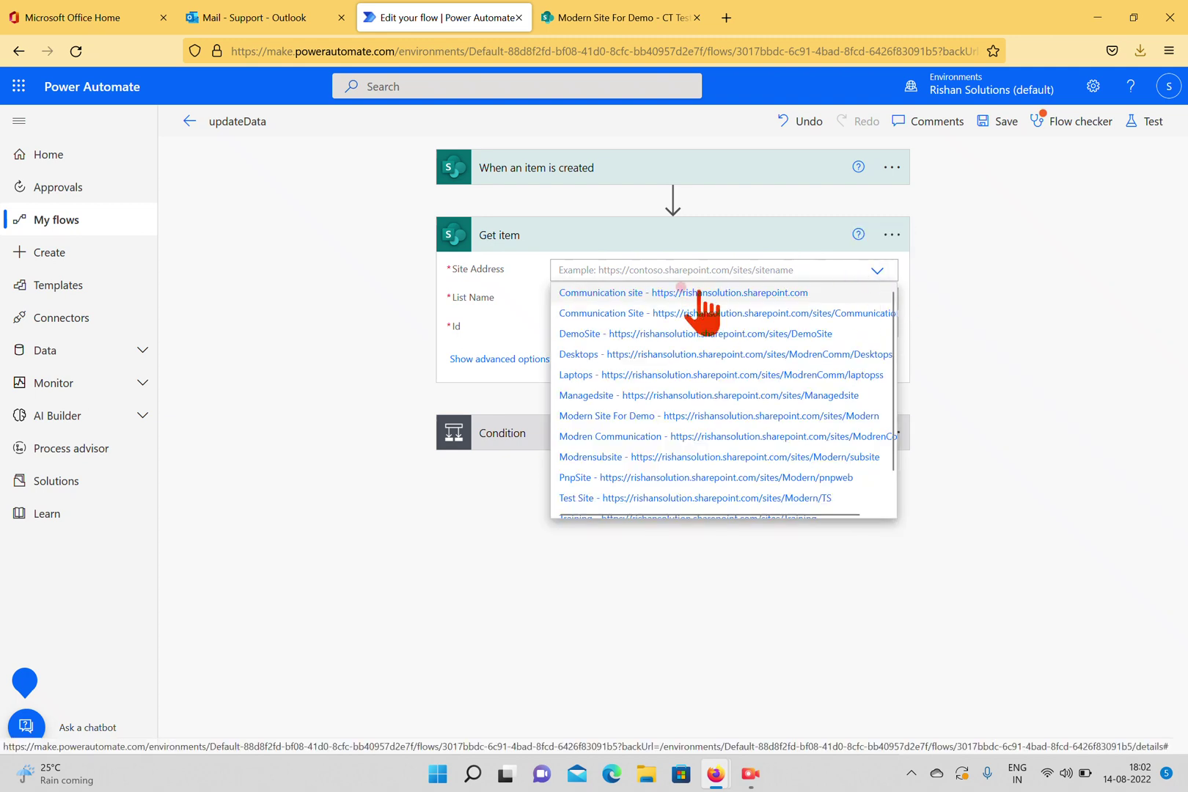
click(807, 169)
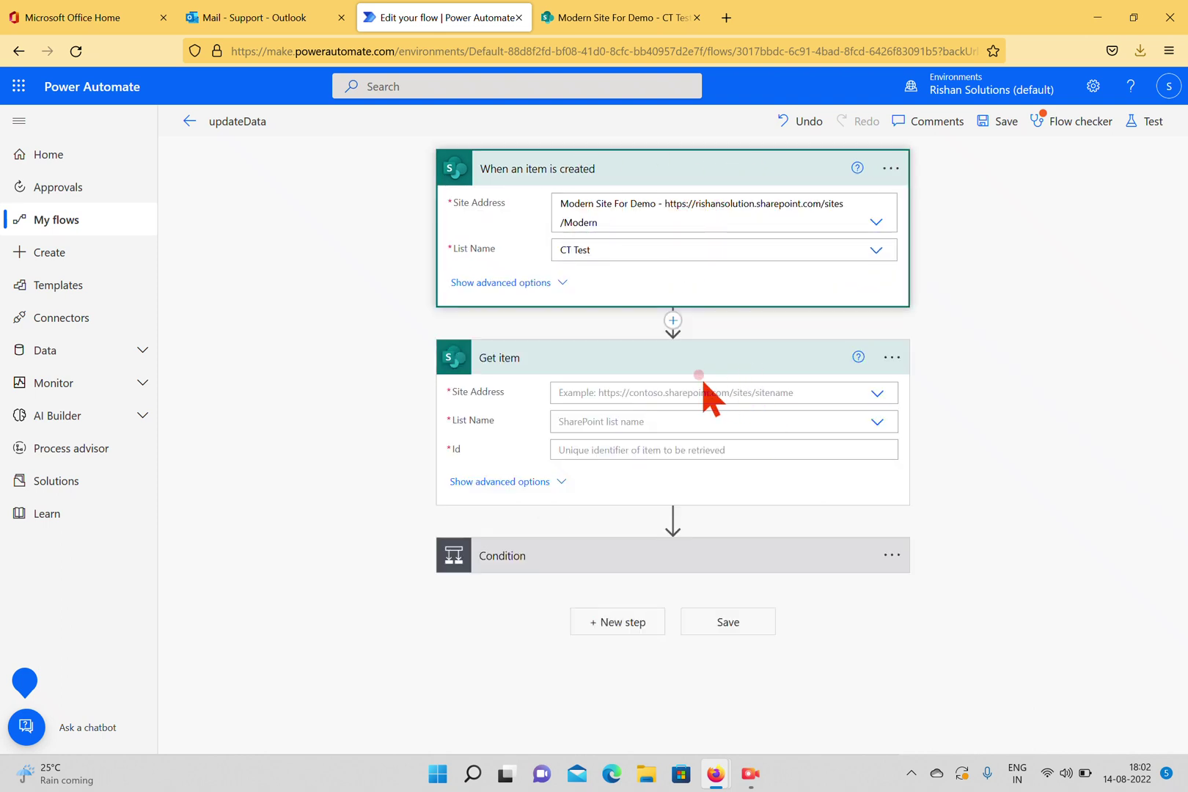
click(877, 393)
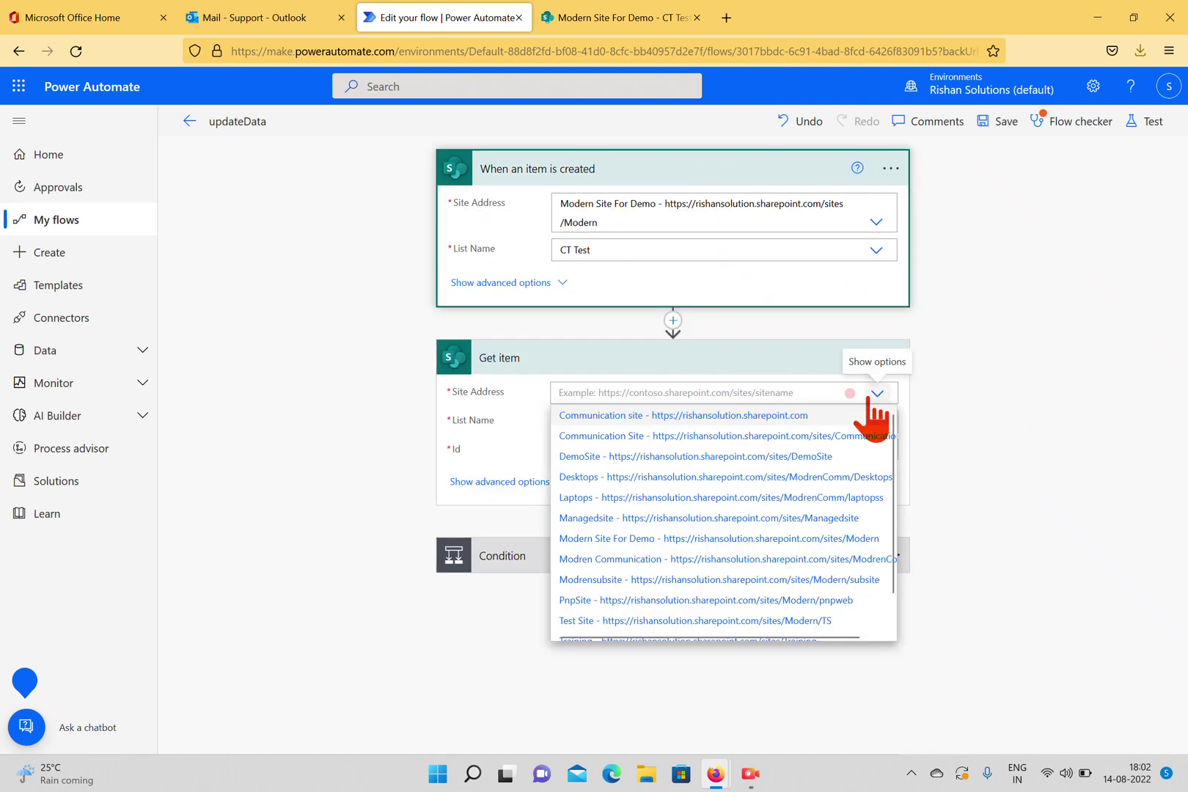
click(709, 538)
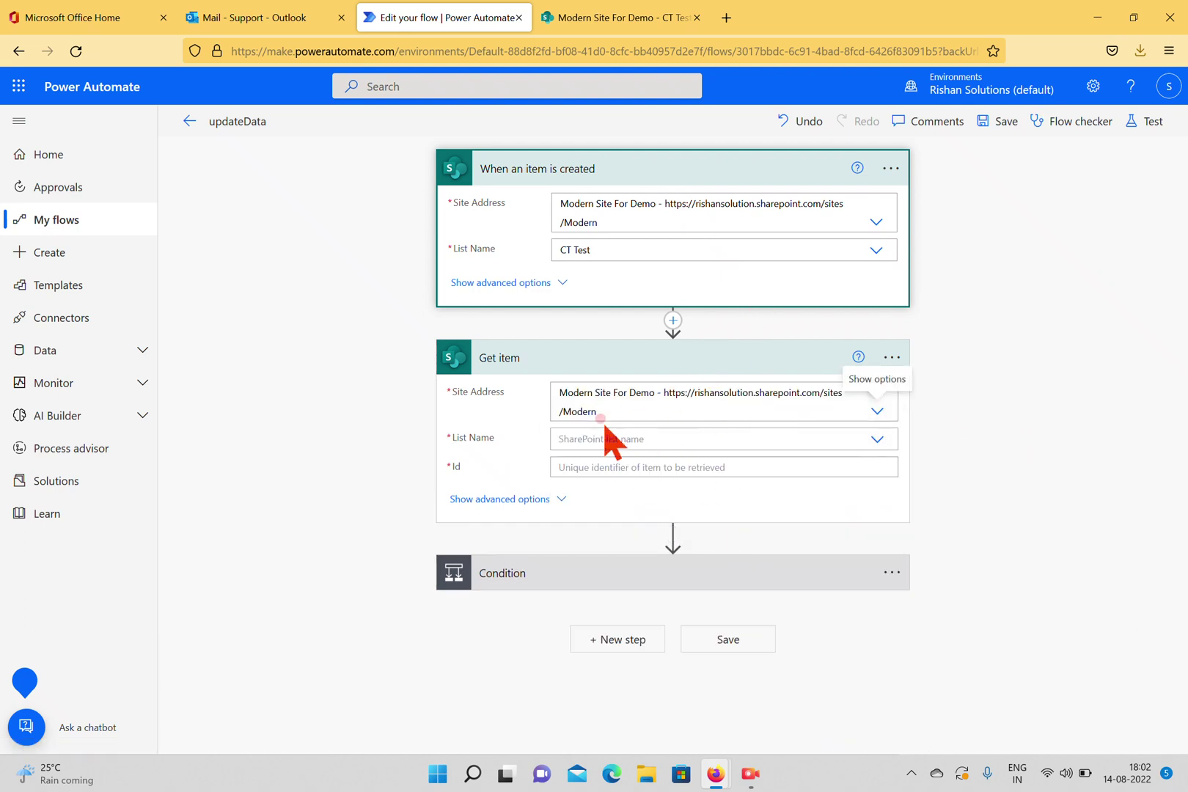
click(873, 439)
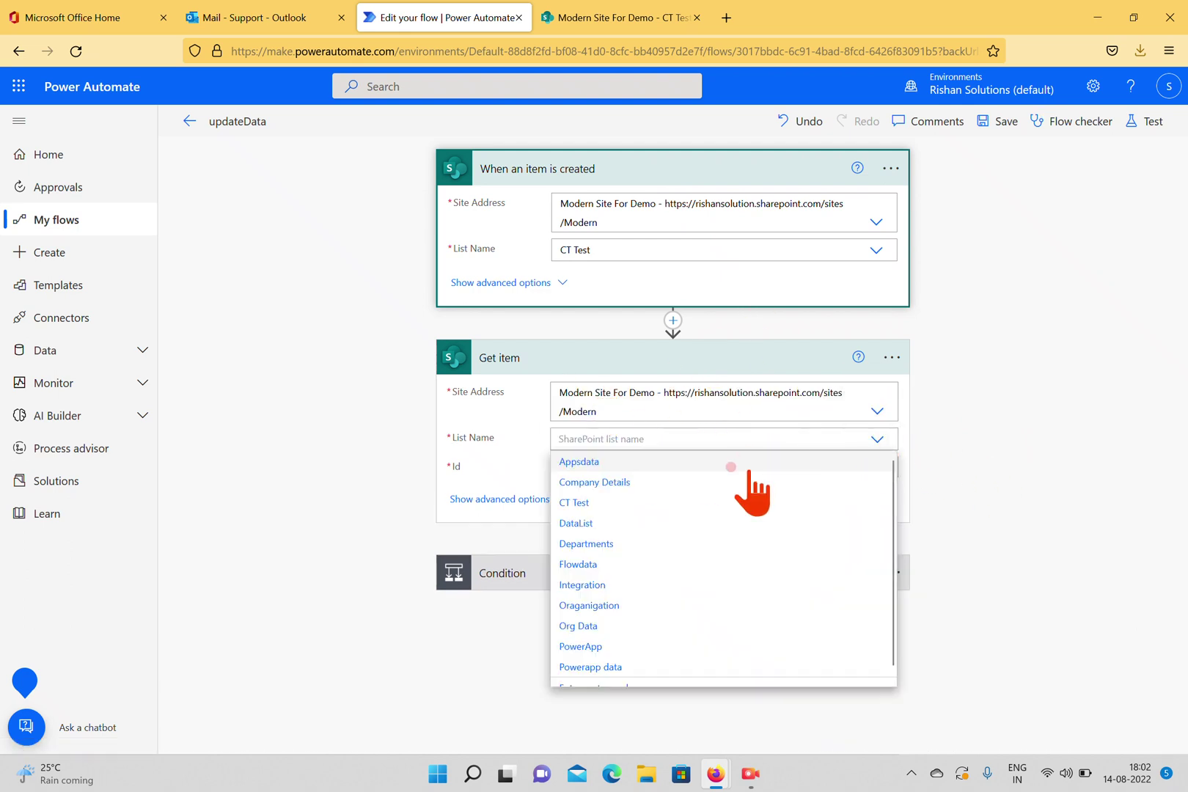
click(601, 506)
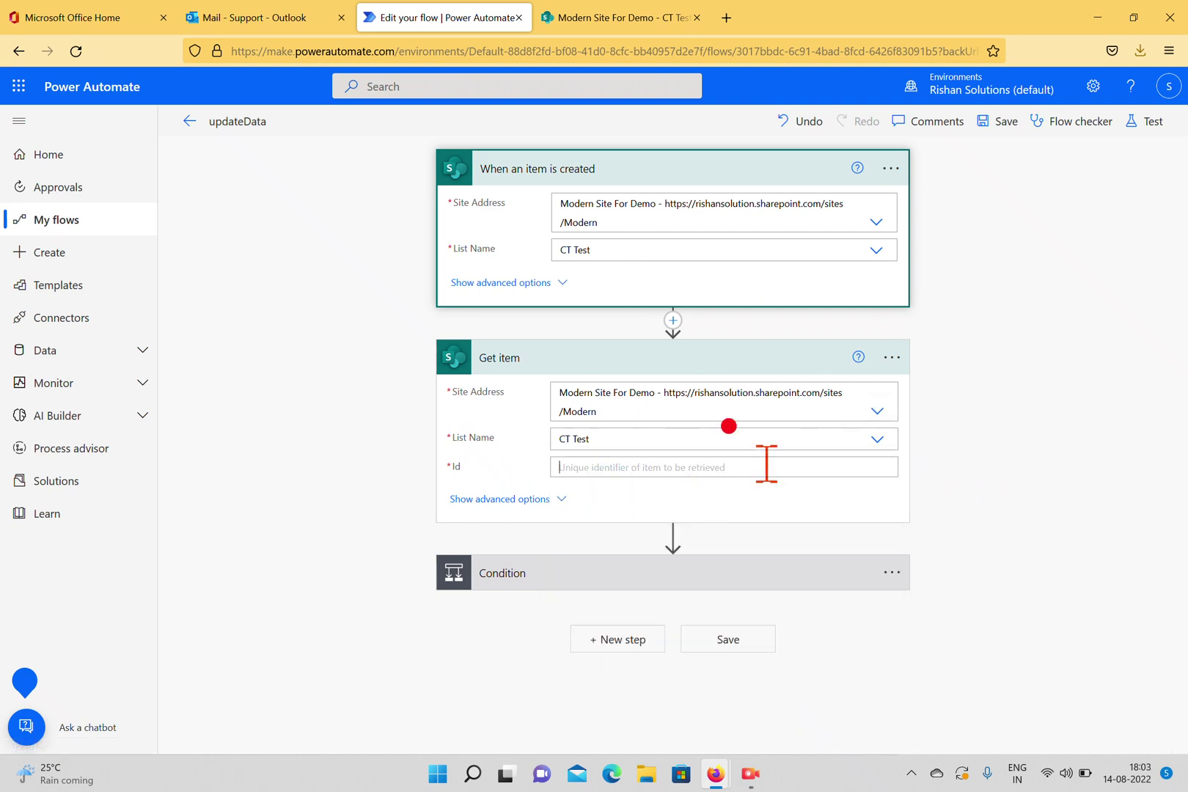
click(767, 466)
scroll(1034, 734, down, 2)
click(946, 576)
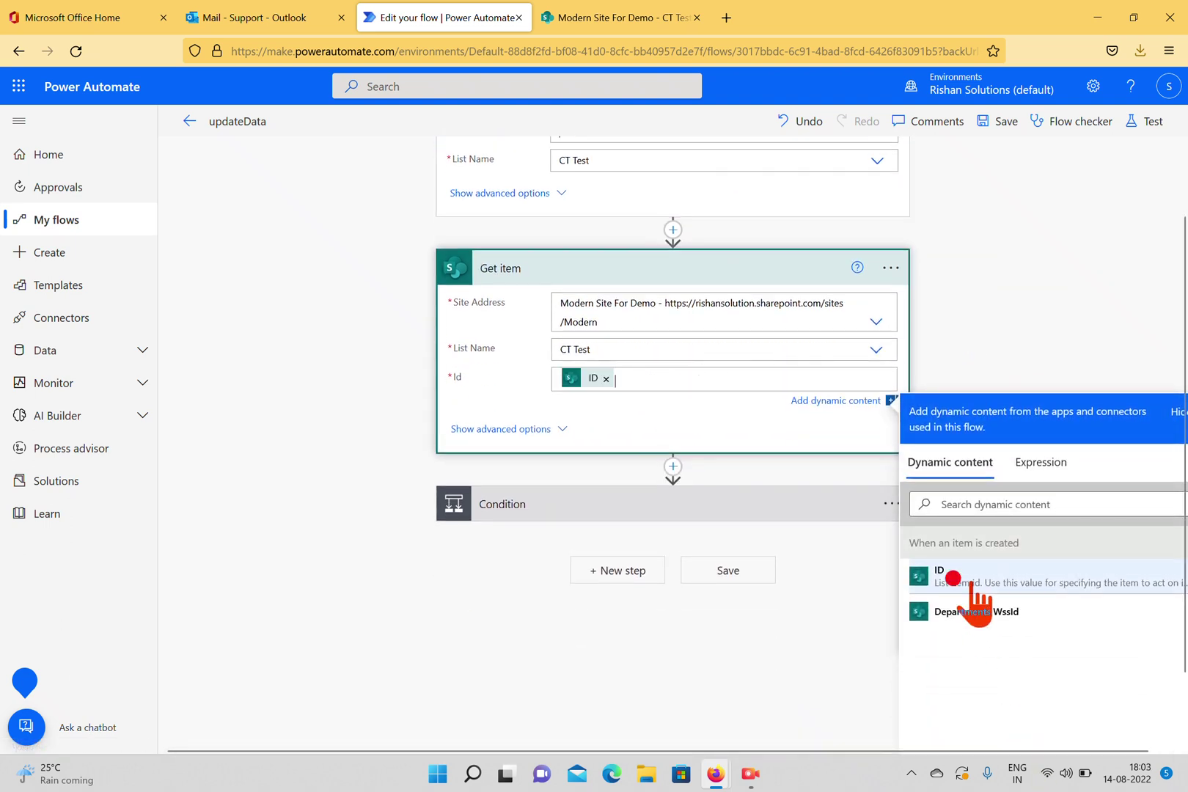
click(595, 512)
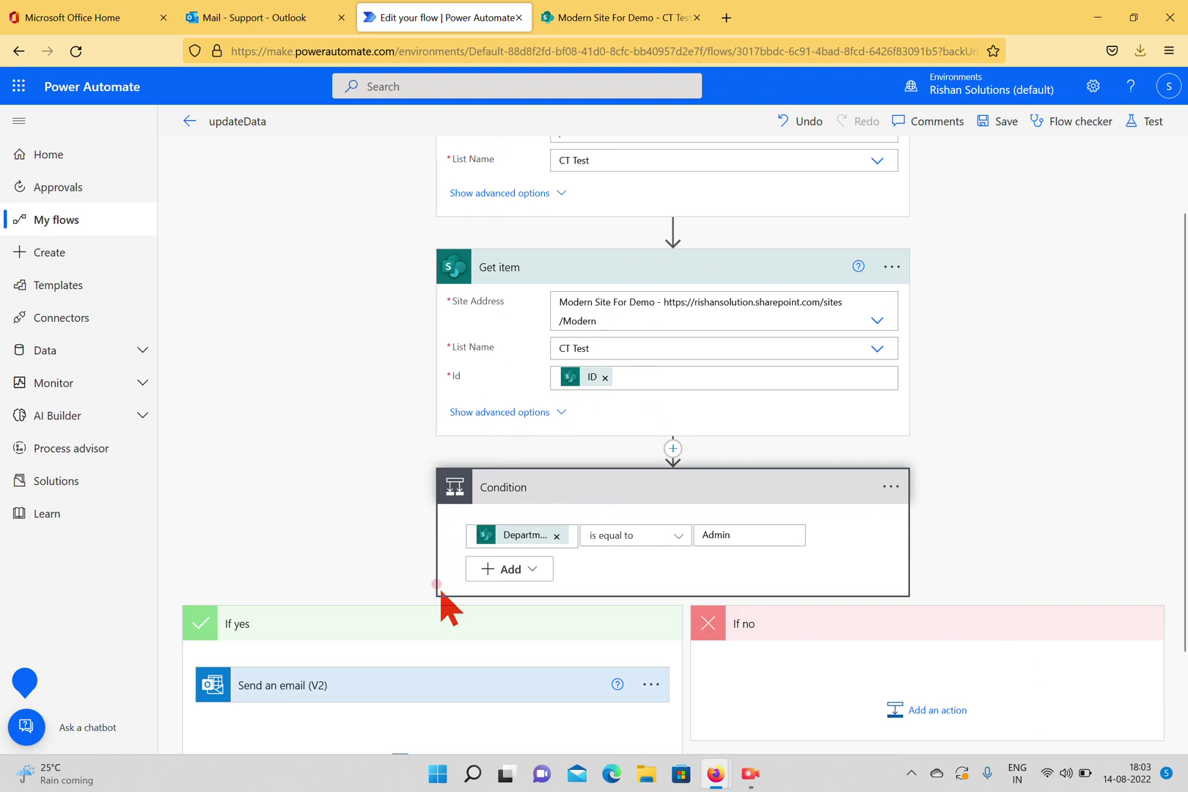
scroll(1051, 363, up, 2)
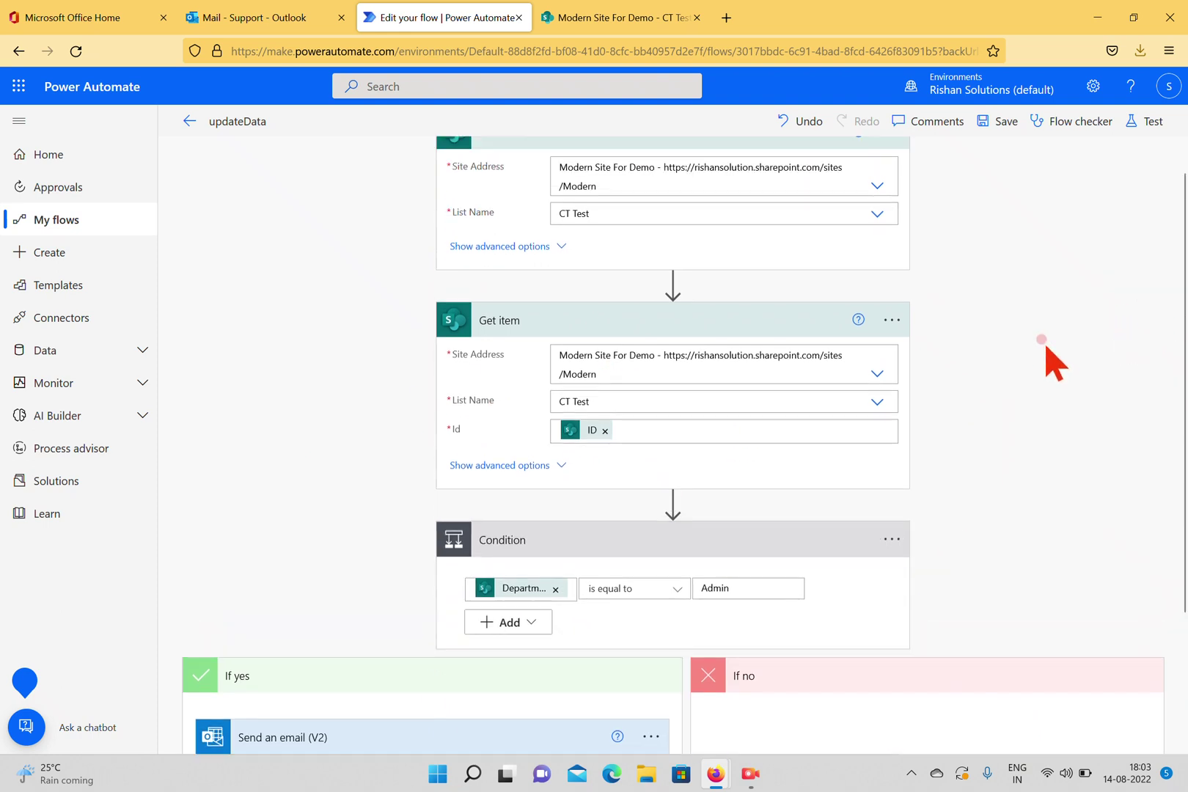
Save updateData and test it automatically using the latest succeeded trigger run.
click(1003, 122)
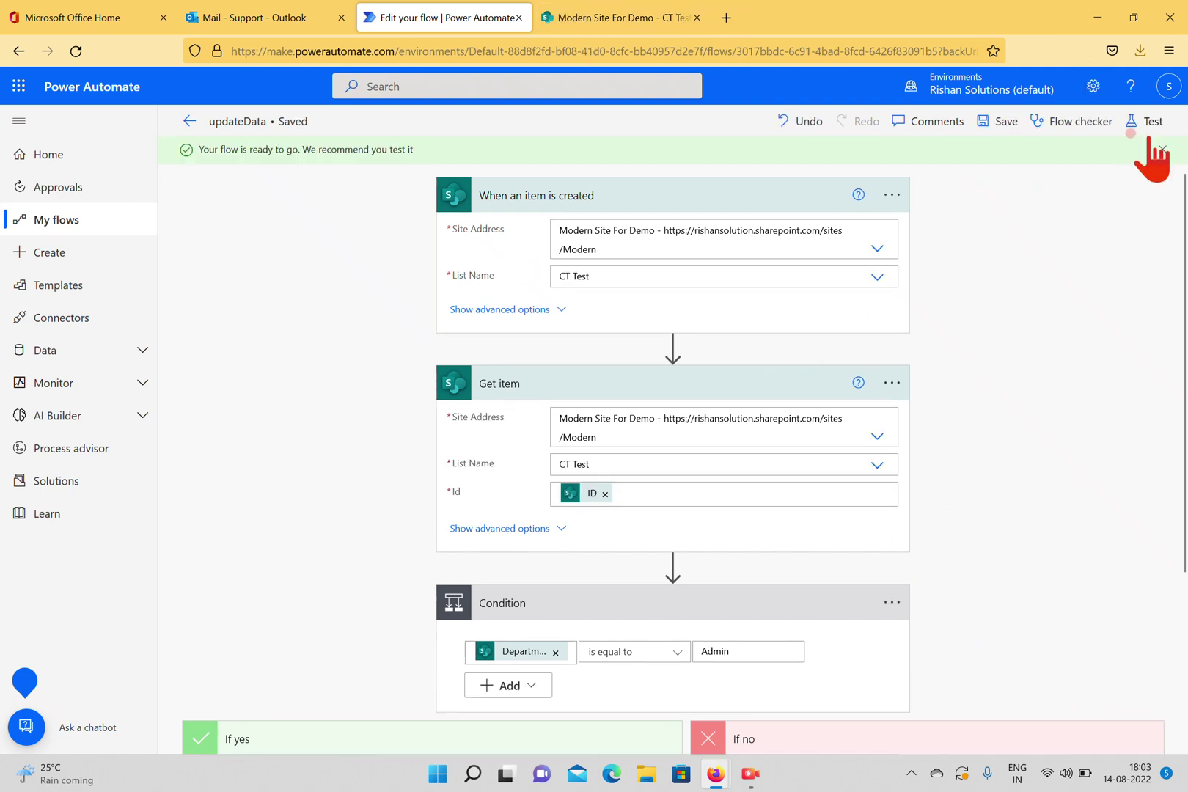
click(1144, 121)
click(956, 226)
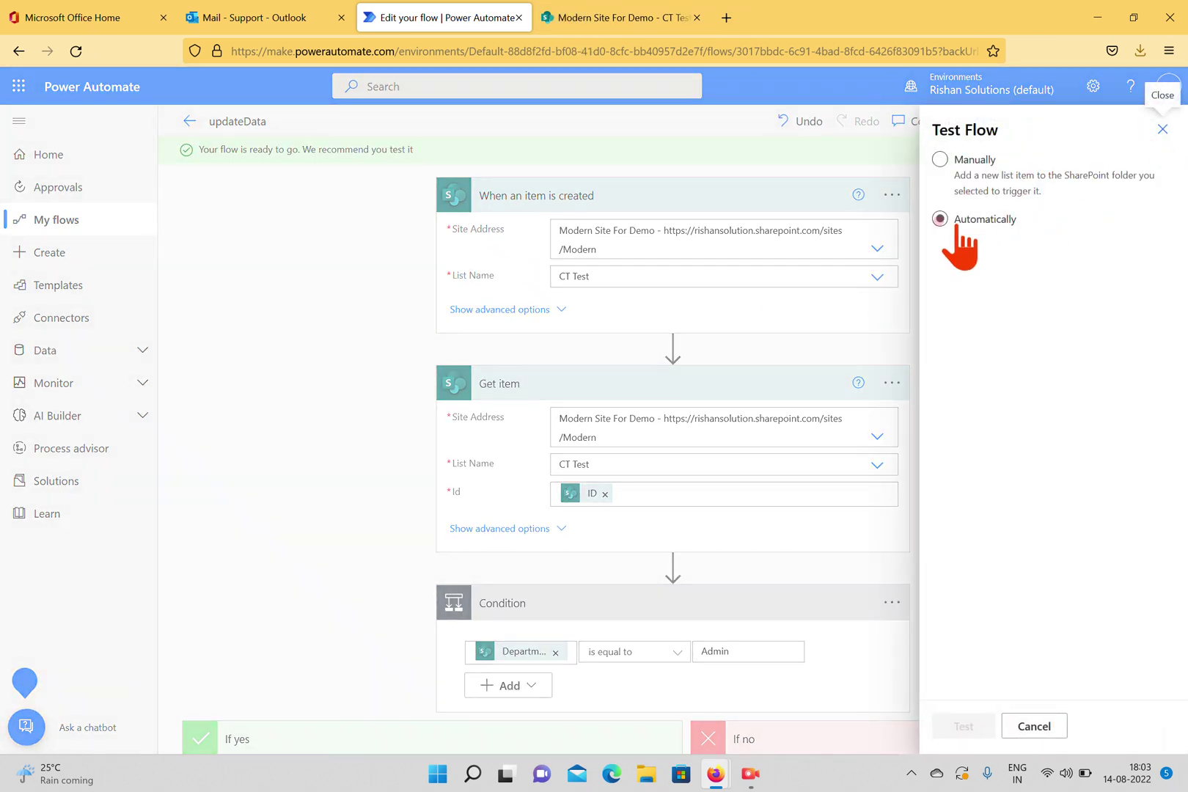
click(939, 219)
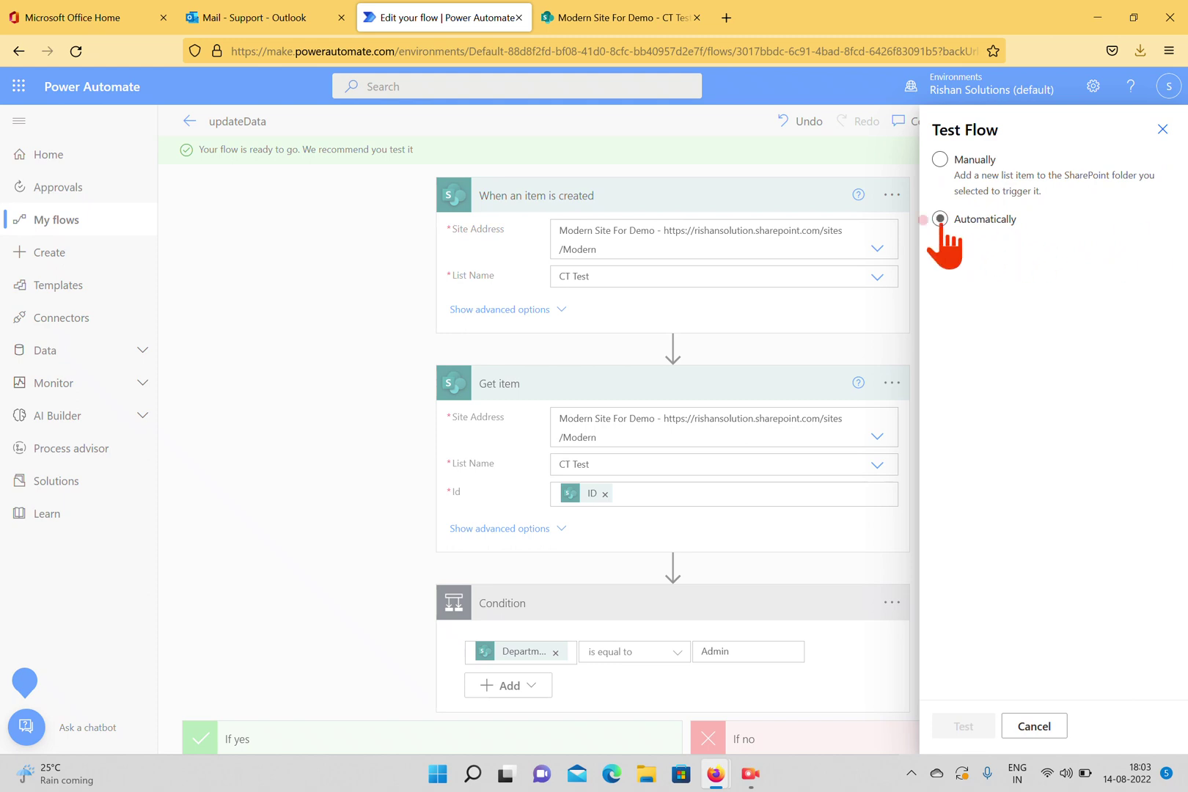
click(964, 246)
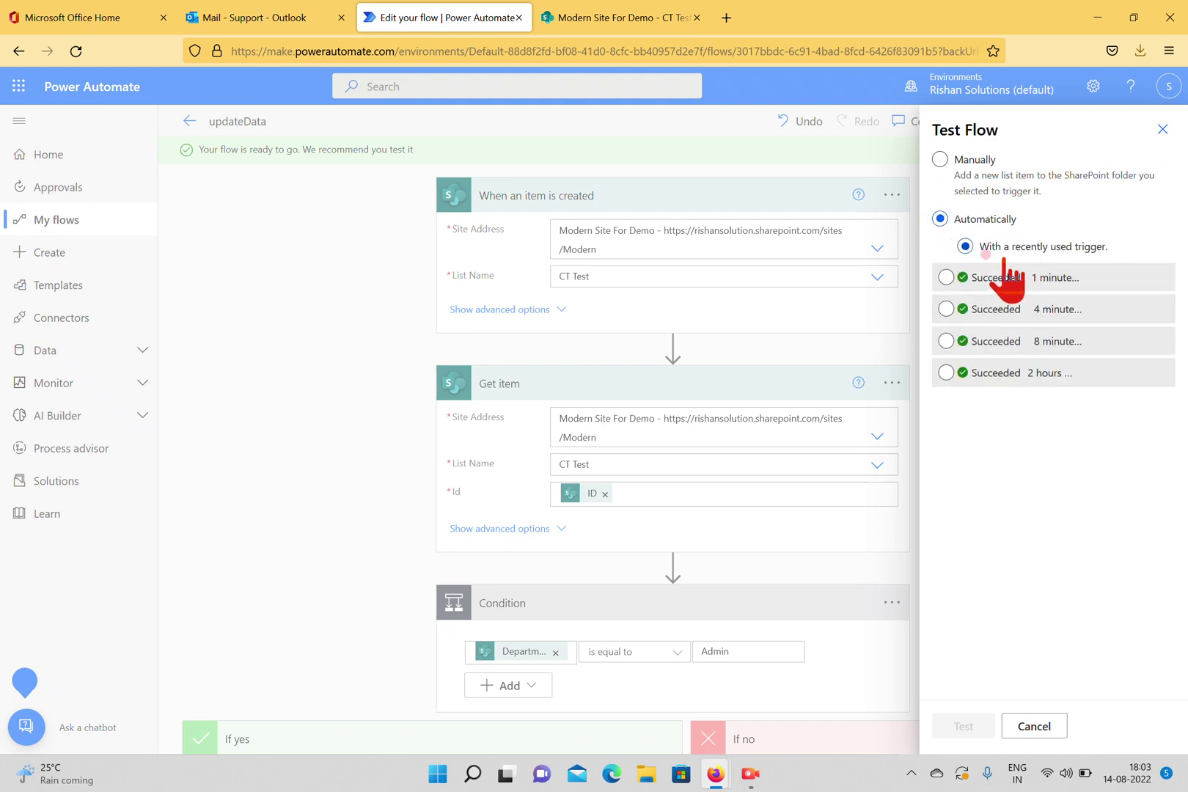
click(946, 279)
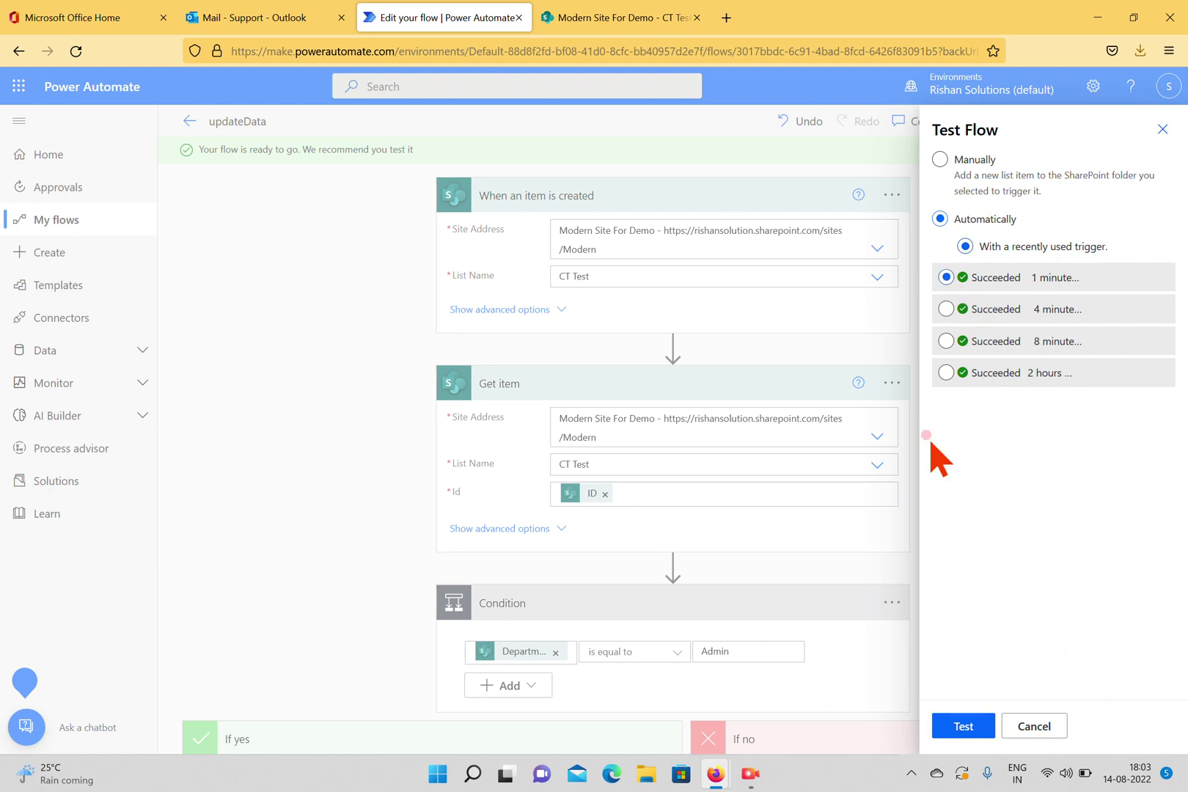
click(948, 729)
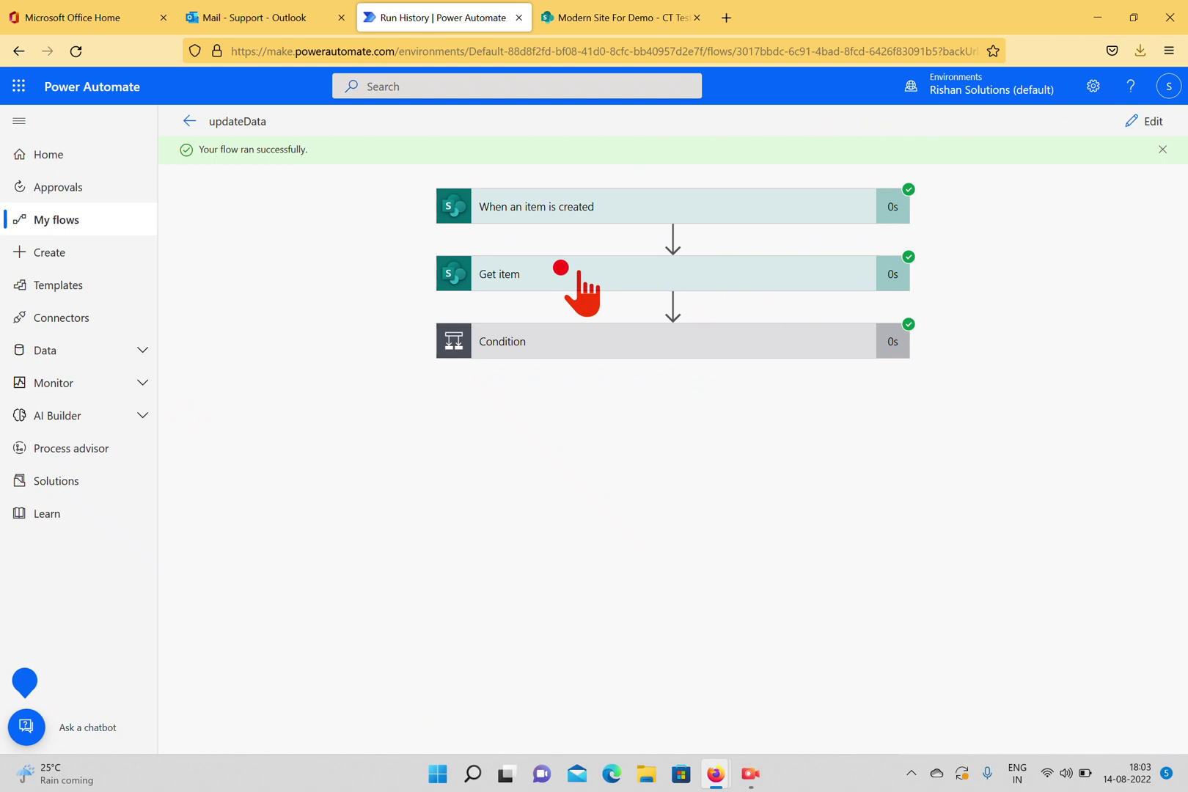
Confirm in Get item's outputs that Departments Label is Admin, then return to the flow editor.
click(579, 273)
scroll(901, 286, down, 5)
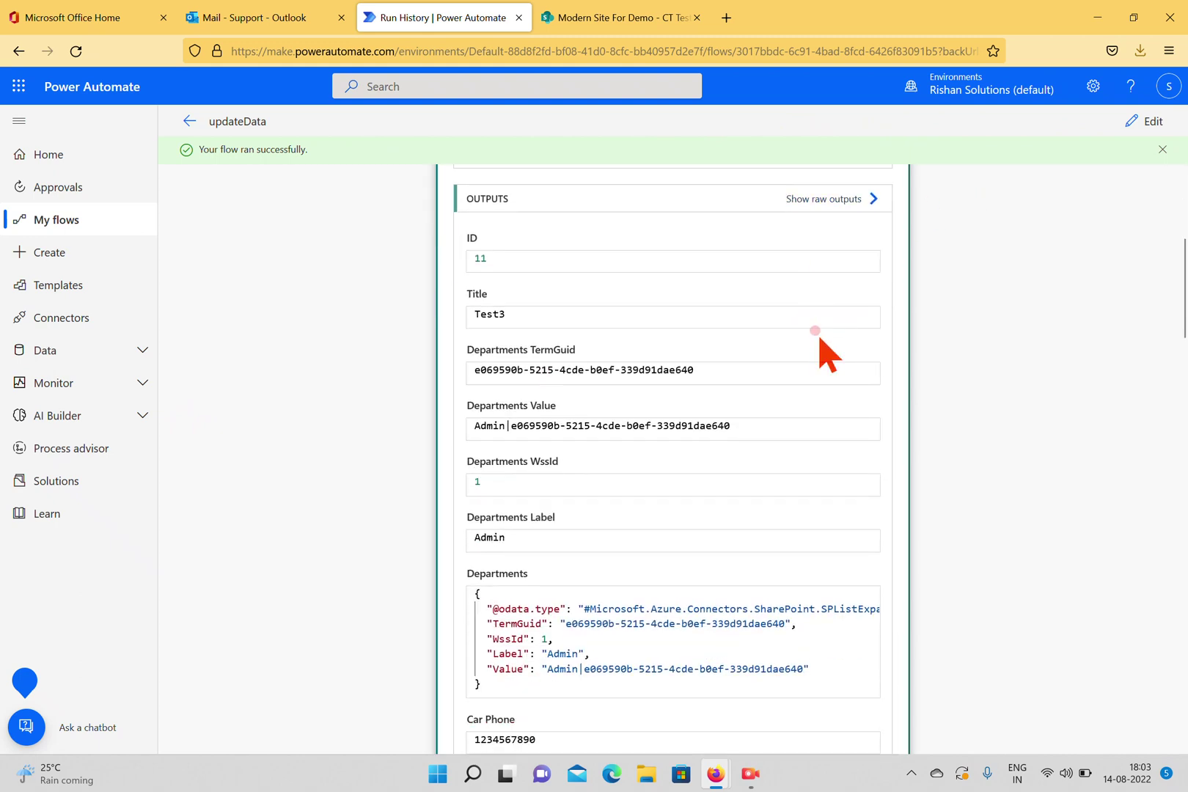
scroll(818, 335, down, 3)
scroll(796, 333, up, 2)
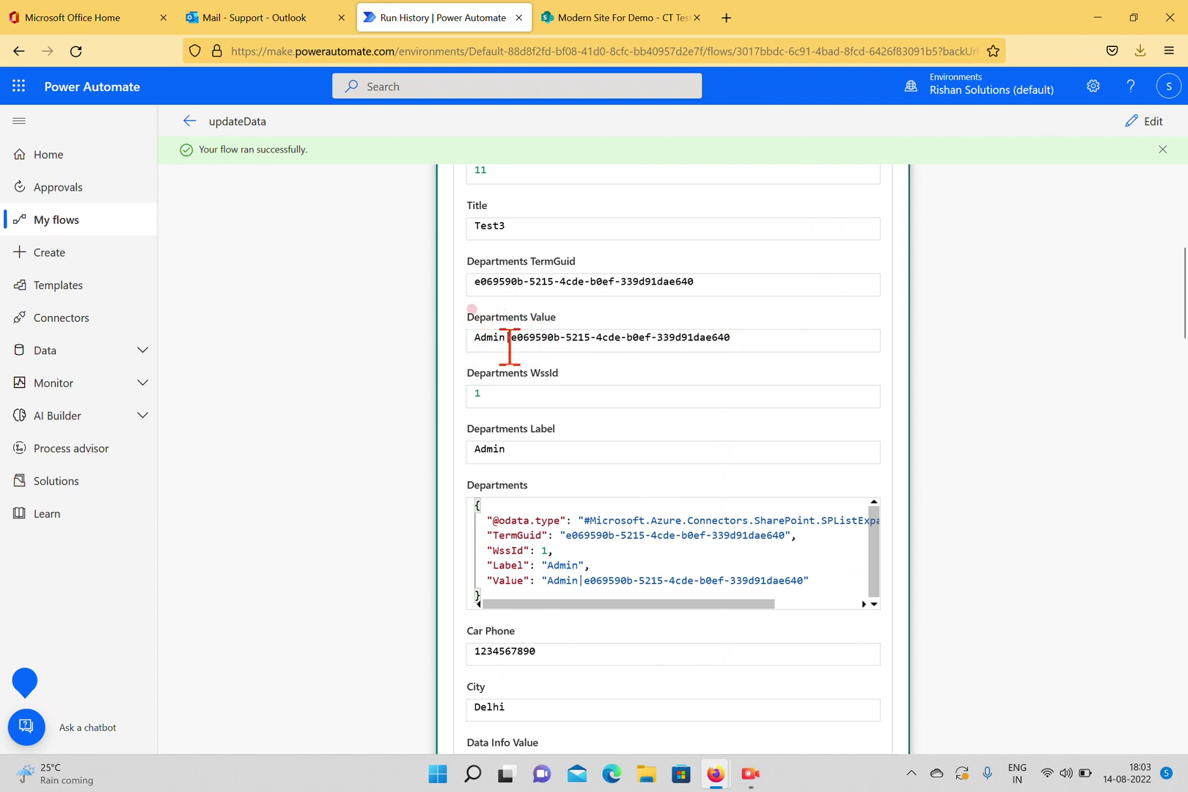
triple_click(502, 337)
click(504, 338)
drag(475, 337, 512, 339)
drag(773, 337, 477, 338)
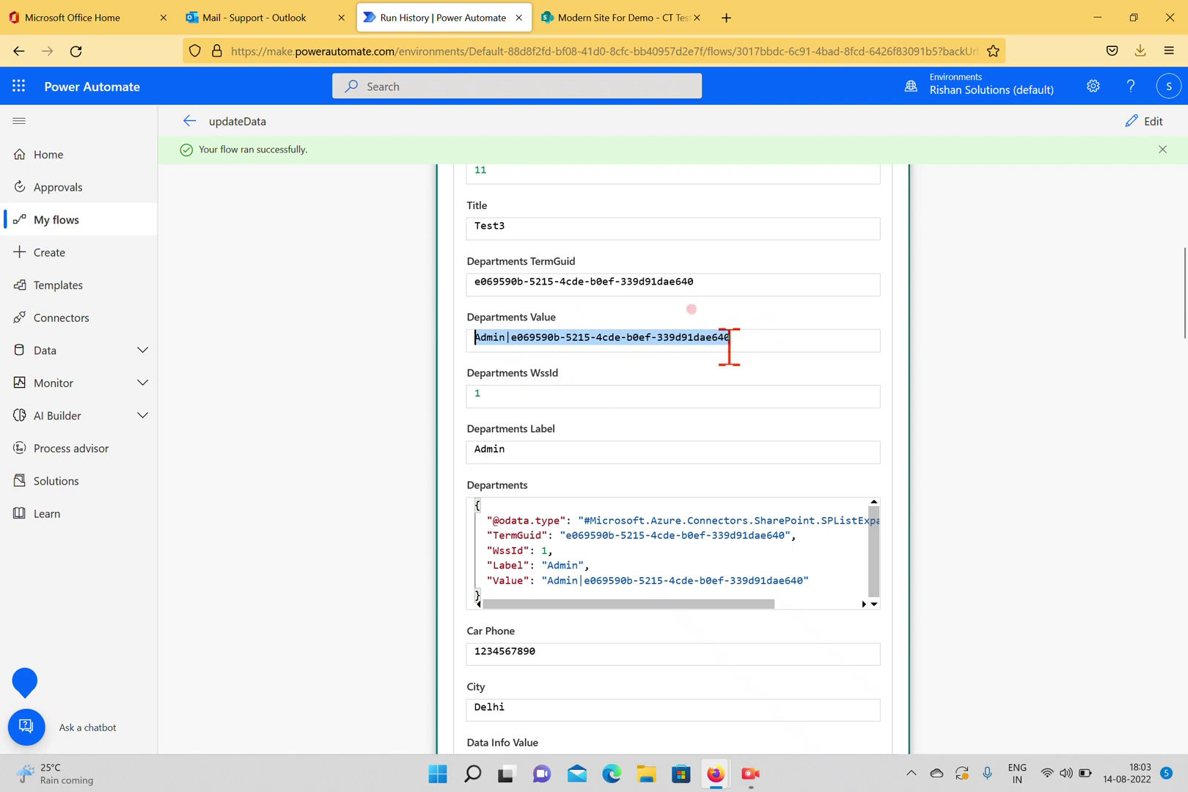
double_click(533, 452)
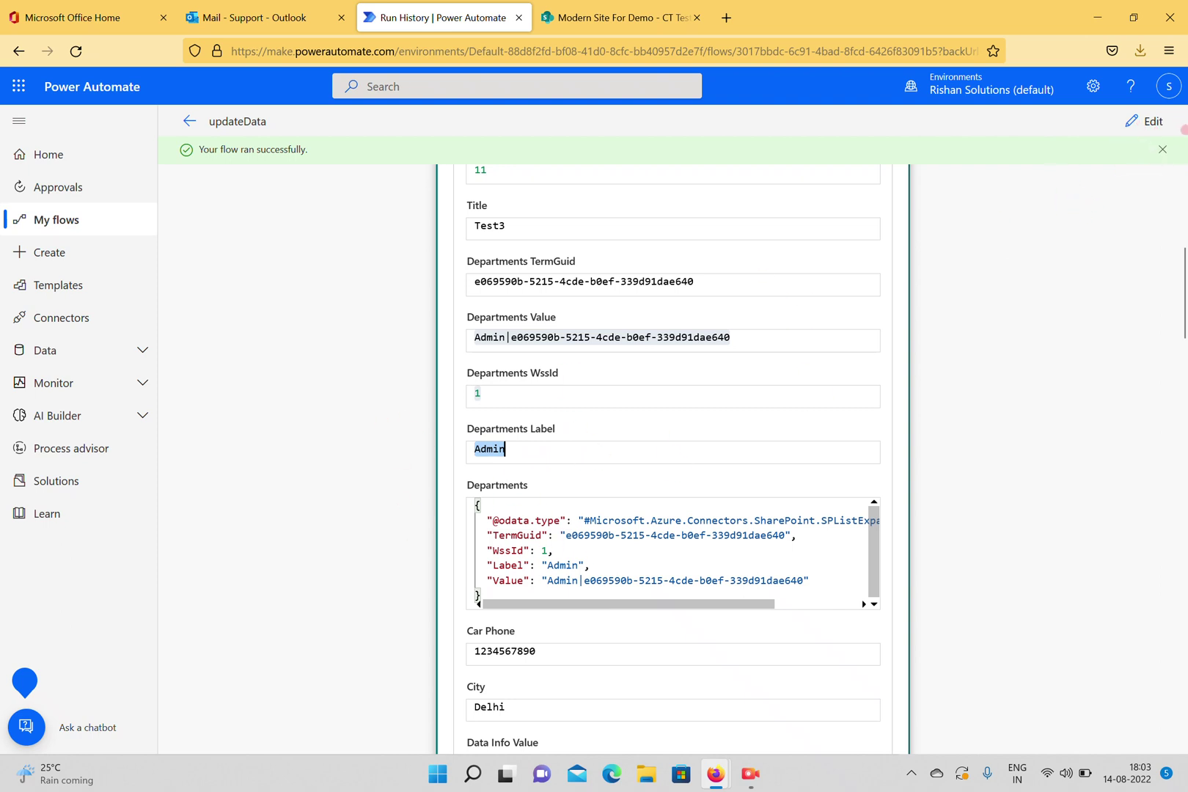
click(1148, 122)
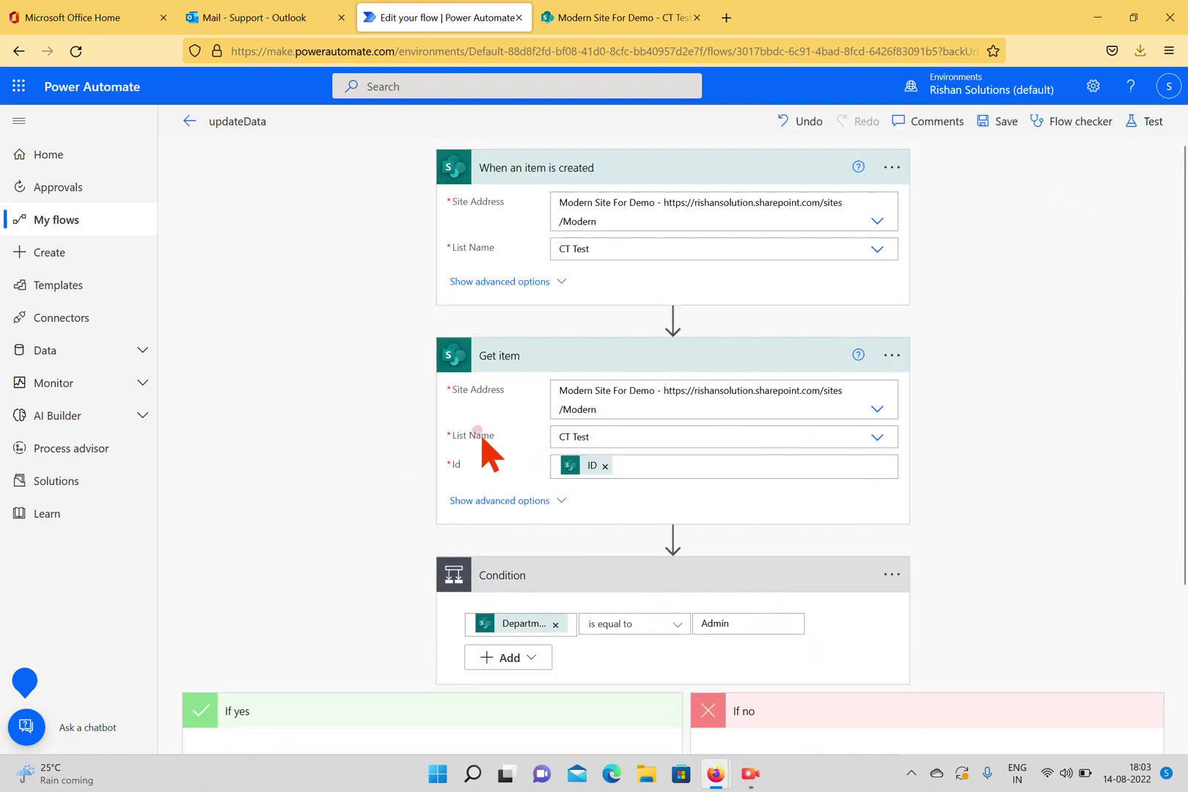
scroll(543, 451, down, 3)
Replace the condition's left value with Get item's Departments Label and save the flow.
click(556, 416)
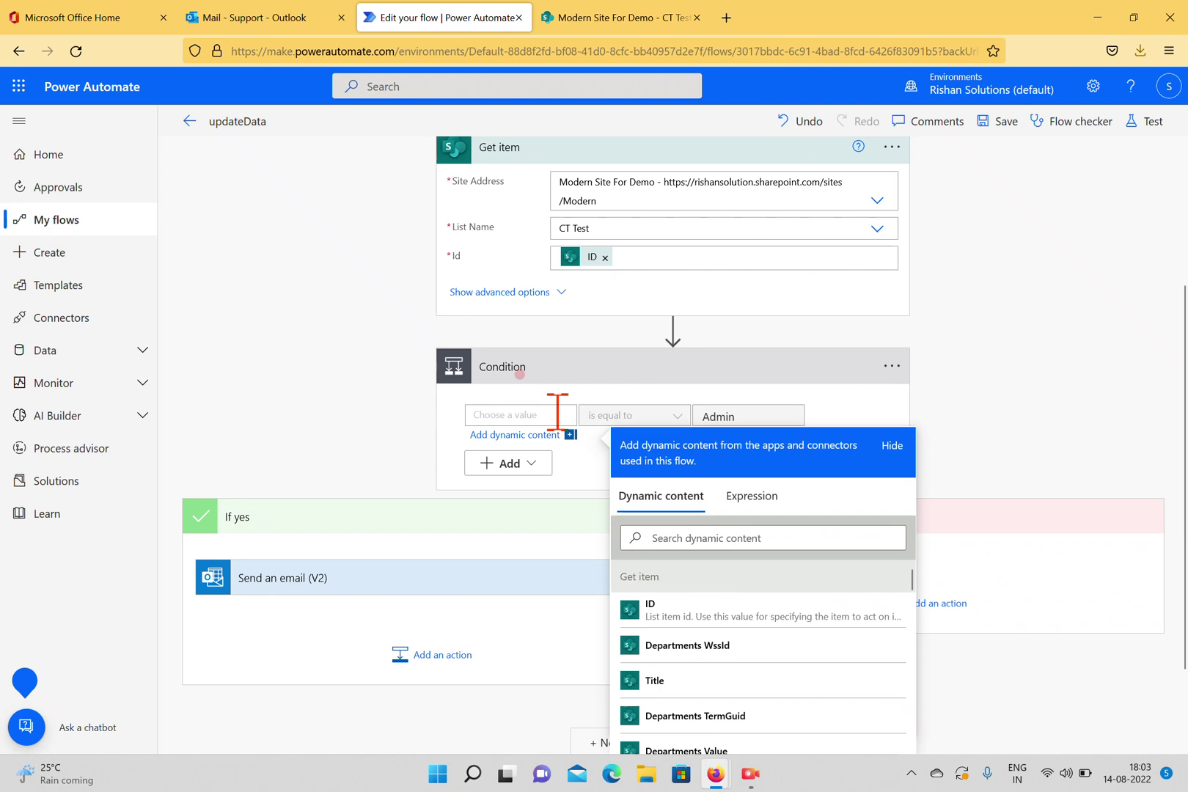
scroll(1001, 447, down, 2)
scroll(760, 579, down, 1)
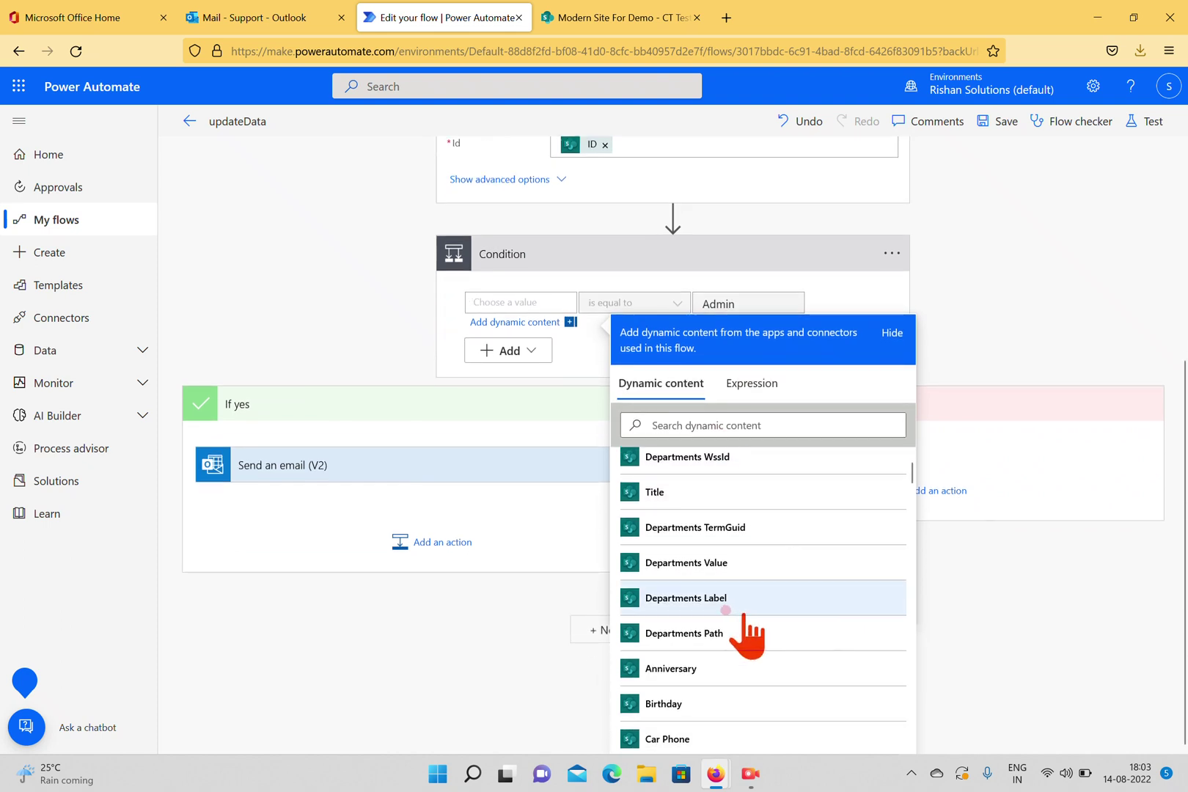
click(697, 601)
click(319, 294)
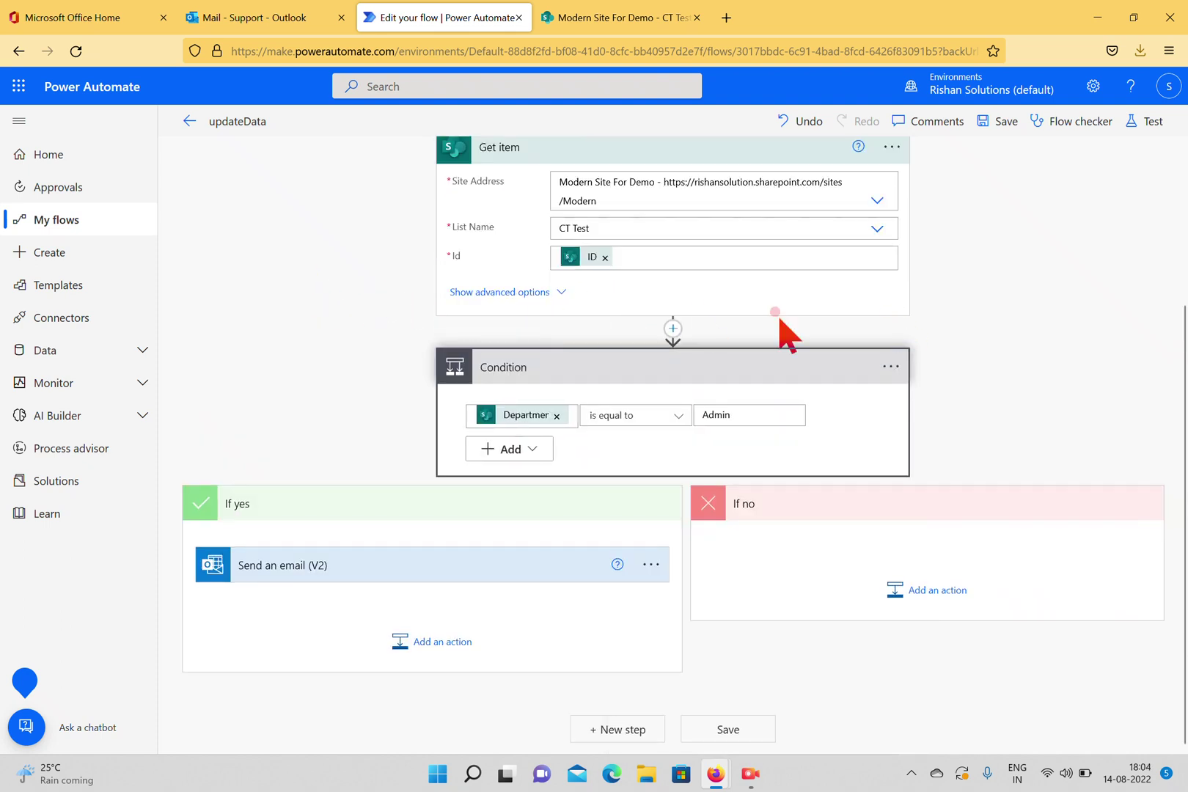
click(1005, 121)
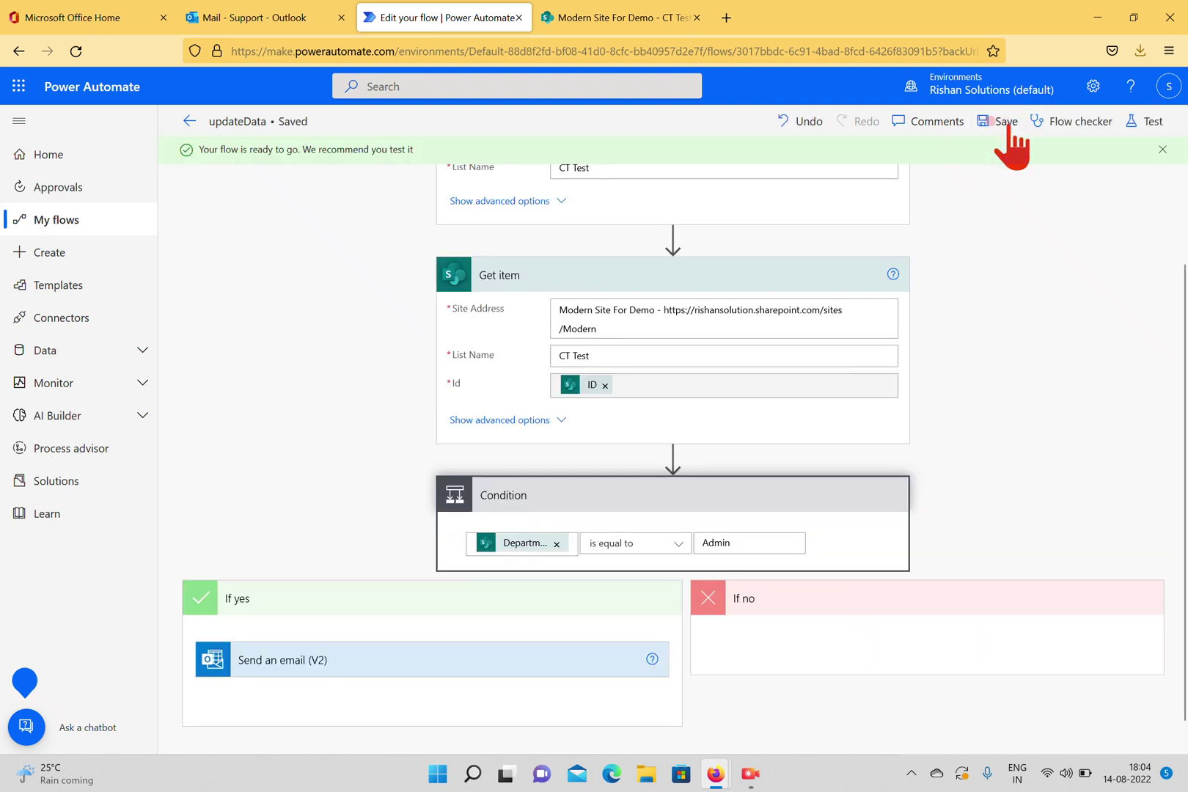
click(1148, 122)
Rerun the test with the latest trigger, confirming Condition is true and the email was sent.
click(947, 281)
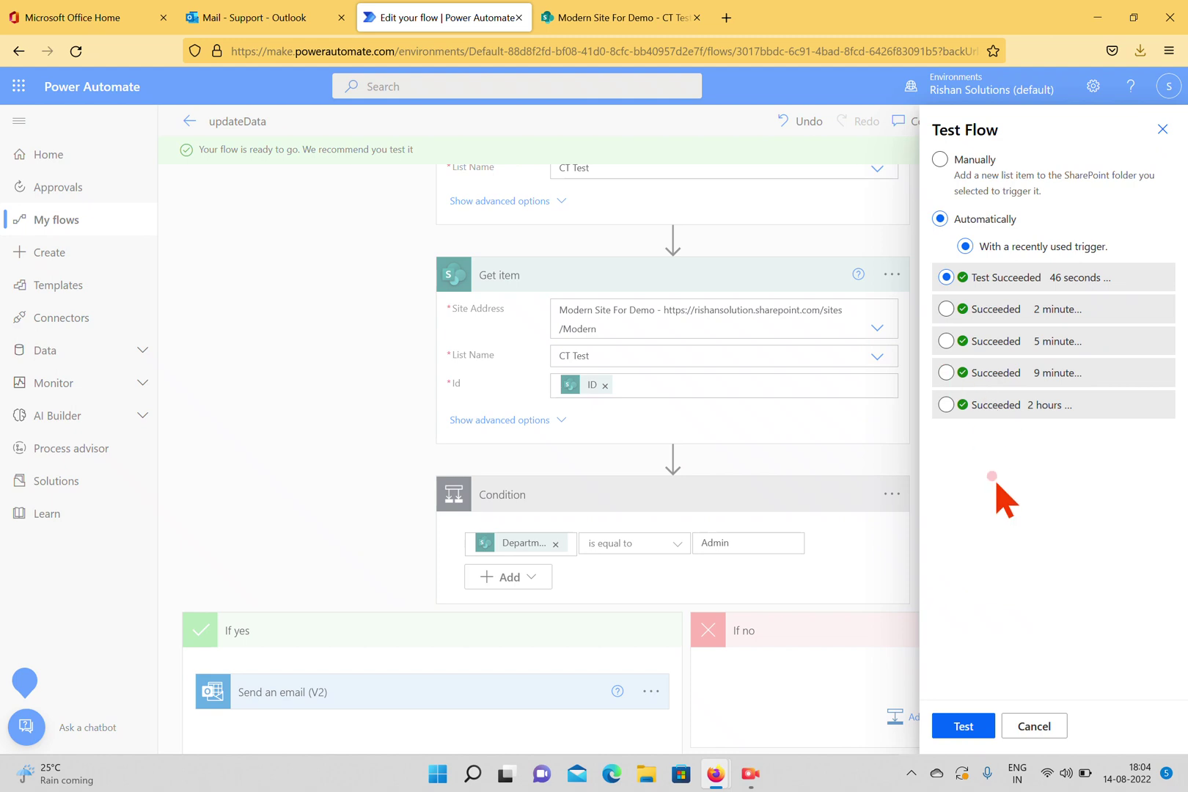
click(962, 726)
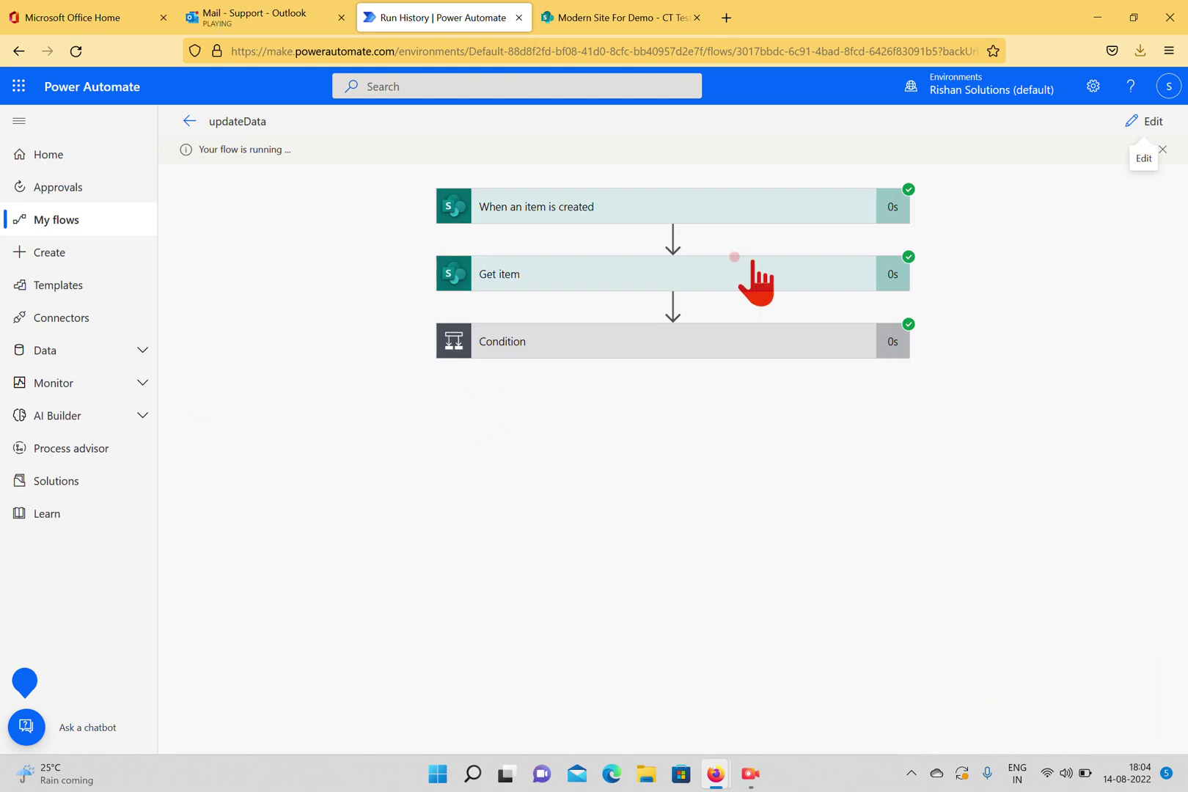
click(562, 349)
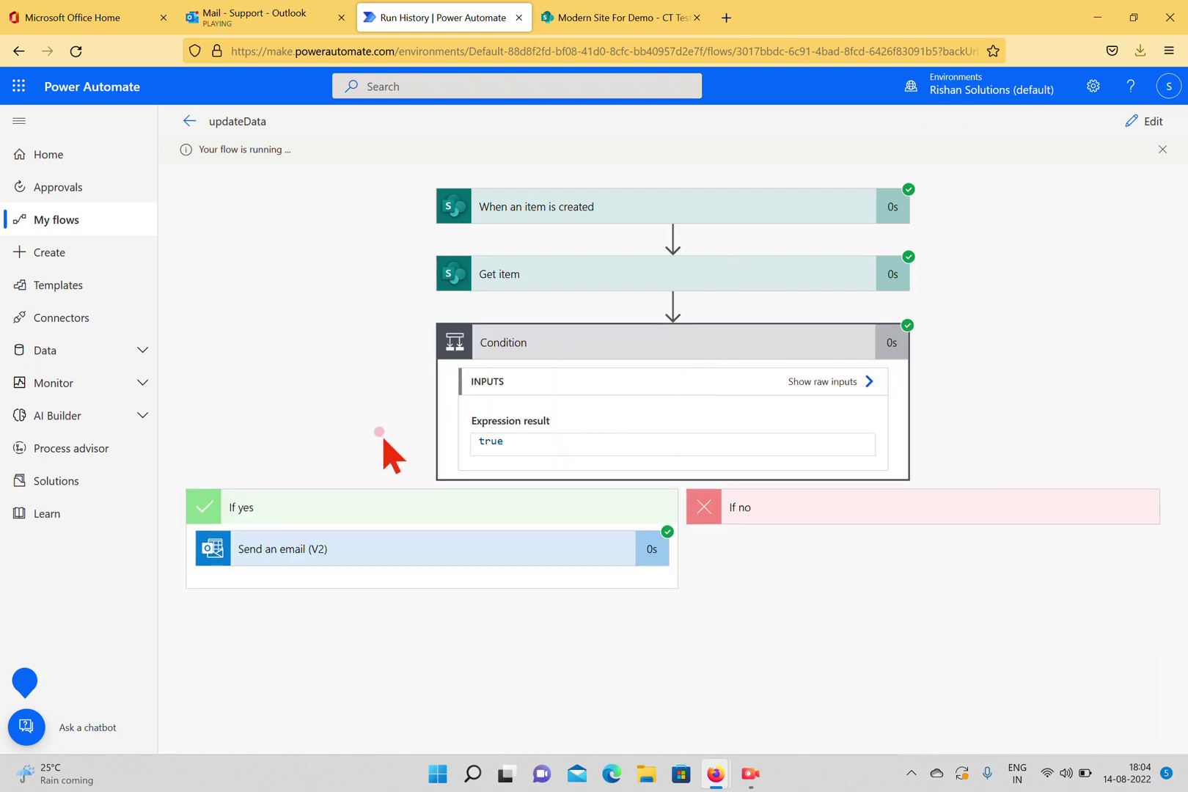
click(485, 553)
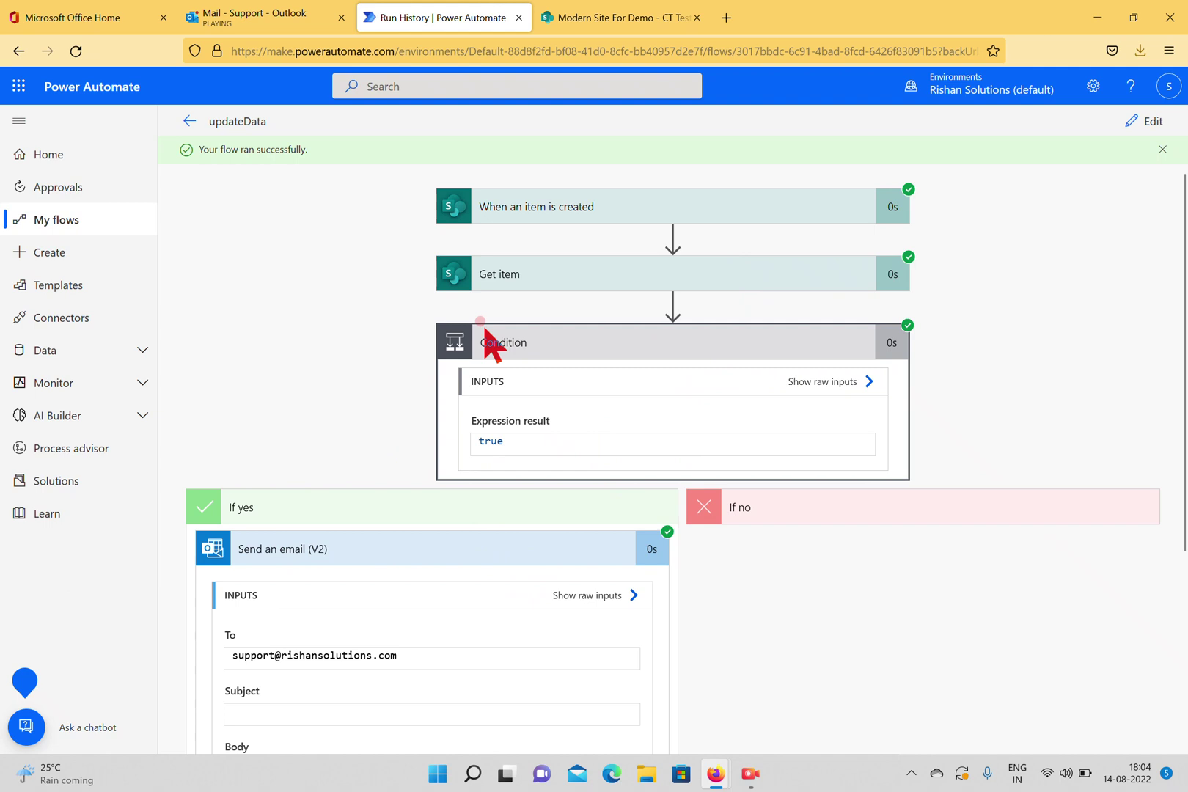
scroll(585, 701, down, 3)
scroll(697, 517, up, 3)
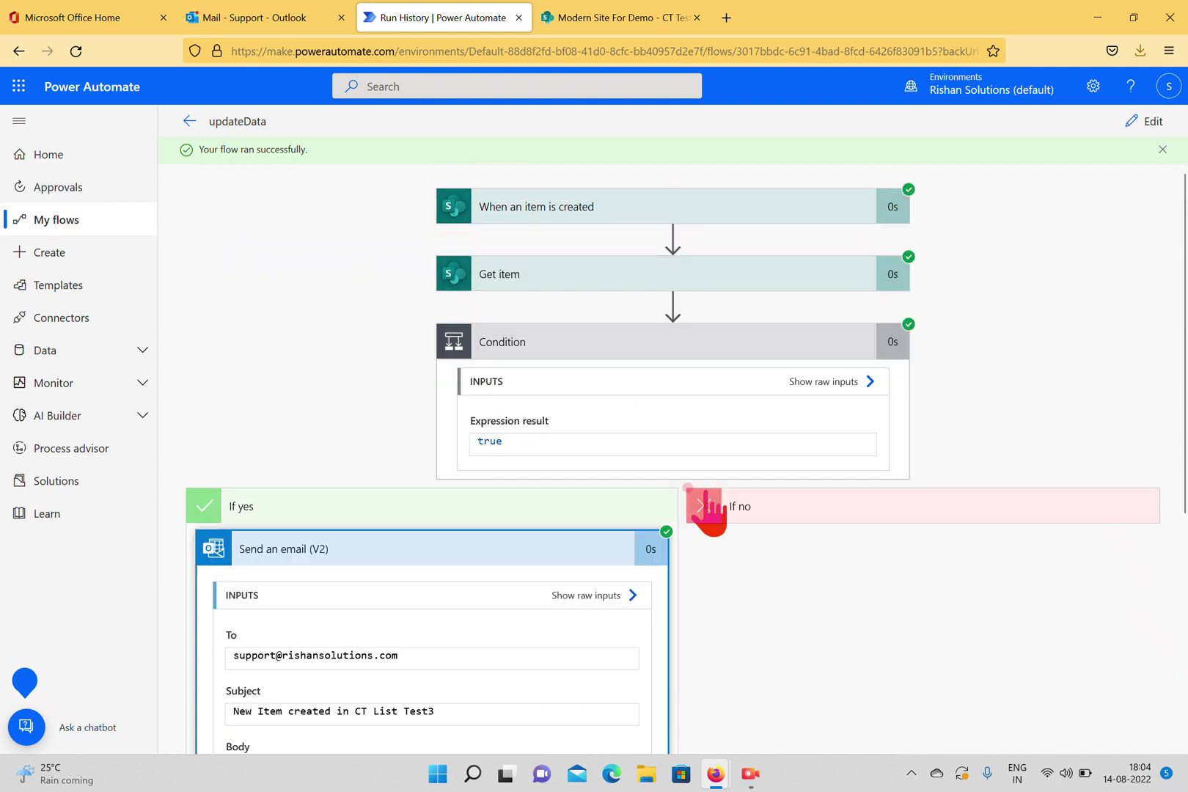
click(1148, 121)
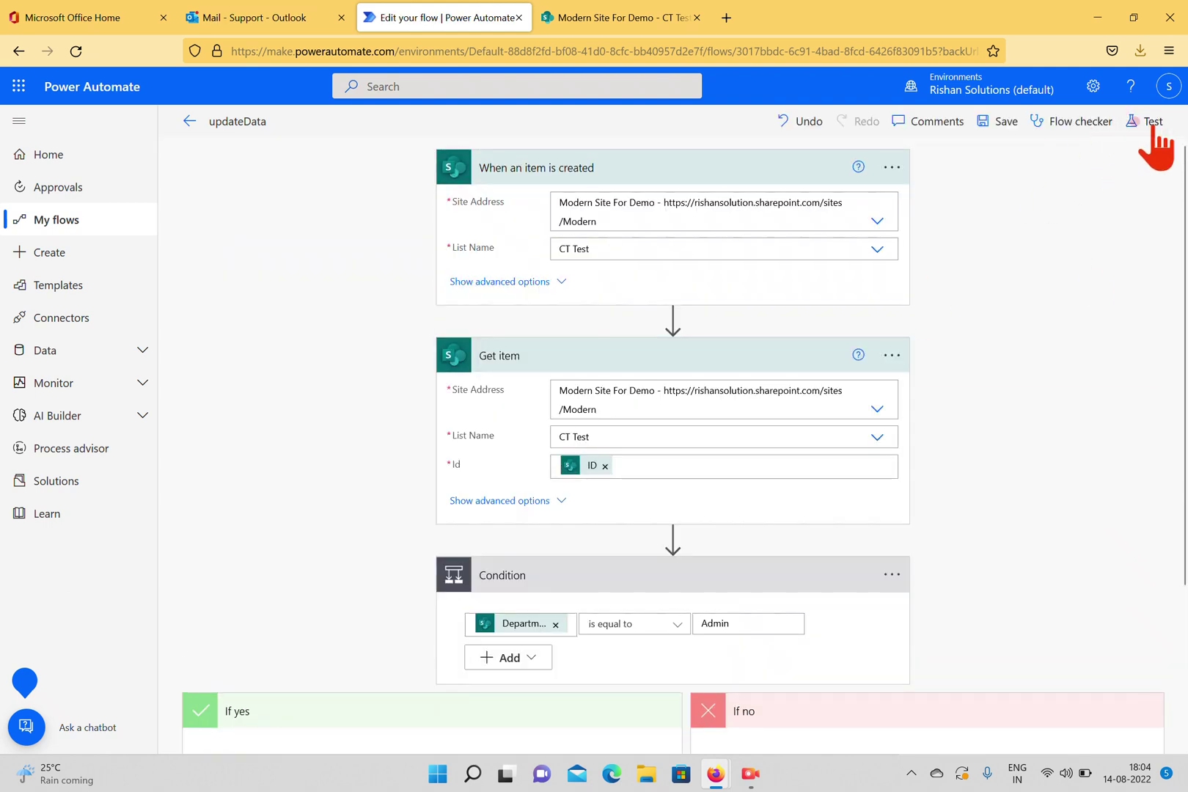
click(1153, 121)
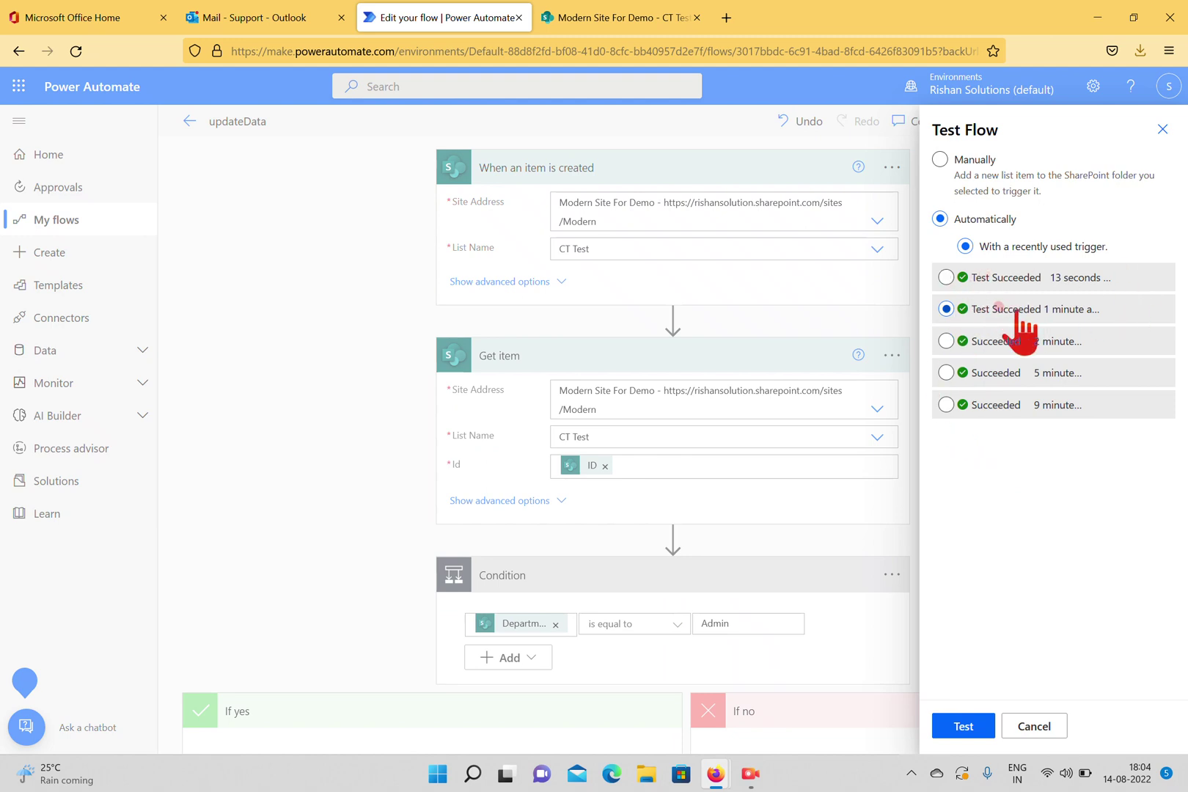
Check the CT Test list's departments, then run the test reusing an earlier trigger run.
click(996, 277)
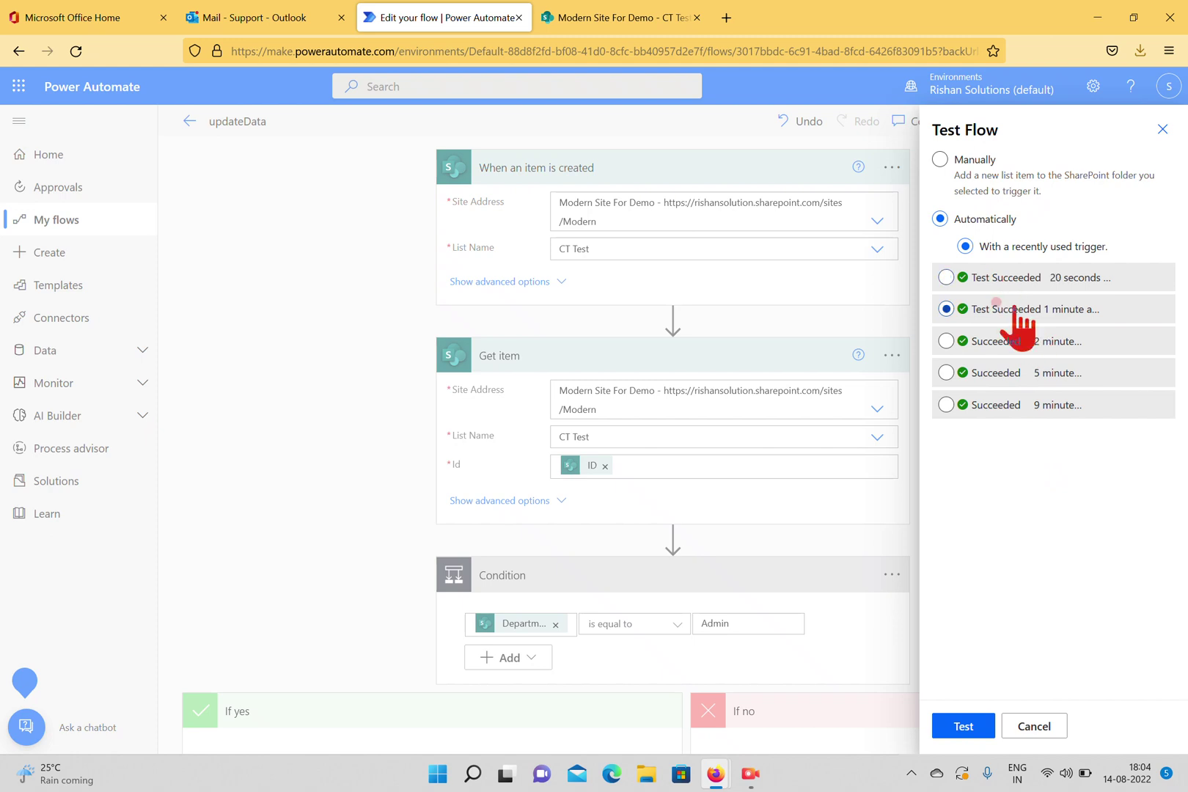
click(991, 342)
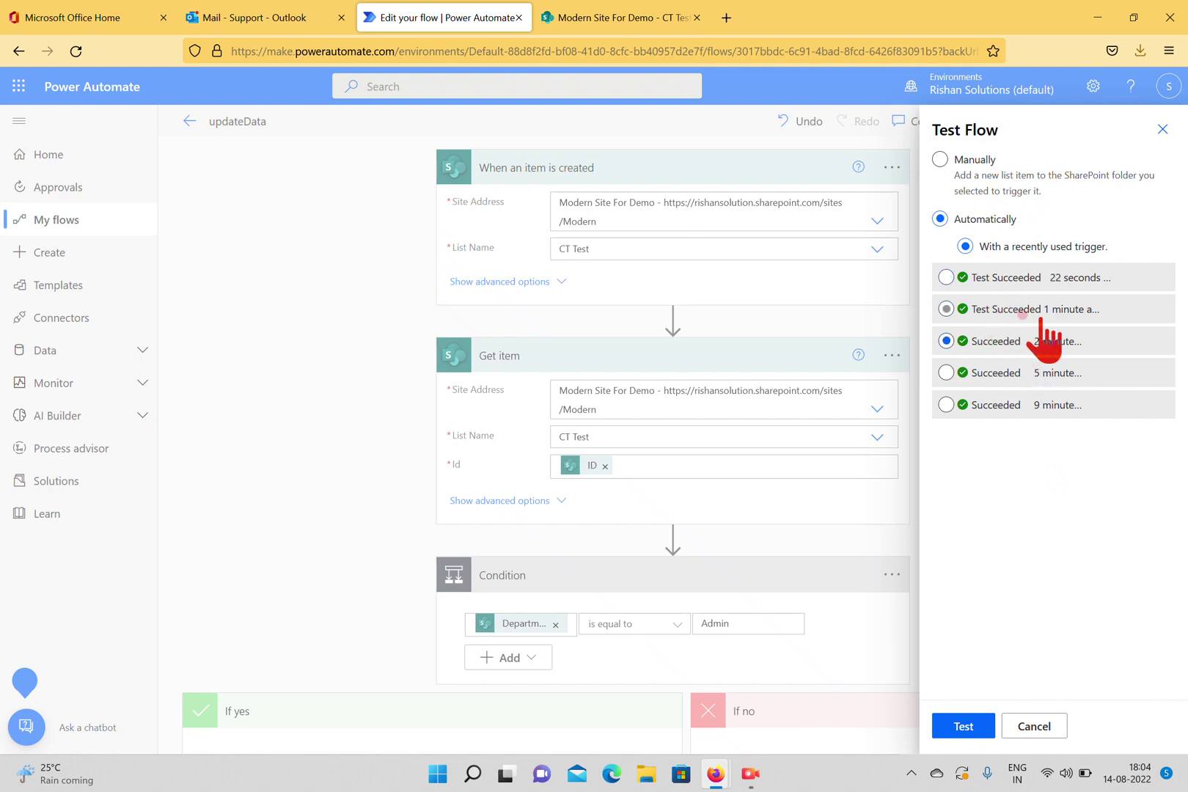
click(946, 374)
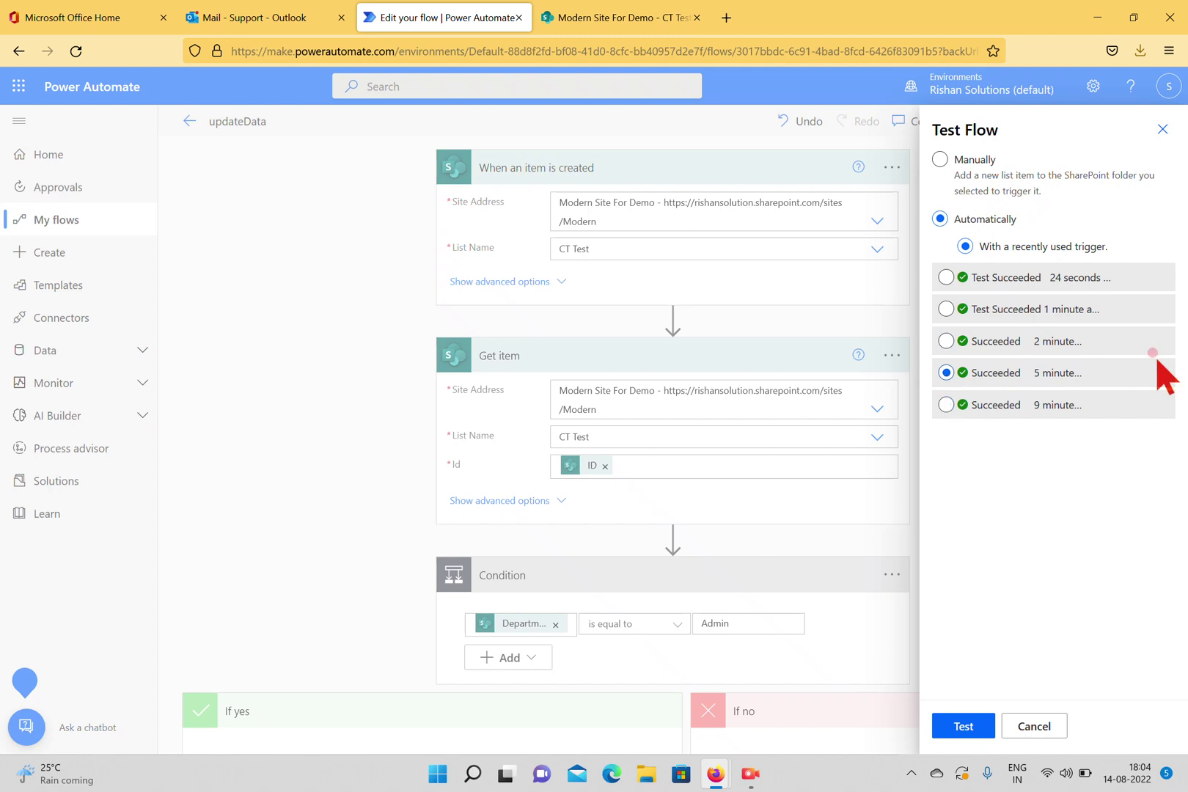
click(951, 724)
click(1012, 342)
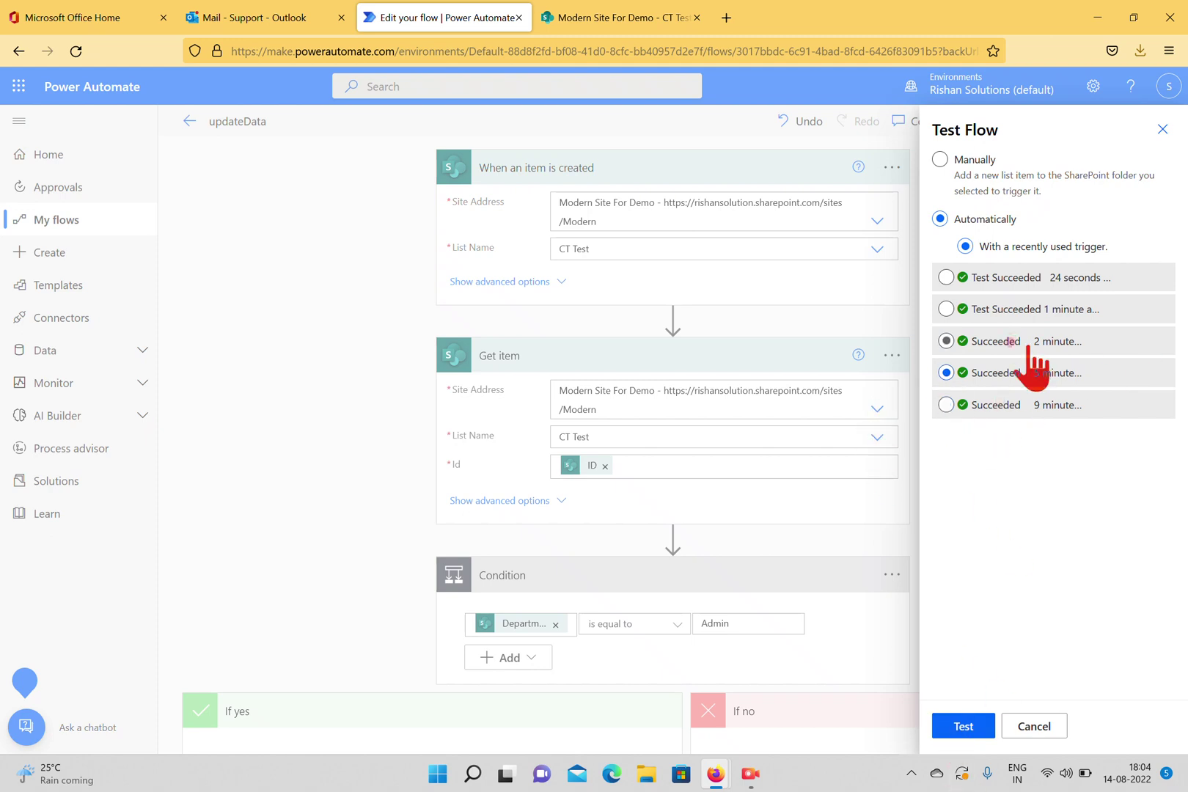
click(599, 16)
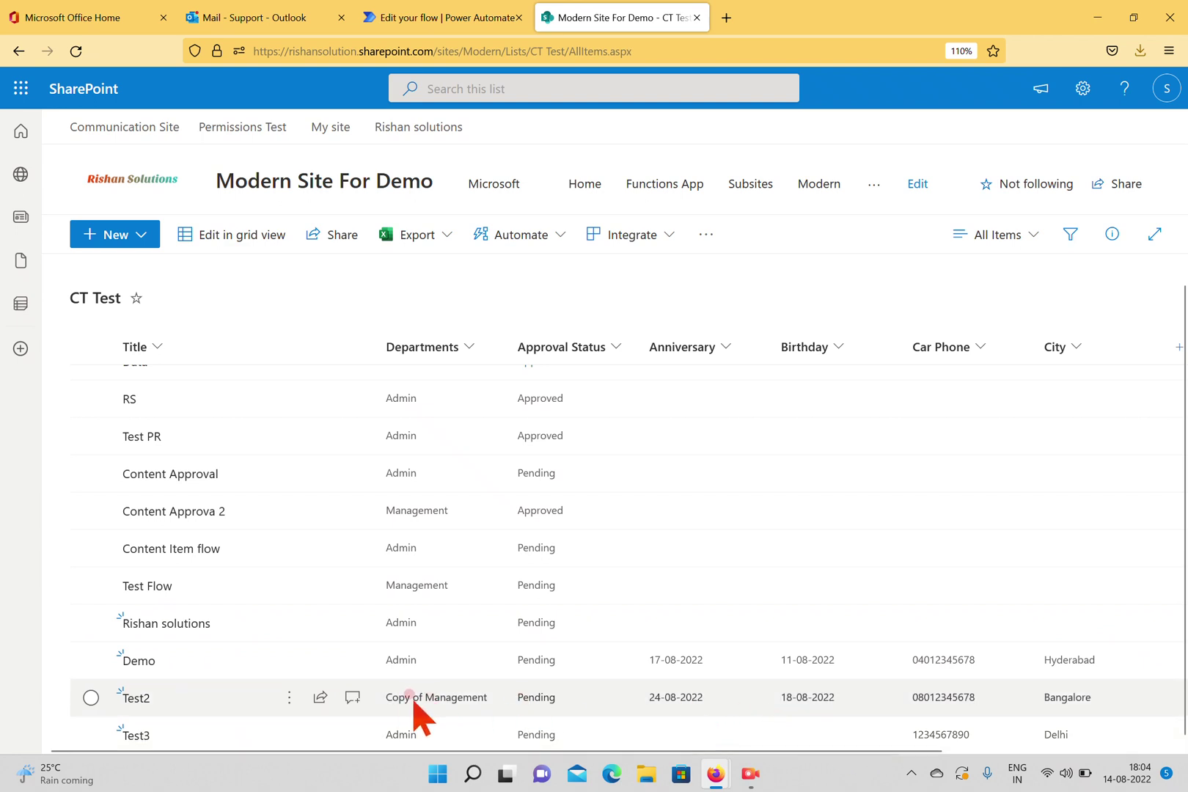
click(382, 17)
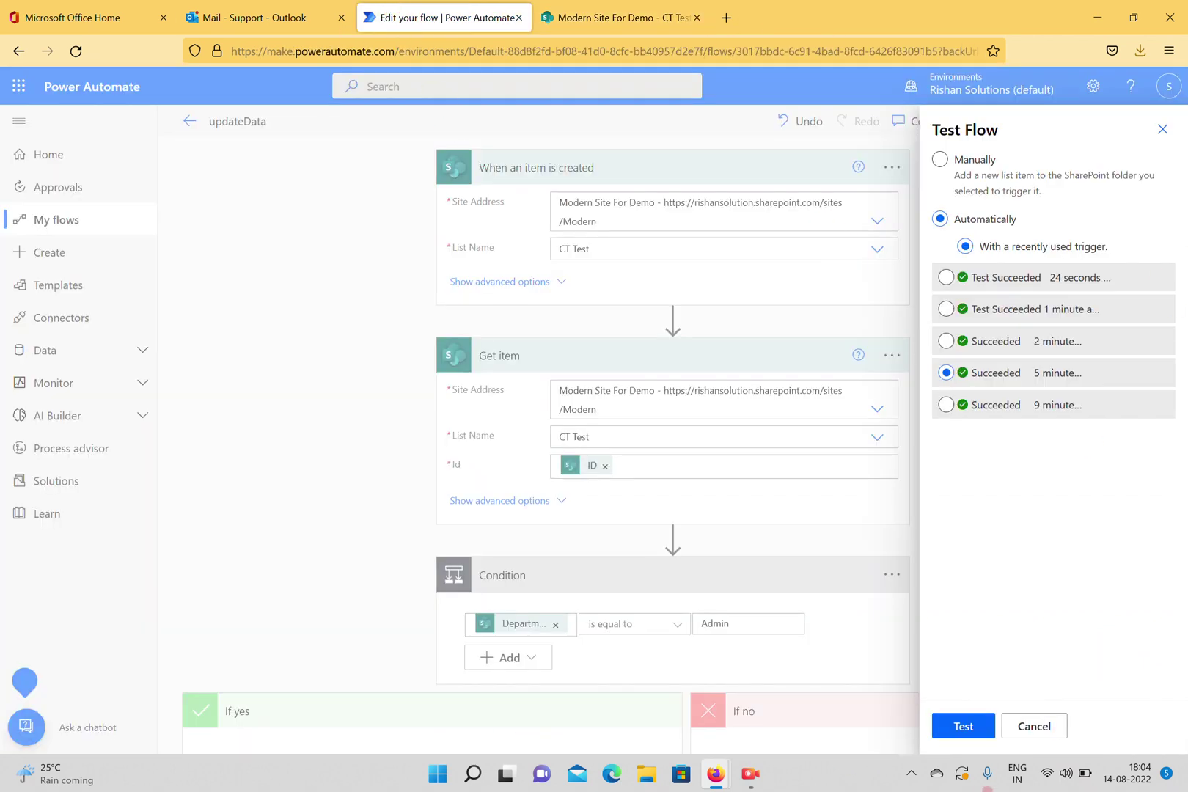
click(953, 729)
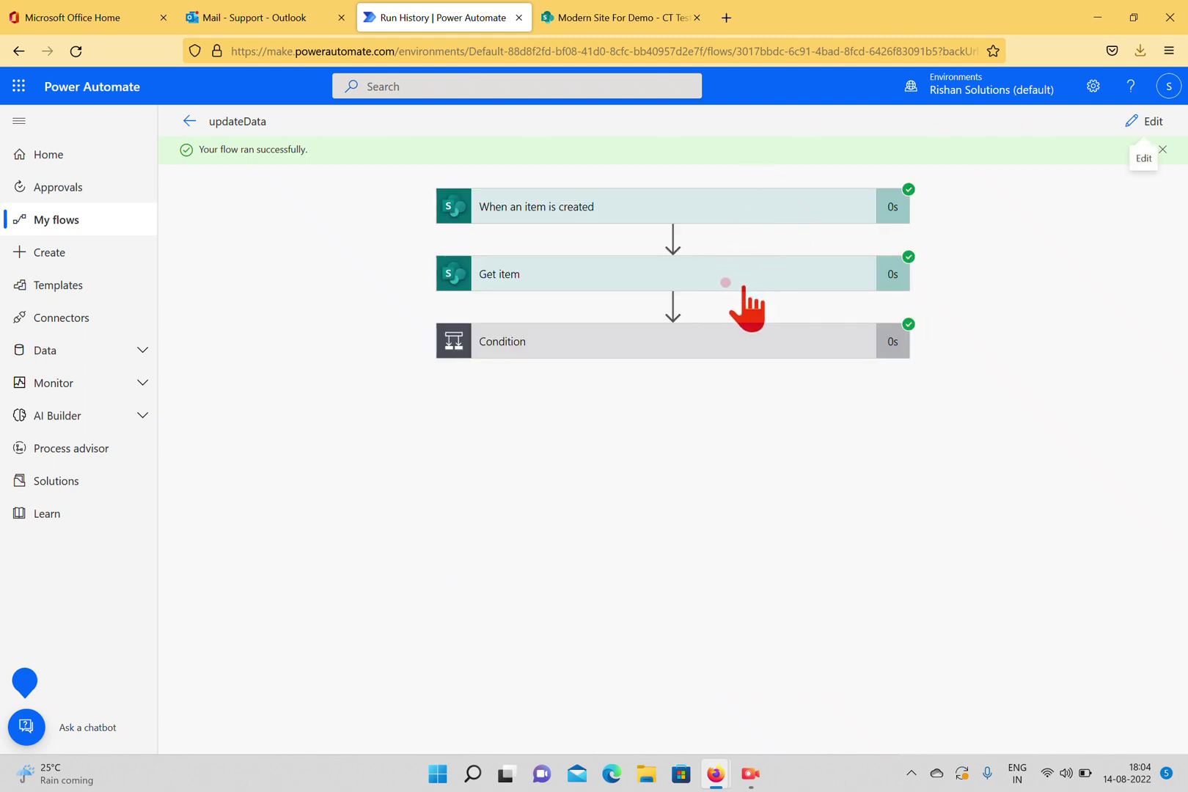
Verify Condition is false for Test2, labelled Copy of Management, so no email was sent.
click(725, 353)
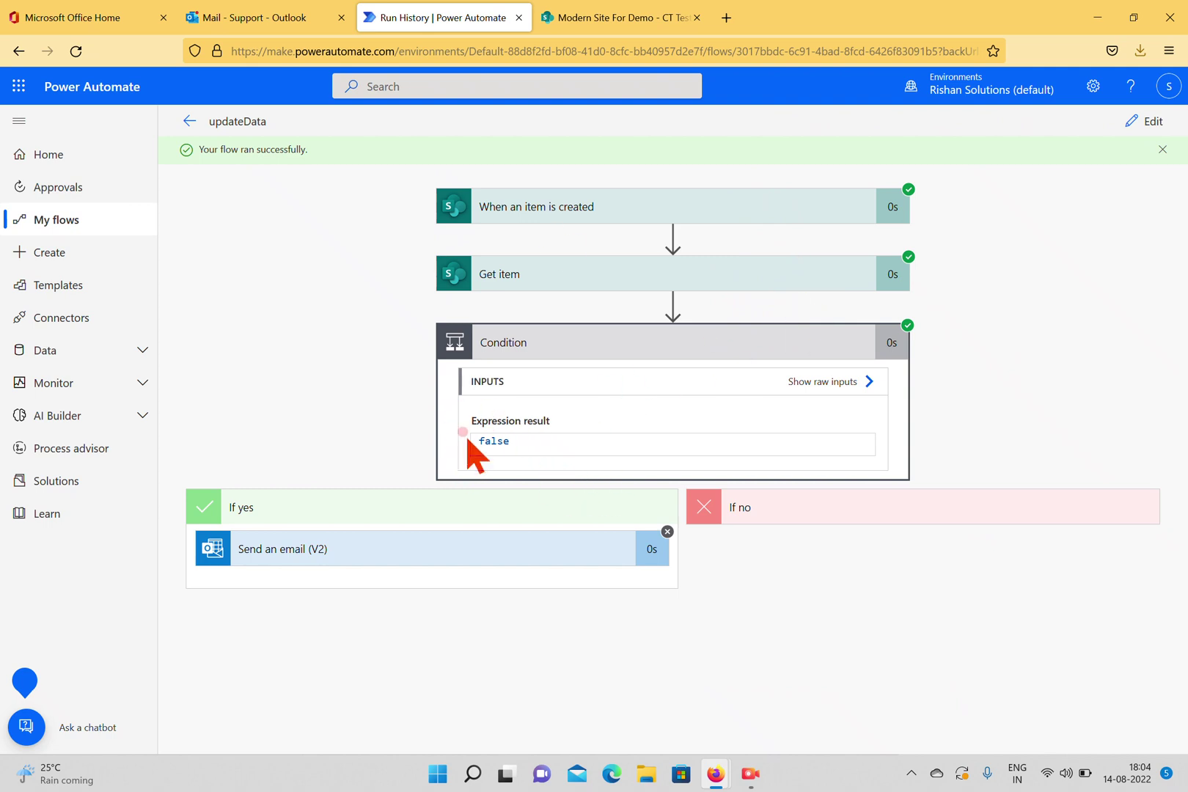
click(578, 277)
scroll(745, 339, down, 8)
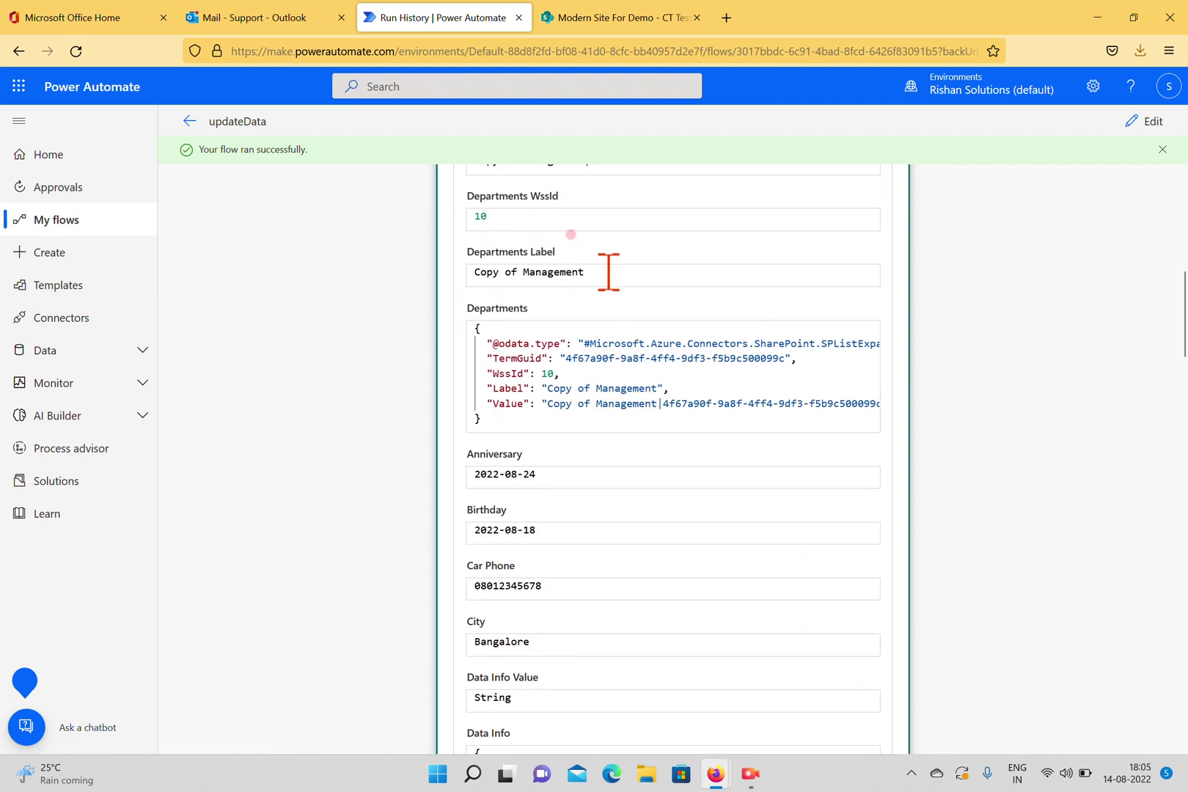
drag(609, 273, 411, 286)
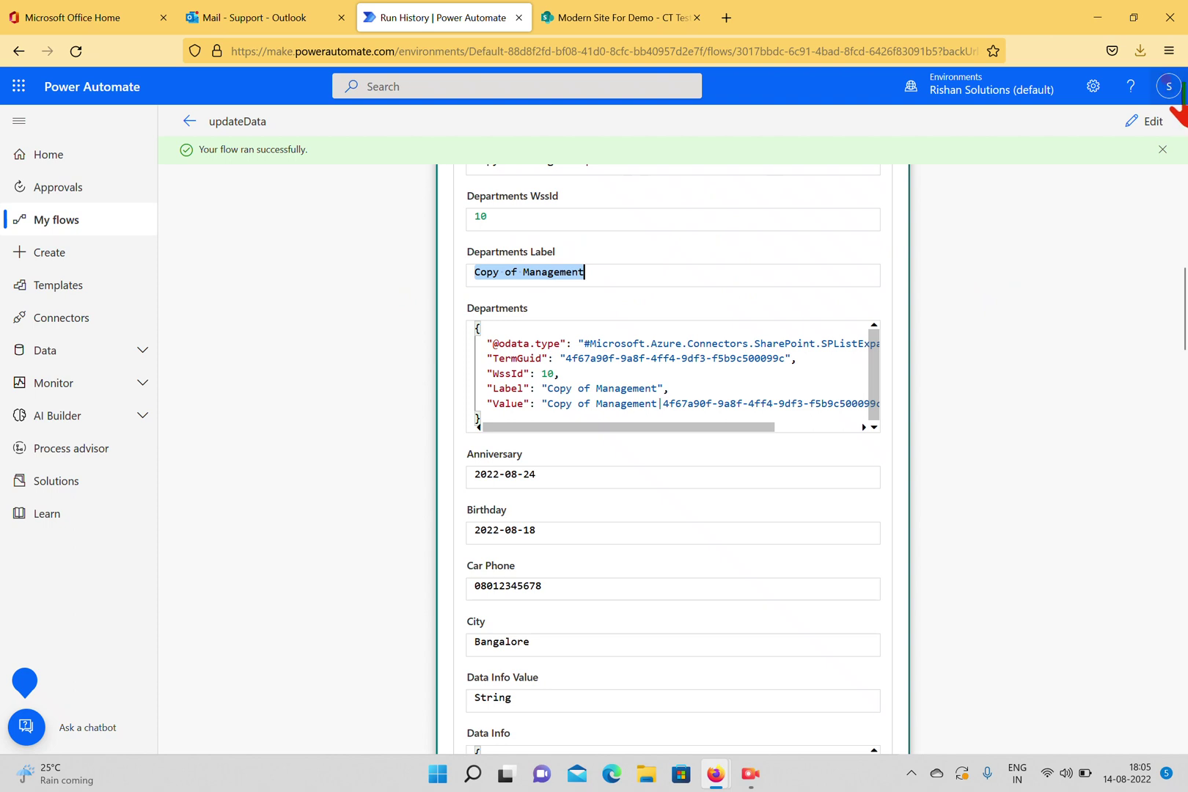
click(1163, 149)
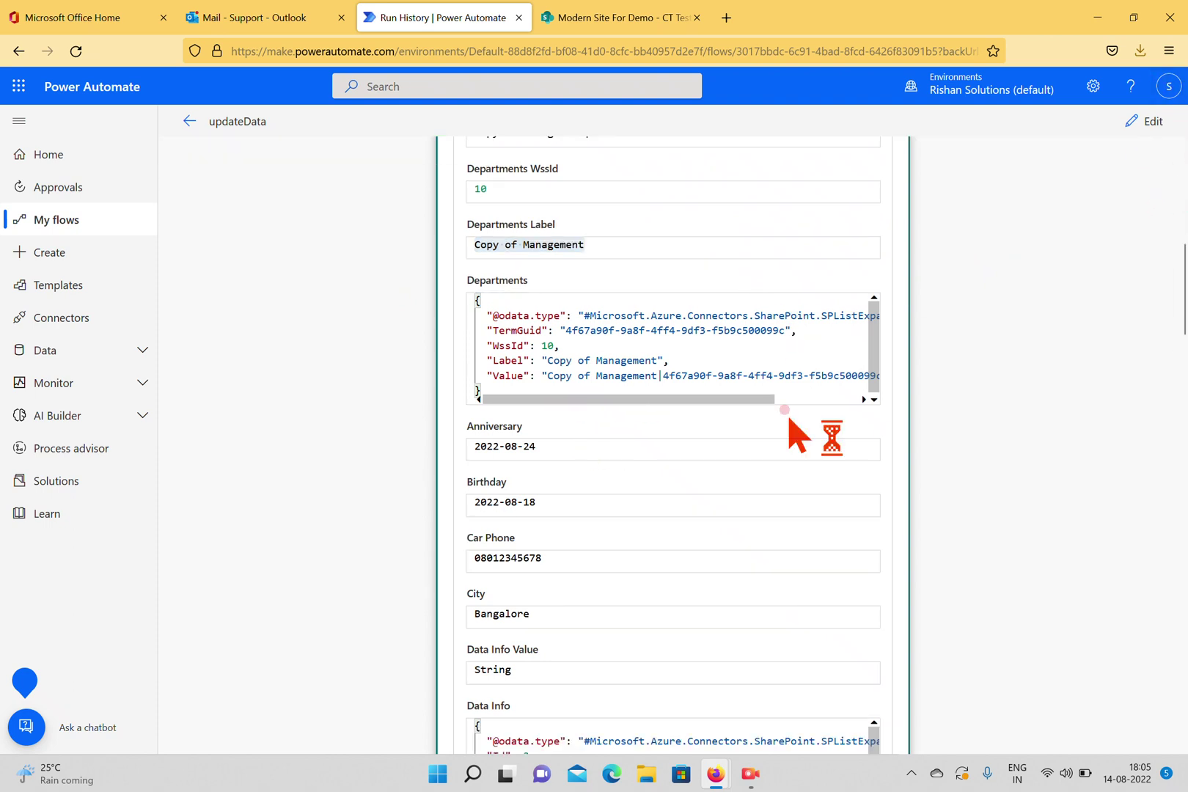
scroll(977, 332, up, 10)
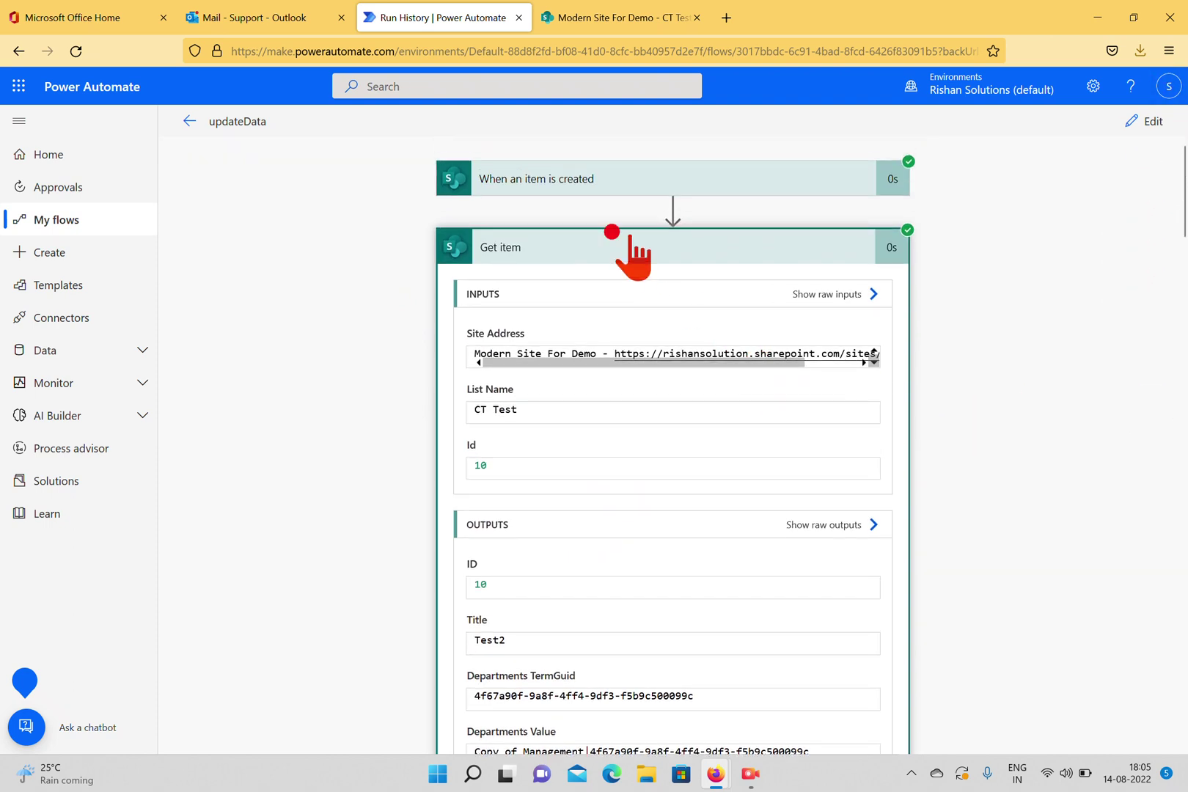
click(624, 238)
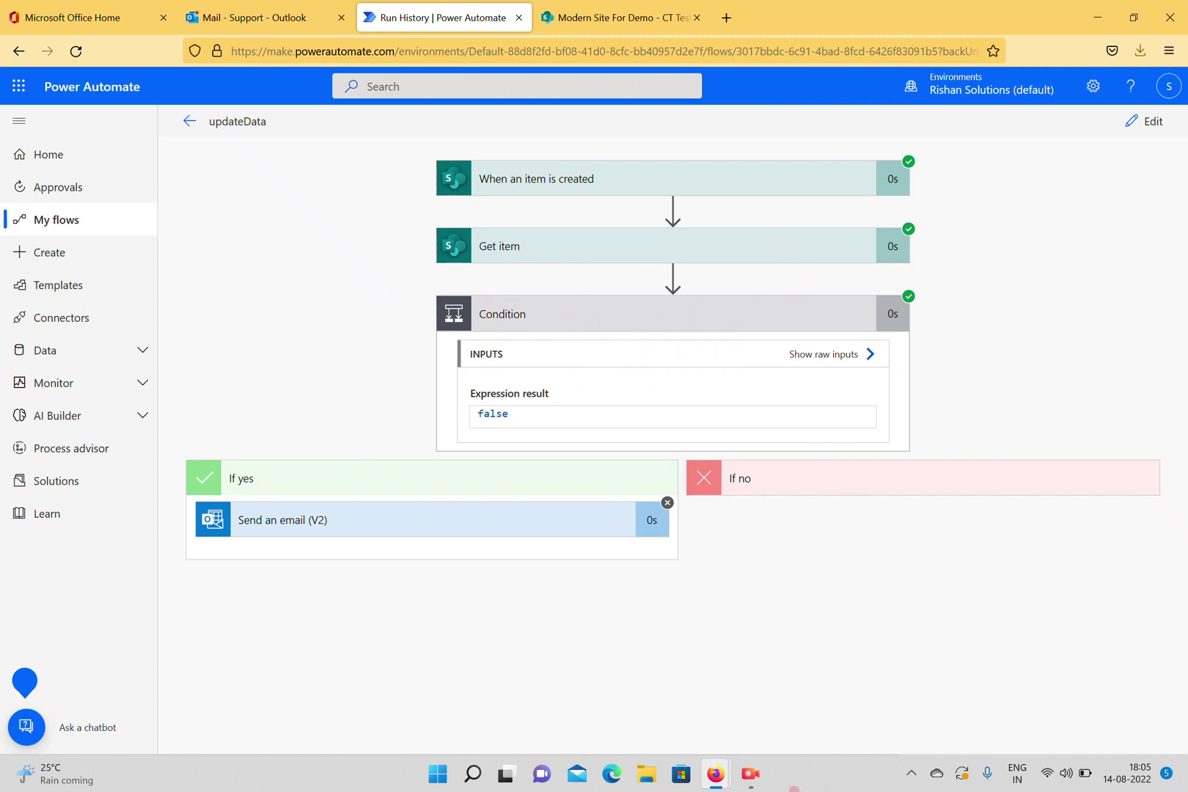
click(755, 779)
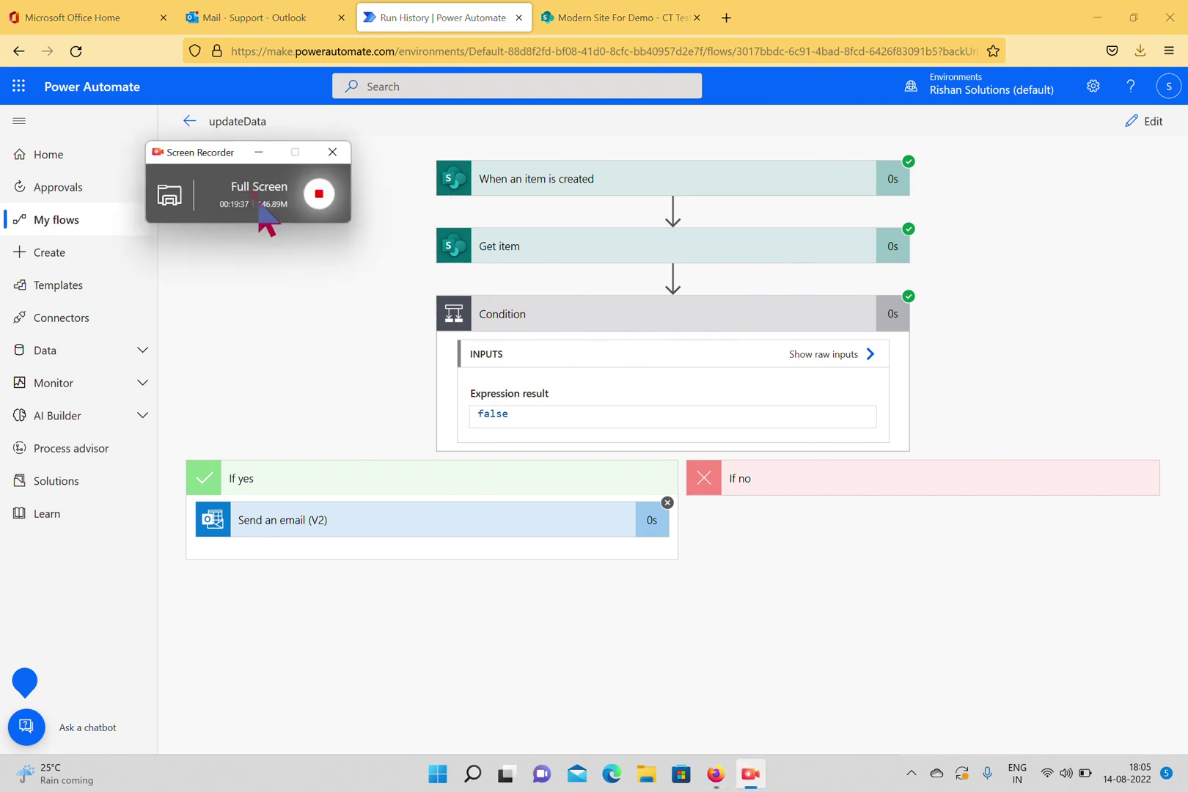